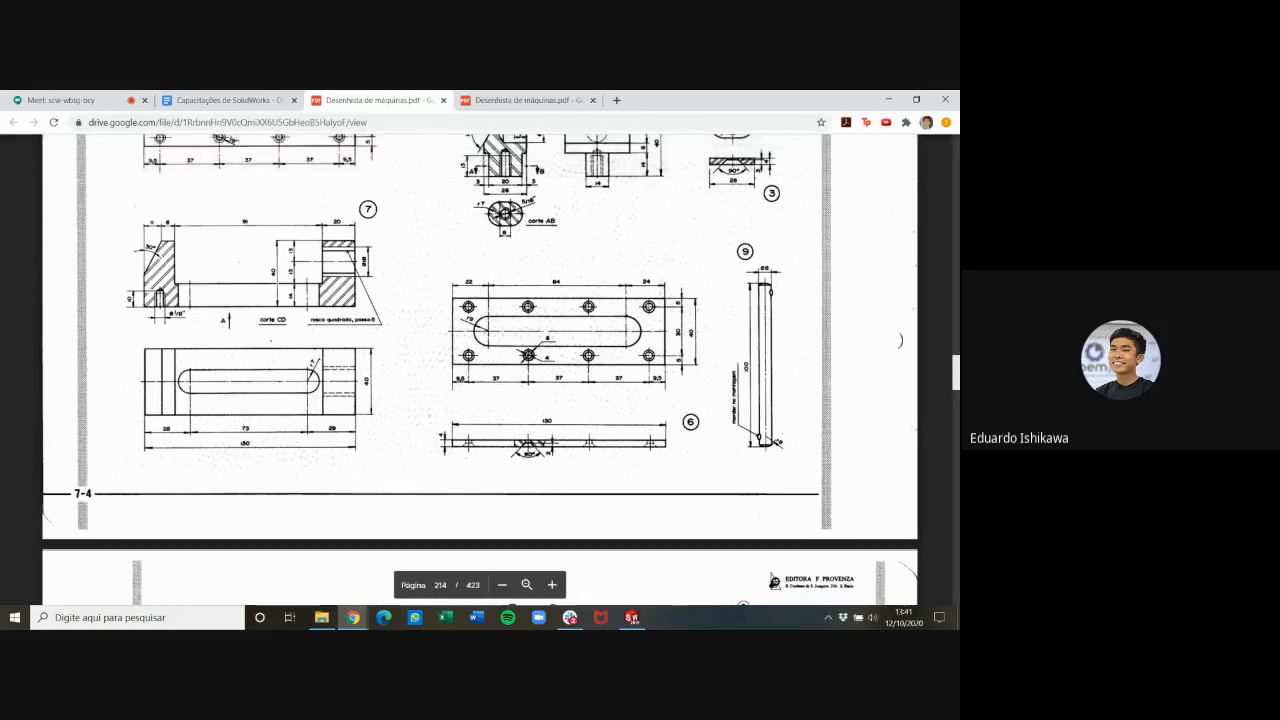
Switch to SOLIDWORKS, dismiss the welcome window, and create a new part document shown in isometric view
{"action": "left_click", "coordinate": [633, 618]}
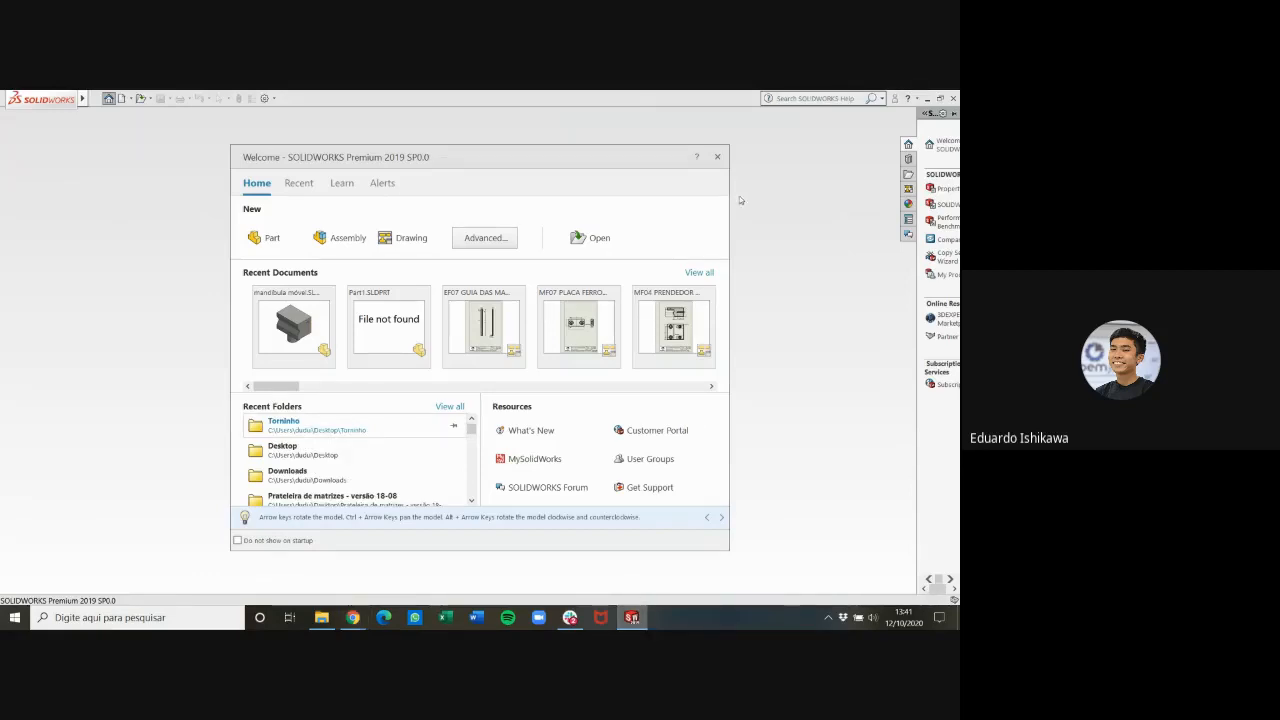
{"action": "left_click", "coordinate": [717, 157]}
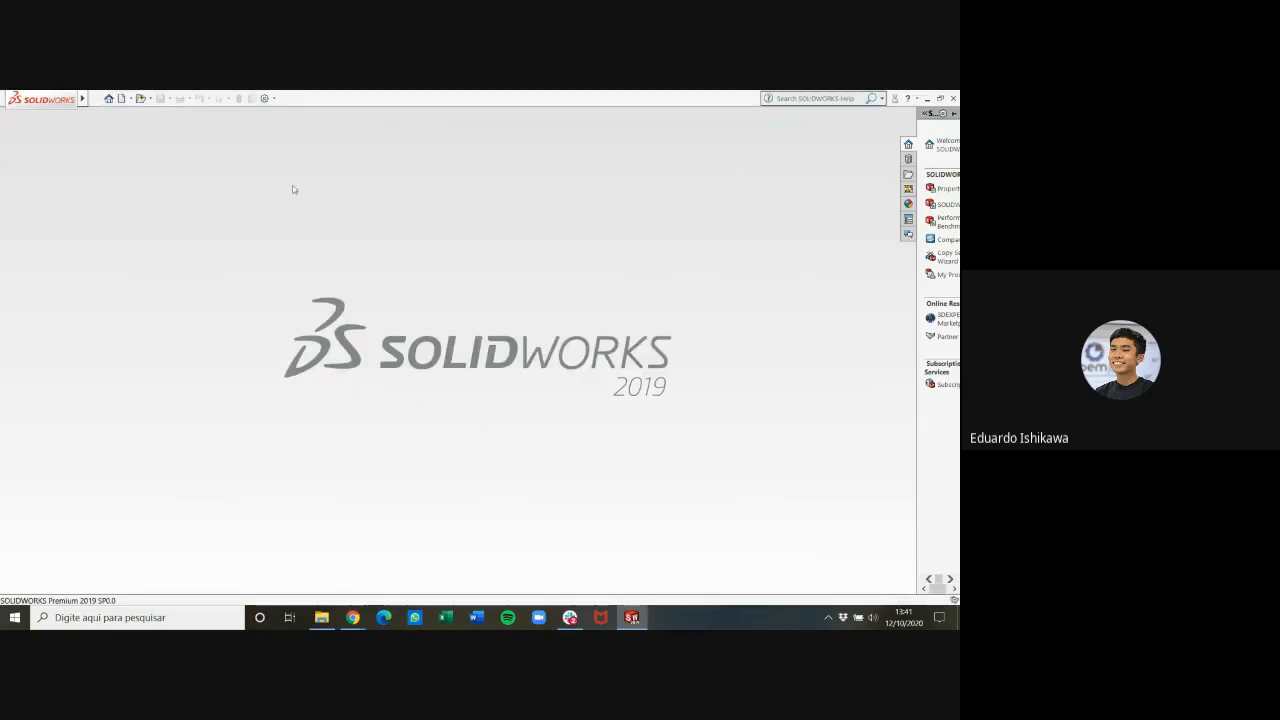
{"action": "left_click", "coordinate": [130, 101]}
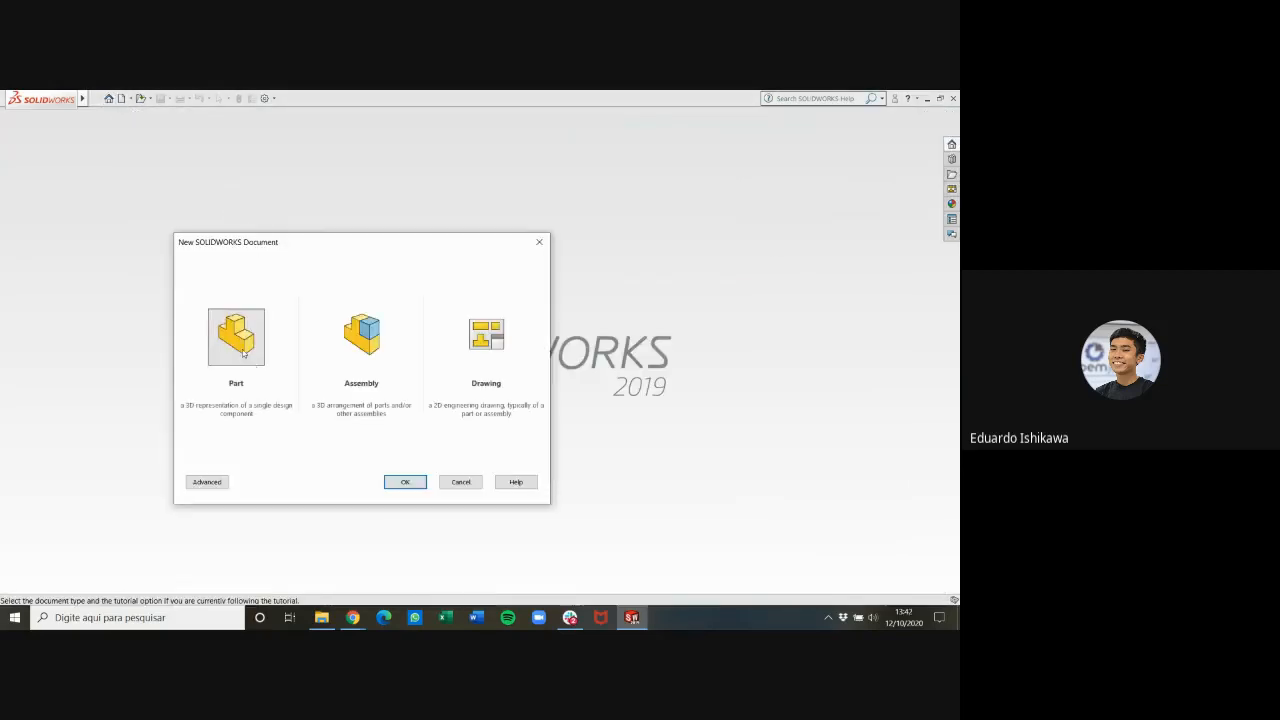
{"action": "left_click", "coordinate": [250, 352]}
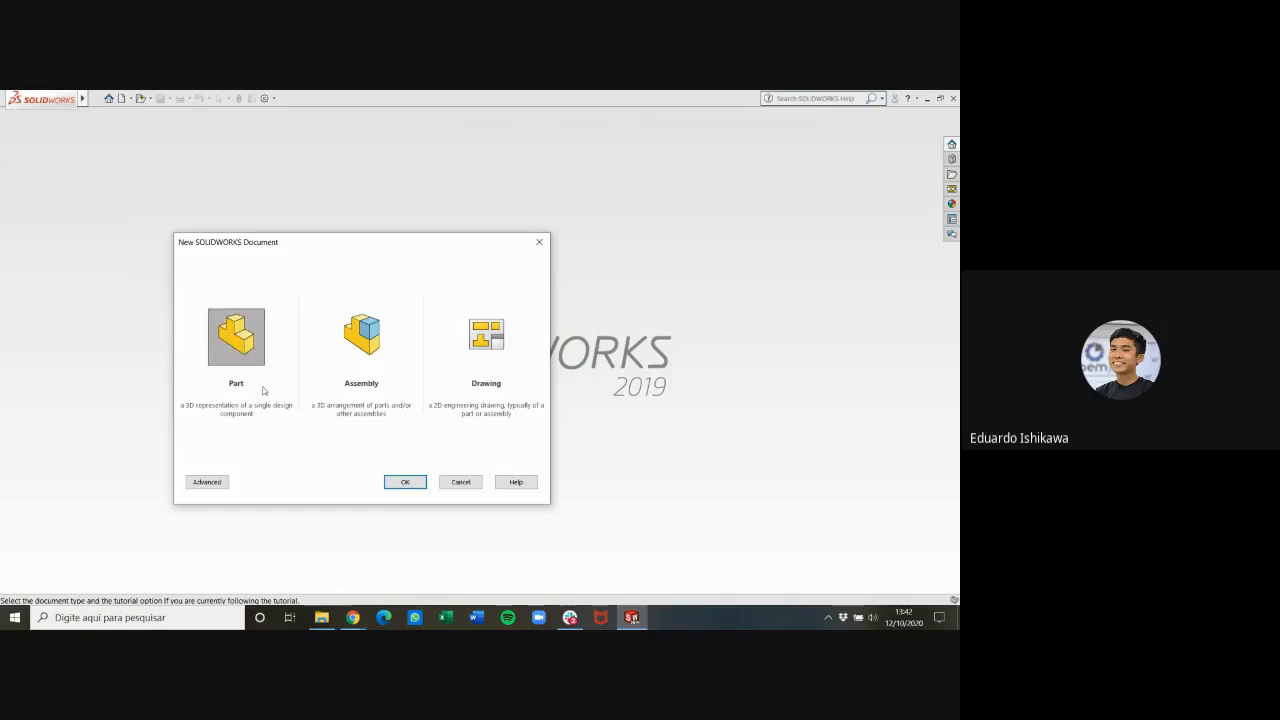
{"action": "left_click", "coordinate": [405, 482]}
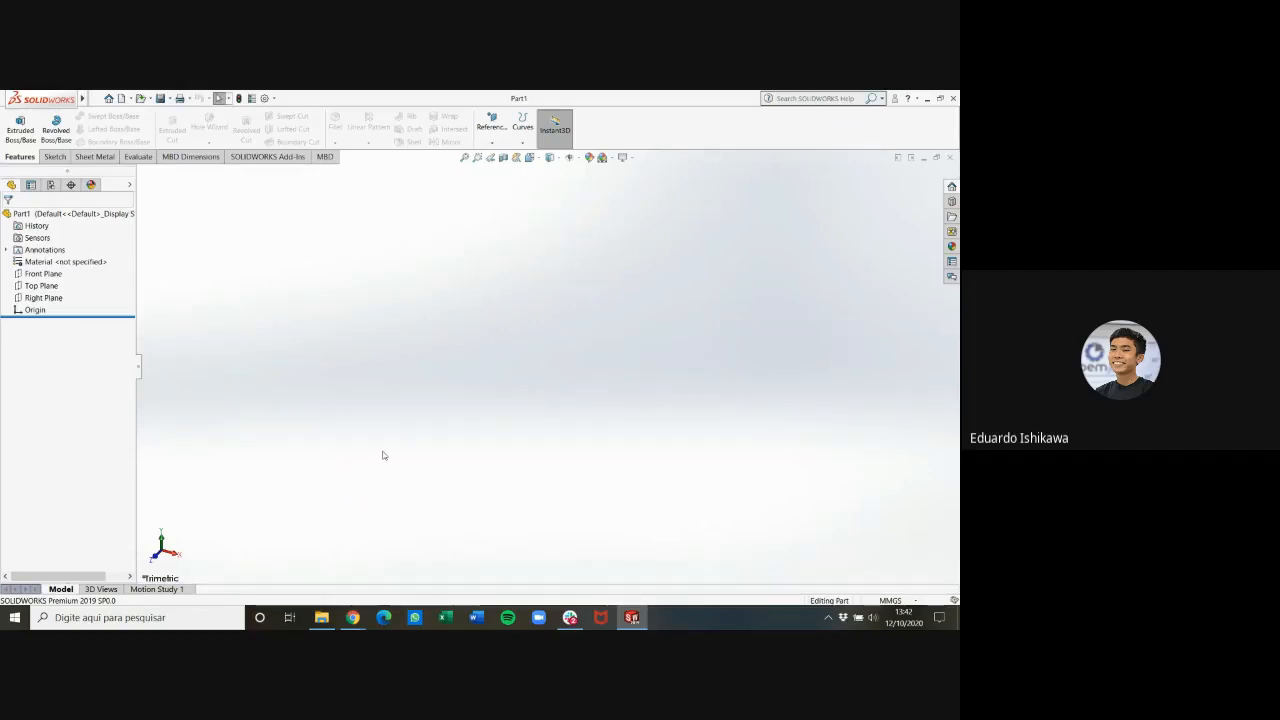
{"action": "key", "text": "ctrl+7"}
Return to the PDF drawing and examine the views and dimensions of part 6, the slotted plate with eight countersunk holes
{"action": "left_click", "coordinate": [927, 99]}
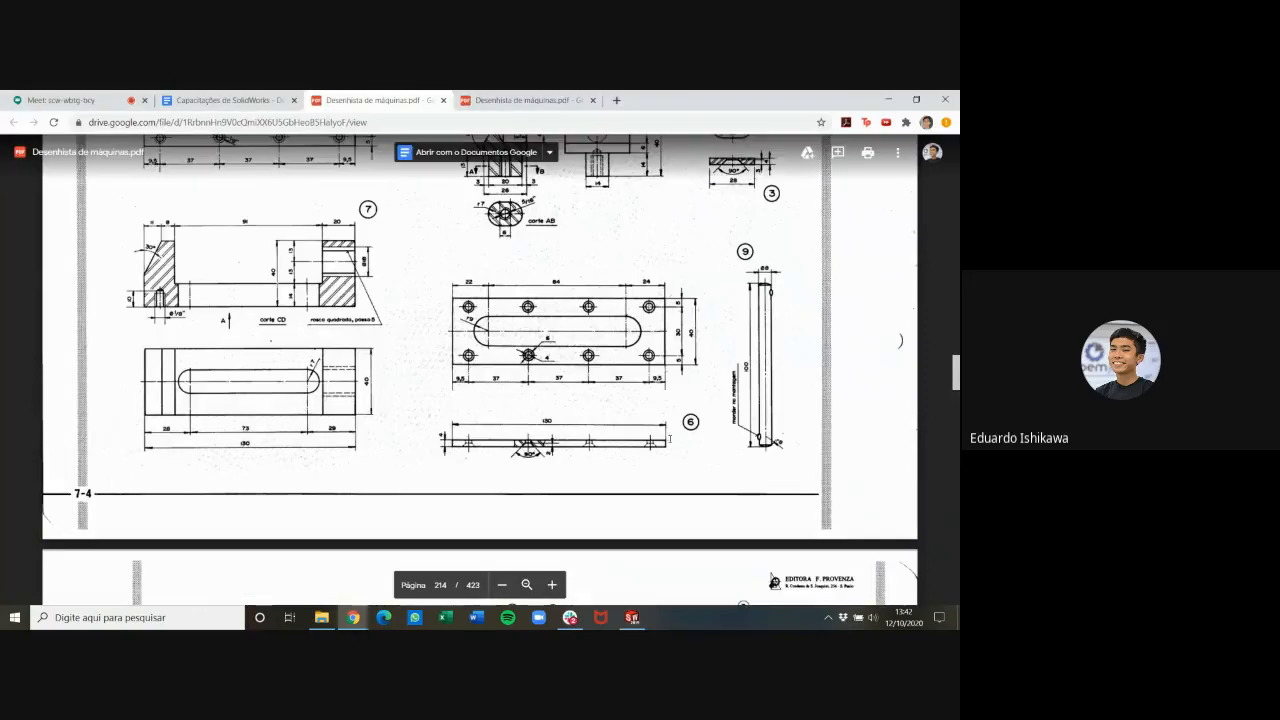
{"action": "scroll", "coordinate": [657, 464], "scroll_direction": "up", "scroll_amount": 2}
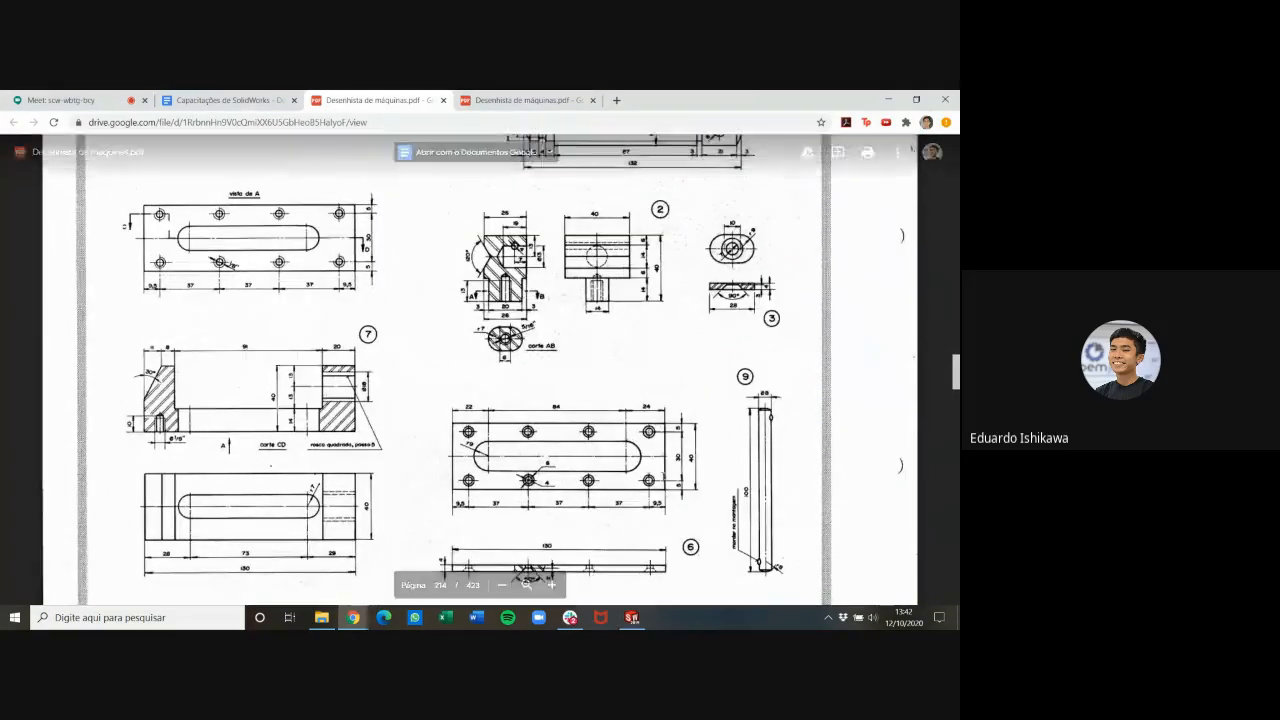
{"action": "scroll", "coordinate": [662, 477], "scroll_direction": "down", "scroll_amount": 1}
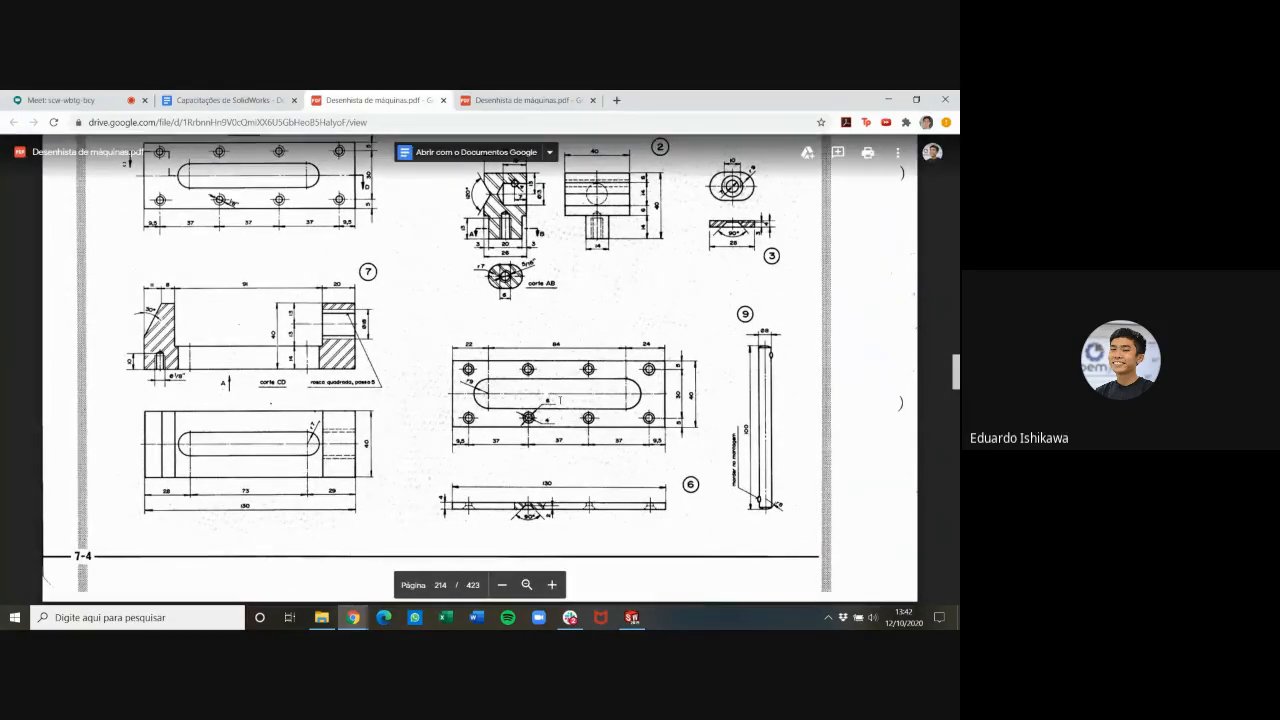
{"action": "scroll", "coordinate": [600, 481], "scroll_direction": "up", "scroll_amount": 1}
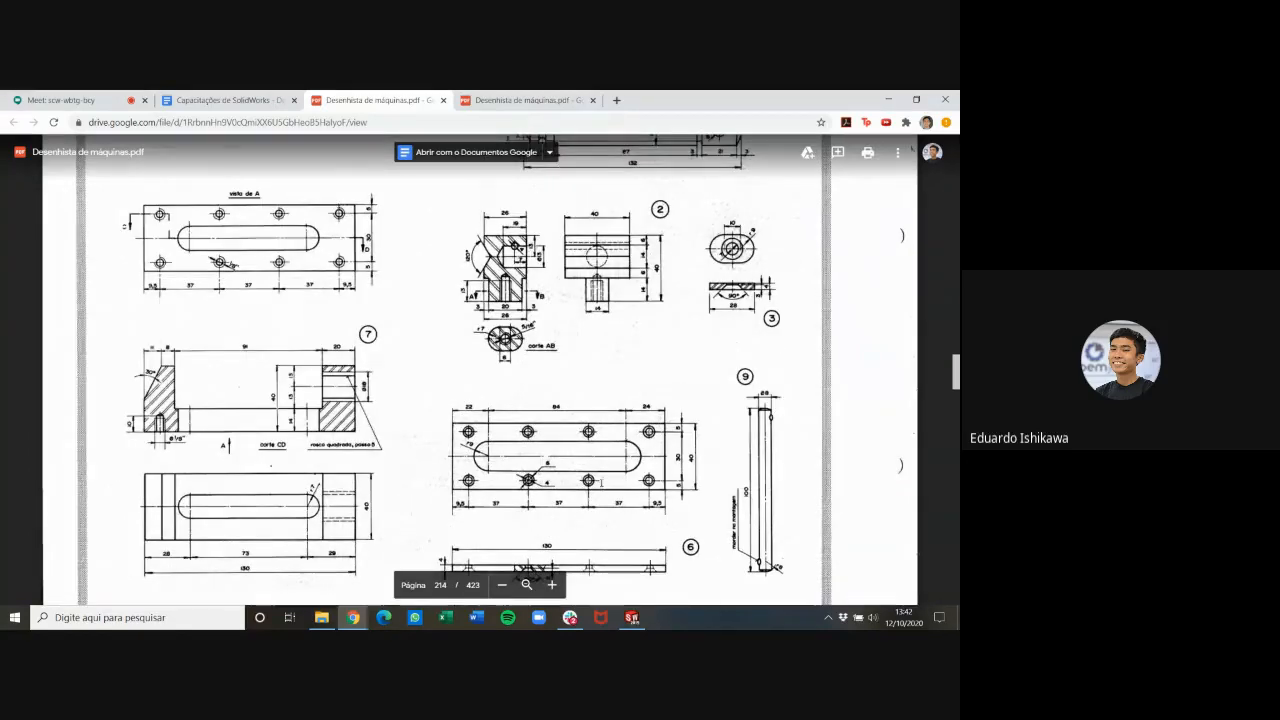
{"action": "scroll", "coordinate": [601, 481], "scroll_direction": "down", "scroll_amount": 1}
{"action": "scroll", "coordinate": [601, 481], "scroll_direction": "down", "scroll_amount": 1}
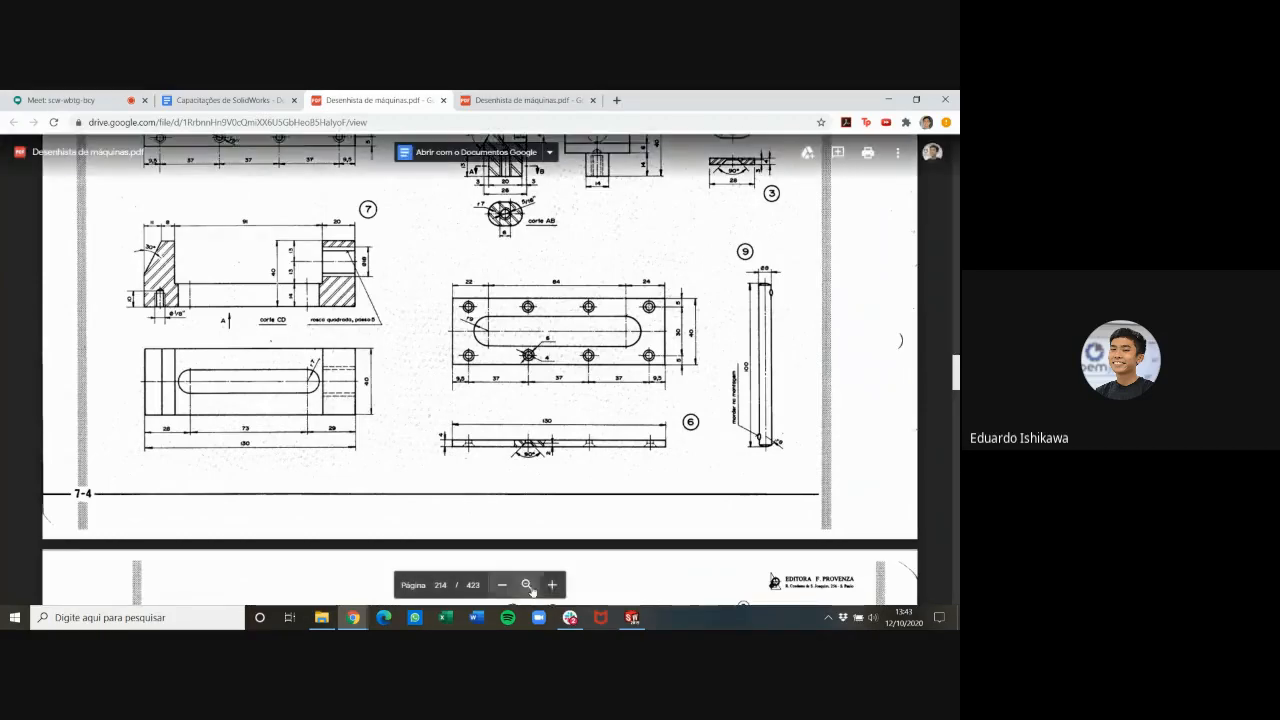
{"action": "left_click", "coordinate": [551, 584]}
{"action": "scroll", "coordinate": [543, 575], "scroll_direction": "down", "scroll_amount": 2}
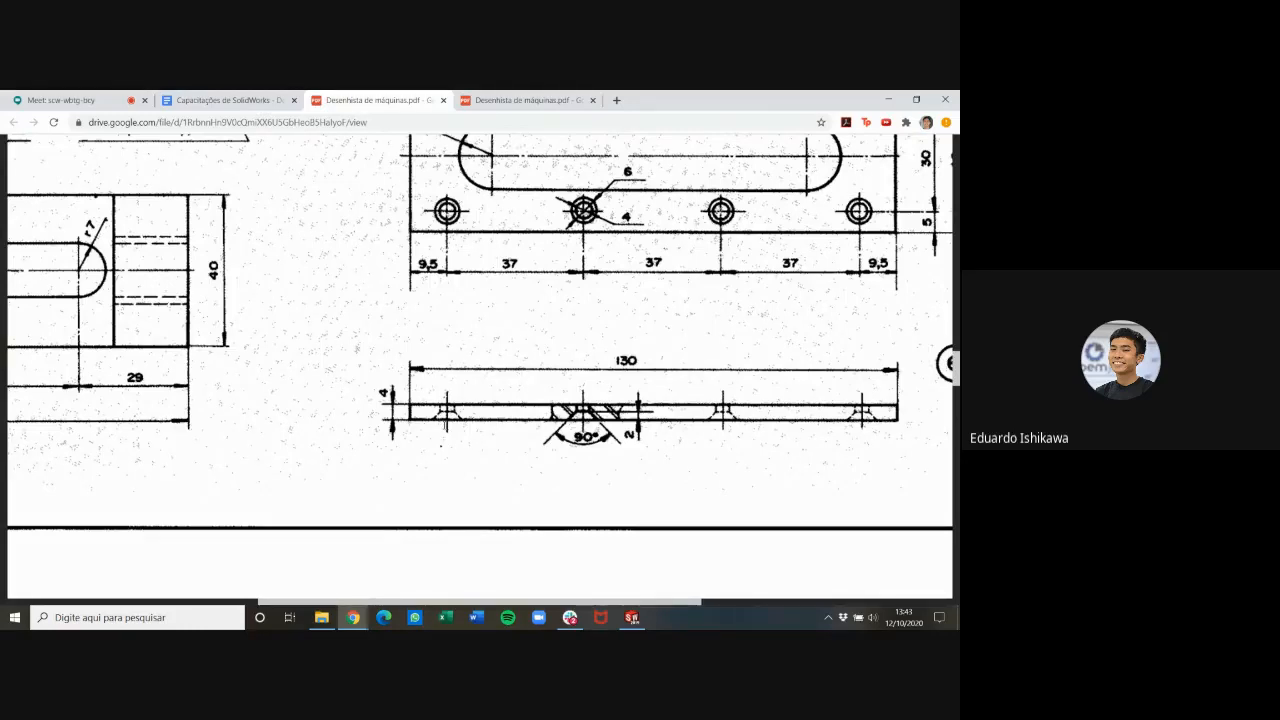
{"action": "scroll", "coordinate": [480, 365], "scroll_direction": "up", "scroll_amount": 1}
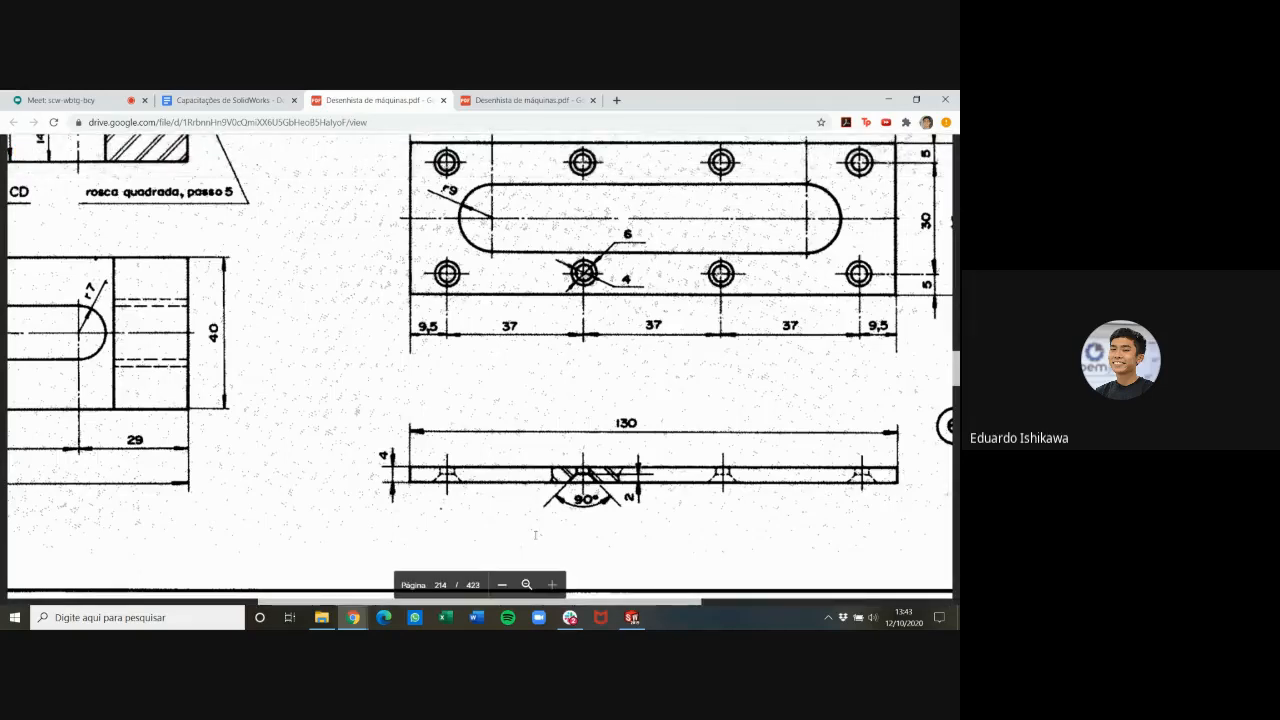
{"action": "left_click", "coordinate": [502, 585]}
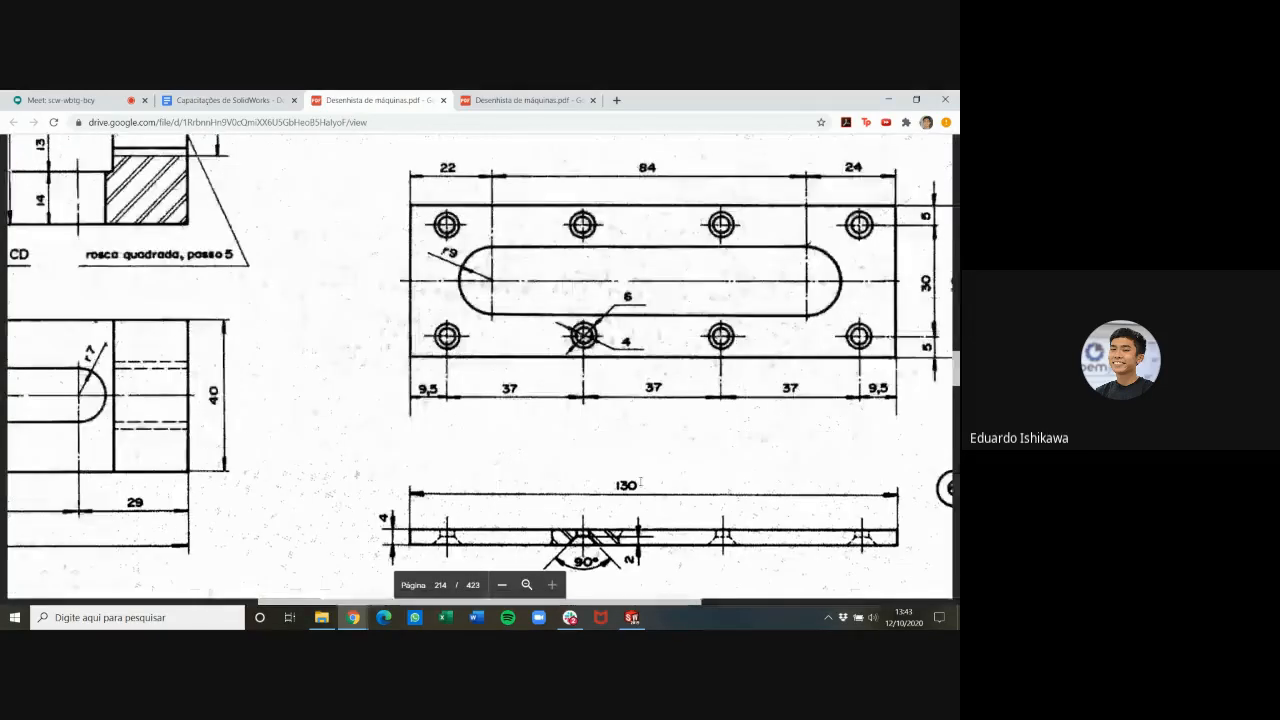
{"action": "left_click", "coordinate": [502, 585]}
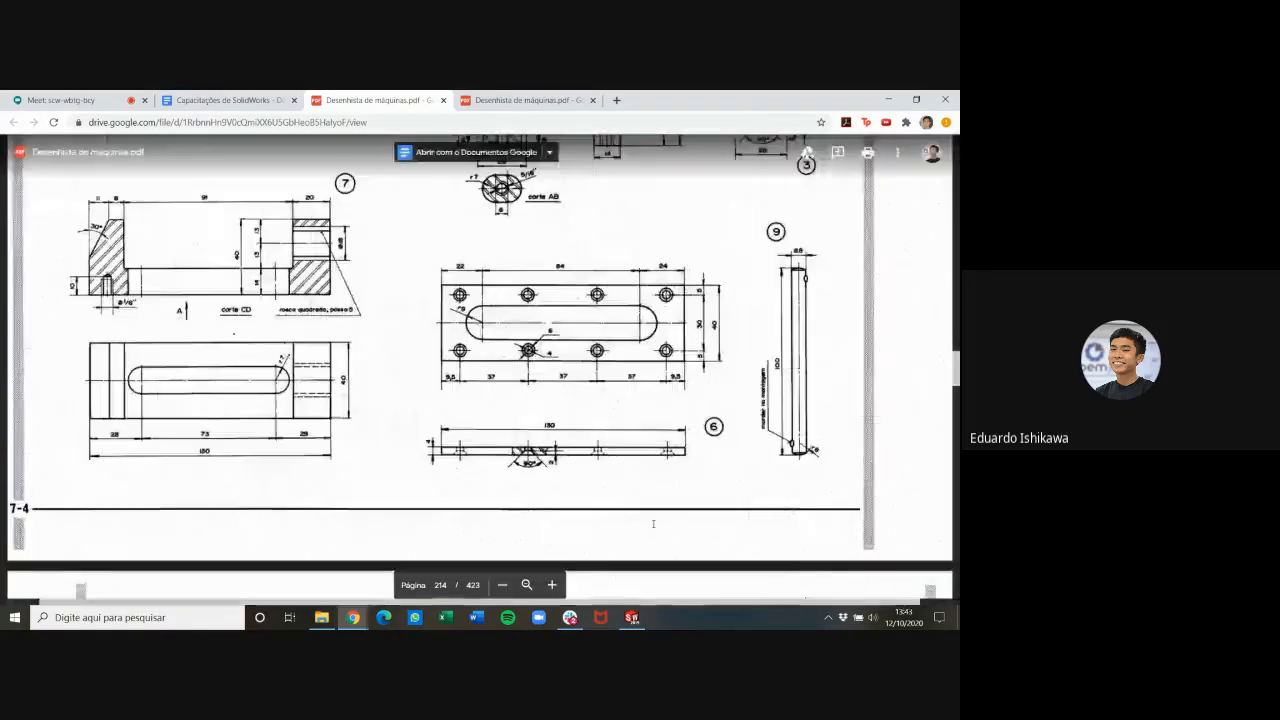
{"action": "left_click", "coordinate": [551, 584]}
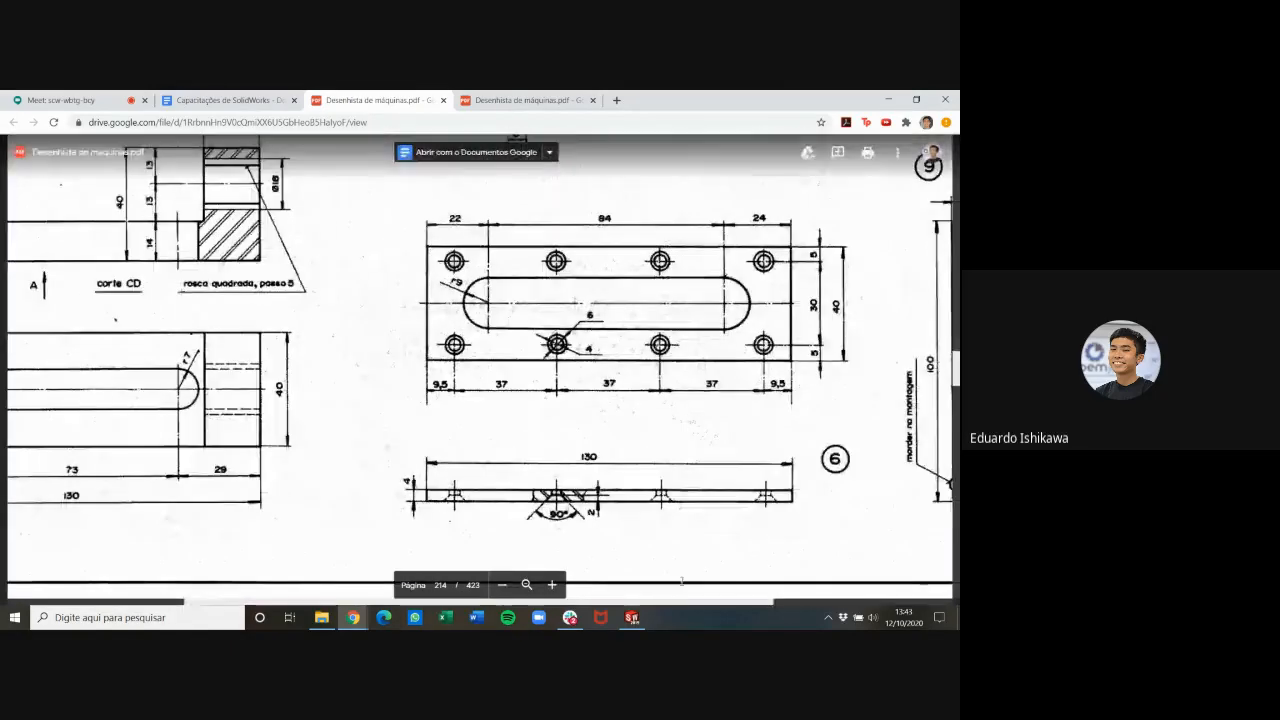
{"action": "left_click_drag", "start_coordinate": [694, 603], "coordinate": [748, 603]}
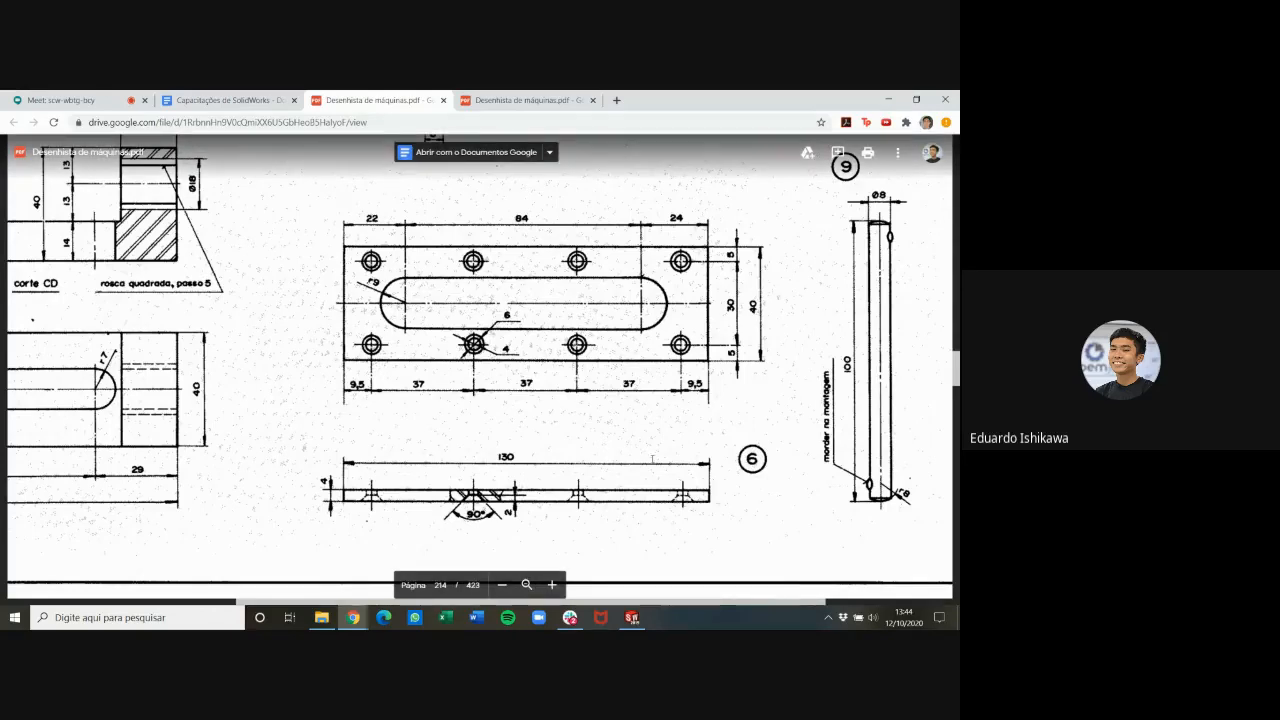
Switch back to SOLIDWORKS and start a new sketch on the Top Plane
{"action": "left_click", "coordinate": [631, 617]}
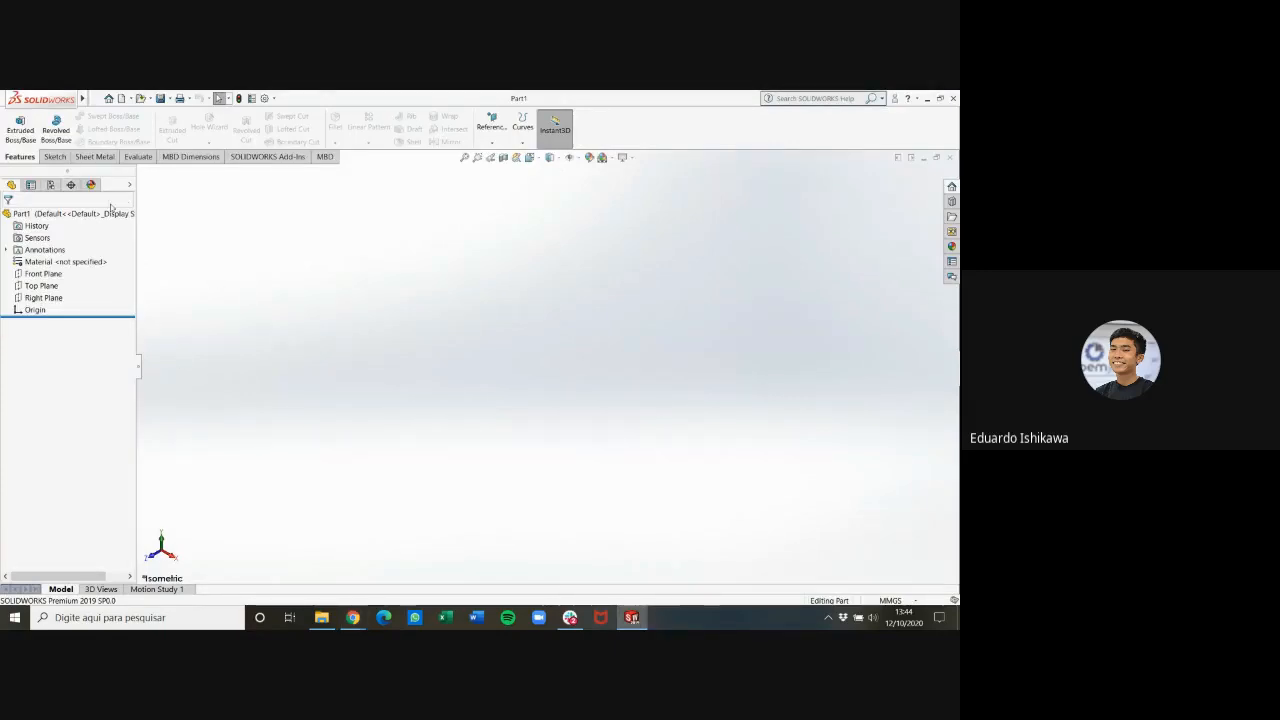
{"action": "left_click", "coordinate": [55, 156]}
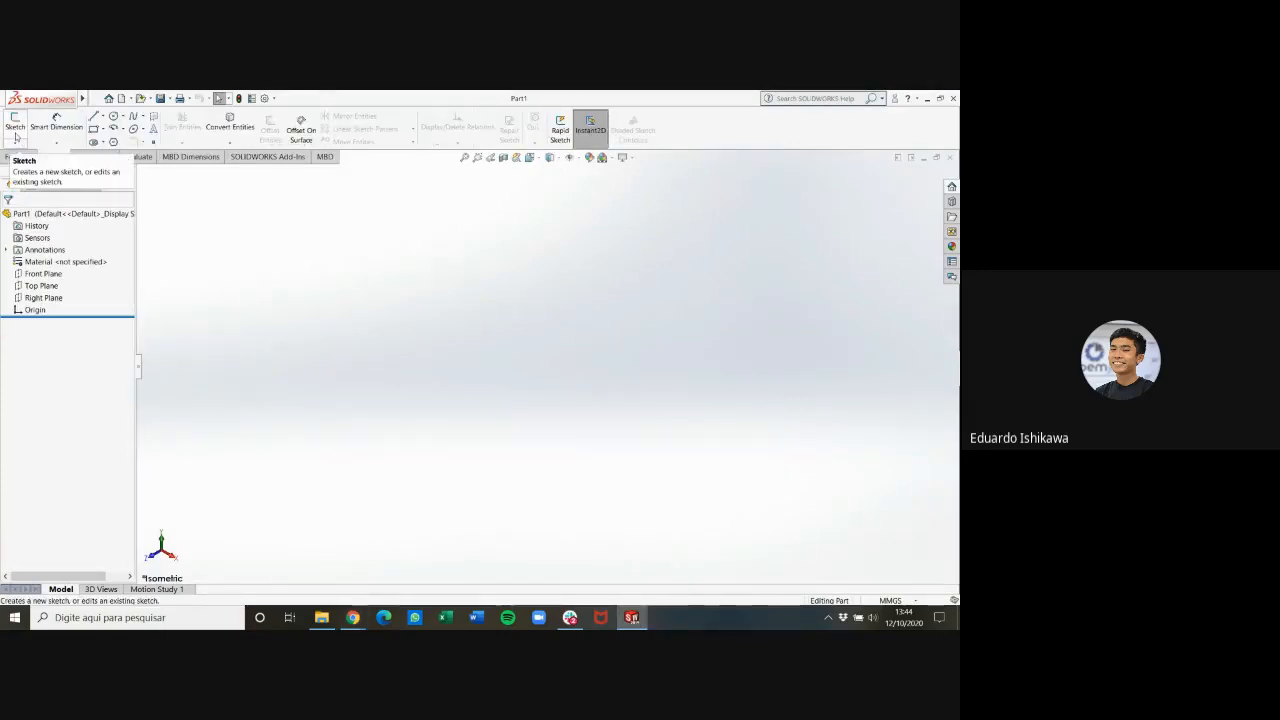
{"action": "left_click", "coordinate": [16, 124]}
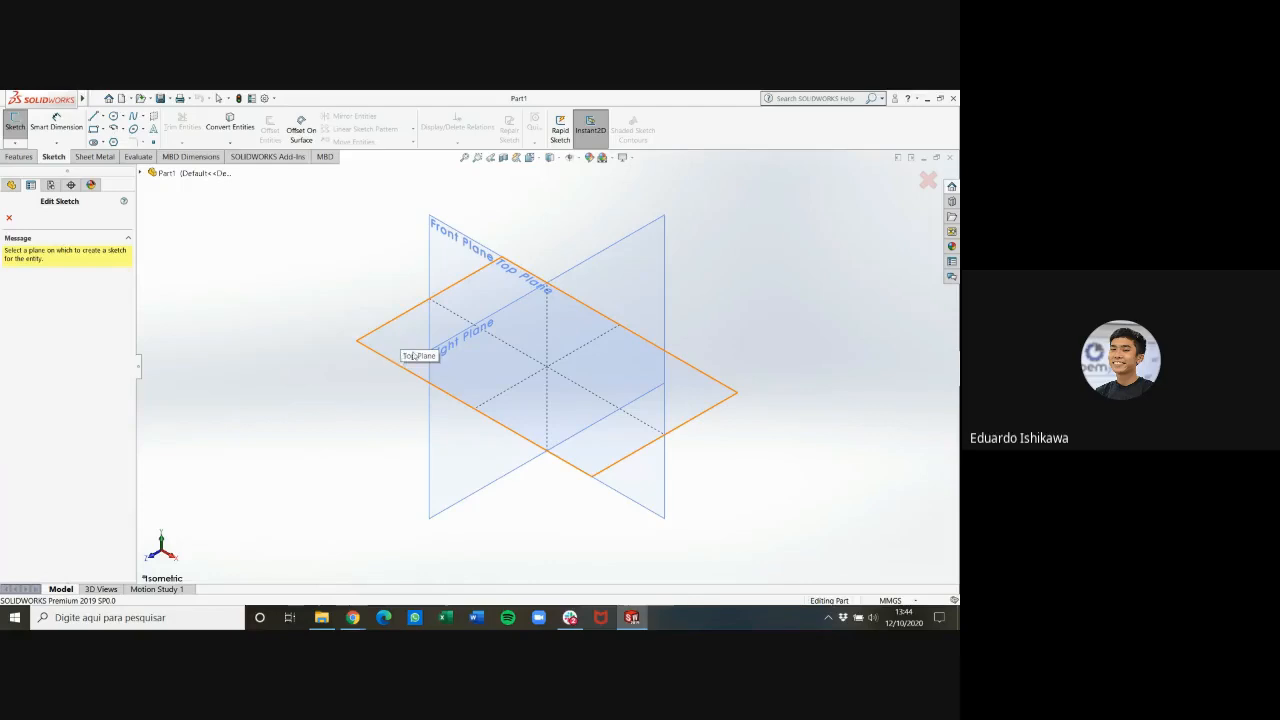
{"action": "left_click", "coordinate": [415, 352]}
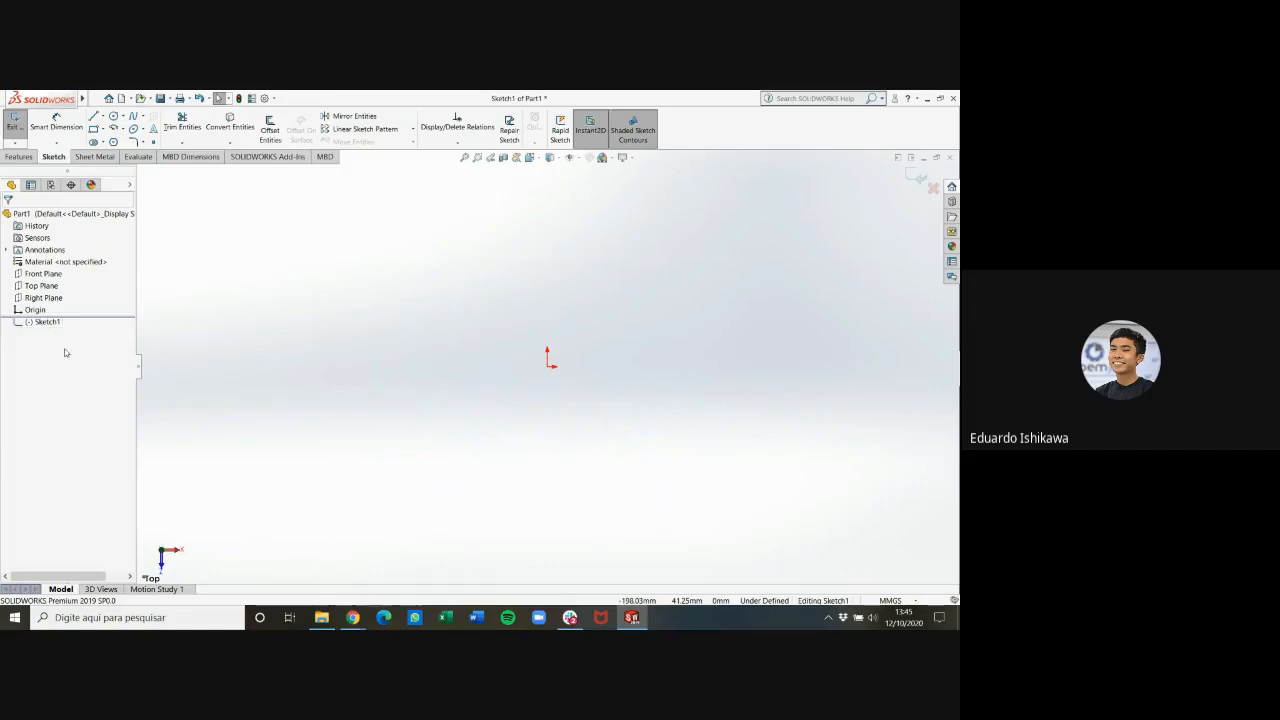
Sketch a trial corner rectangle about 6 by 8 mm away from the origin and delete it
{"action": "left_click", "coordinate": [103, 129]}
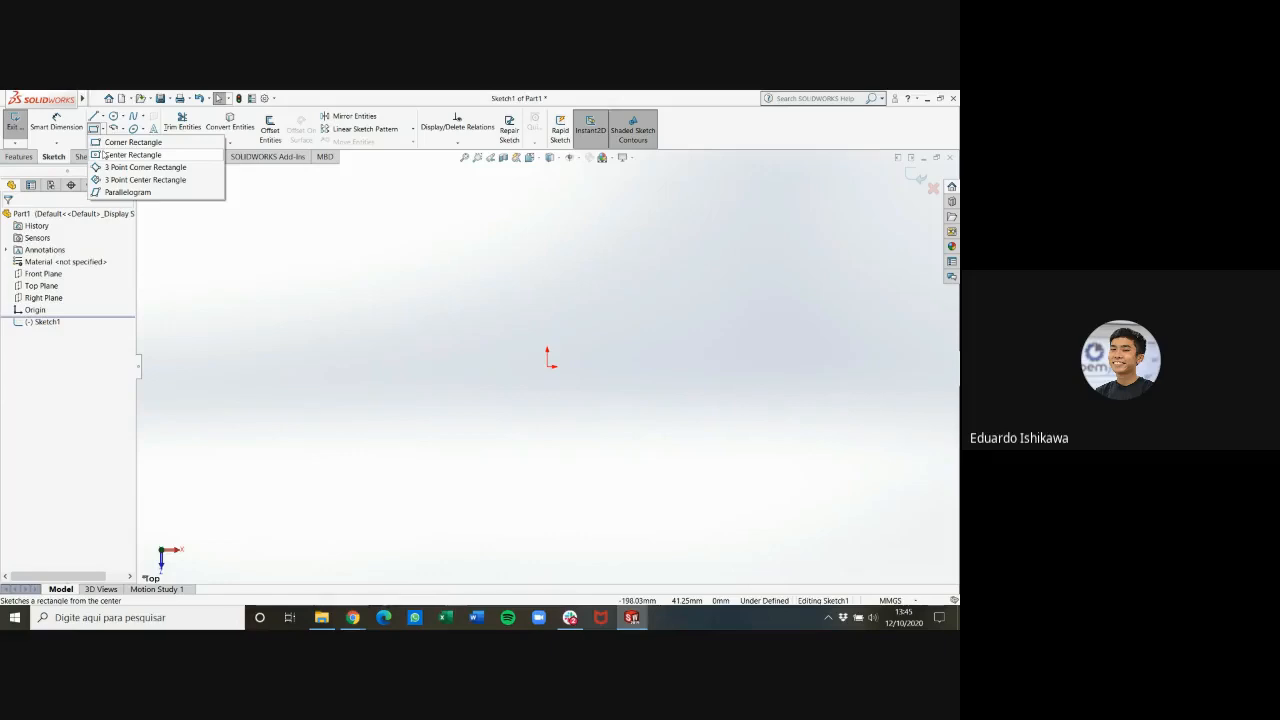
{"action": "left_click", "coordinate": [168, 143]}
{"action": "left_click", "coordinate": [259, 344]}
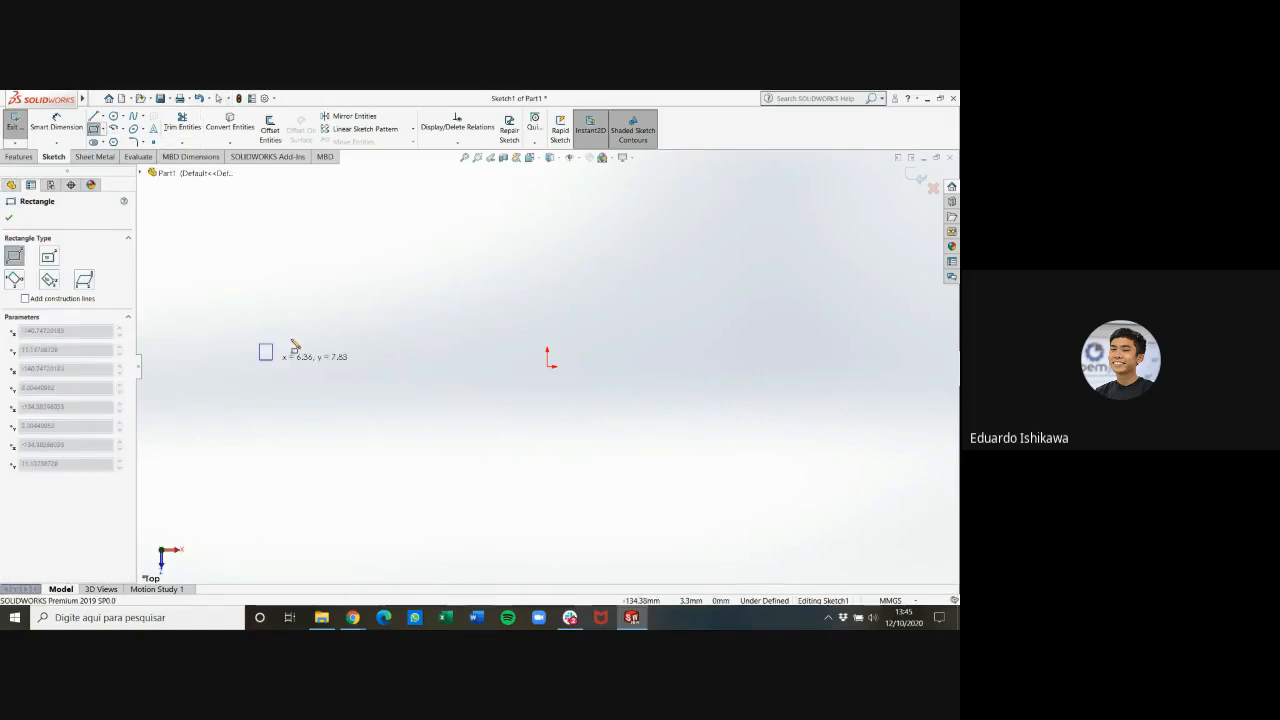
{"action": "left_click", "coordinate": [273, 360]}
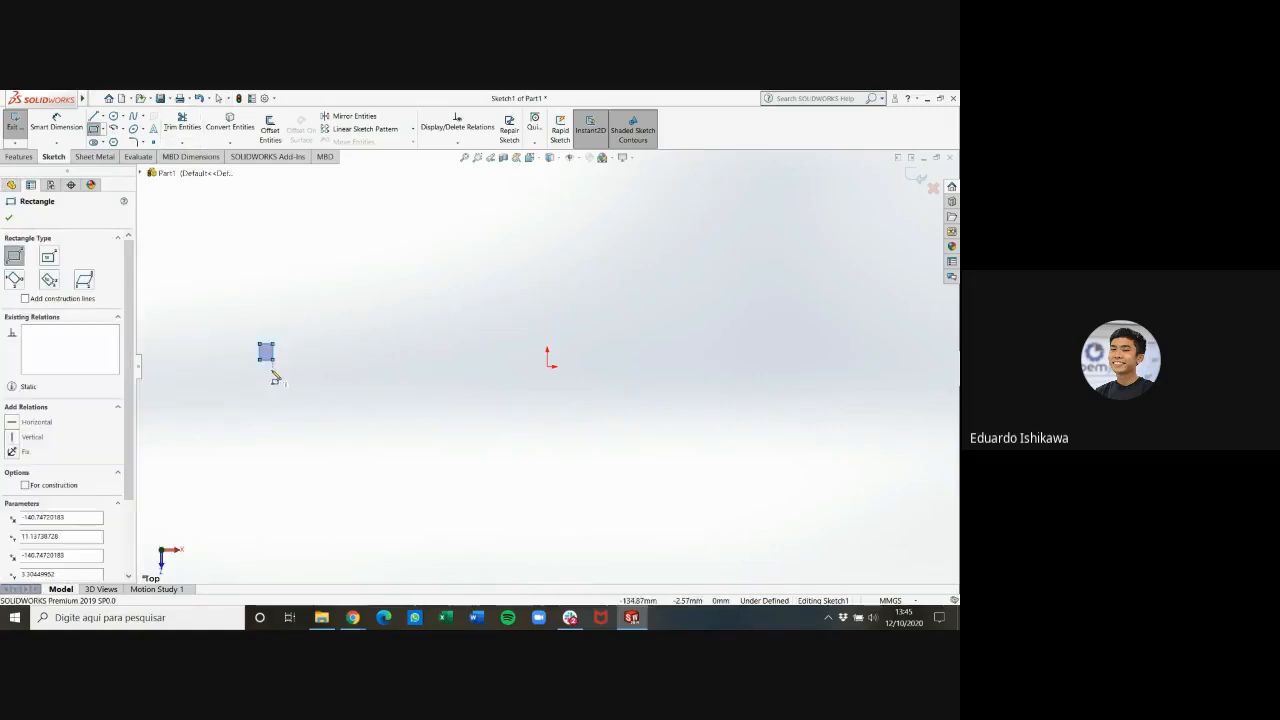
{"action": "key", "text": "Escape"}
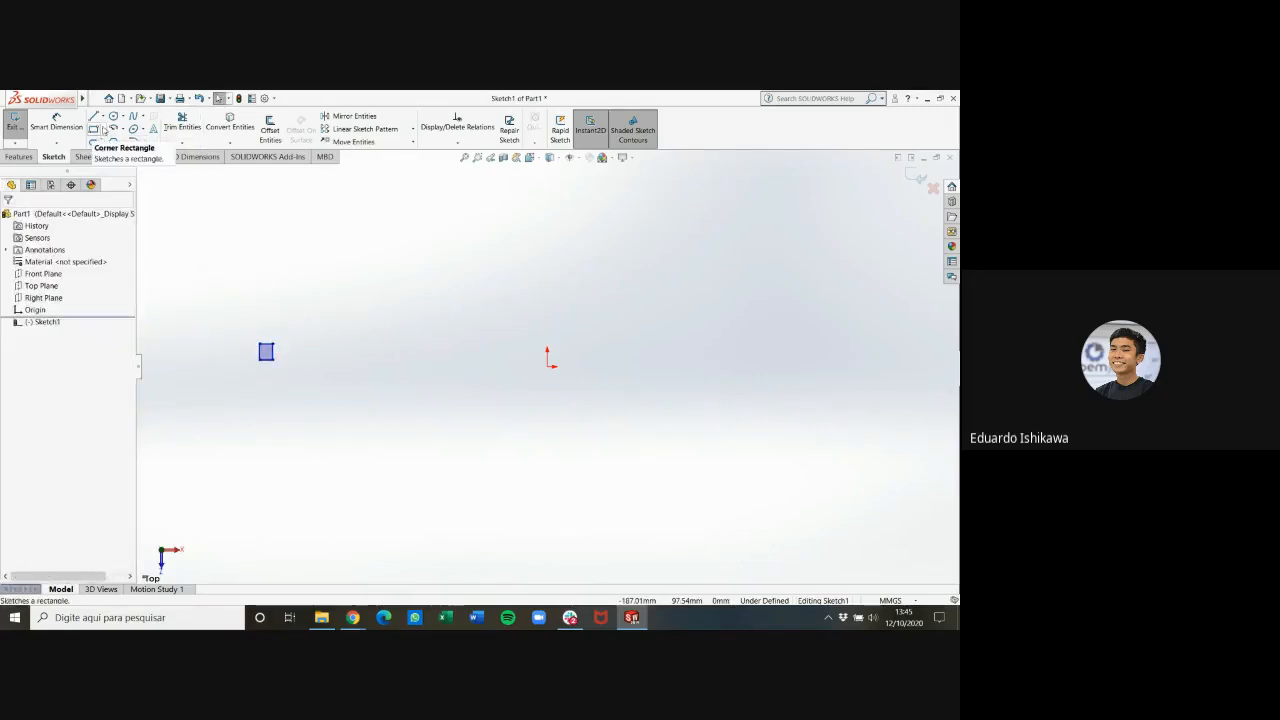
{"action": "left_click", "coordinate": [277, 356]}
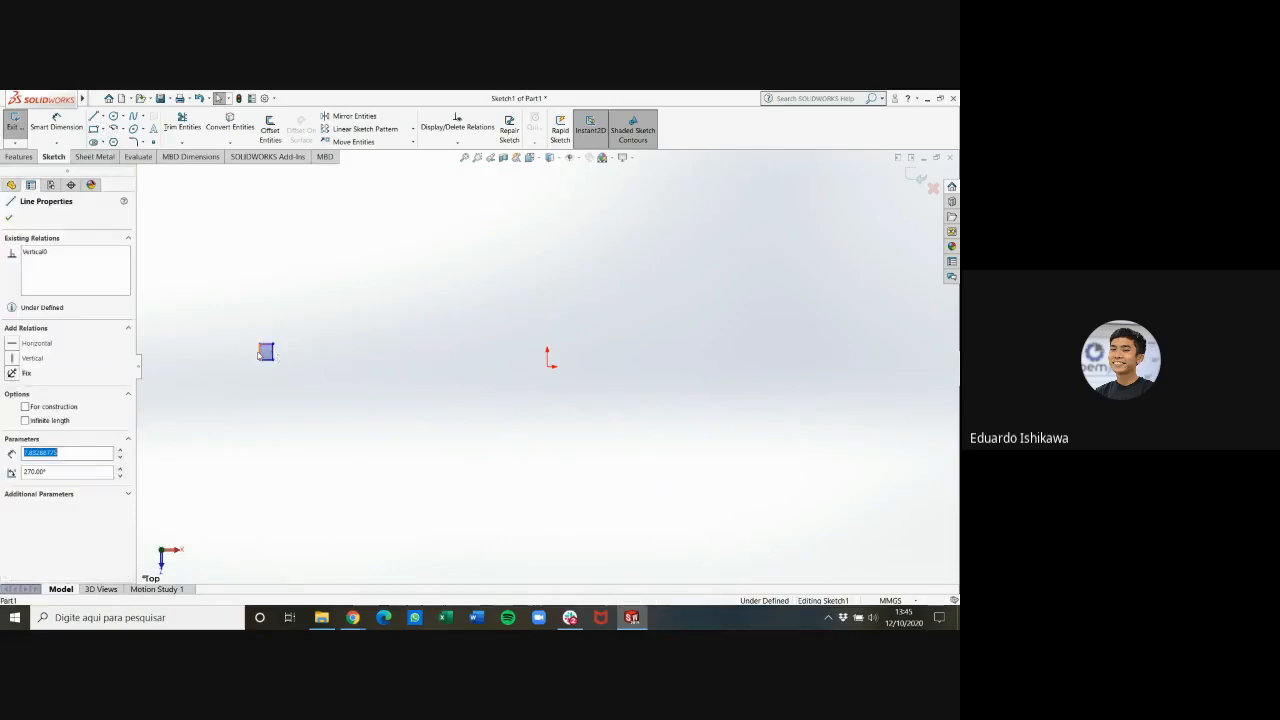
{"action": "left_click_drag", "start_coordinate": [244, 329], "coordinate": [302, 381]}
{"action": "key", "text": "Delete"}
Sketch a trial 3 Point Corner Rectangle about 52 mm wide beside the origin and delete it
{"action": "left_click", "coordinate": [103, 130]}
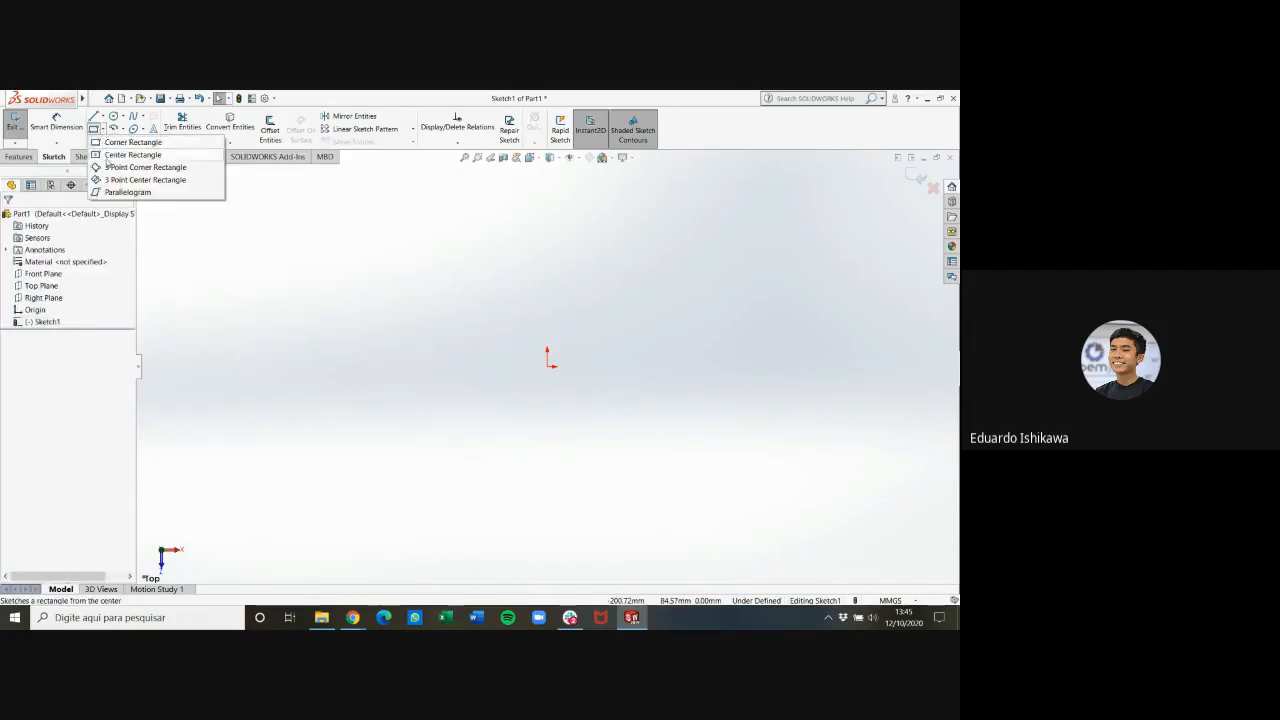
{"action": "left_click", "coordinate": [122, 166]}
{"action": "left_click", "coordinate": [254, 366]}
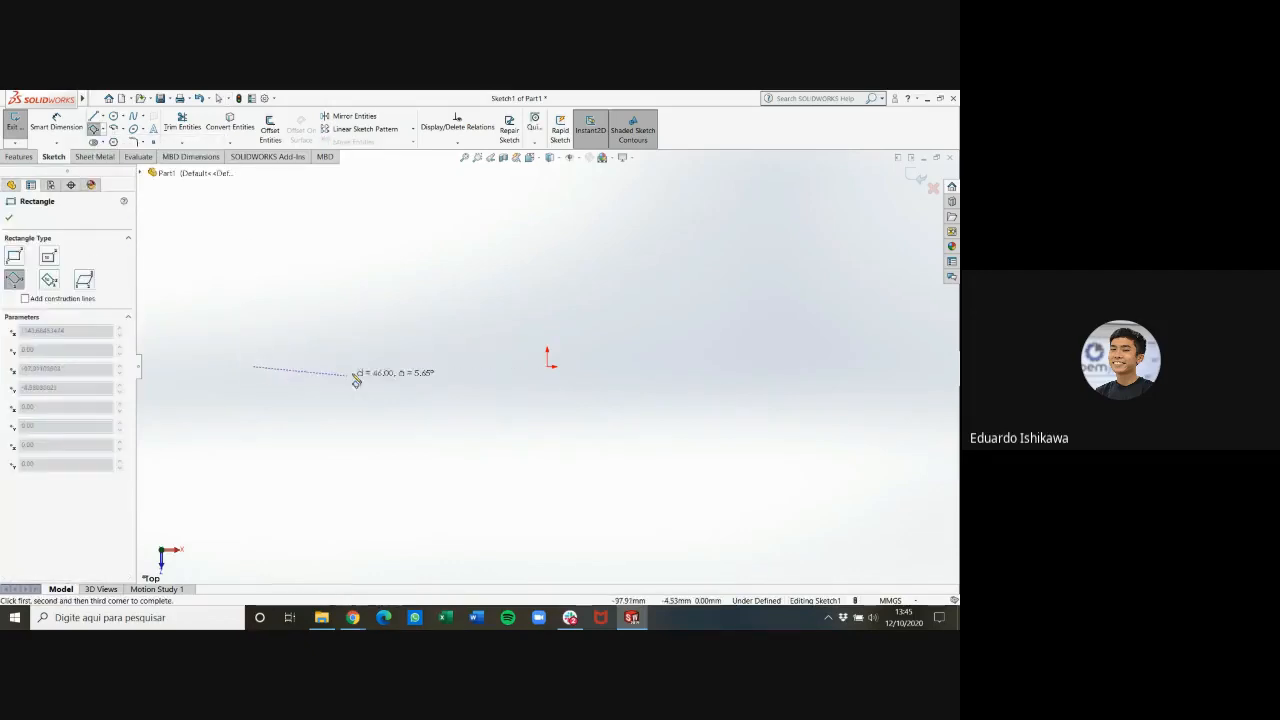
{"action": "left_click", "coordinate": [359, 366]}
{"action": "left_click", "coordinate": [360, 295]}
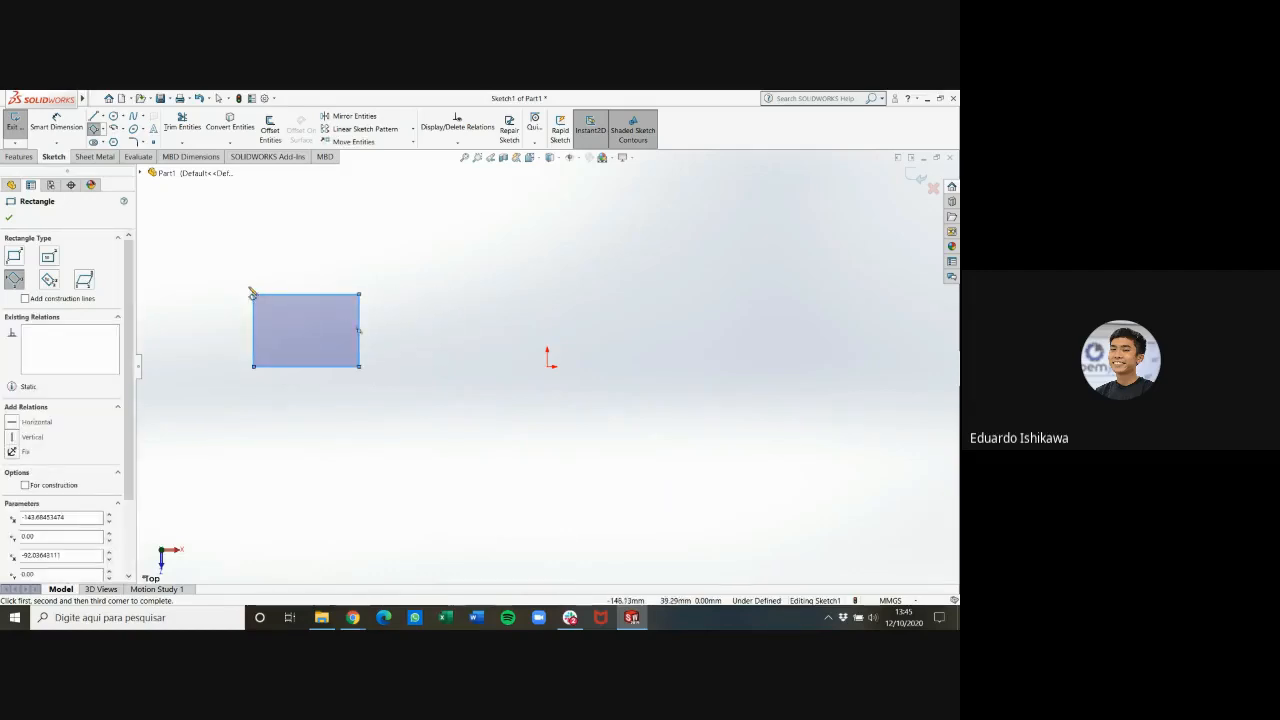
{"action": "key", "text": "Escape"}
{"action": "left_click_drag", "start_coordinate": [249, 285], "coordinate": [398, 381]}
{"action": "key", "text": "Delete"}
Sketch a center rectangle about 228 by 96 mm centred on the origin
{"action": "left_click", "coordinate": [101, 129]}
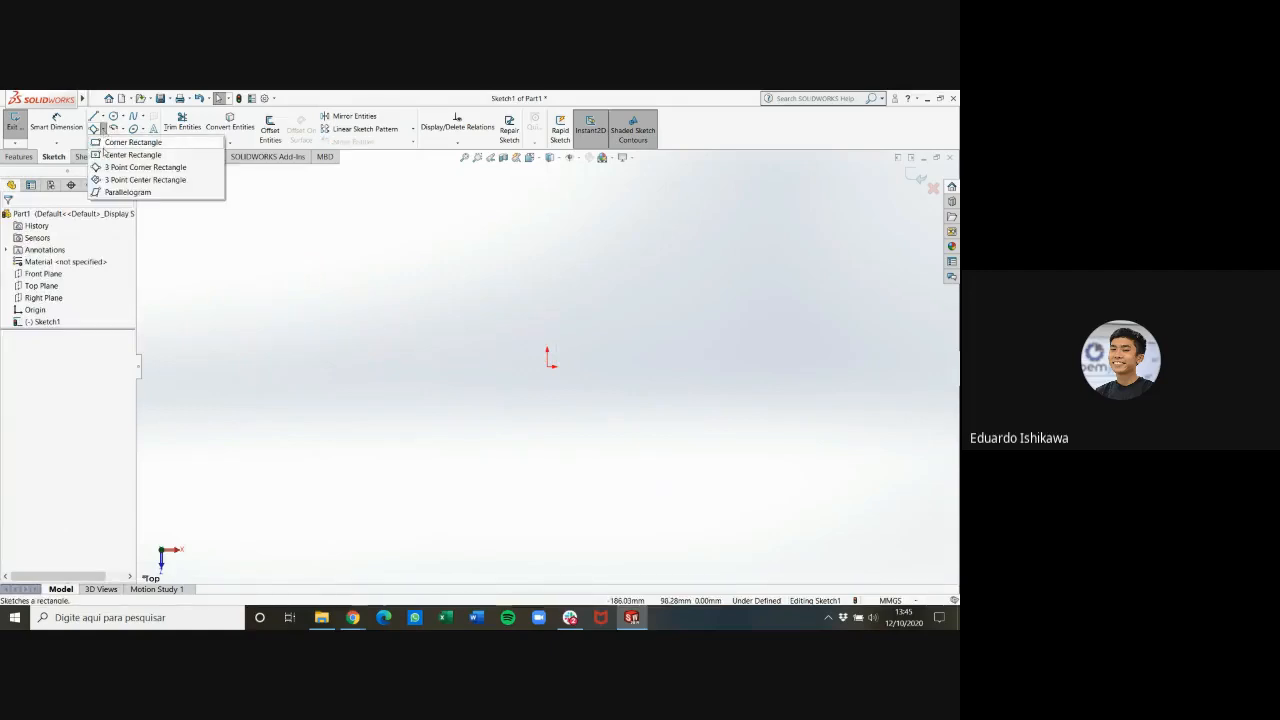
{"action": "left_click", "coordinate": [105, 155]}
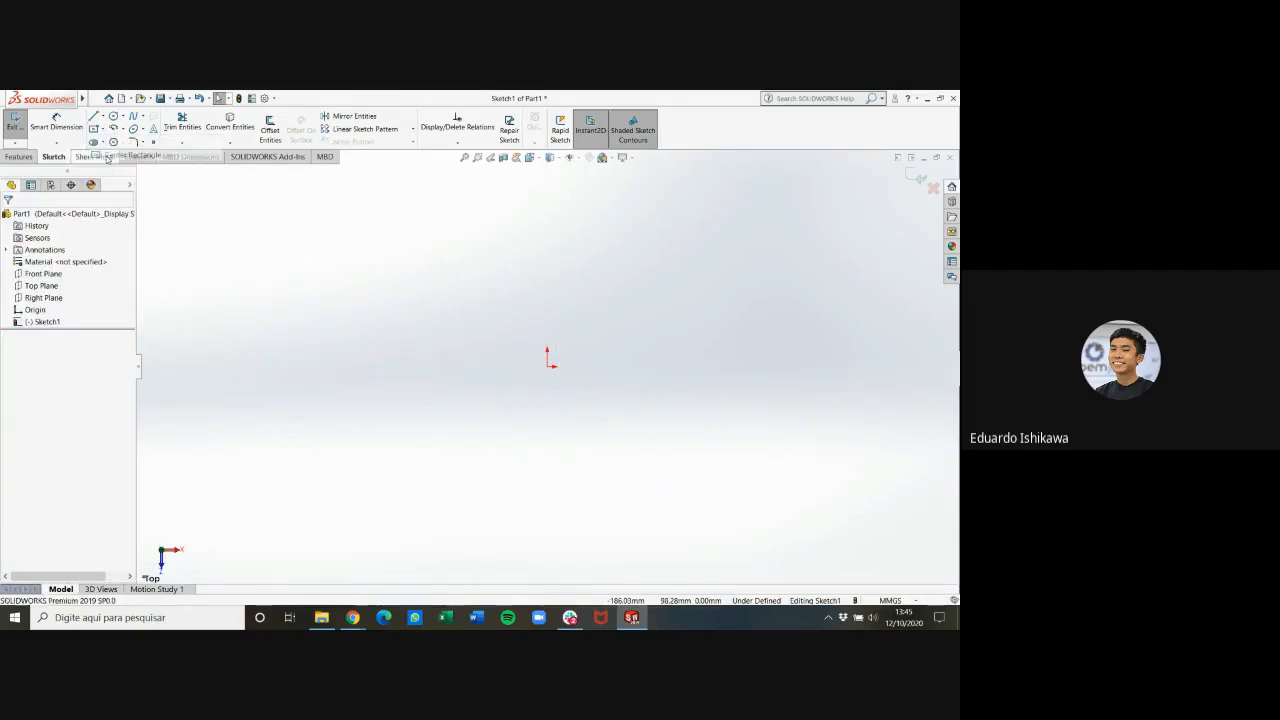
{"action": "left_click", "coordinate": [548, 366]}
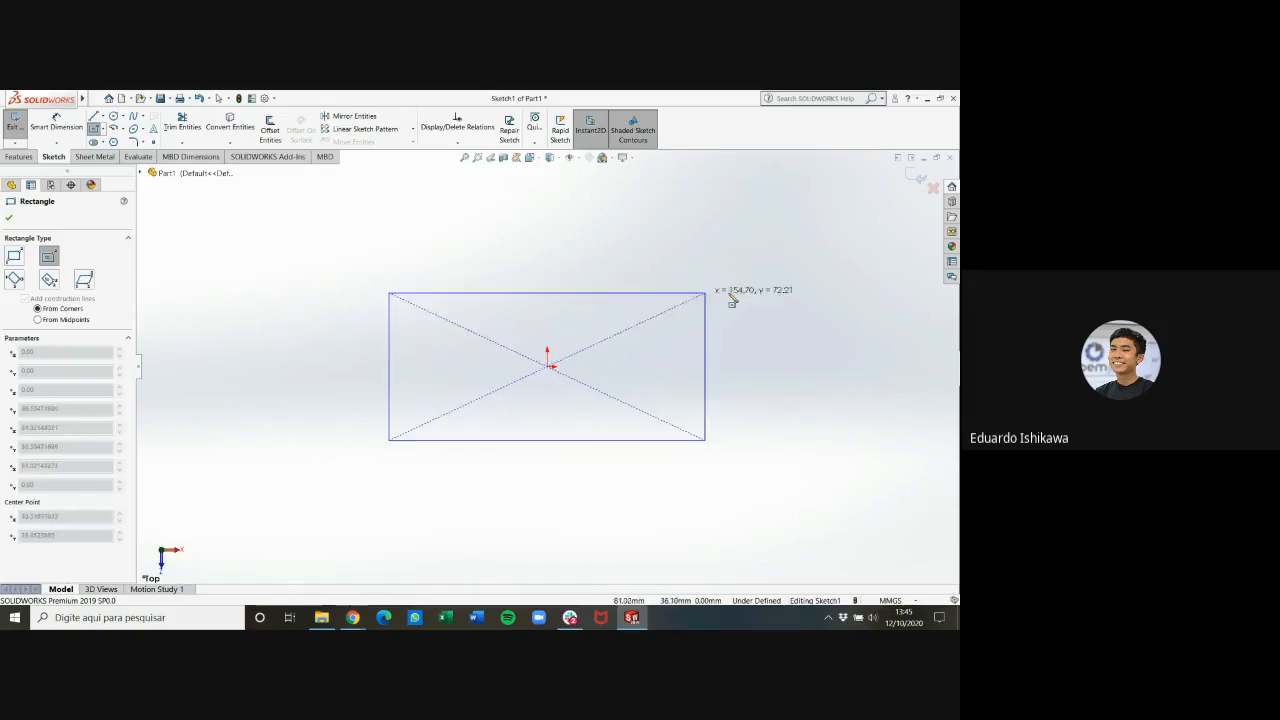
{"action": "left_click", "coordinate": [780, 268]}
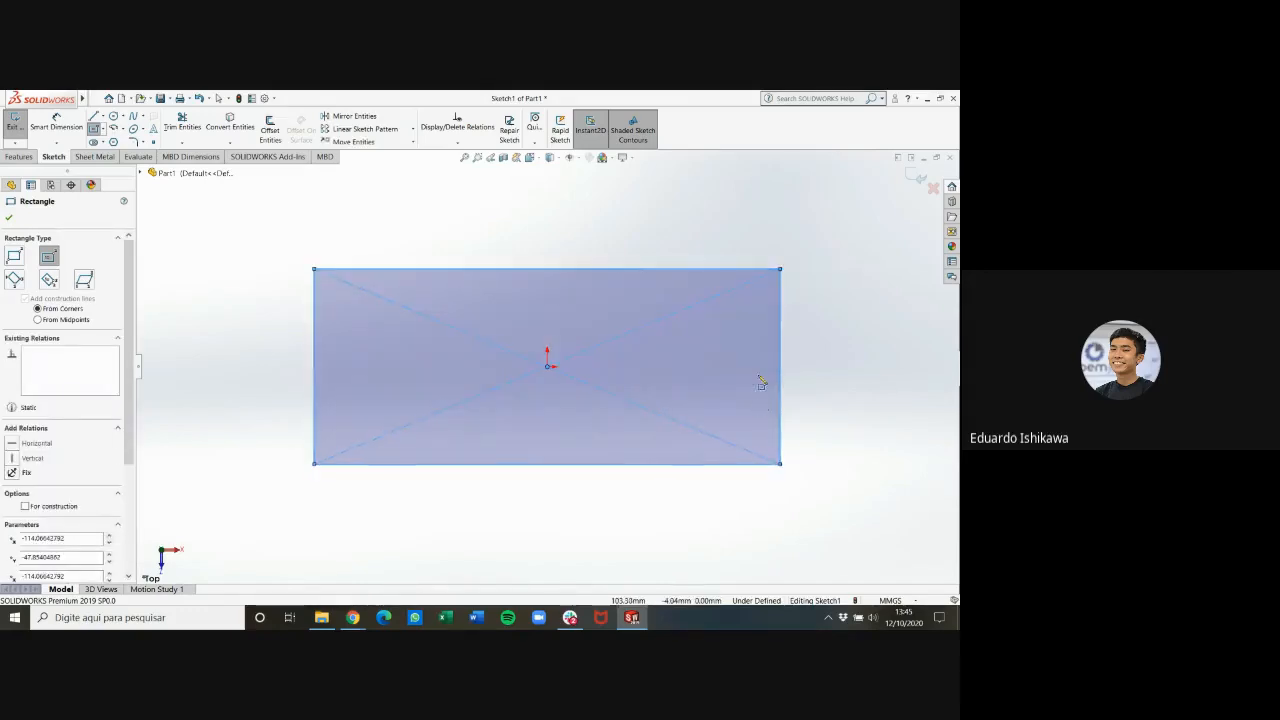
{"action": "key", "text": "Escape"}
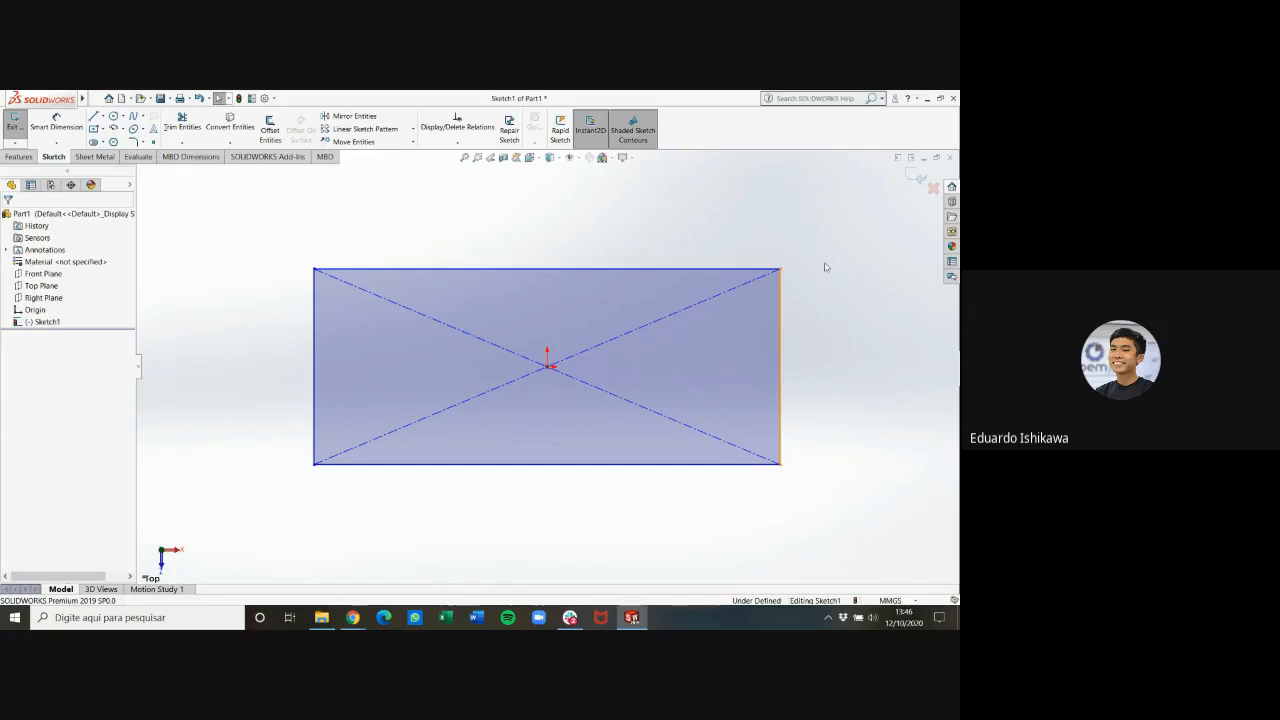
Check the plate's height in the PDF drawing, return to SOLIDWORKS and dimension the rectangle's vertical side at 40 mm
{"action": "mouse_move", "coordinate": [353, 617]}
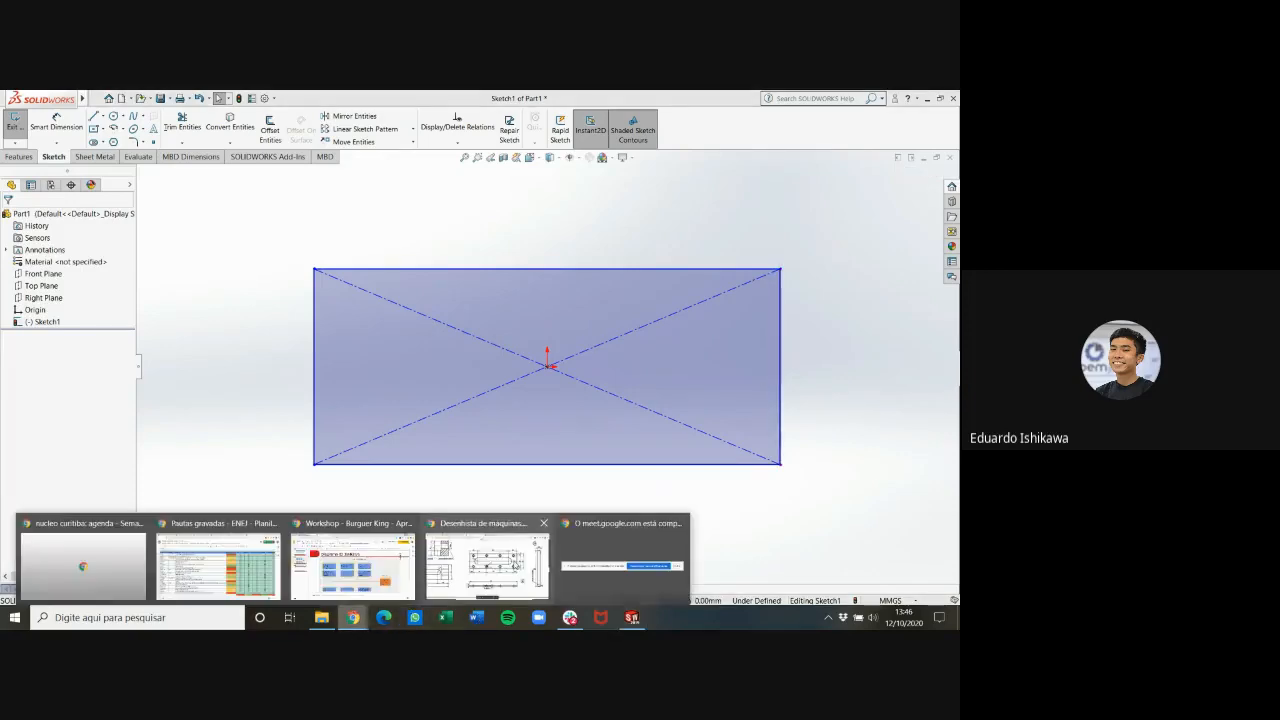
{"action": "left_click", "coordinate": [487, 562]}
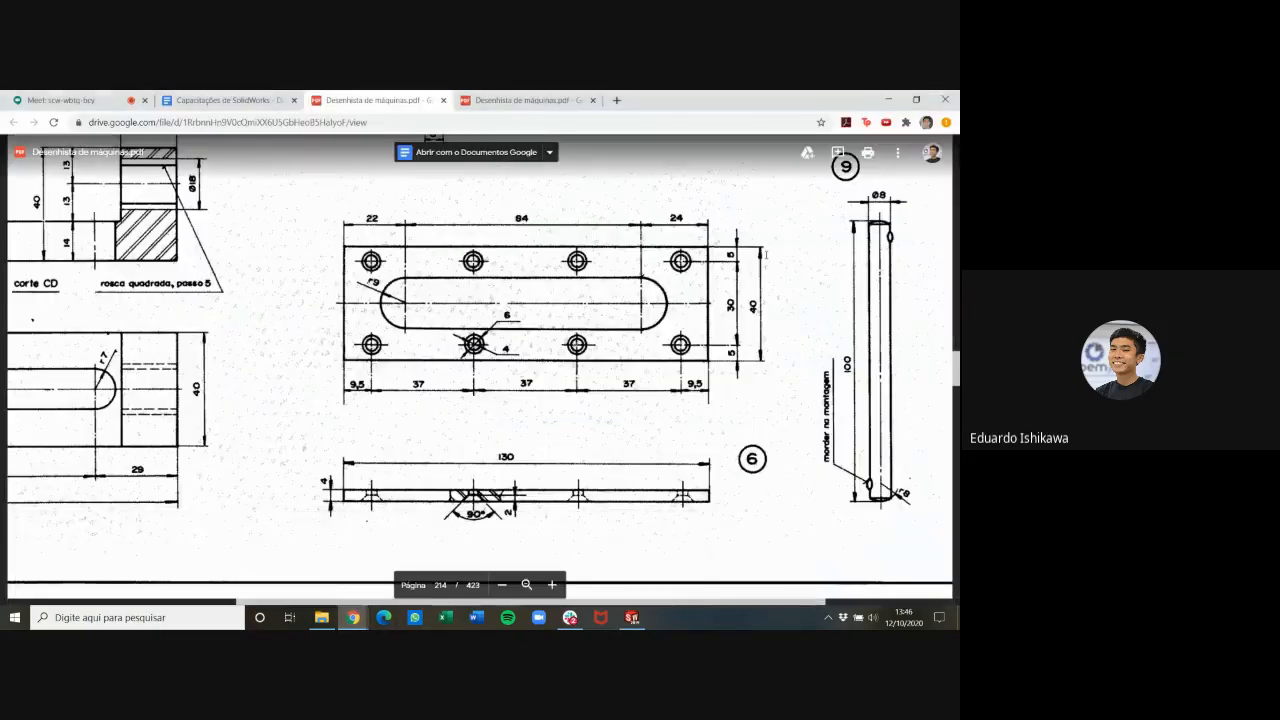
{"action": "left_click", "coordinate": [631, 617]}
{"action": "left_click", "coordinate": [56, 122]}
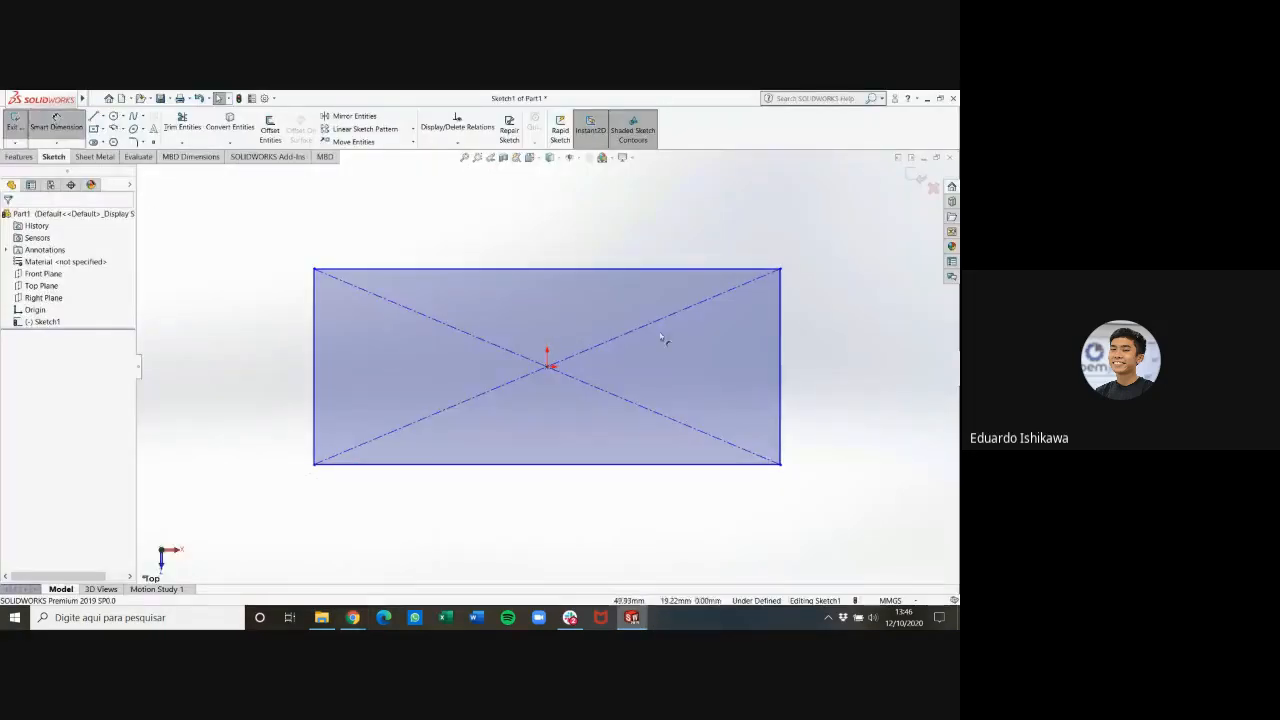
{"action": "left_click", "coordinate": [823, 354]}
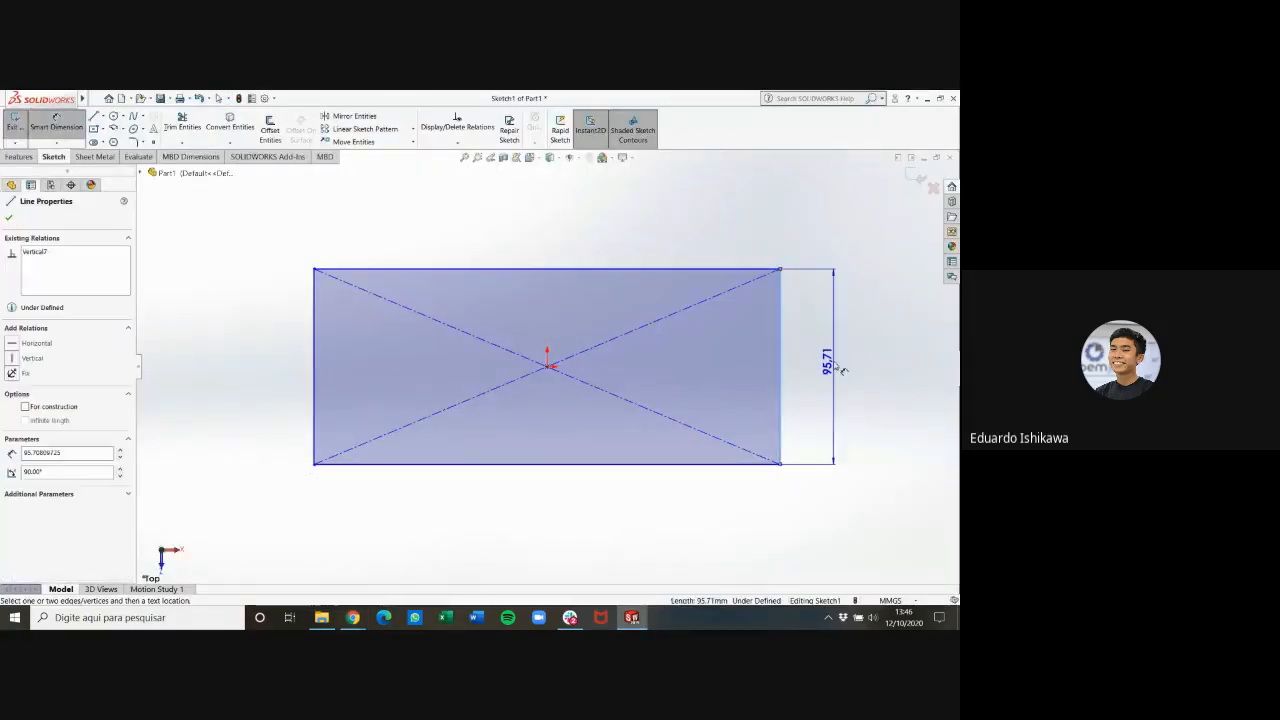
{"action": "left_click", "coordinate": [838, 366]}
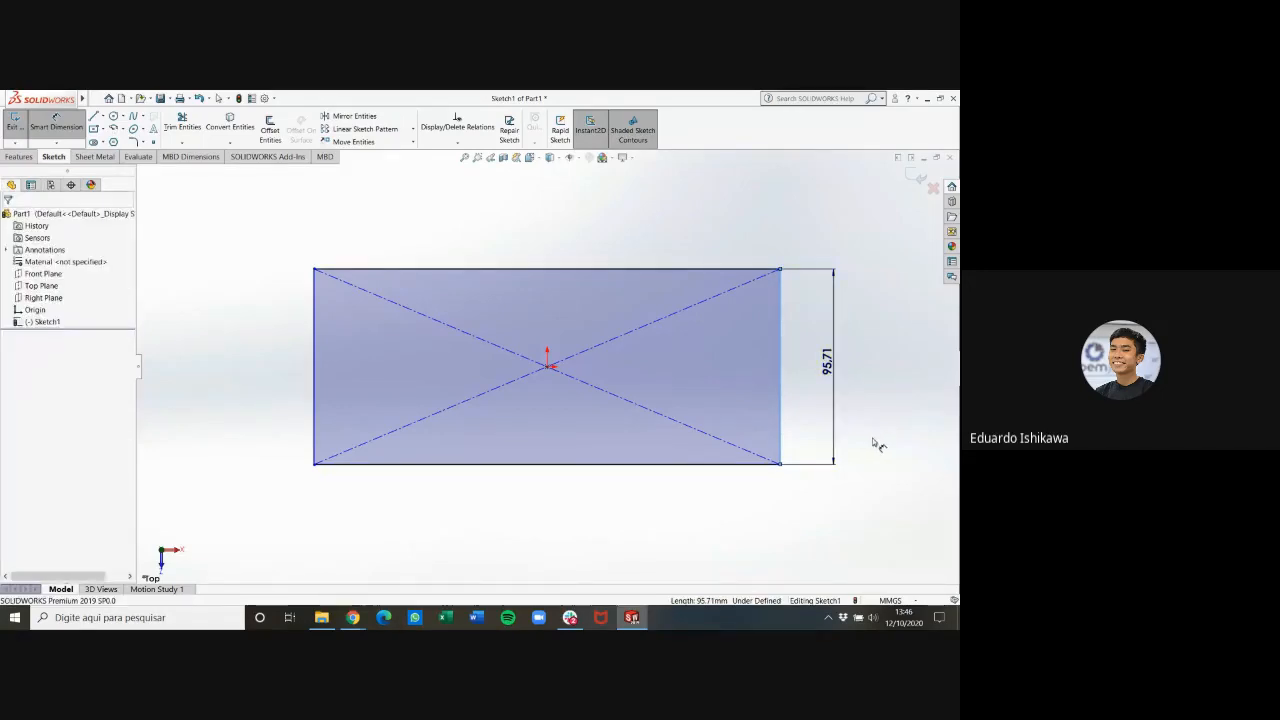
{"action": "type", "text": "40"}
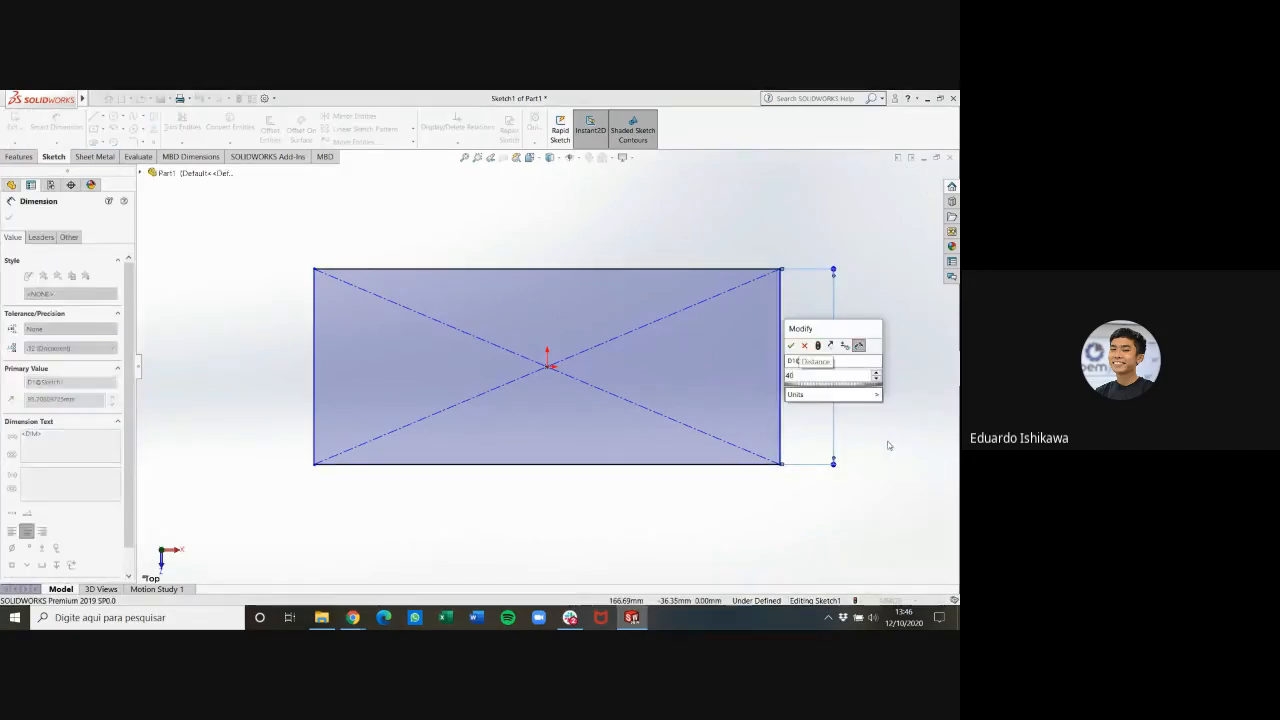
{"action": "key", "text": "Return"}
Dimension the rectangle's upper horizontal edge at 130 mm
{"action": "left_click", "coordinate": [629, 270]}
{"action": "left_click", "coordinate": [625, 235]}
{"action": "key", "text": "Escape"}
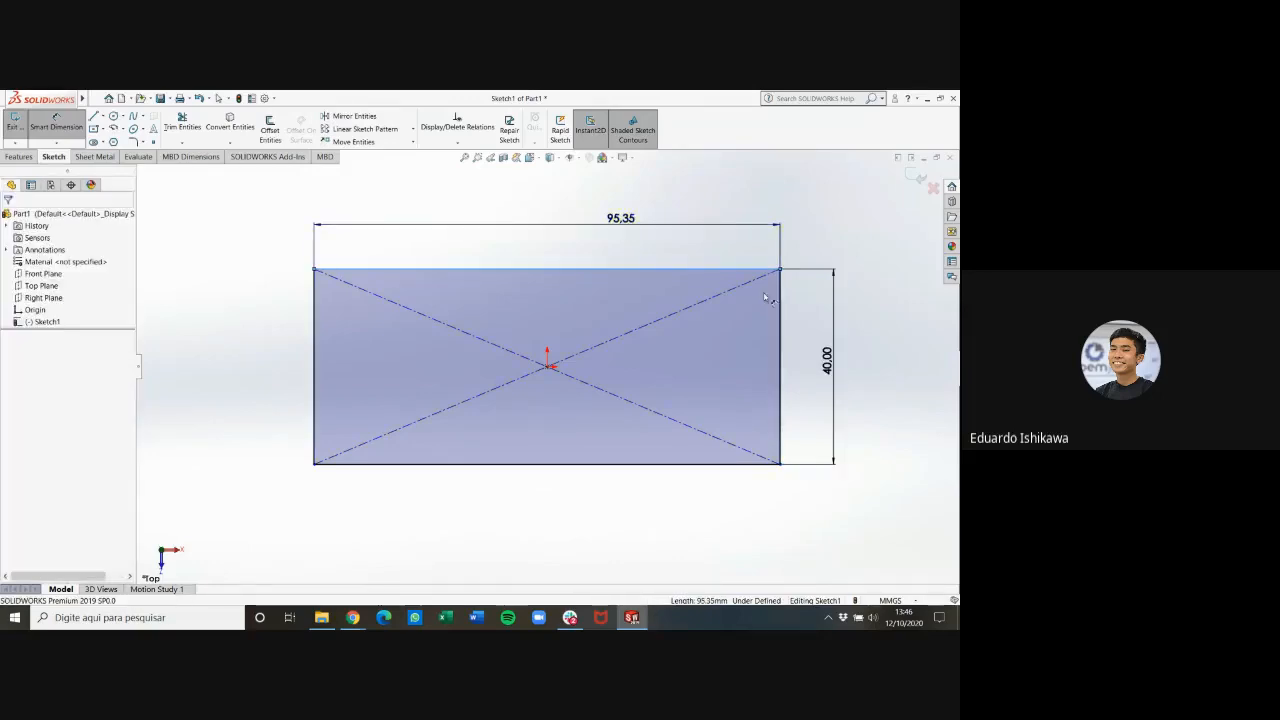
{"action": "type", "text": "150"}
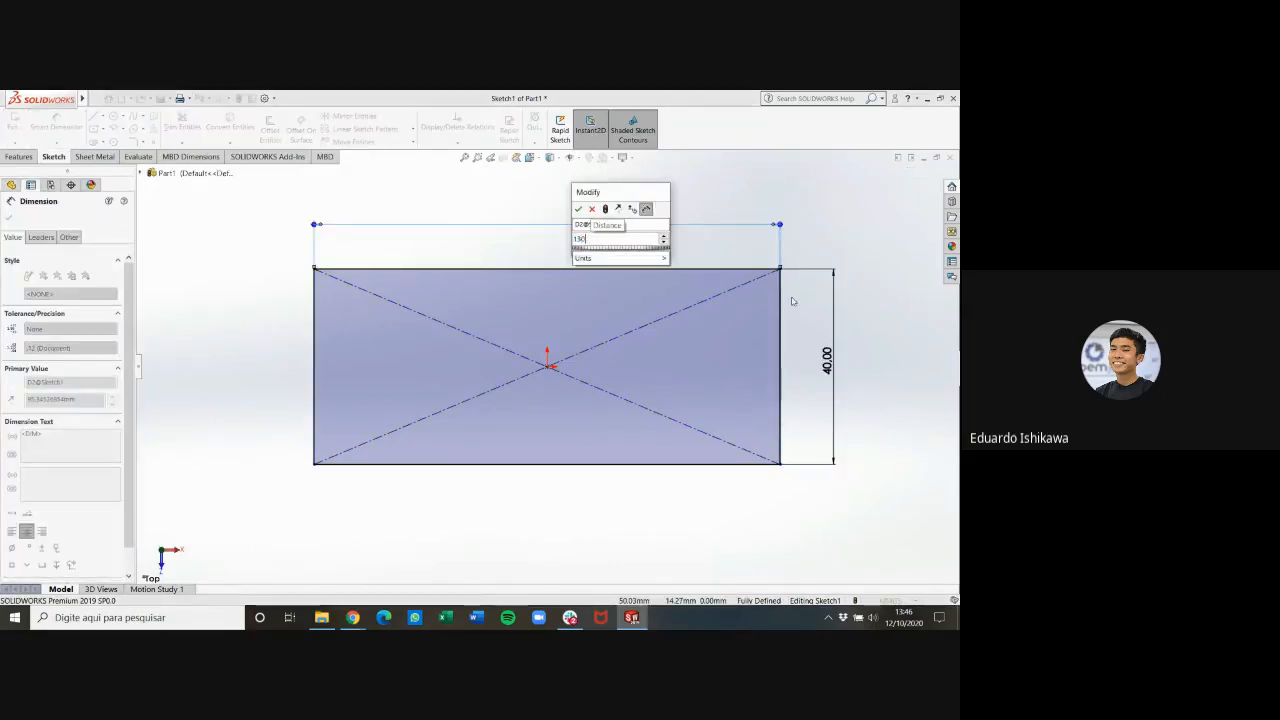
{"action": "key", "text": "Return"}
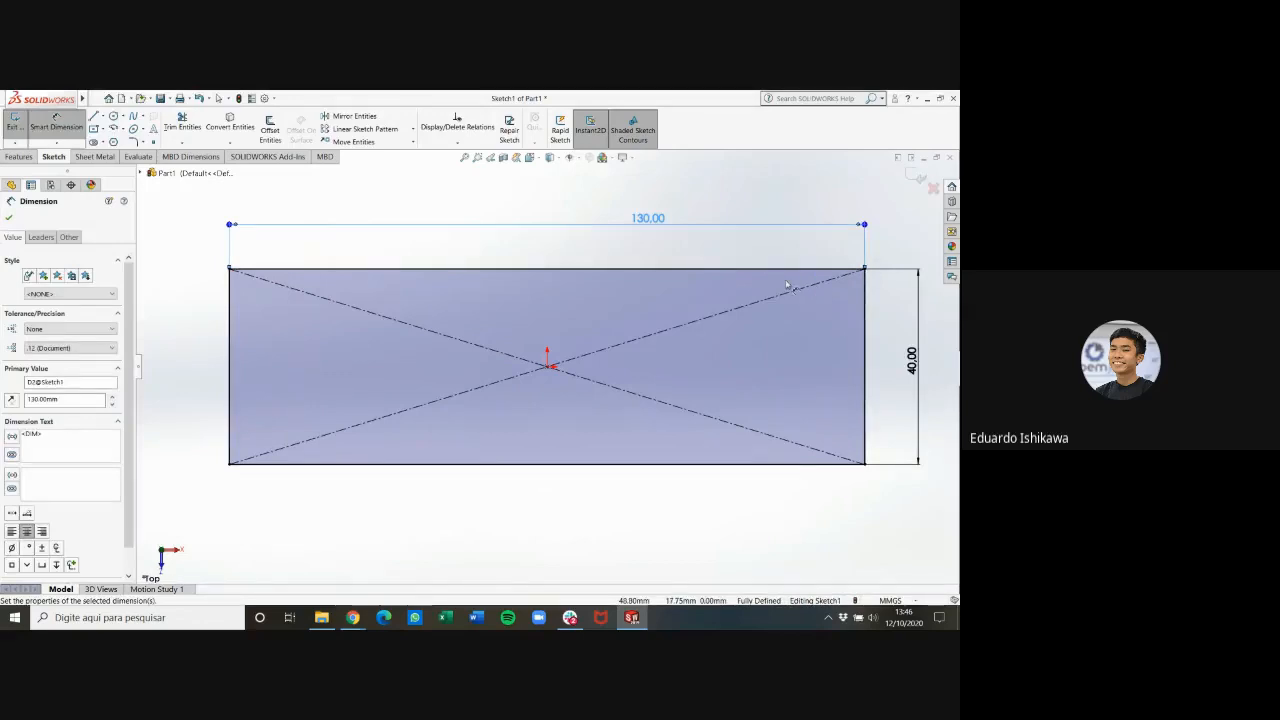
{"action": "key", "text": "Escape"}
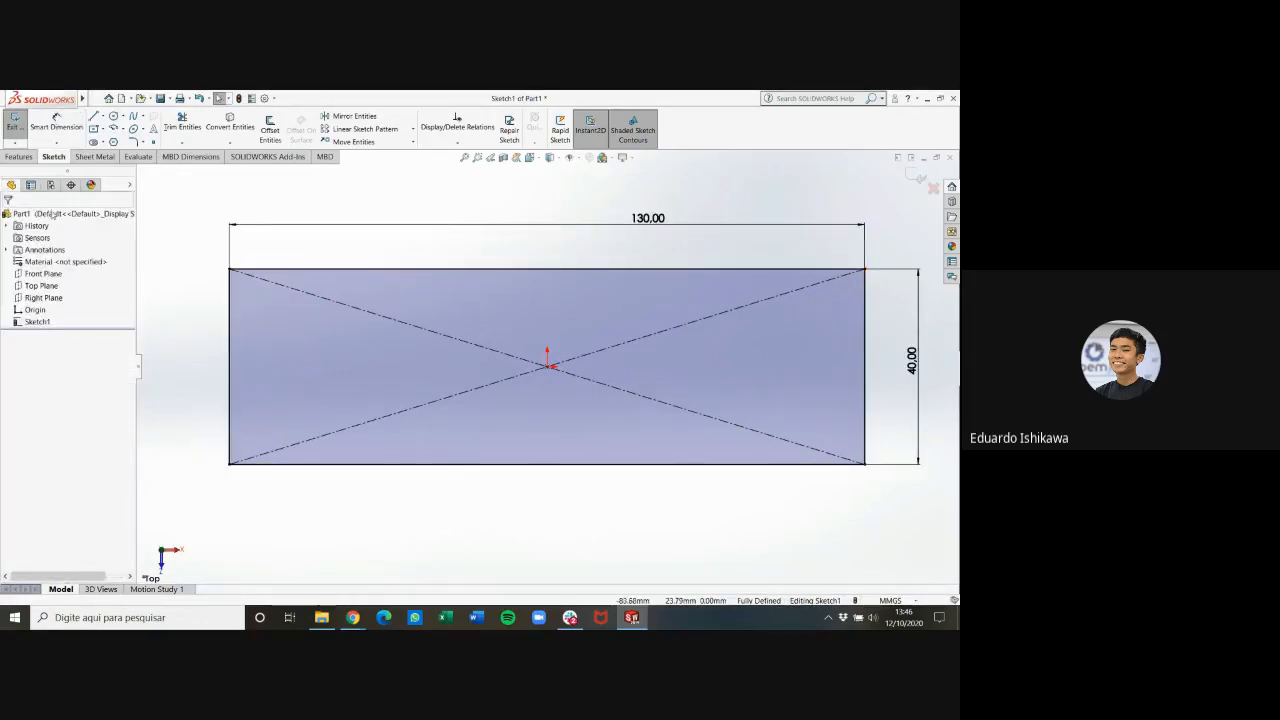
Extrude the rectangle as a boss with a Blind depth of 4 mm
{"action": "left_click", "coordinate": [21, 157]}
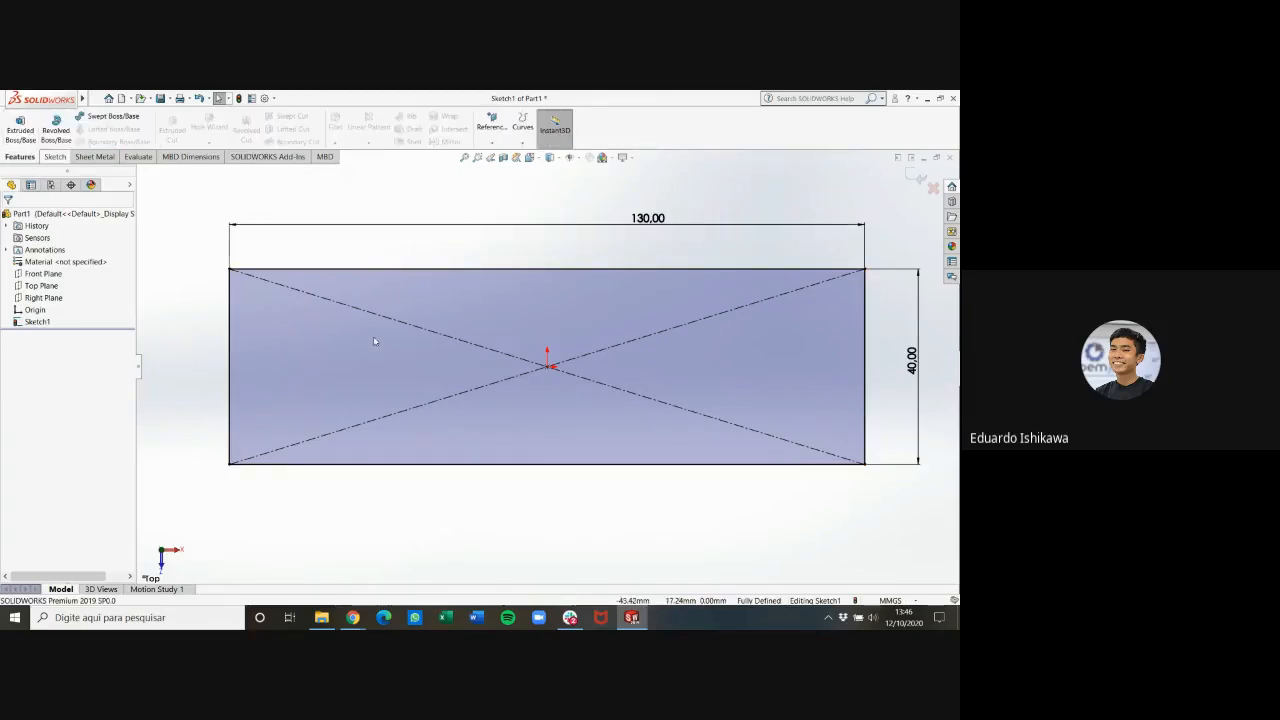
{"action": "key", "text": "ctrl+7"}
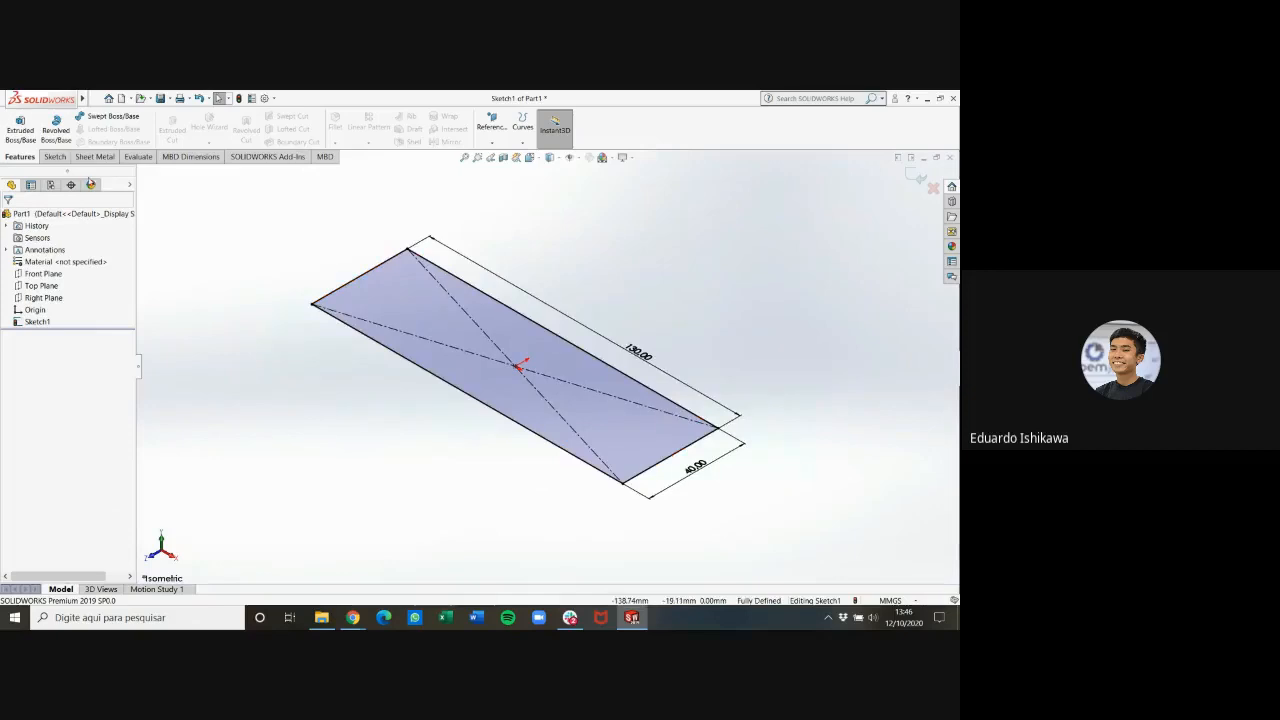
{"action": "left_click", "coordinate": [20, 128]}
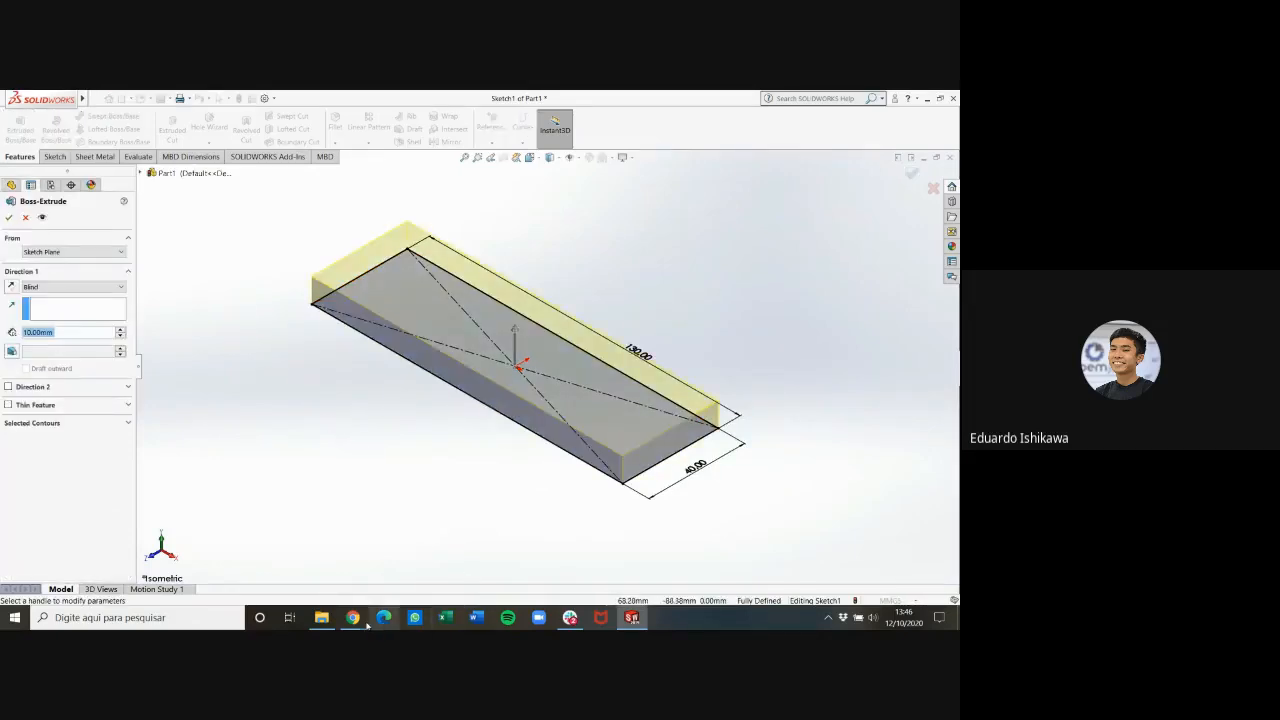
{"action": "mouse_move", "coordinate": [353, 617]}
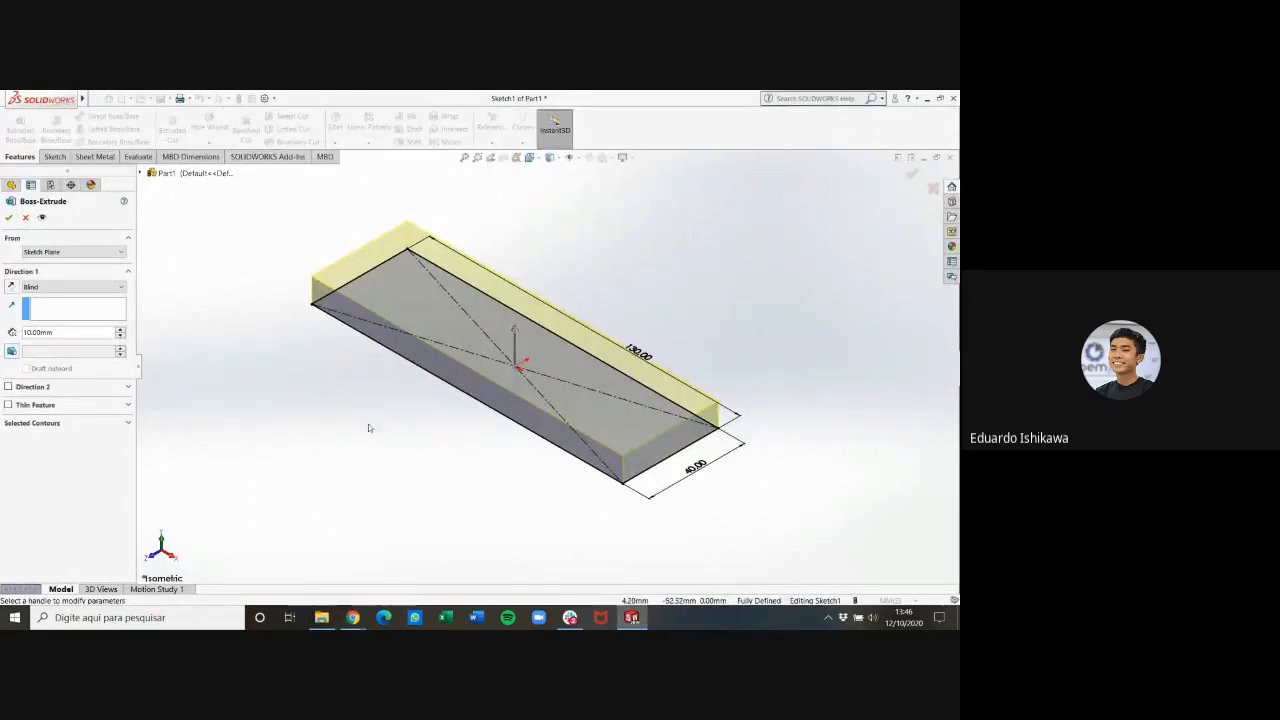
{"action": "left_click", "coordinate": [70, 288]}
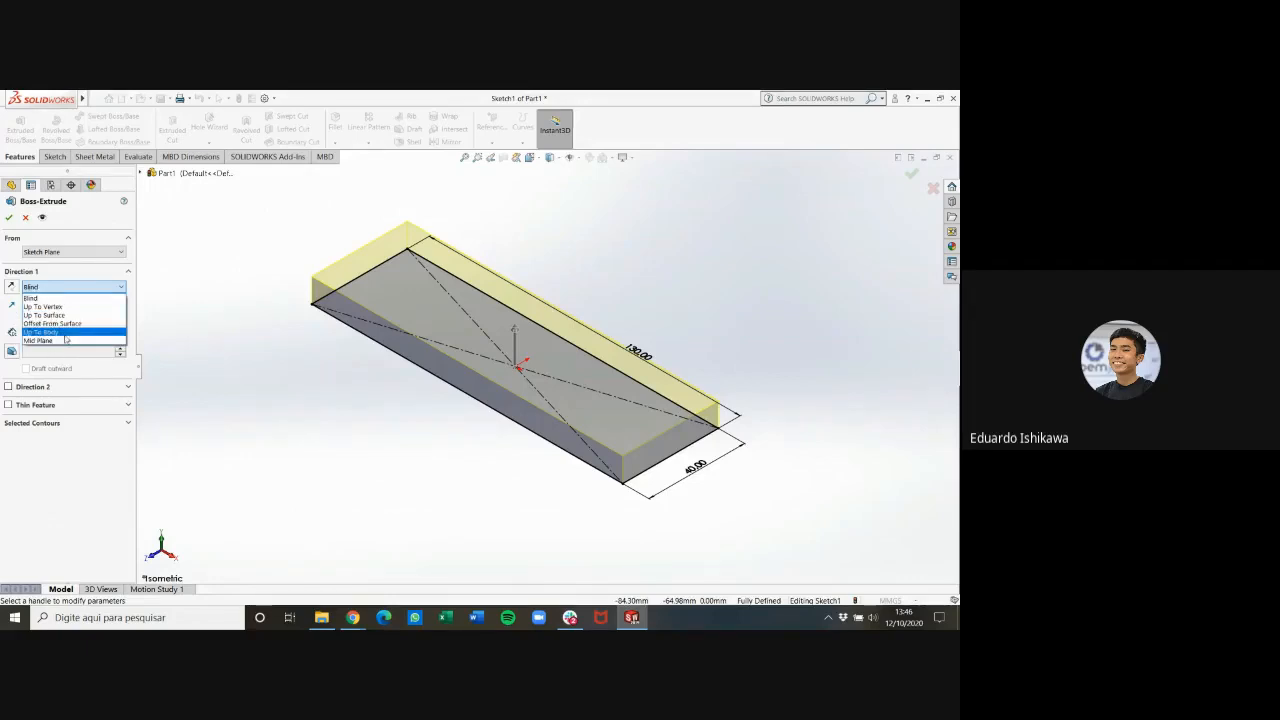
{"action": "left_click", "coordinate": [73, 298]}
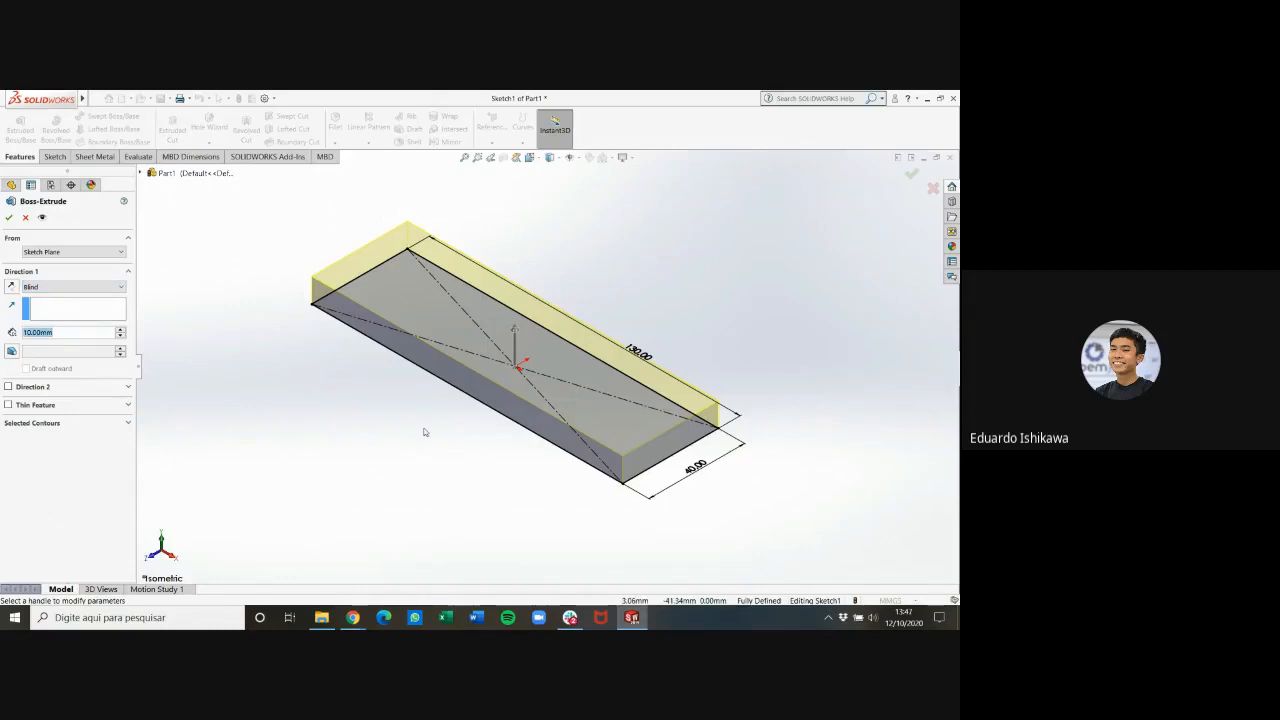
{"action": "type", "text": "4"}
{"action": "key", "text": "Return"}
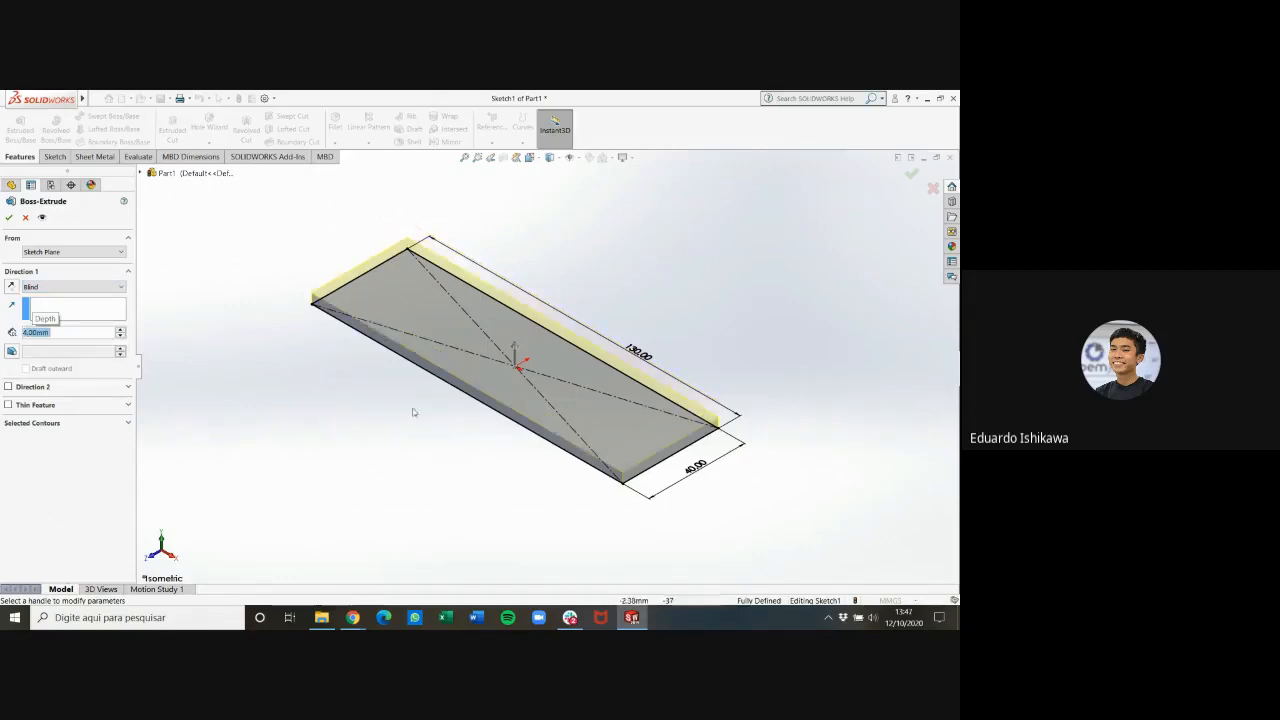
{"action": "left_click", "coordinate": [14, 218]}
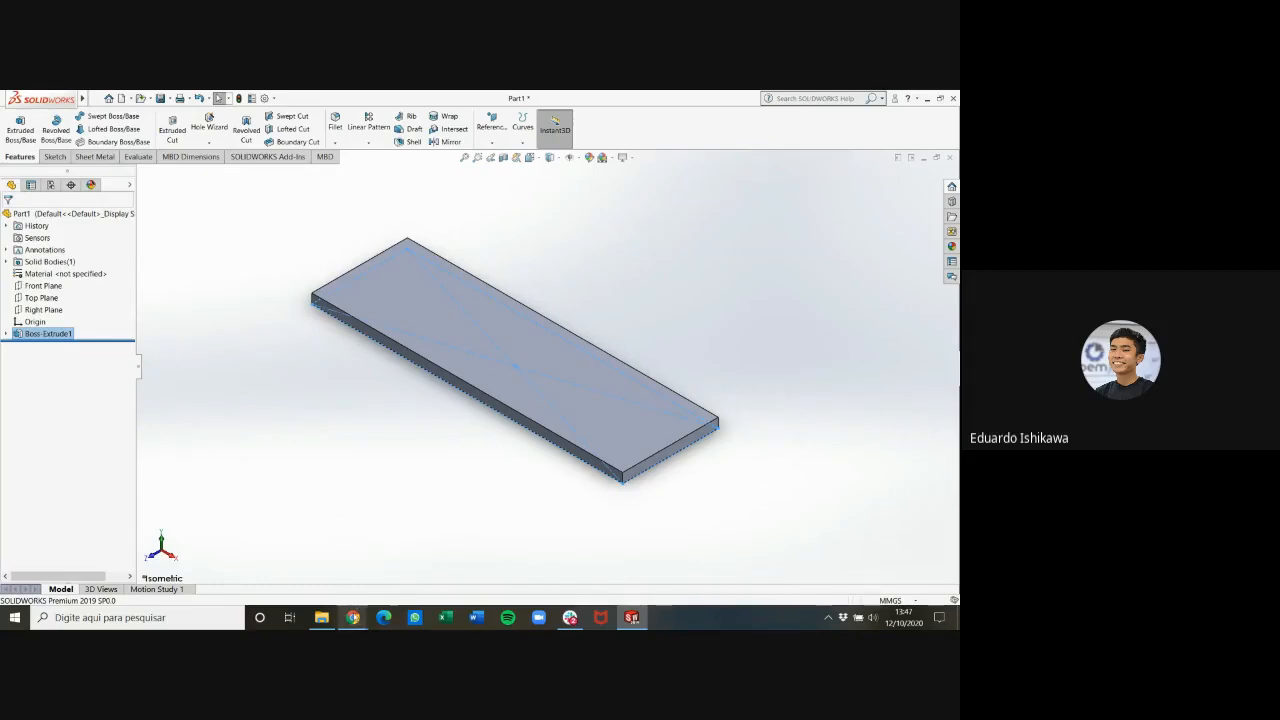
Review the slot in the PDF drawing, return to SOLIDWORKS and start a new sketch on the plate's top face
{"action": "mouse_move", "coordinate": [353, 617]}
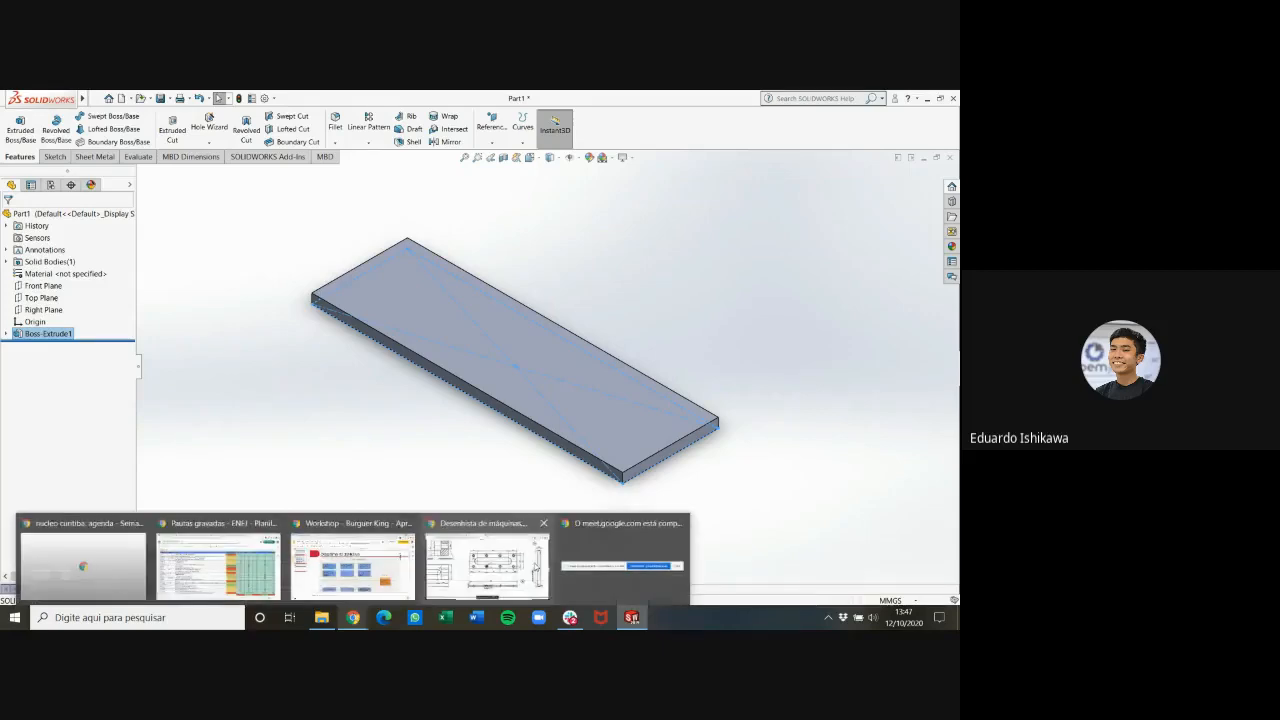
{"action": "left_click", "coordinate": [487, 565]}
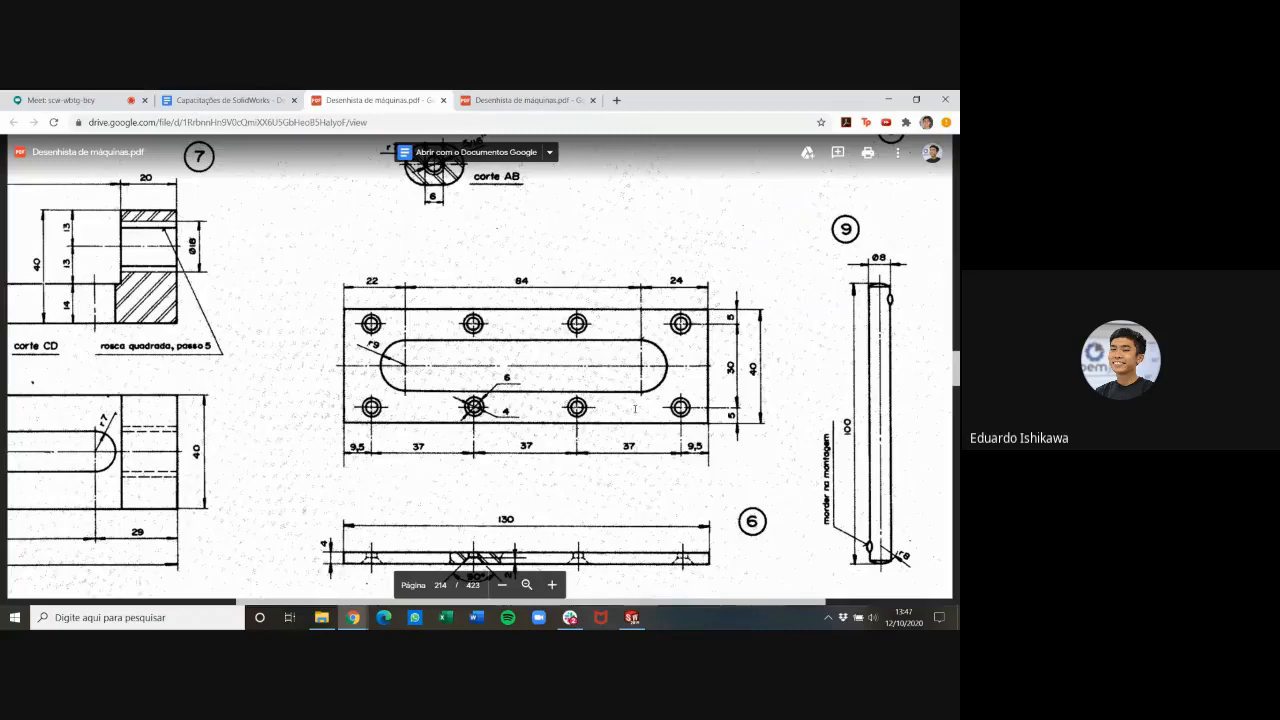
{"action": "left_click", "coordinate": [632, 617]}
{"action": "left_click", "coordinate": [492, 351]}
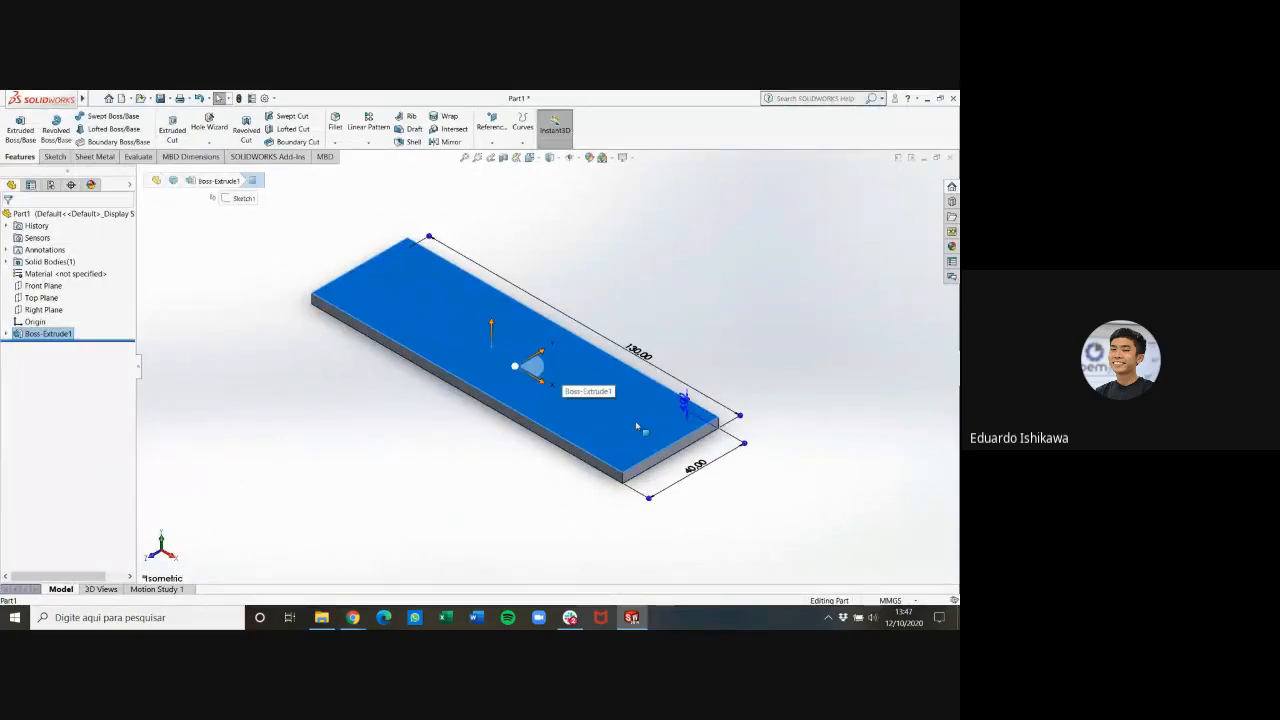
{"action": "left_click", "coordinate": [53, 157]}
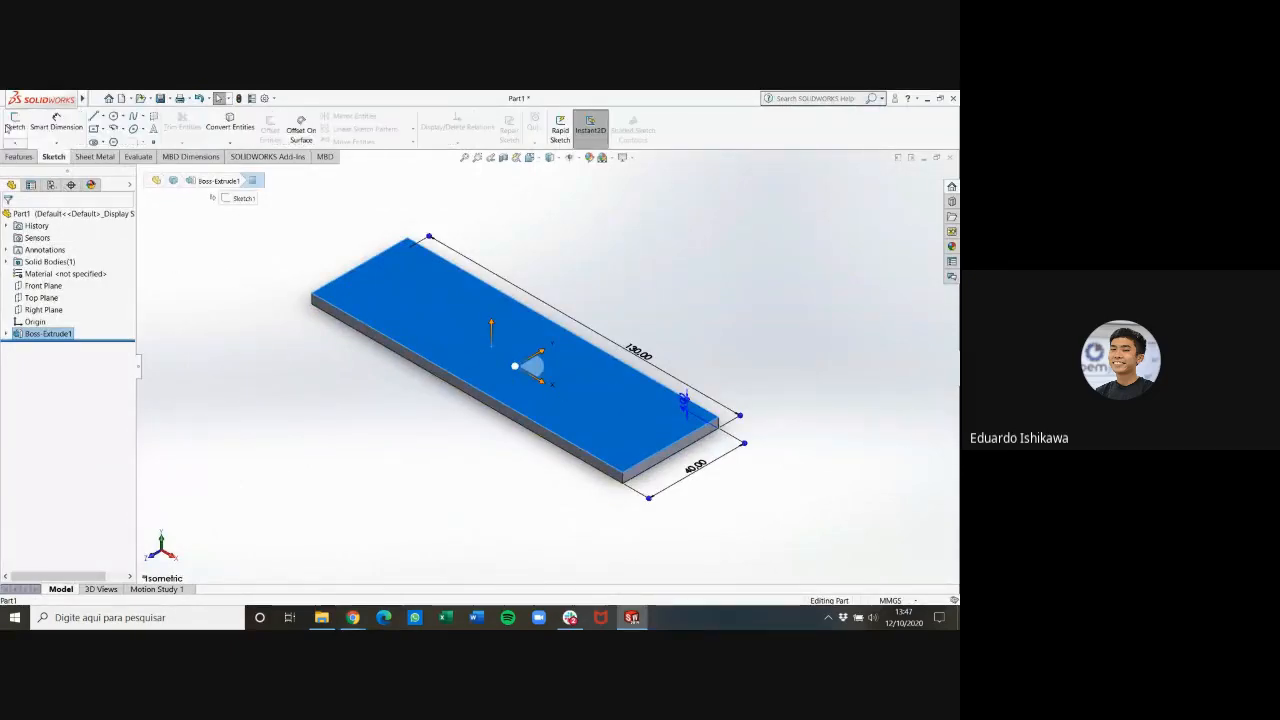
{"action": "left_click", "coordinate": [12, 124]}
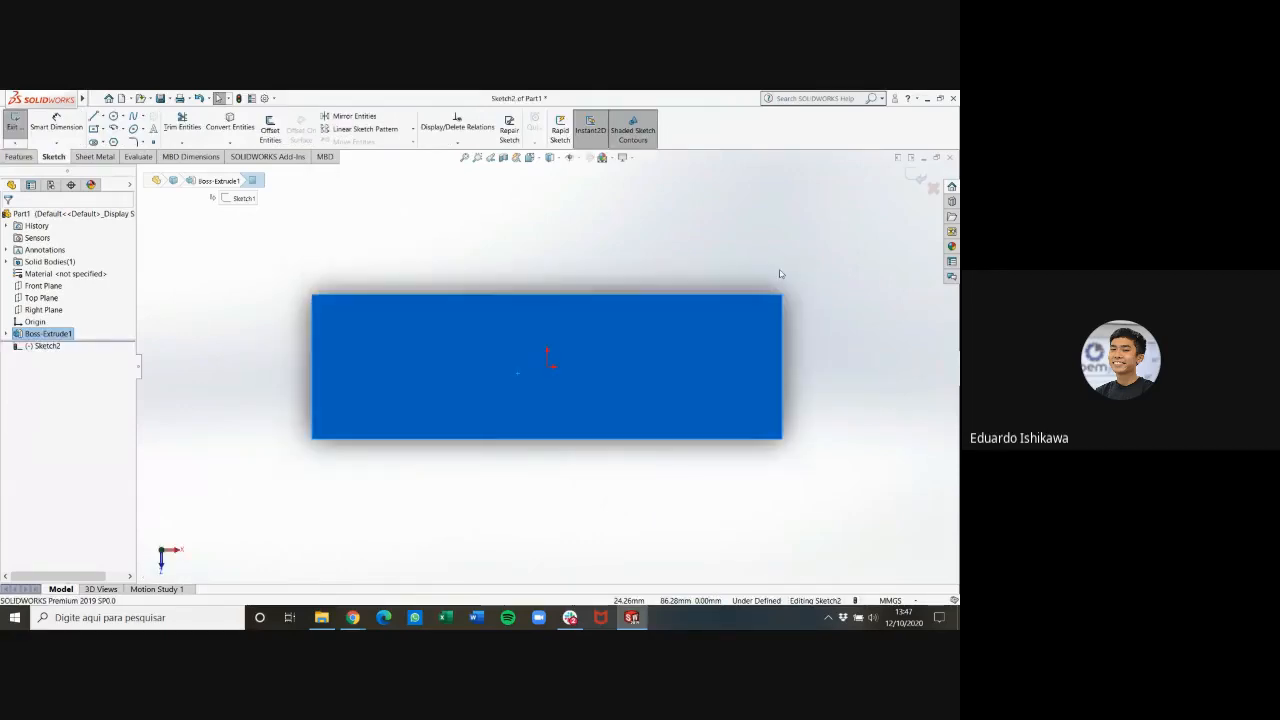
{"action": "left_click", "coordinate": [810, 253]}
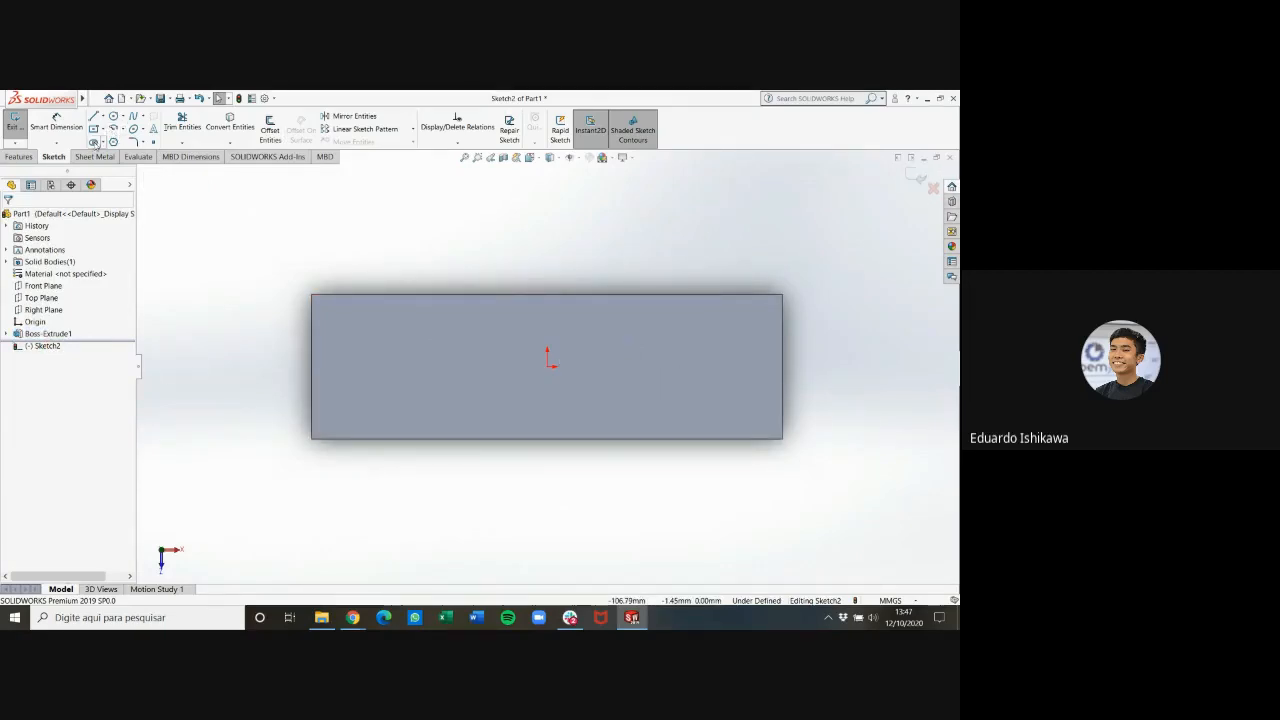
Sketch a horizontal Centerpoint Straight Slot centred on the origin, about 68 mm between arc centres and 13 mm wide
{"action": "left_click", "coordinate": [93, 143]}
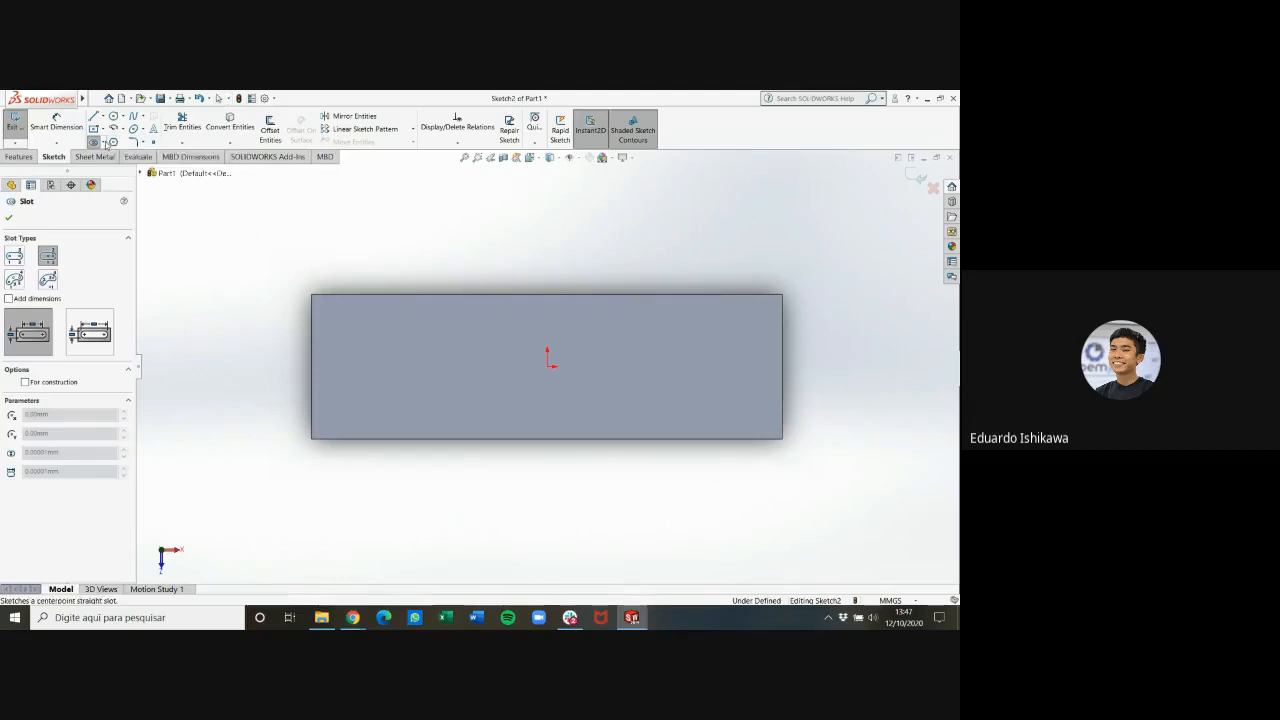
{"action": "left_click", "coordinate": [103, 143]}
{"action": "left_click", "coordinate": [111, 171]}
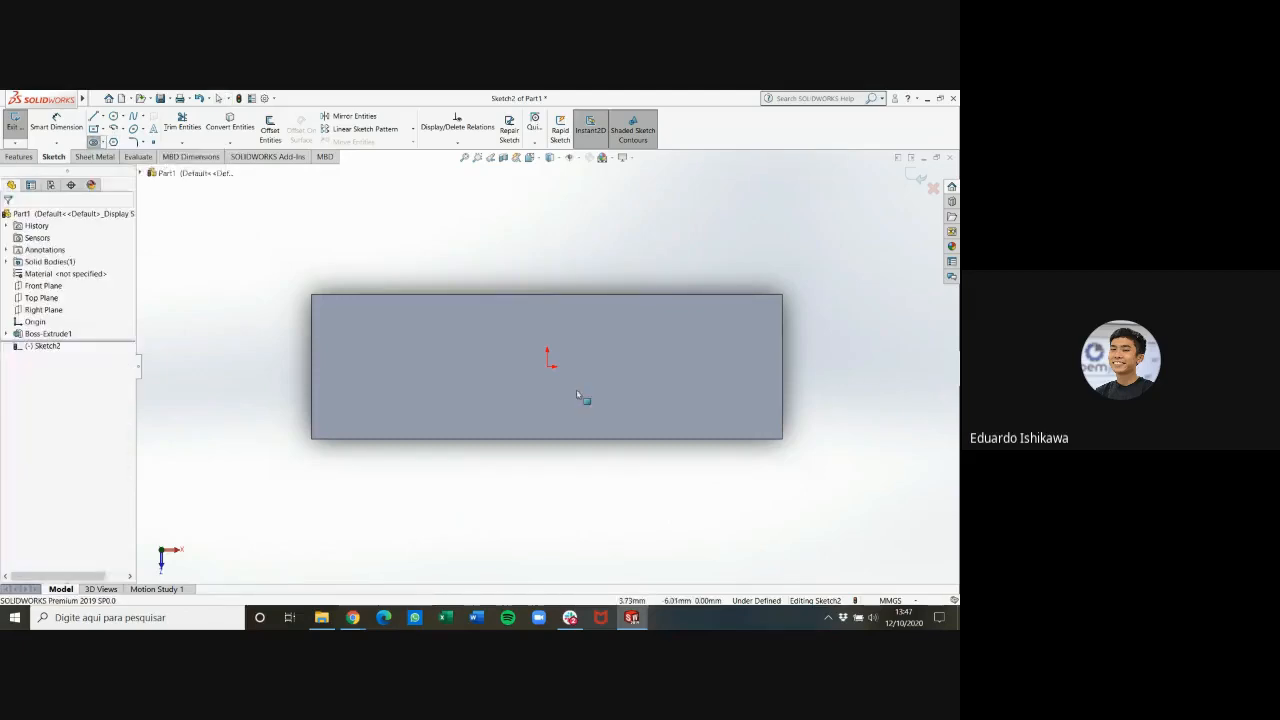
{"action": "left_click", "coordinate": [103, 143]}
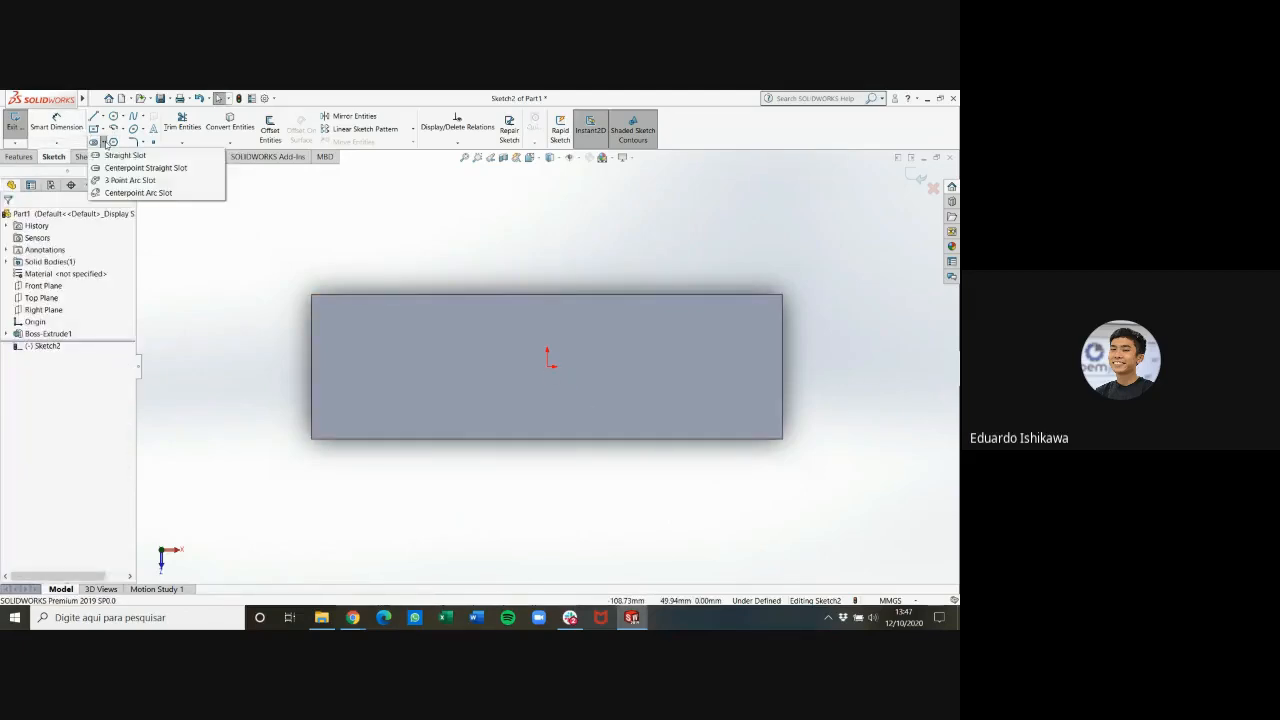
{"action": "left_click", "coordinate": [111, 172]}
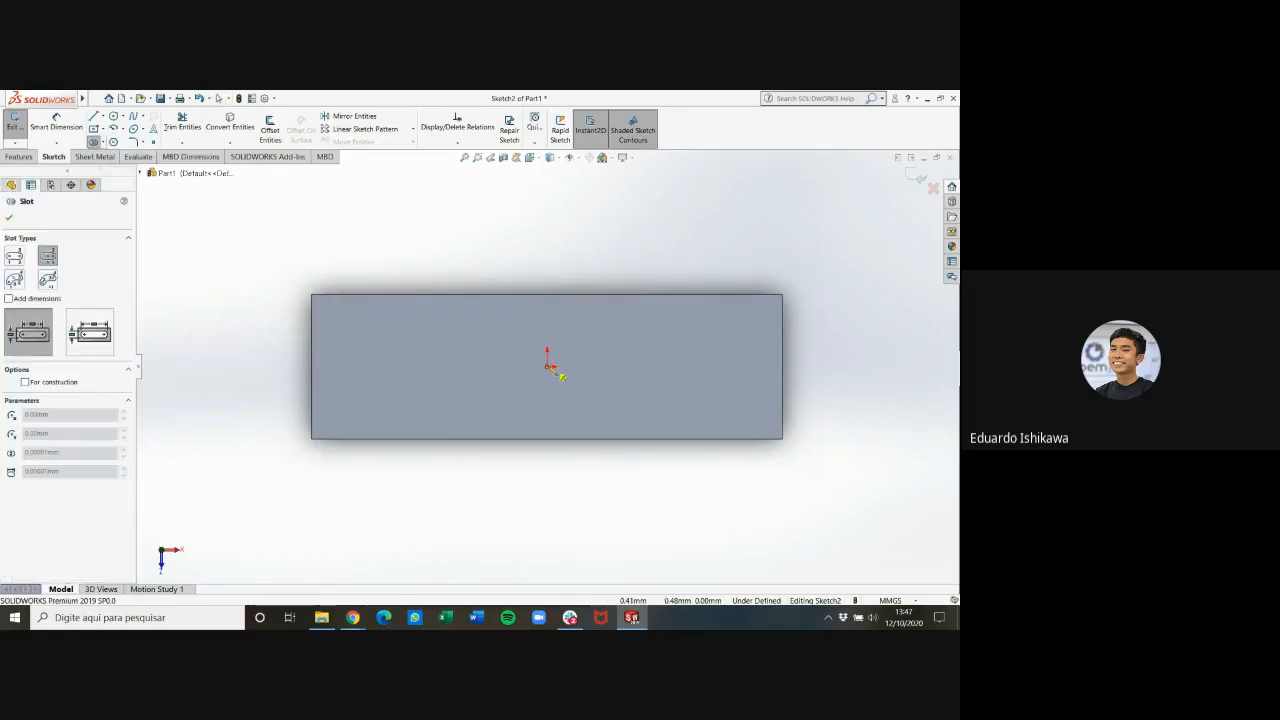
{"action": "left_click", "coordinate": [547, 366]}
{"action": "left_click", "coordinate": [670, 365]}
{"action": "left_click", "coordinate": [689, 355]}
{"action": "left_click", "coordinate": [722, 342]}
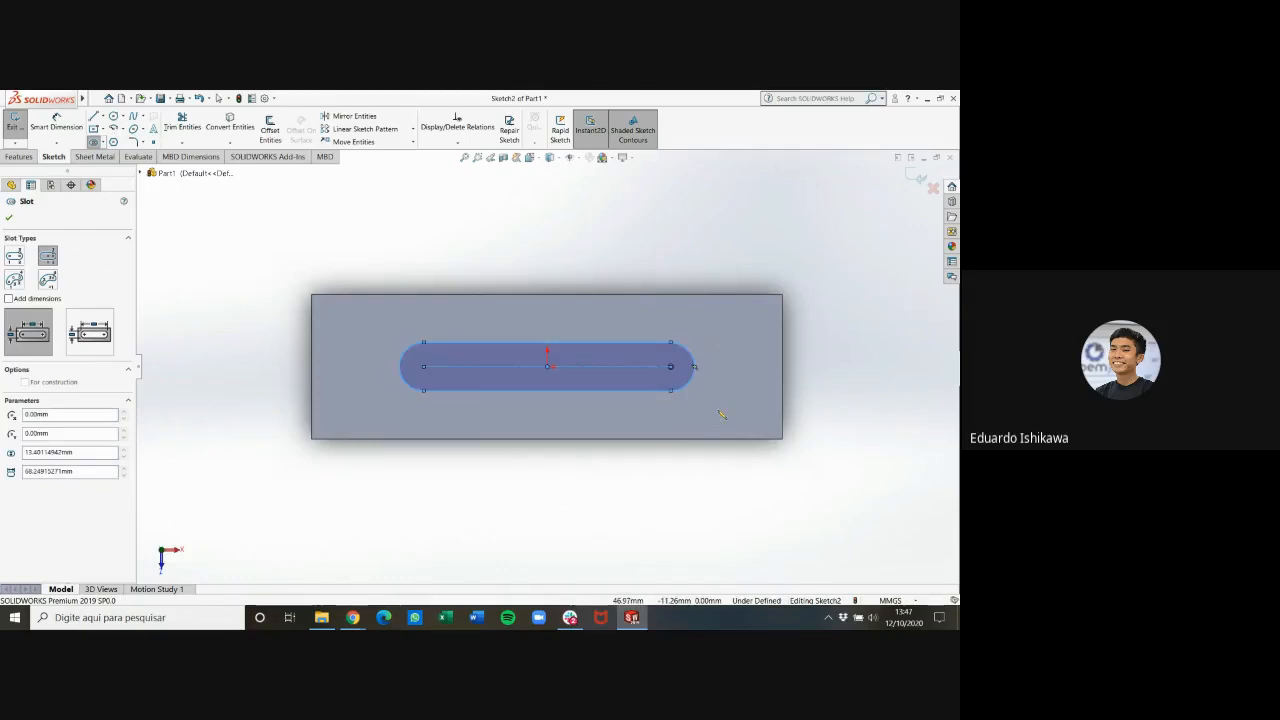
{"action": "key", "text": "Escape"}
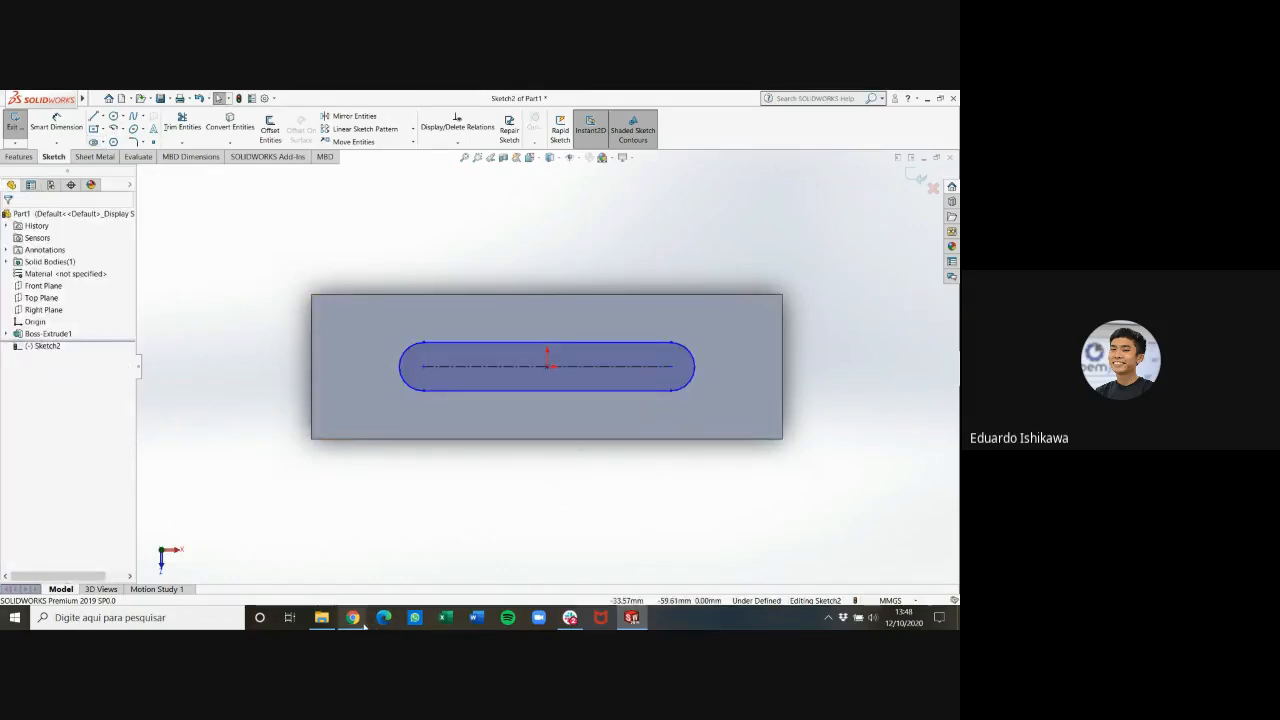
Check the slot radius in the PDF drawing, return to SOLIDWORKS and dimension the slot's end arc at radius 9 mm
{"action": "mouse_move", "coordinate": [360, 622]}
{"action": "left_click", "coordinate": [488, 572]}
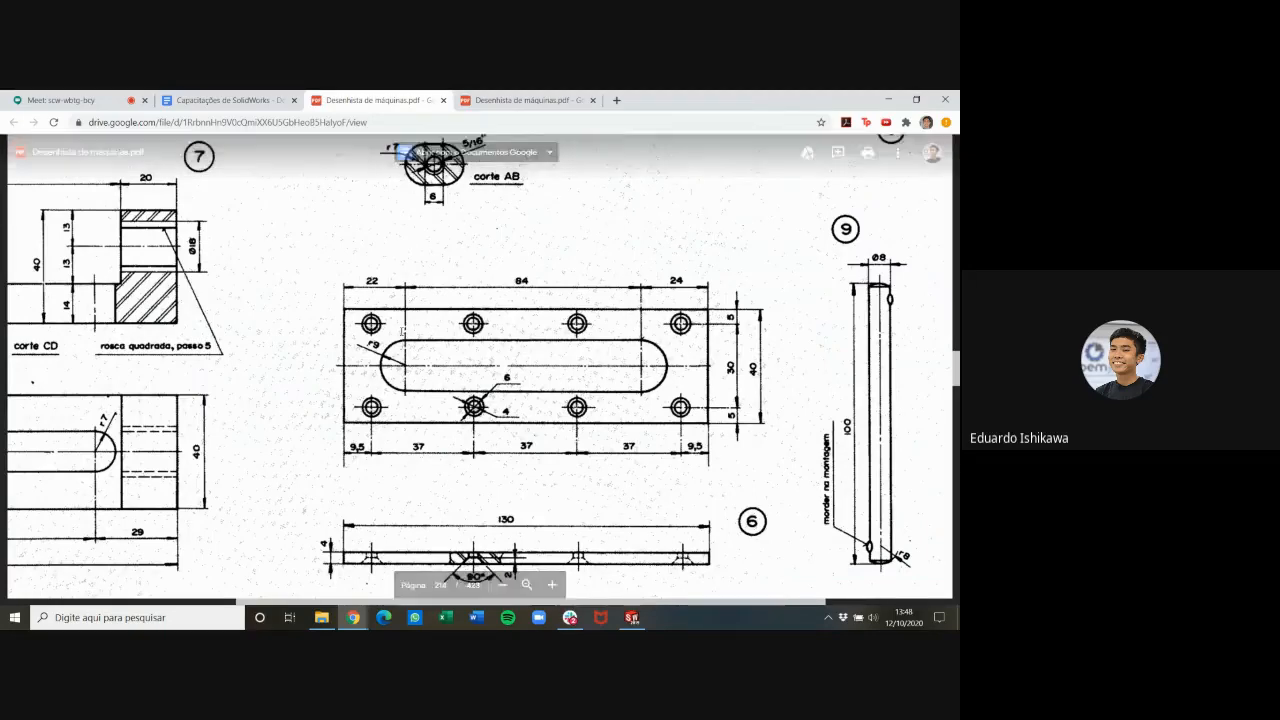
{"action": "left_click", "coordinate": [631, 617]}
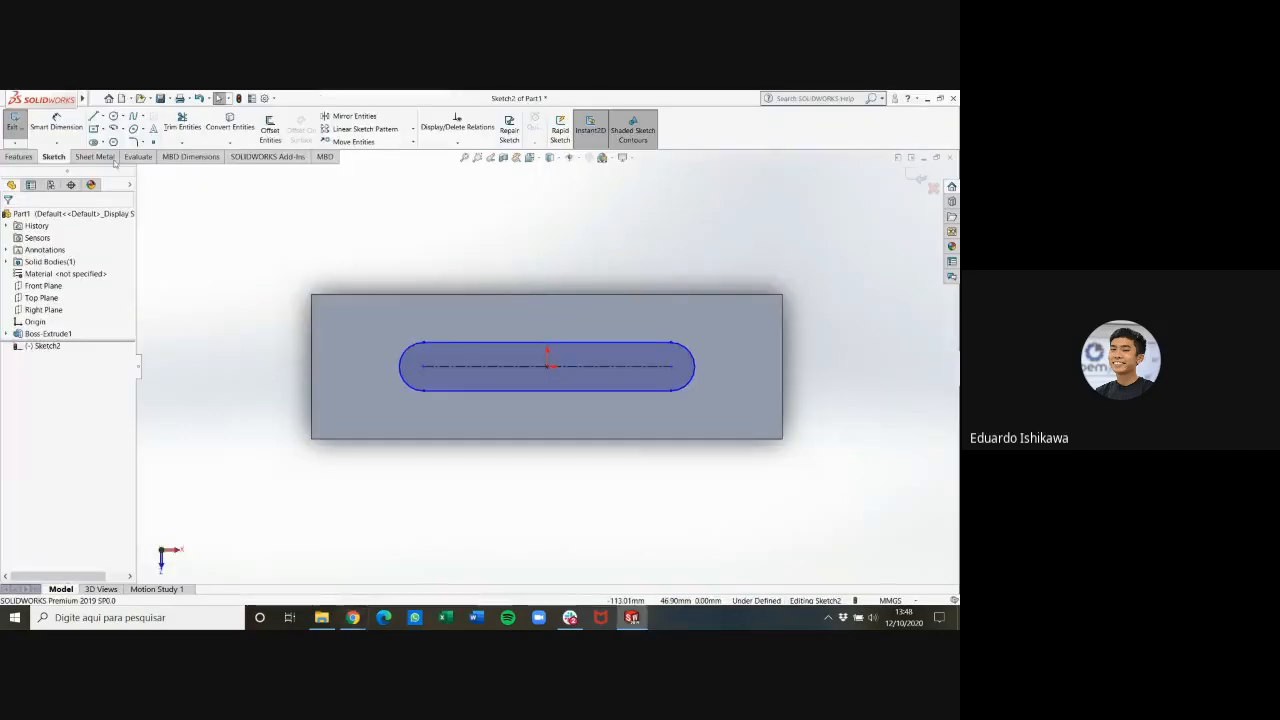
{"action": "left_click", "coordinate": [404, 356]}
{"action": "left_click", "coordinate": [371, 342]}
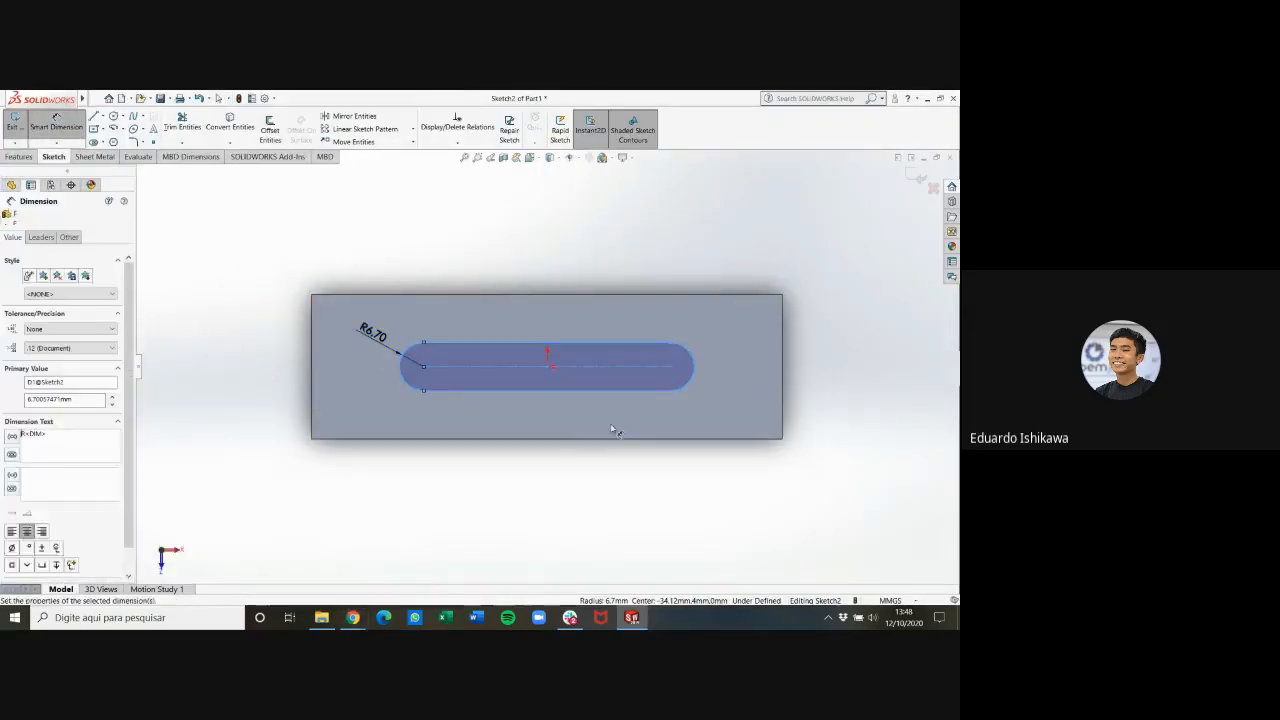
{"action": "type", "text": "9"}
{"action": "key", "text": "Return"}
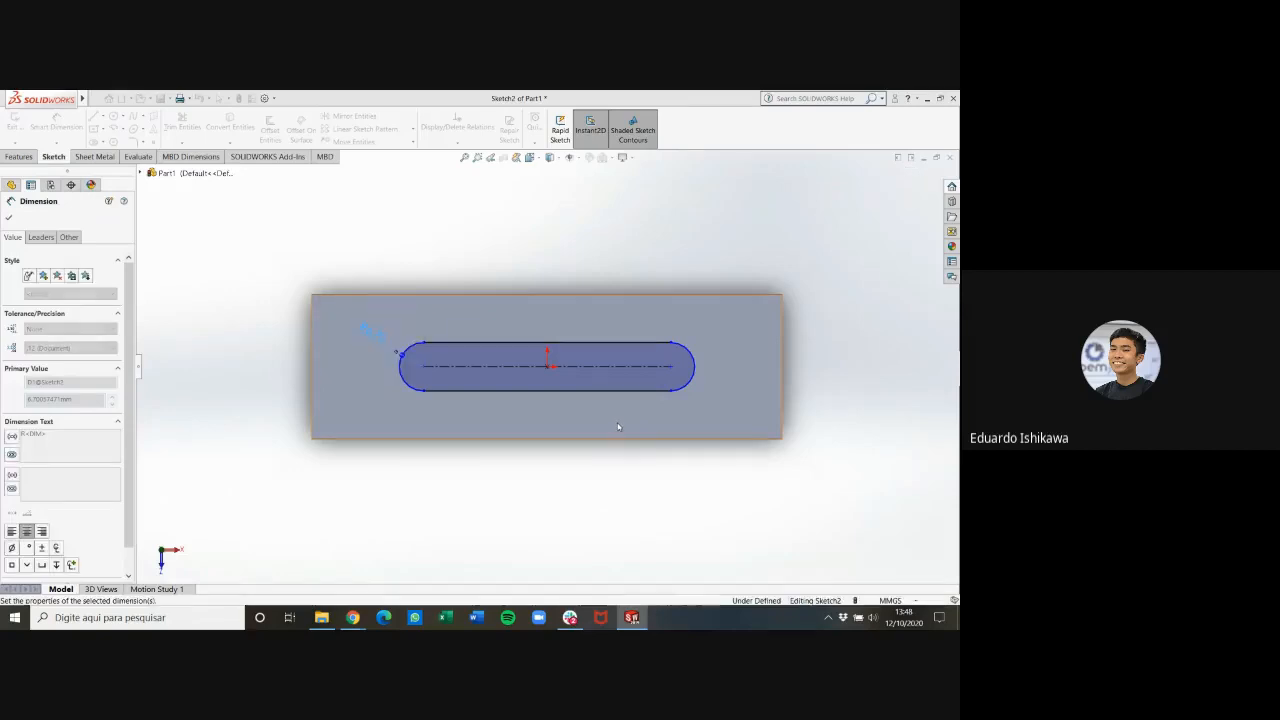
{"action": "left_click", "coordinate": [595, 266]}
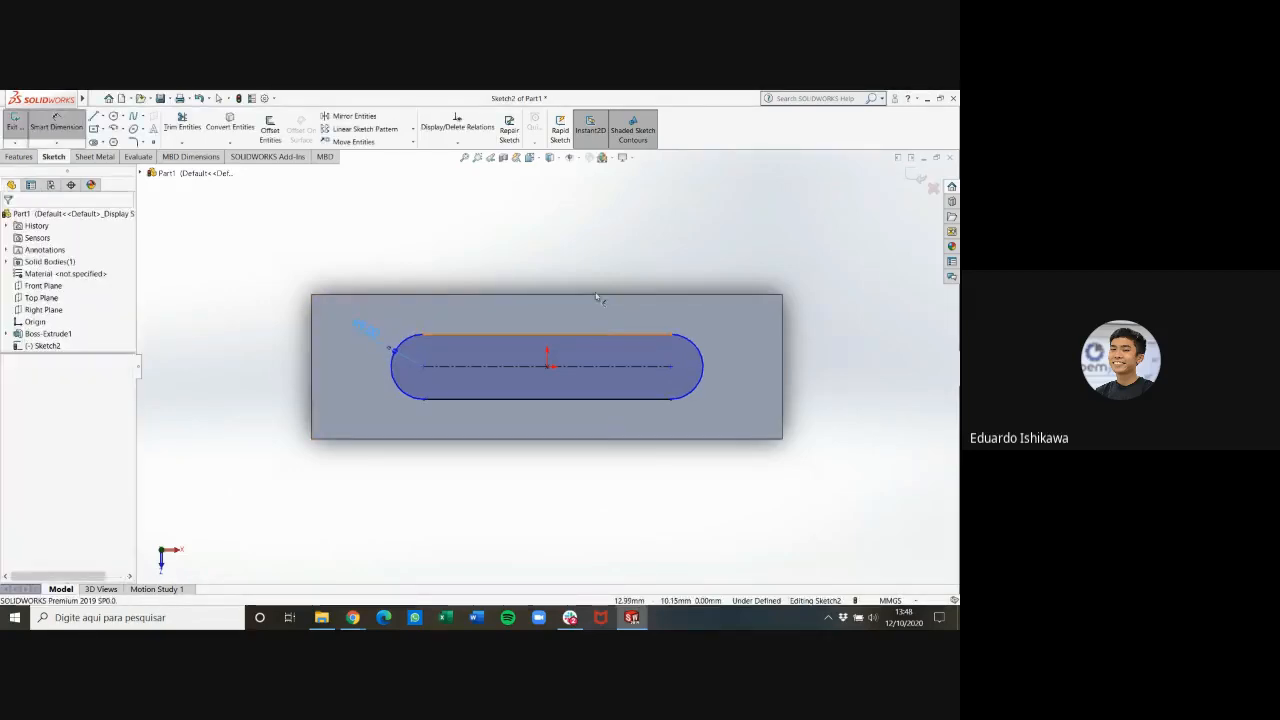
Dimension the slot's straight edge at 84 mm
{"action": "left_click", "coordinate": [595, 334]}
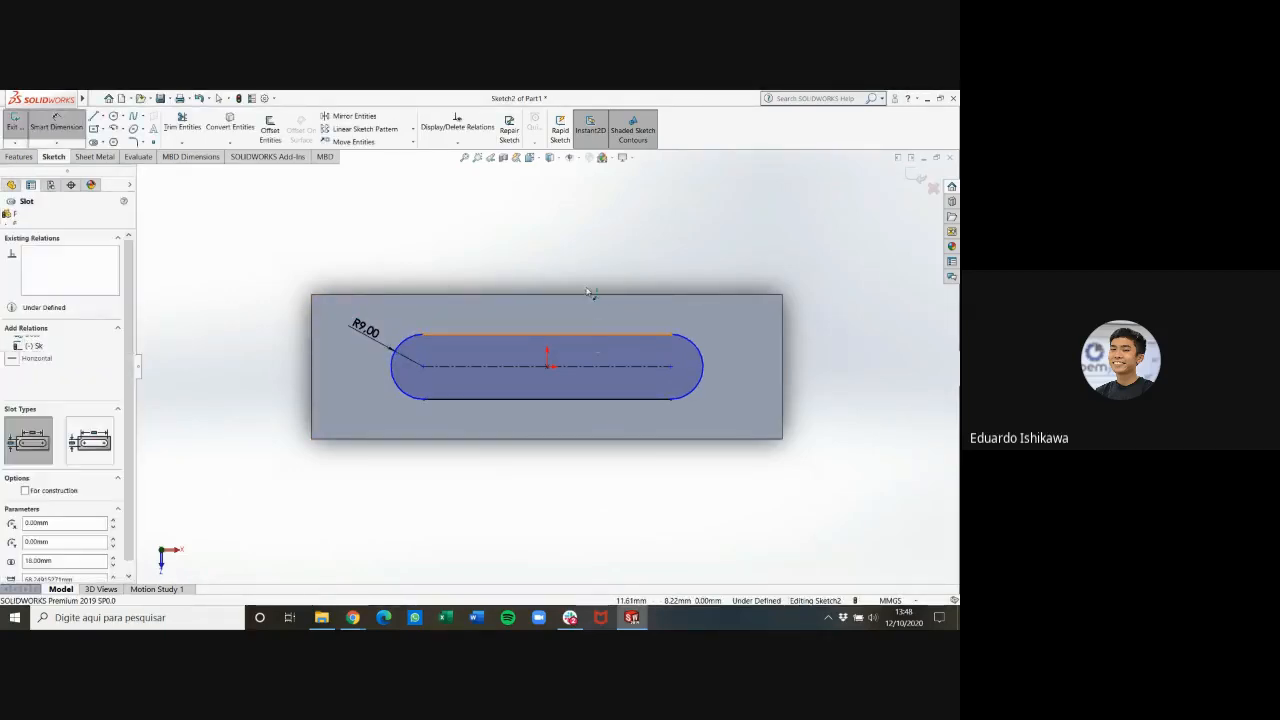
{"action": "left_click", "coordinate": [537, 270]}
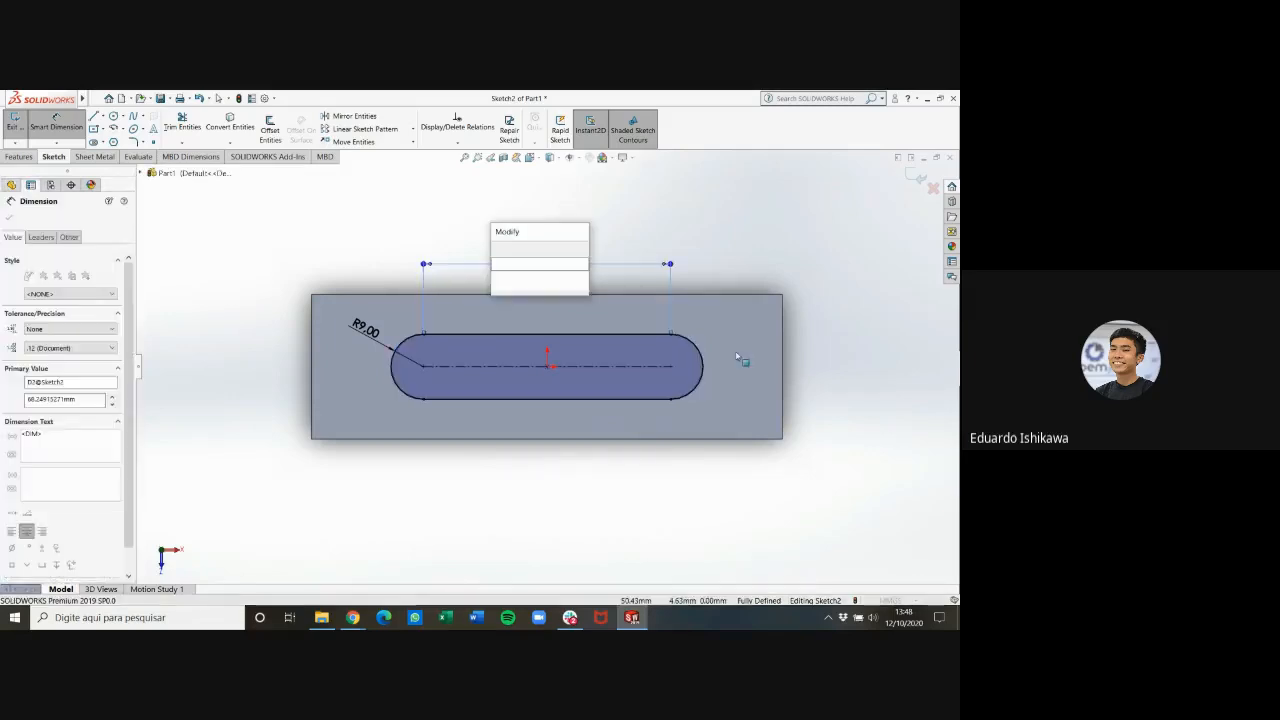
{"action": "type", "text": "84"}
{"action": "key", "text": "Return"}
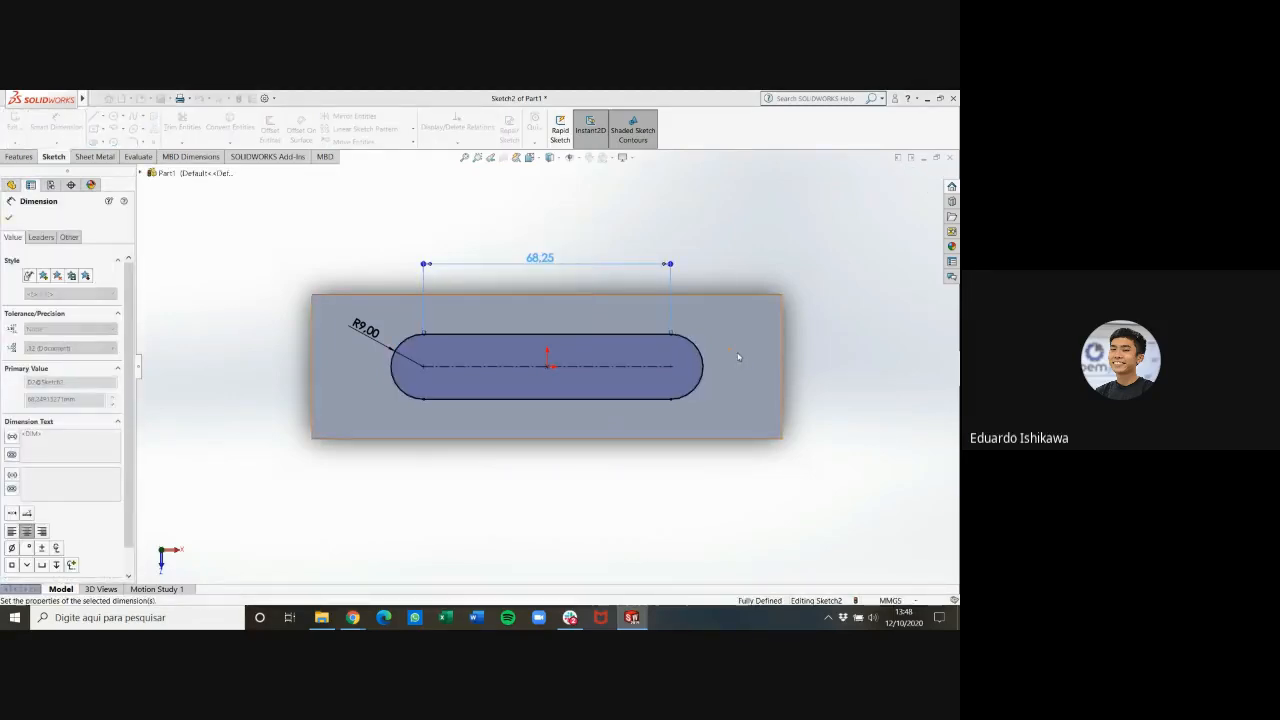
{"action": "left_click", "coordinate": [872, 298]}
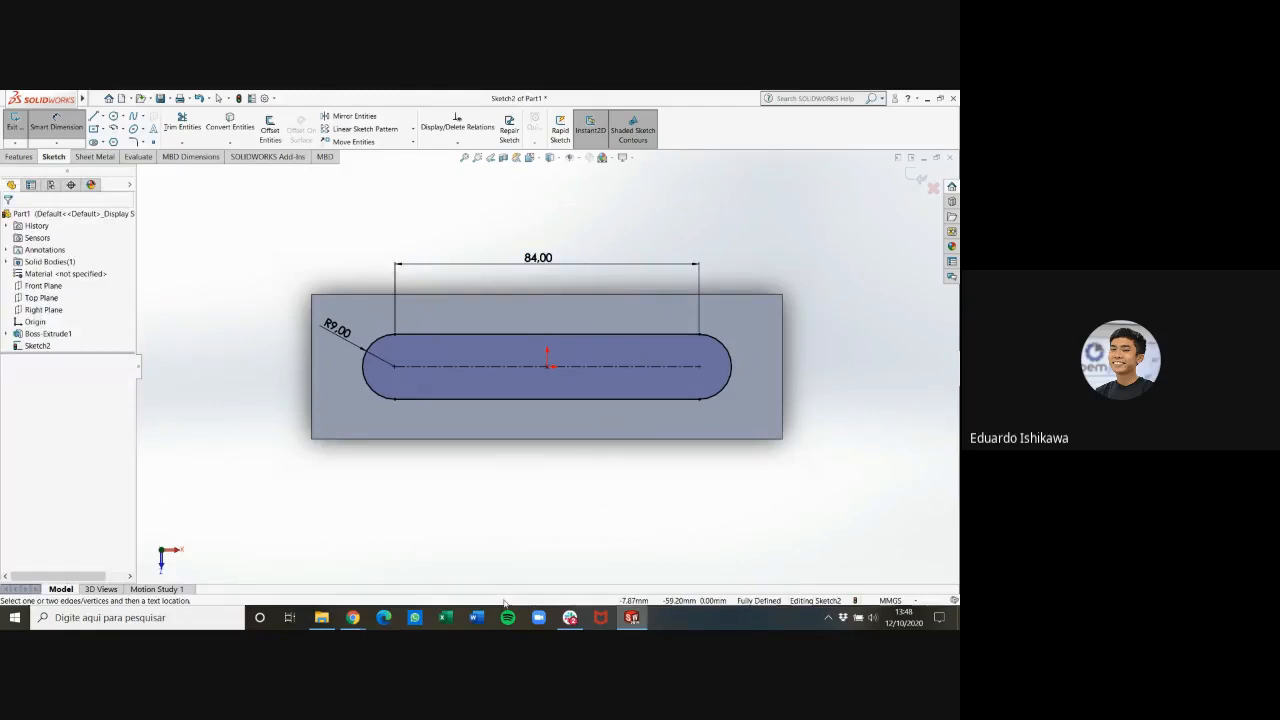
Review the slot's position relative to the plate ends in the PDF drawing, and return to the SOLIDWORKS sketch
{"action": "mouse_move", "coordinate": [353, 617]}
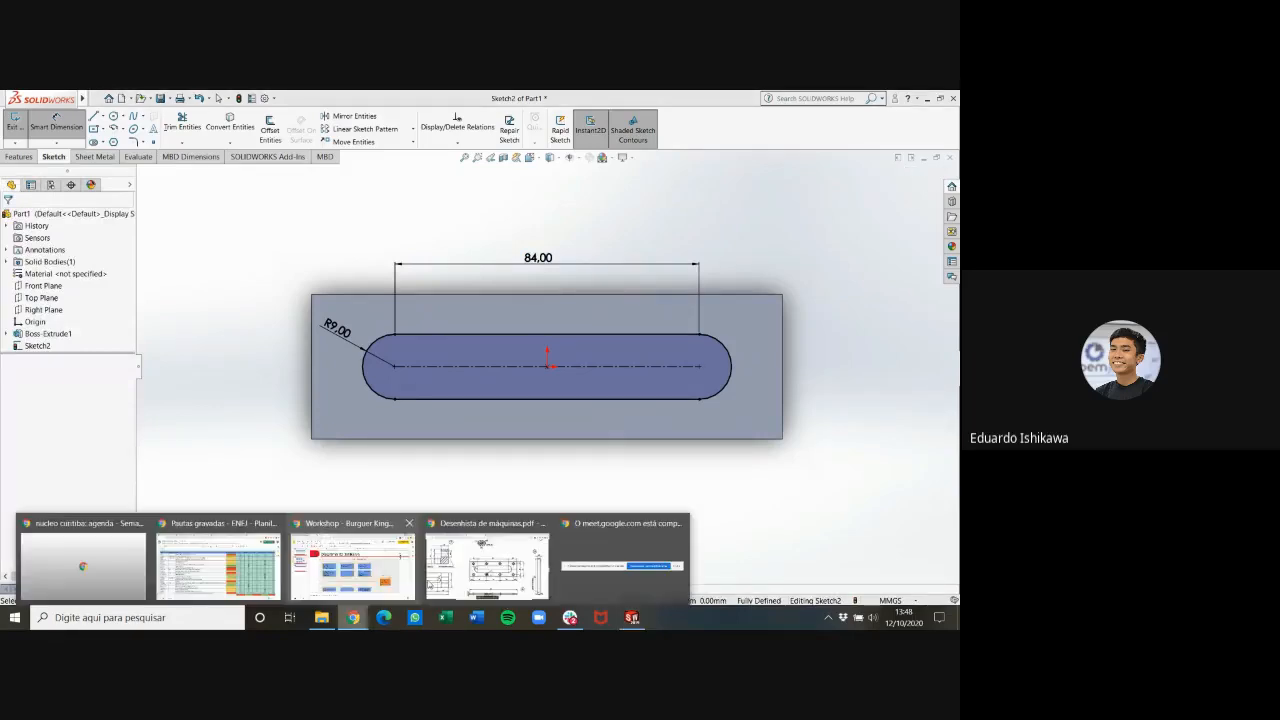
{"action": "left_click", "coordinate": [487, 562]}
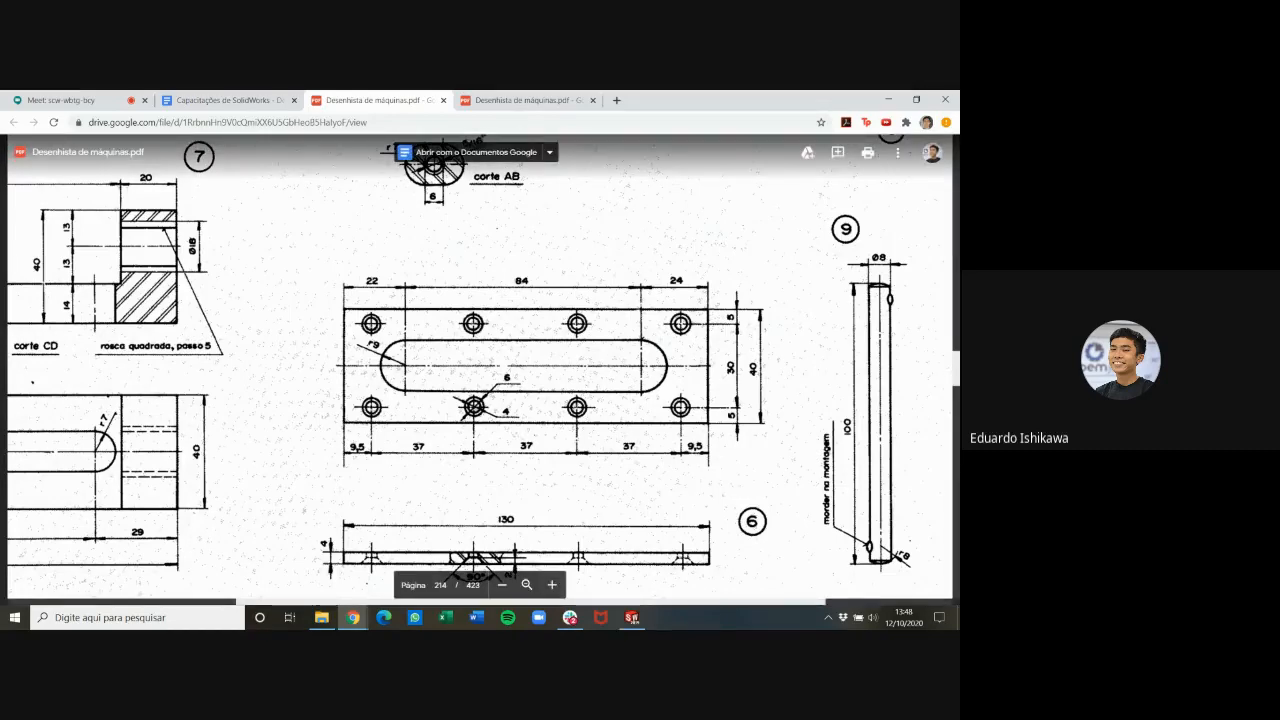
{"action": "left_click", "coordinate": [633, 619]}
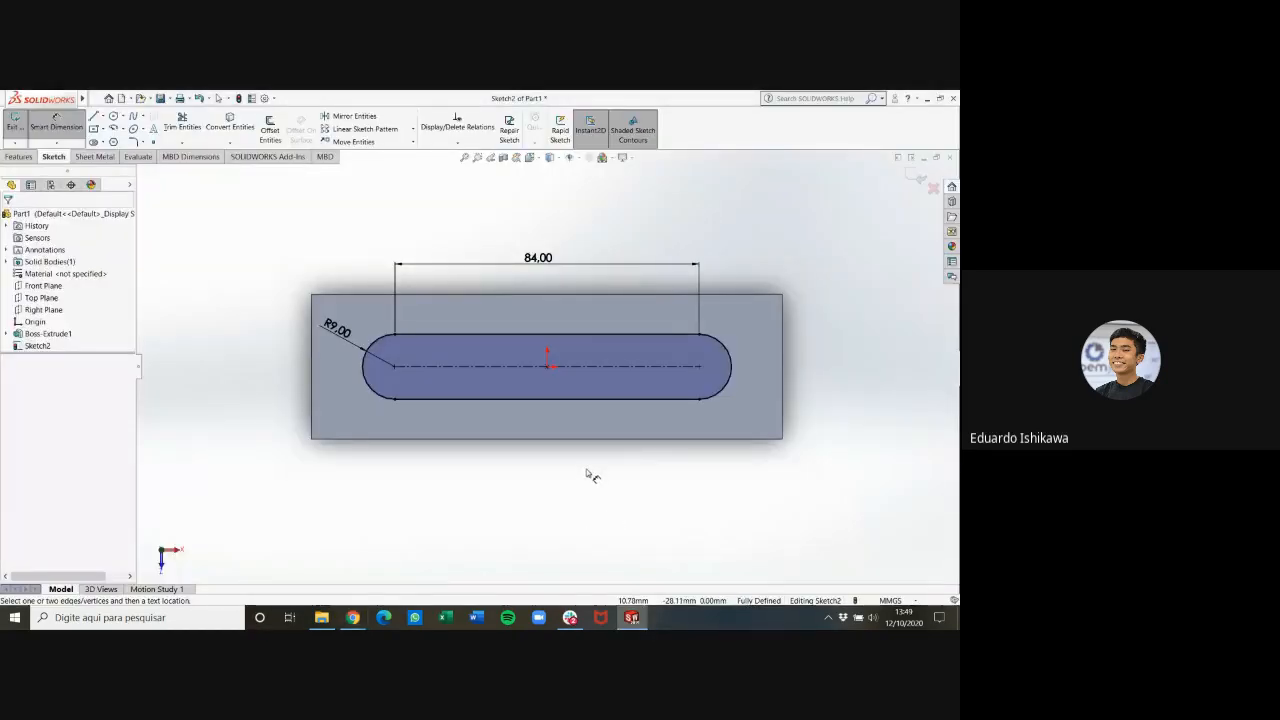
{"action": "key", "text": "Escape"}
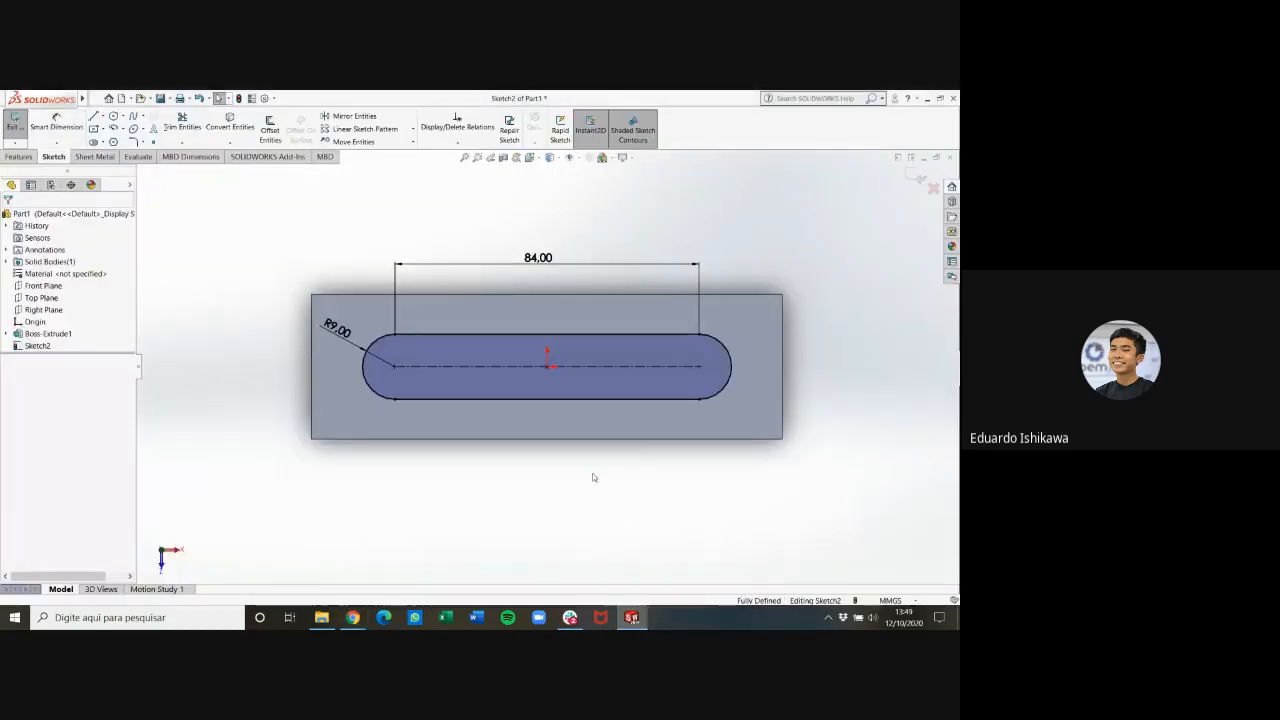
Delete the coincident relation between the slot's centre and the origin, and shift the slot about 4 mm toward the plate's left end
{"action": "left_click", "coordinate": [549, 368]}
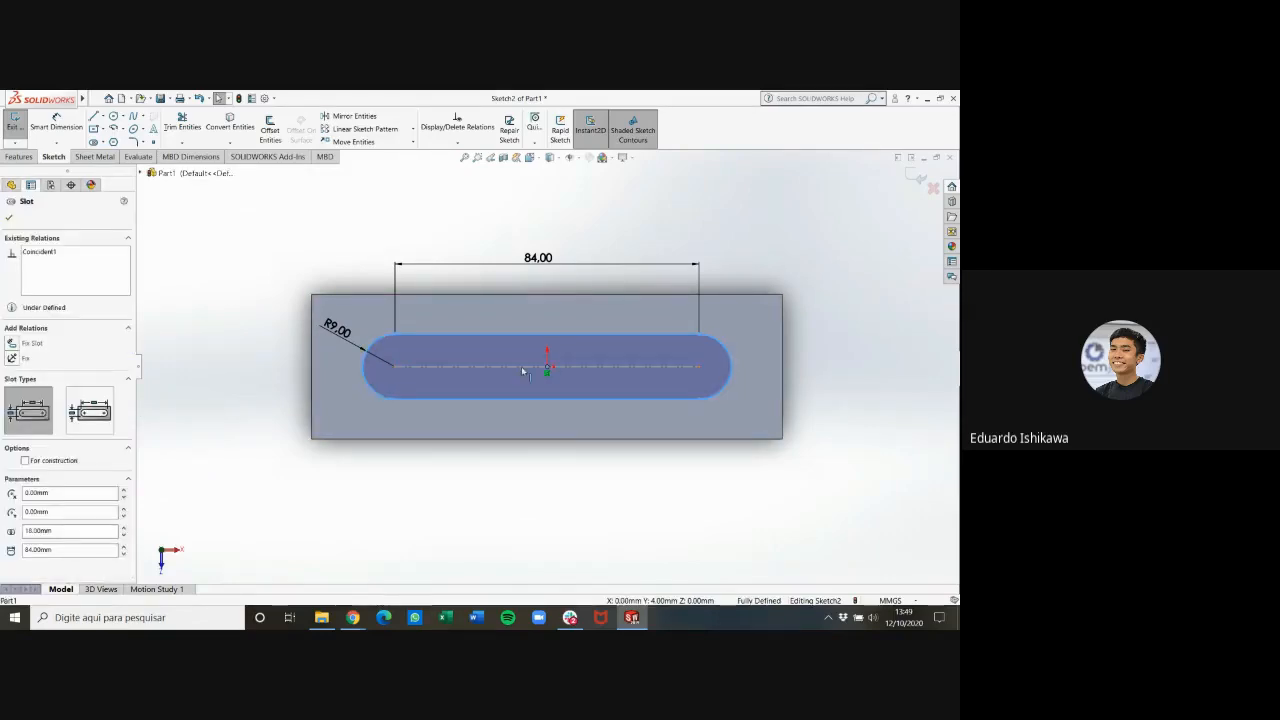
{"action": "key", "text": "Escape"}
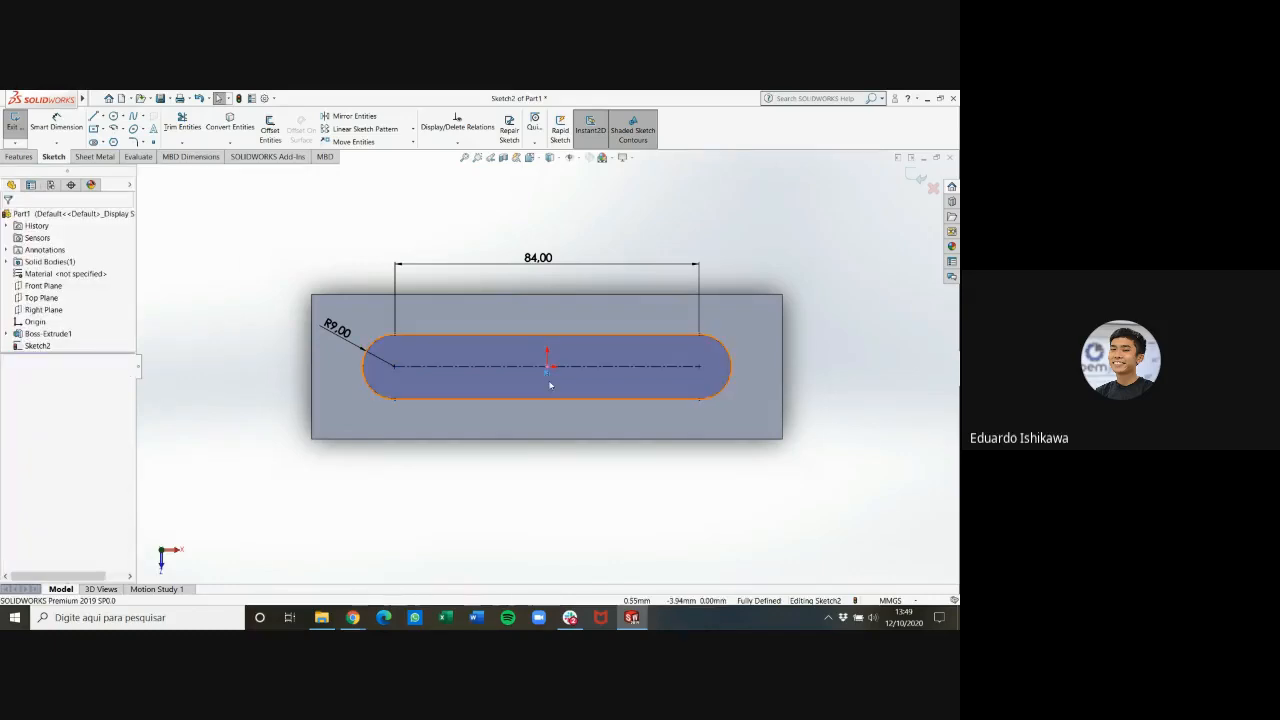
{"action": "scroll", "coordinate": [550, 380], "scroll_direction": "up", "scroll_amount": 2}
{"action": "scroll", "coordinate": [553, 380], "scroll_direction": "down", "scroll_amount": 4}
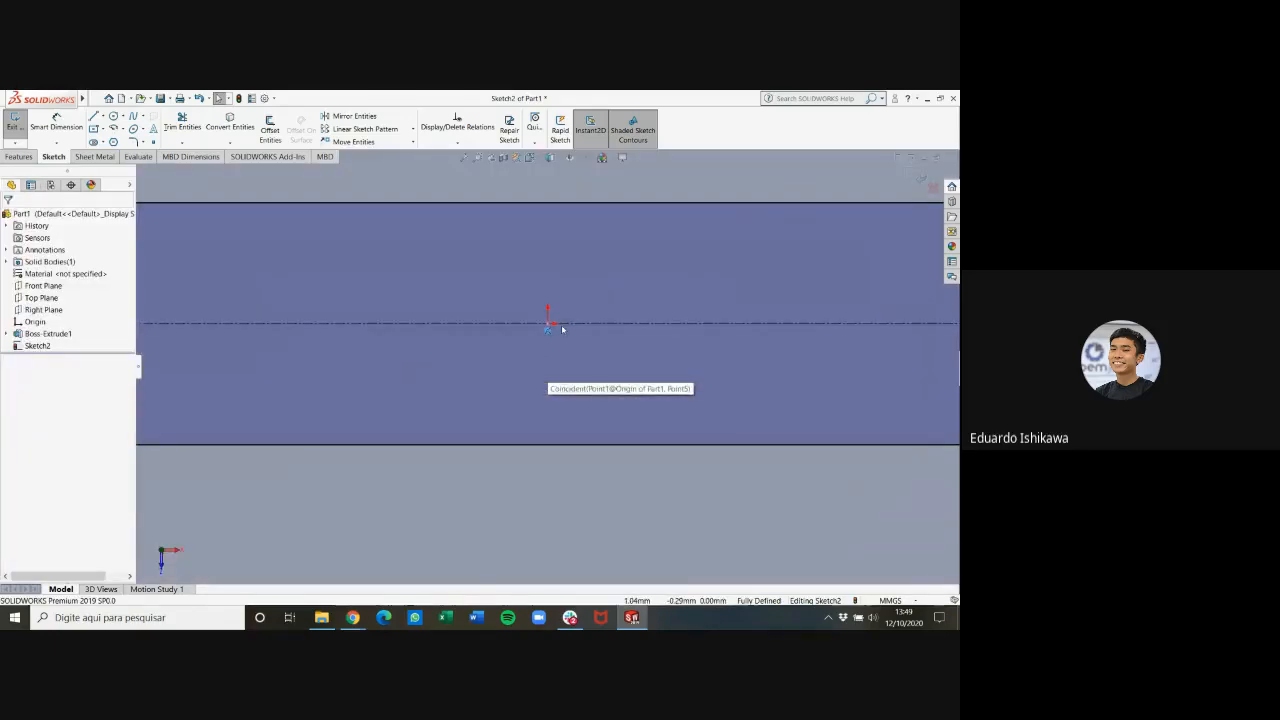
{"action": "scroll", "coordinate": [560, 360], "scroll_direction": "up", "scroll_amount": 1}
{"action": "scroll", "coordinate": [570, 363], "scroll_direction": "up", "scroll_amount": 1}
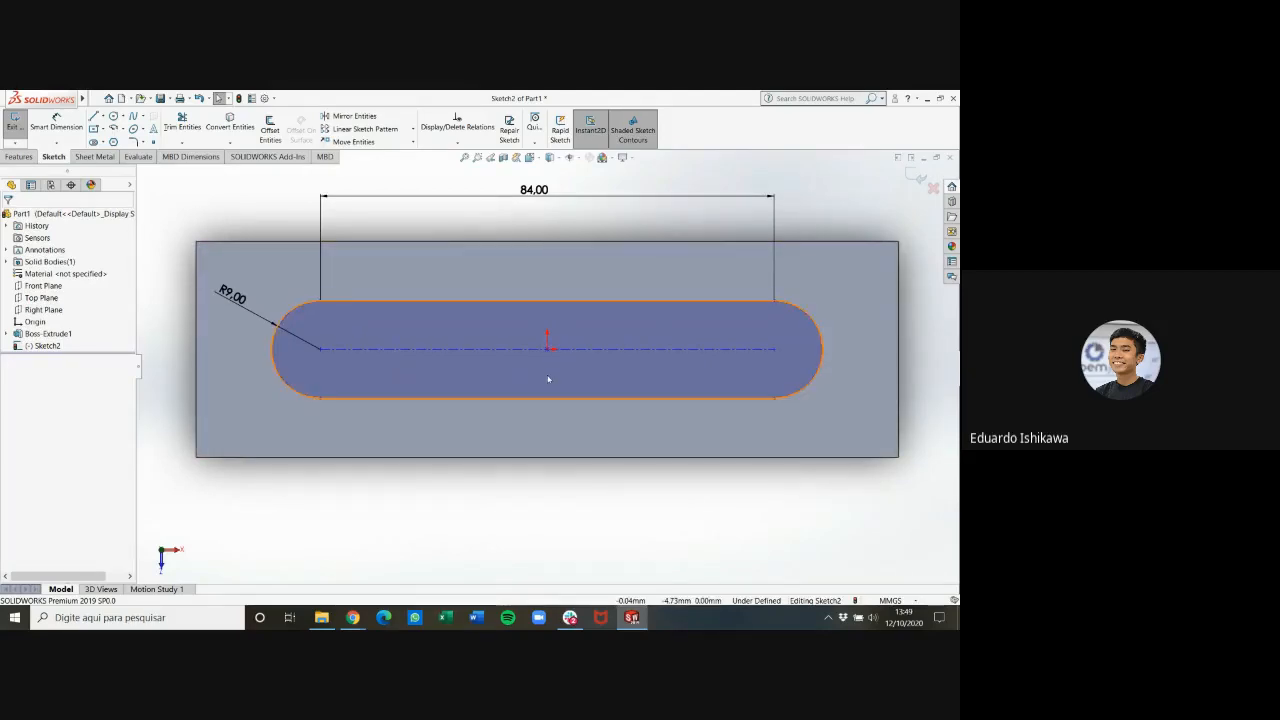
{"action": "mouse_move", "coordinate": [548, 352]}
{"action": "left_mouse_down"}
{"action": "mouse_move", "coordinate": [538, 366]}
{"action": "mouse_move", "coordinate": [554, 332]}
{"action": "mouse_move", "coordinate": [560, 356]}
{"action": "mouse_move", "coordinate": [517, 322]}
{"action": "mouse_move", "coordinate": [551, 378]}
{"action": "mouse_move", "coordinate": [546, 329]}
{"action": "mouse_move", "coordinate": [500, 355]}
{"action": "mouse_move", "coordinate": [551, 317]}
{"action": "mouse_move", "coordinate": [525, 349]}
{"action": "left_mouse_up"}
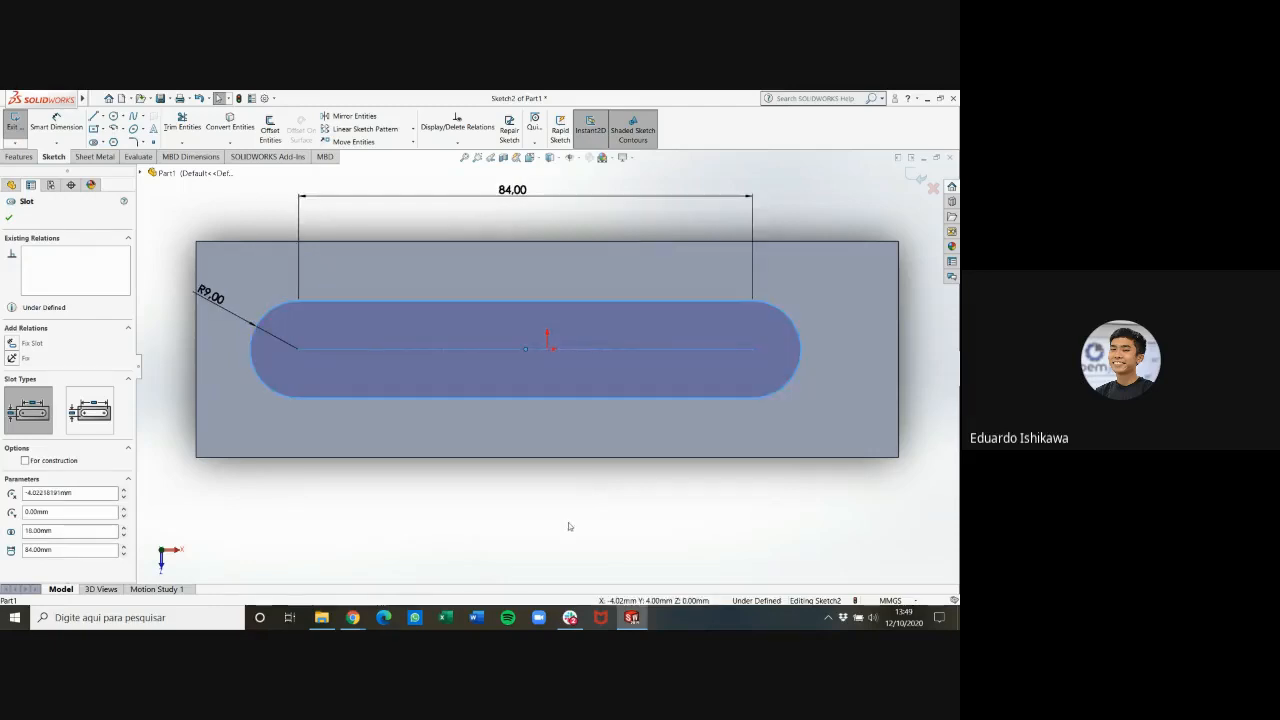
{"action": "left_click", "coordinate": [569, 523]}
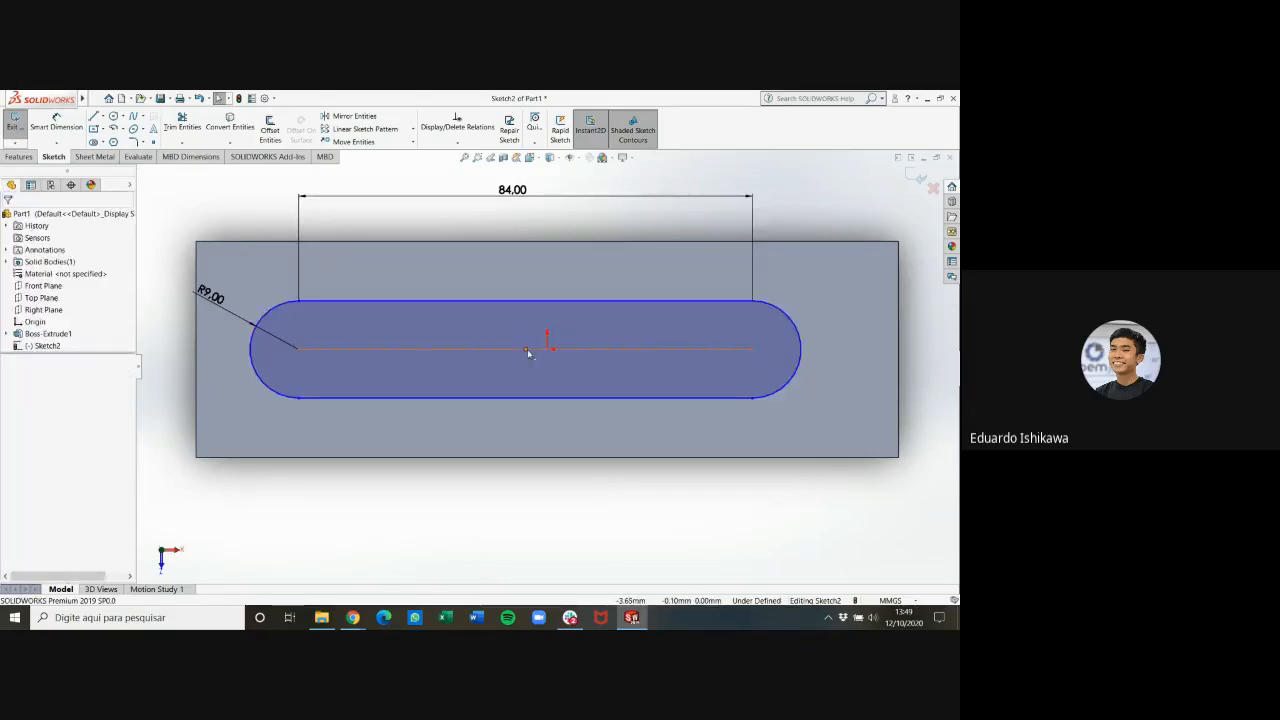
Add a Horizontal relation between the slot's centre point and the origin, and slide the slot to about 6 mm left of the origin
{"action": "left_click", "coordinate": [547, 350]}
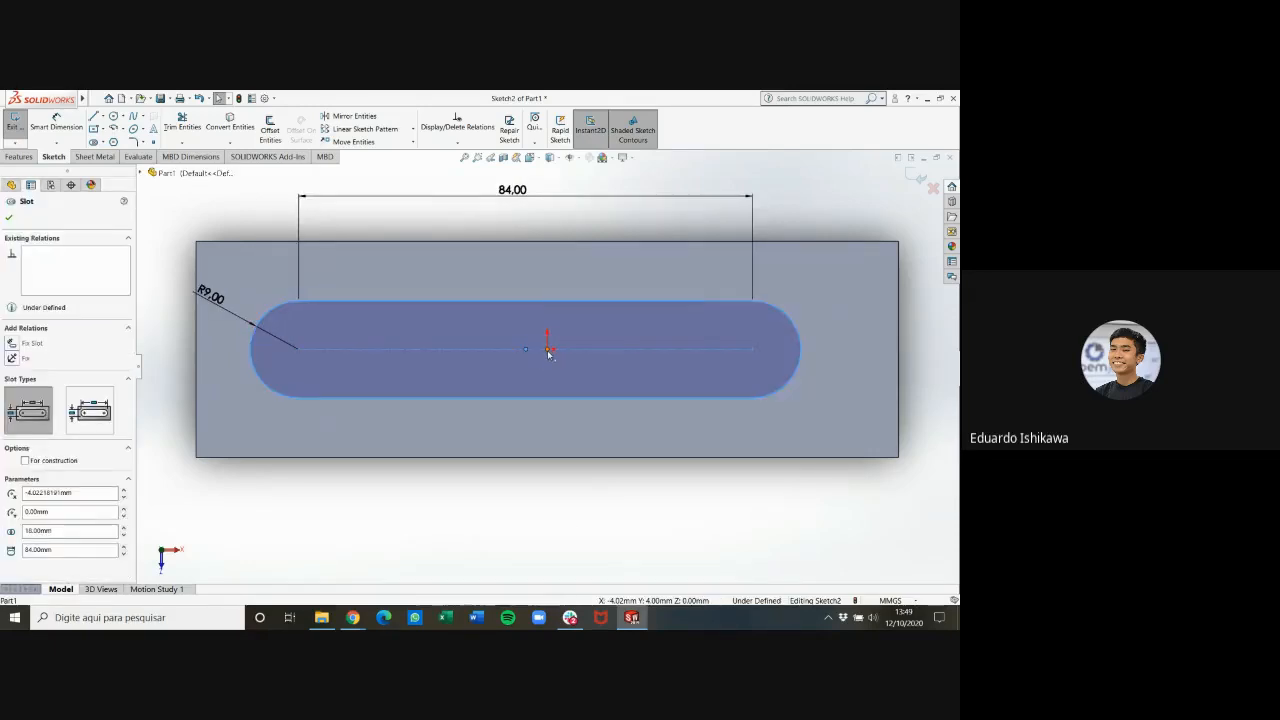
{"action": "left_click", "coordinate": [548, 349], "text": "ctrl"}
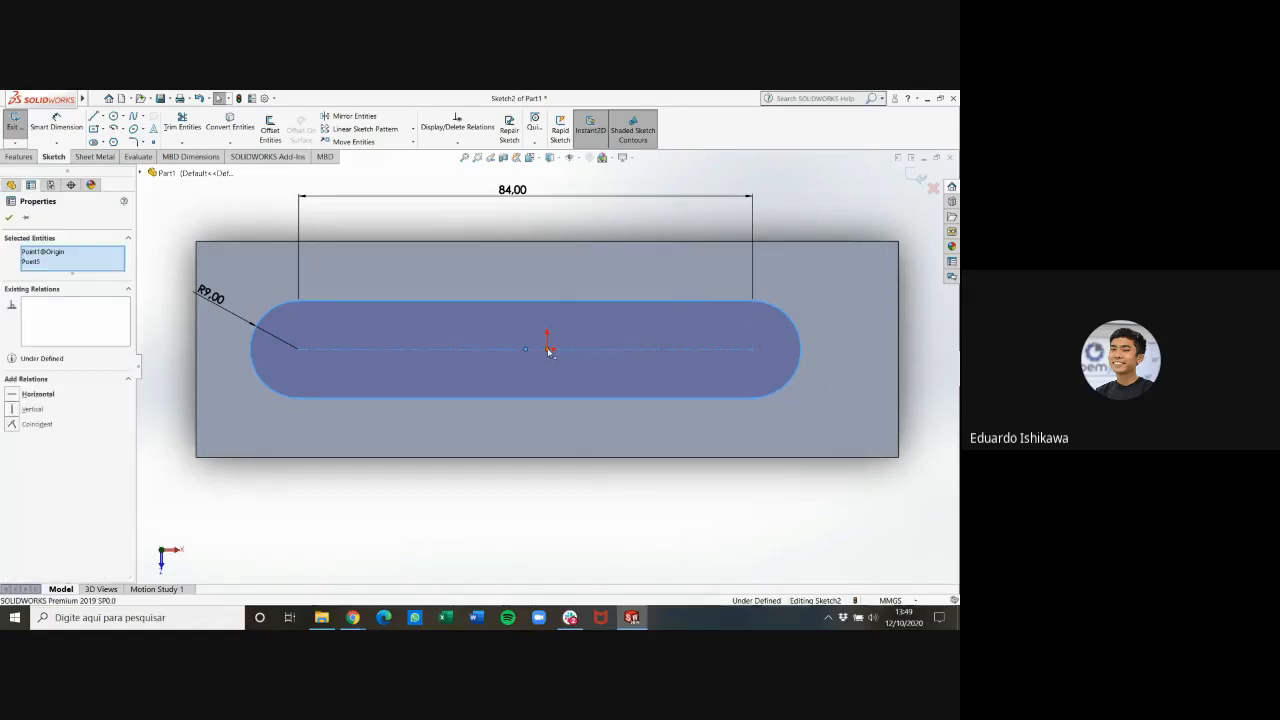
{"action": "left_click", "coordinate": [14, 397]}
{"action": "left_click", "coordinate": [434, 491]}
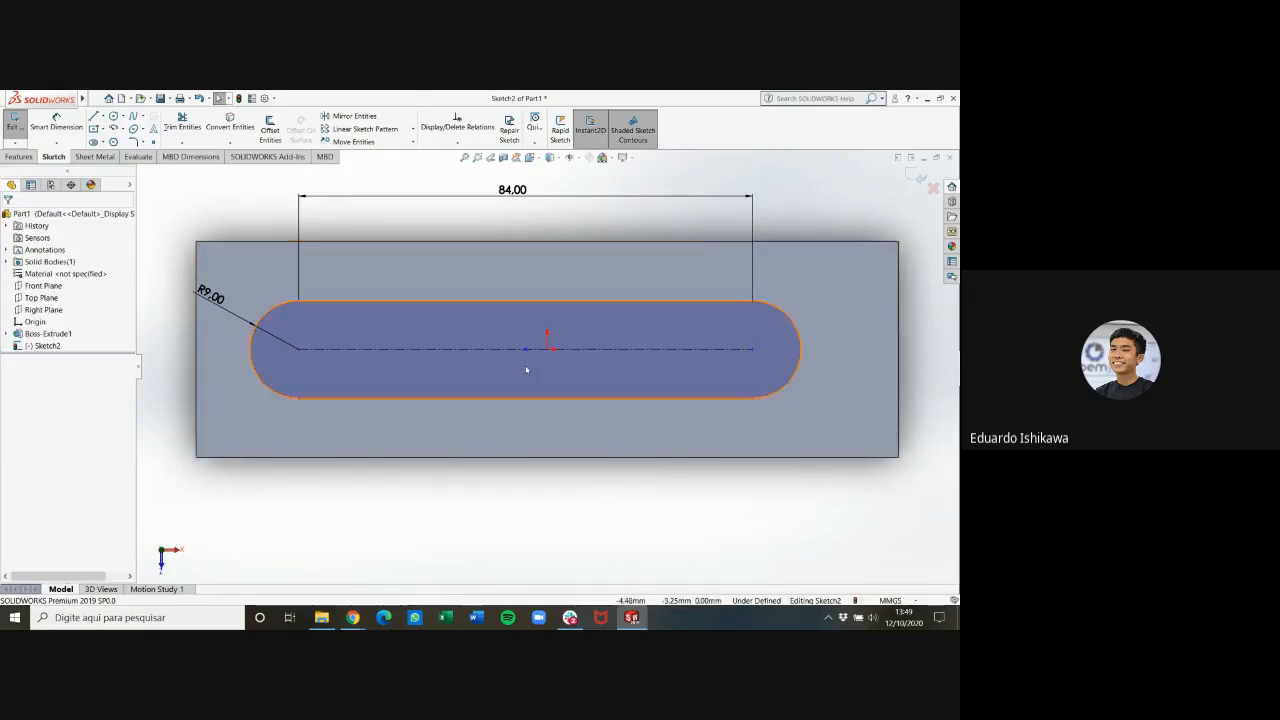
{"action": "left_click_drag", "start_coordinate": [551, 349], "coordinate": [515, 358]}
{"action": "left_click", "coordinate": [566, 500]}
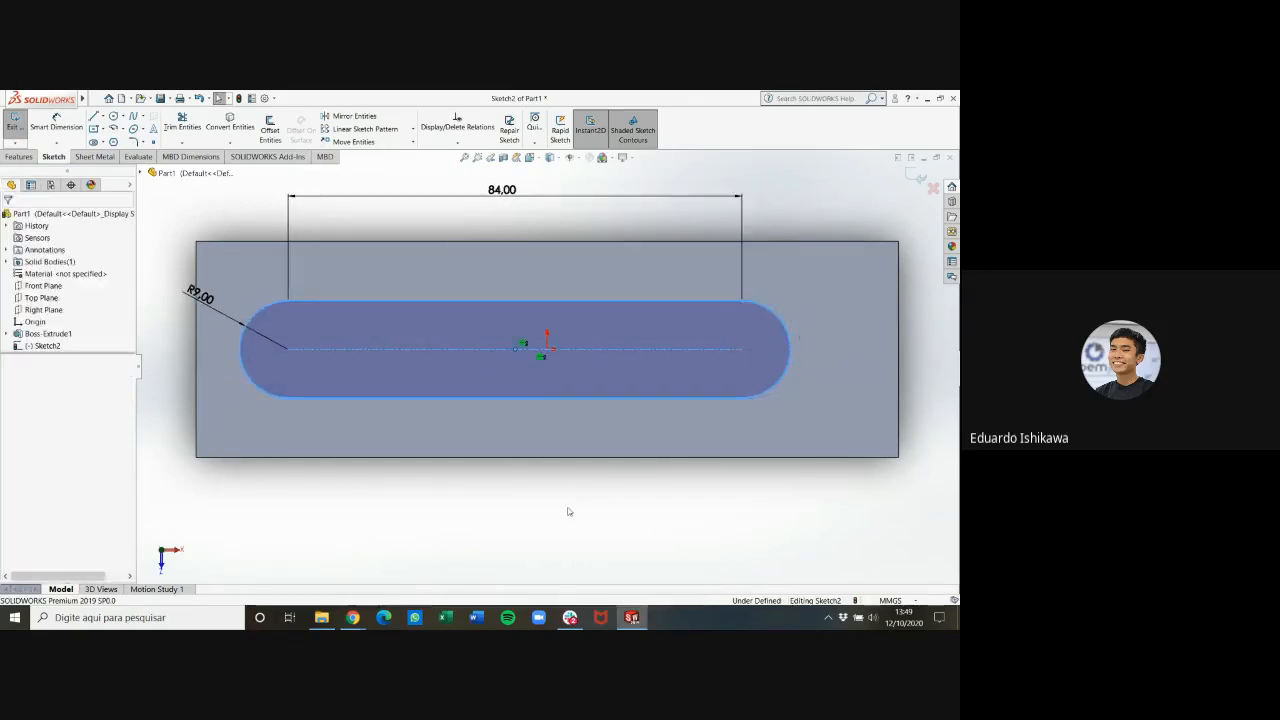
Check the slot offset in the PDF drawing, return to SOLIDWORKS and dimension the left arc centre 22 mm from the plate's left edge
{"action": "mouse_move", "coordinate": [362, 625]}
{"action": "left_click", "coordinate": [483, 549]}
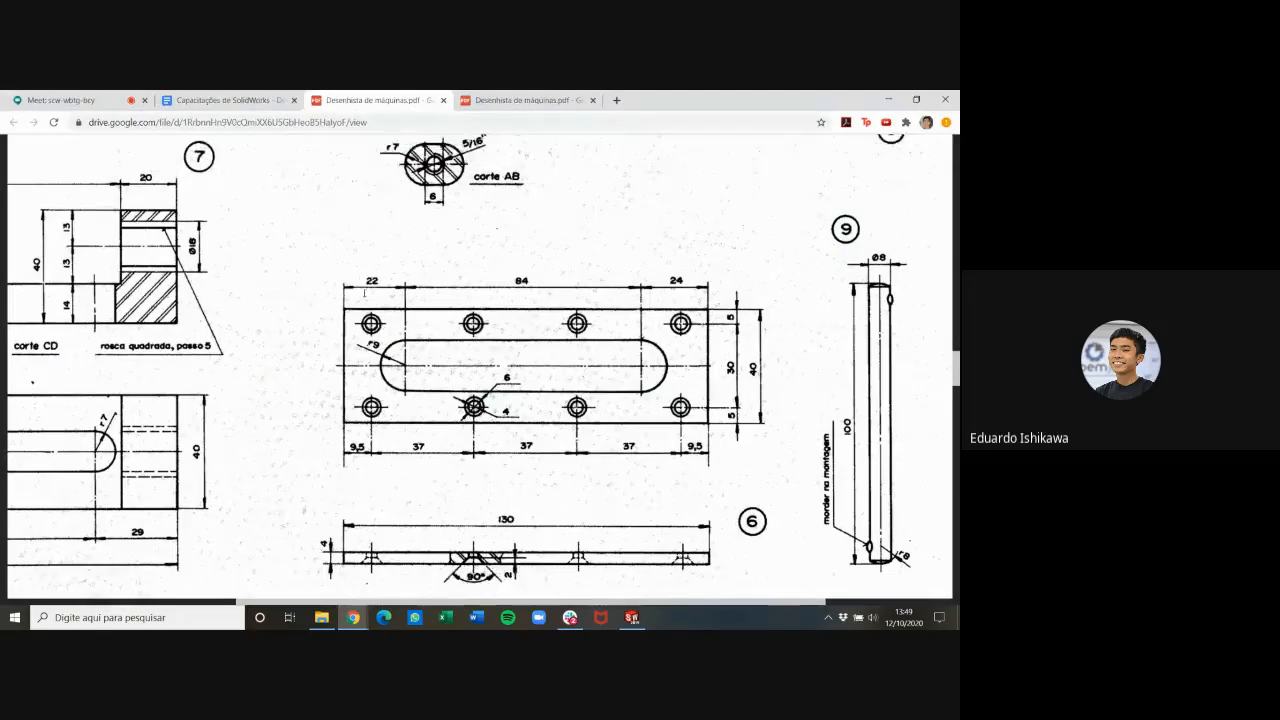
{"action": "left_click", "coordinate": [632, 617]}
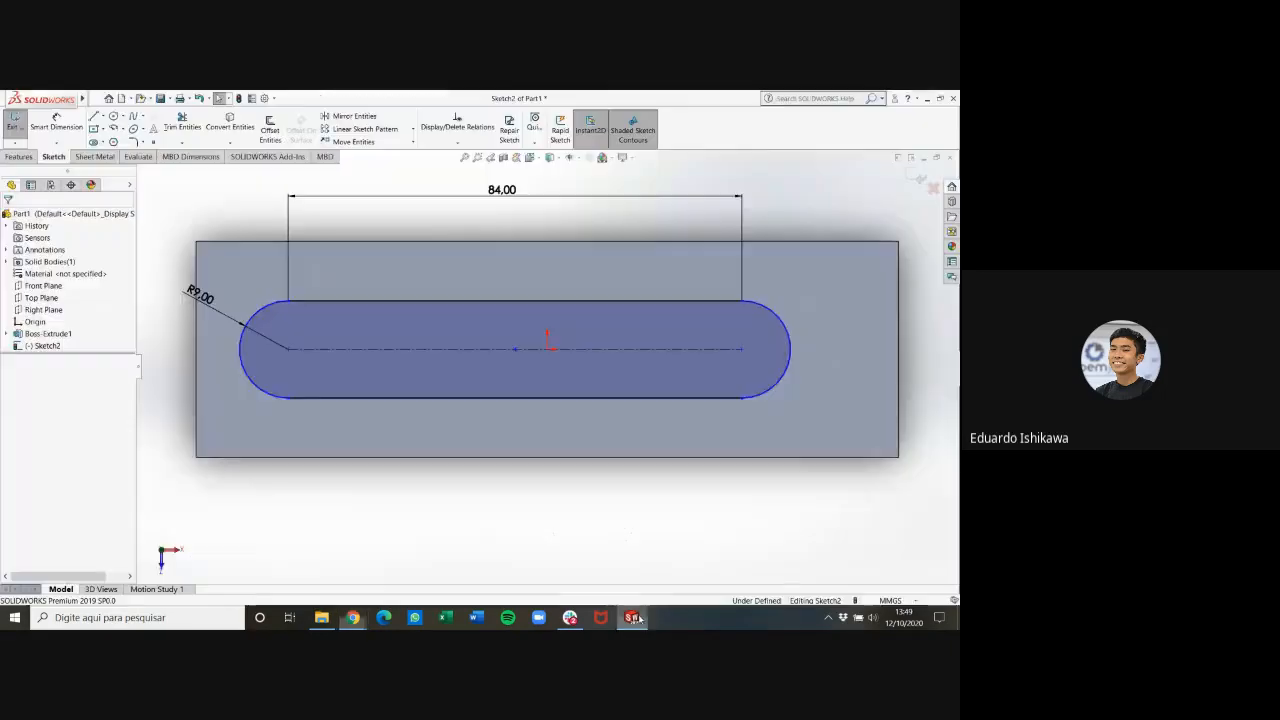
{"action": "left_click", "coordinate": [56, 124]}
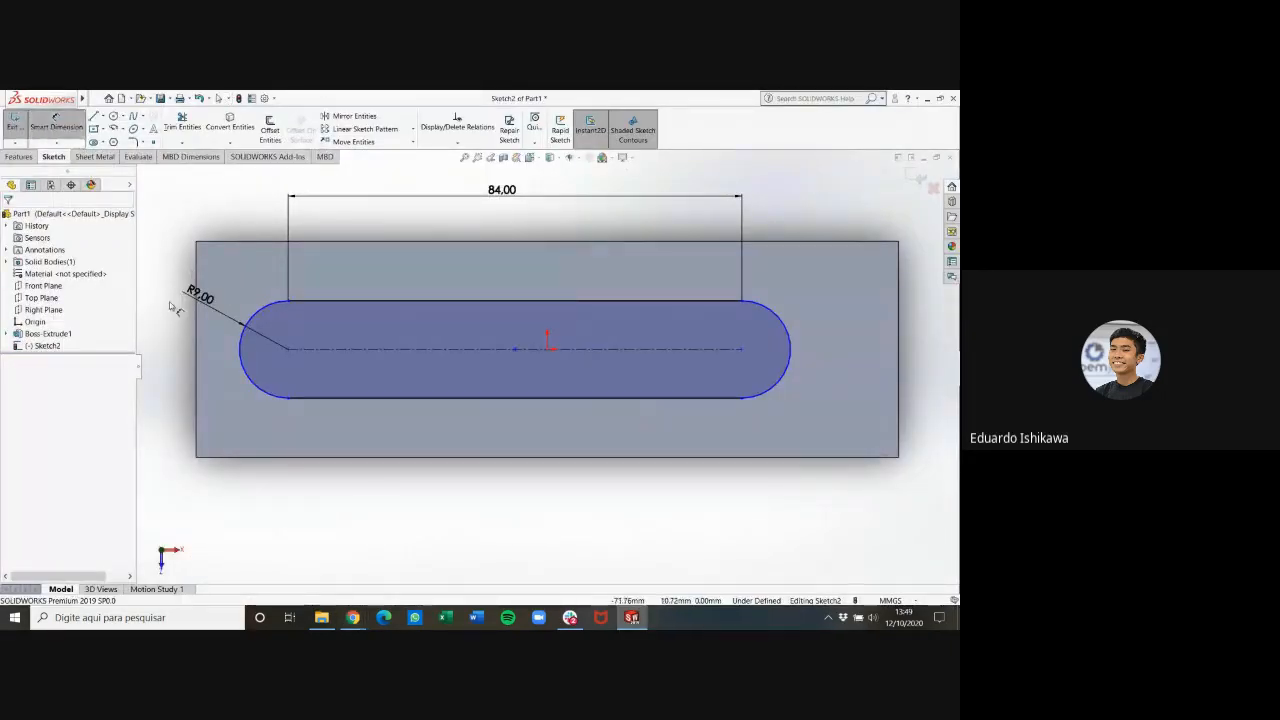
{"action": "left_click", "coordinate": [289, 349]}
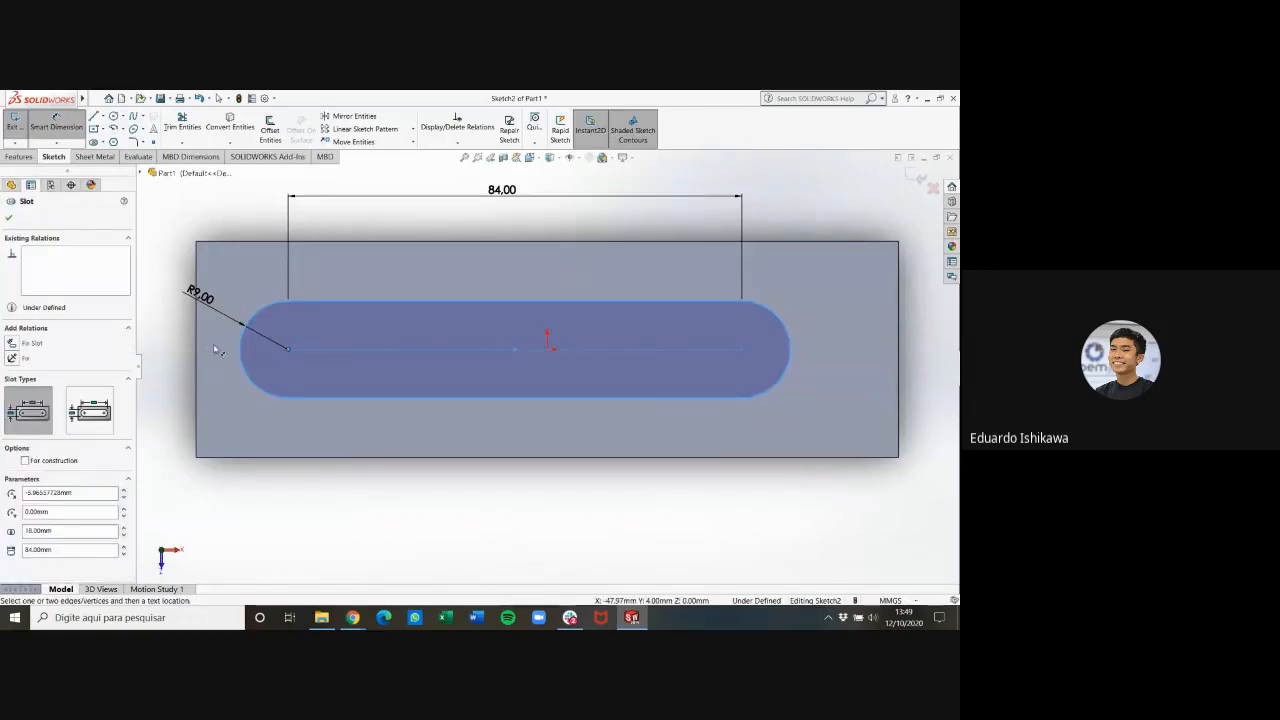
{"action": "left_click", "coordinate": [197, 357]}
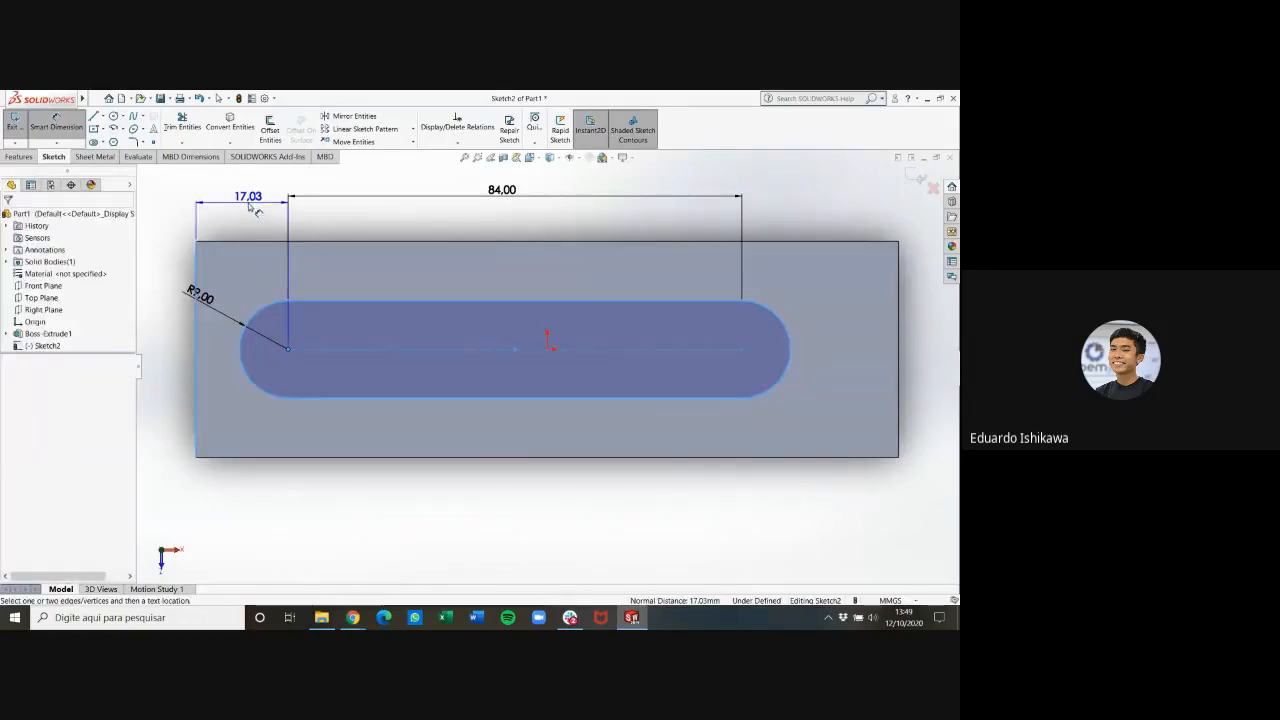
{"action": "left_click", "coordinate": [256, 204]}
{"action": "type", "text": "22"}
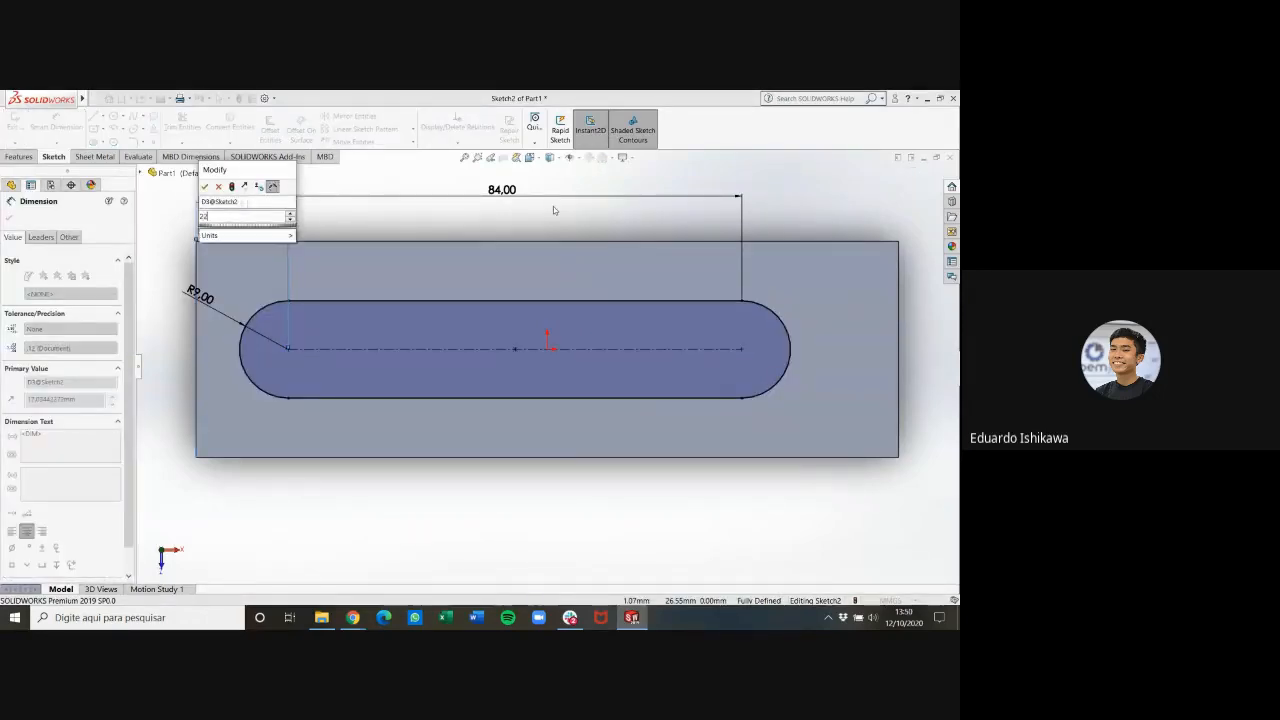
{"action": "key", "text": "Return"}
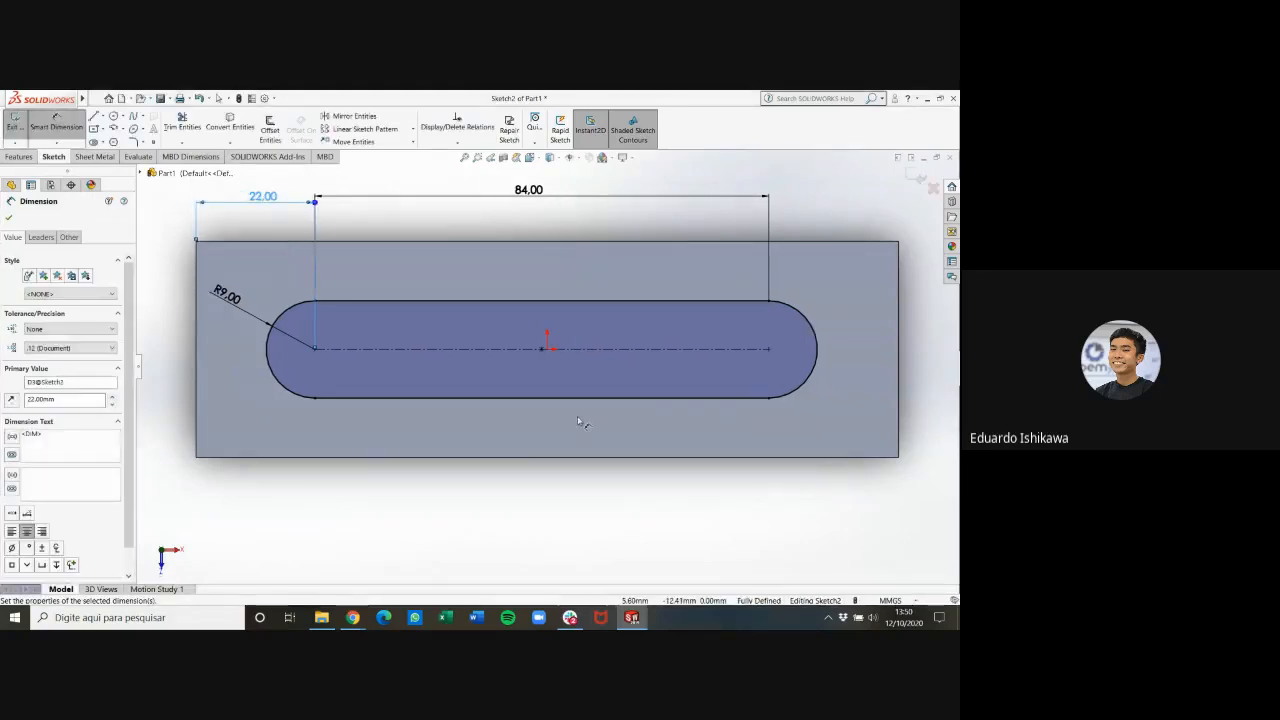
{"action": "key", "text": "Escape"}
Cut the slot through the plate with an Extruded Cut set to Up To Surface, ending at the plate's bottom face
{"action": "scroll", "coordinate": [549, 386], "scroll_direction": "down", "scroll_amount": 2}
{"action": "scroll", "coordinate": [549, 386], "scroll_direction": "up", "scroll_amount": 3}
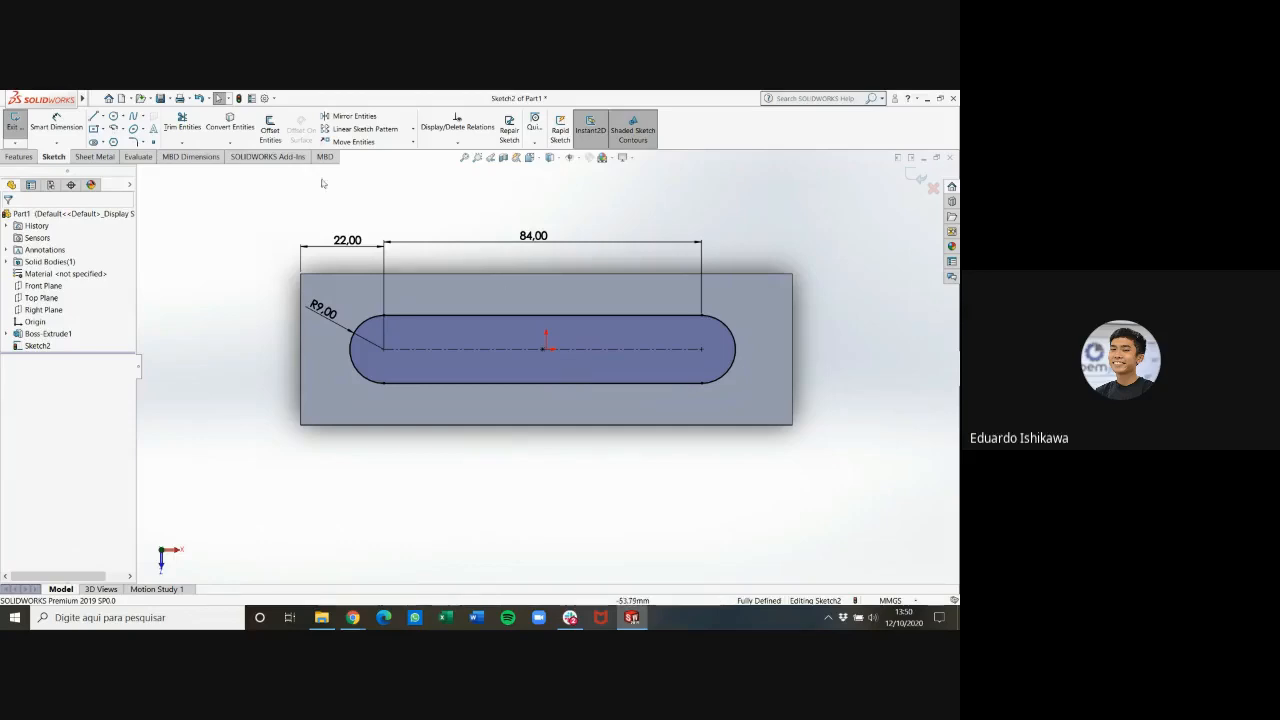
{"action": "left_click", "coordinate": [18, 157]}
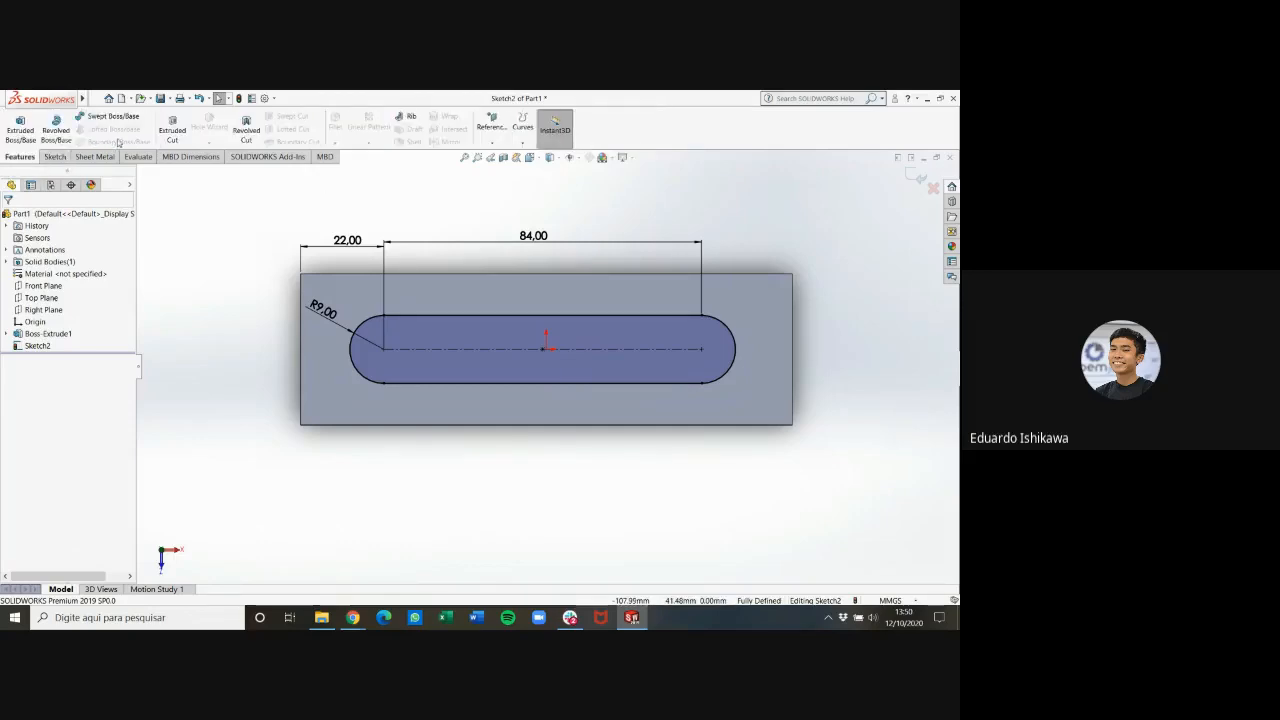
{"action": "left_click", "coordinate": [172, 130]}
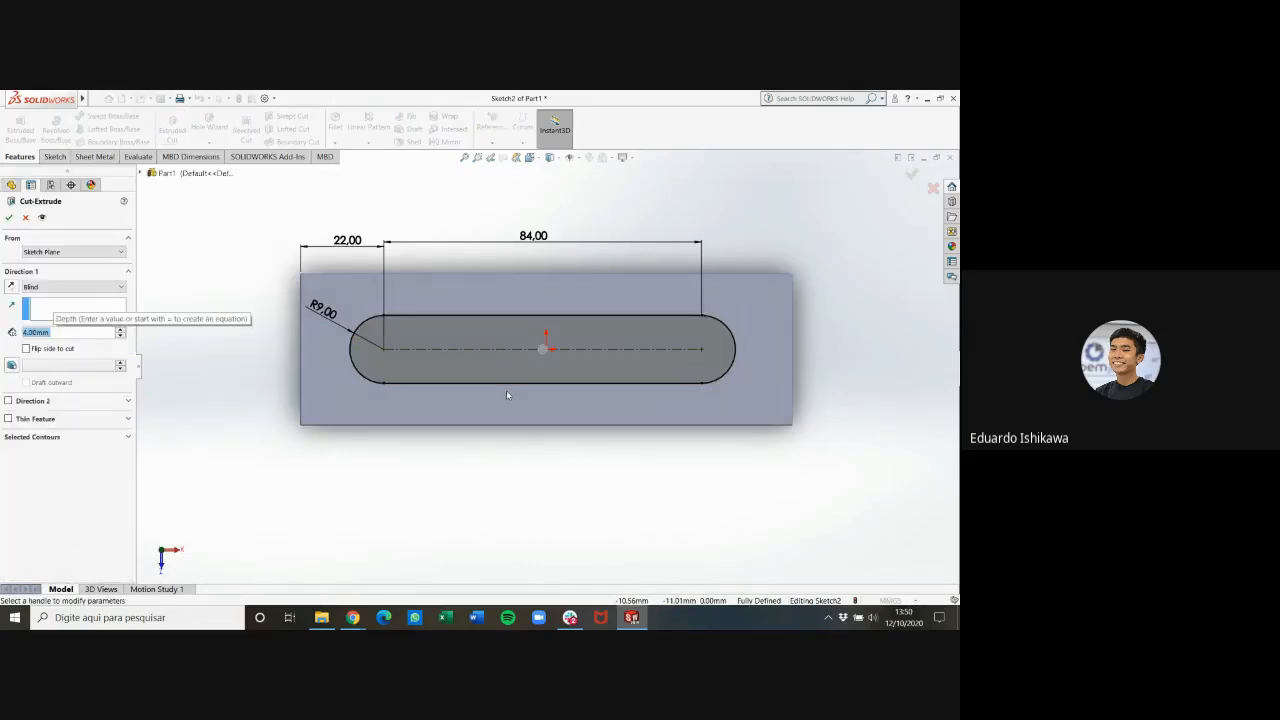
{"action": "left_click", "coordinate": [463, 511]}
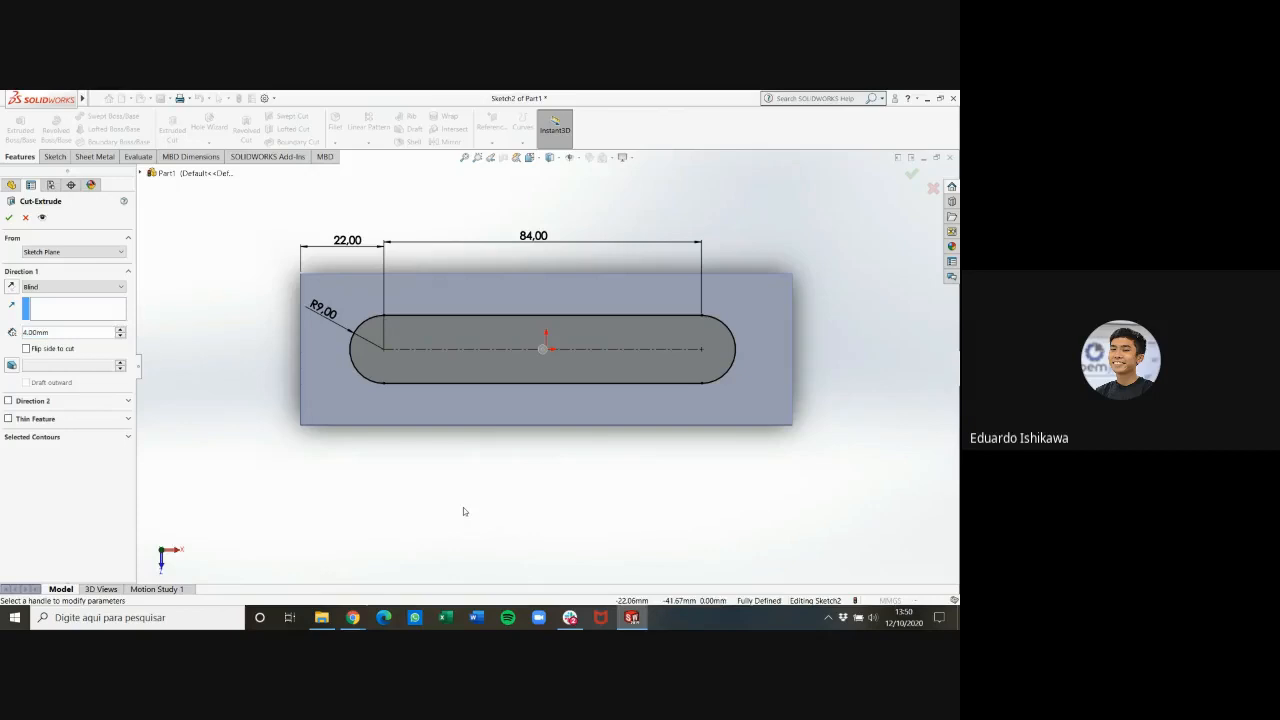
{"action": "key", "text": "ctrl+7"}
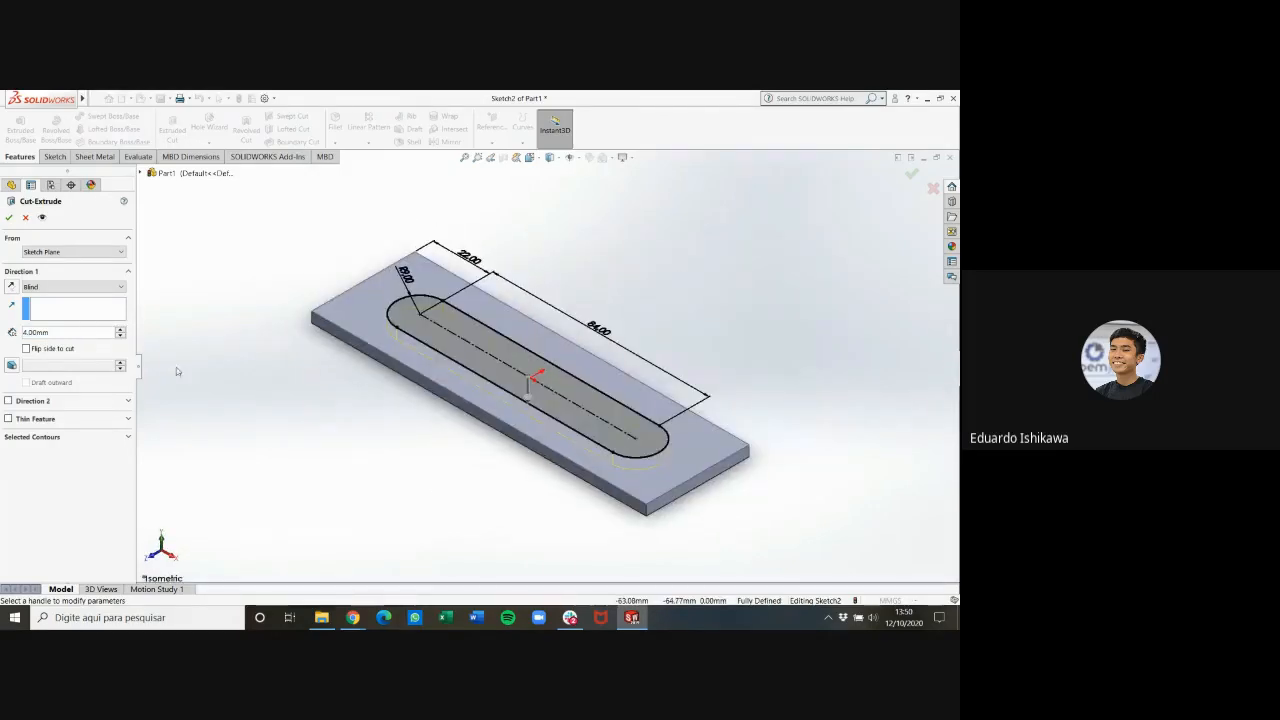
{"action": "left_click", "coordinate": [88, 287]}
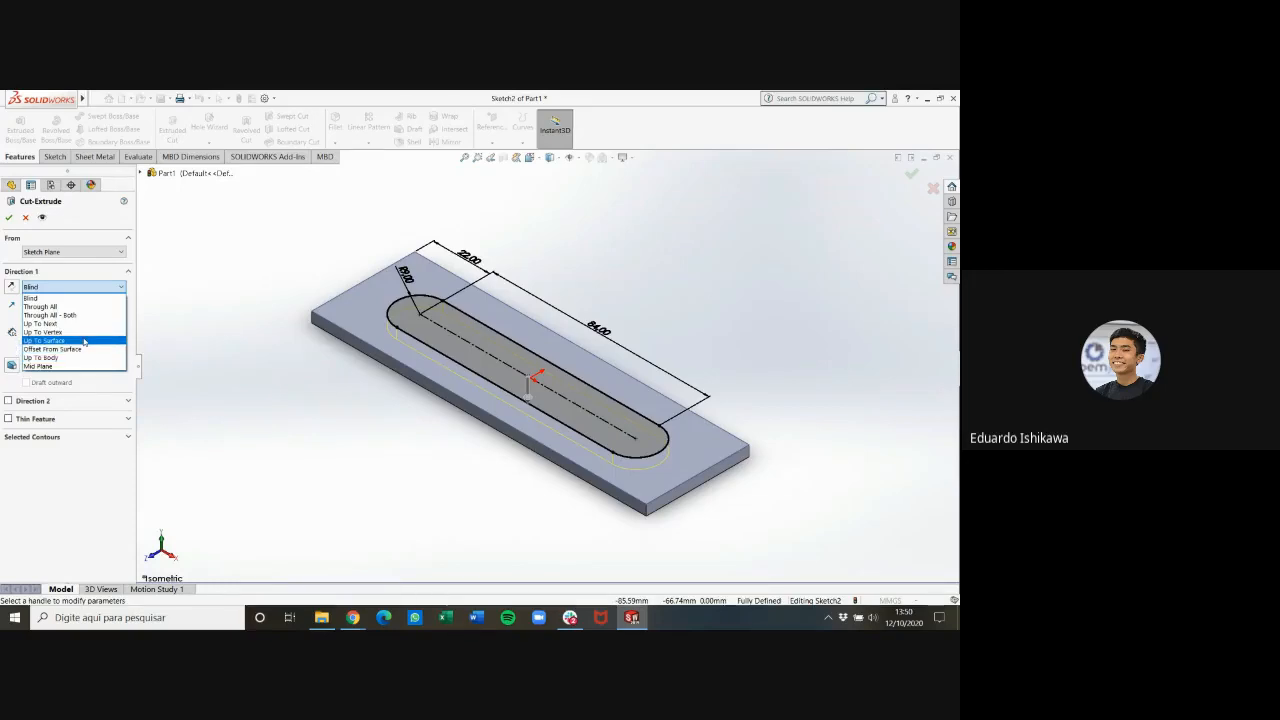
{"action": "left_click", "coordinate": [85, 342]}
{"action": "middle_click_drag", "start_coordinate": [418, 475], "coordinate": [571, 388]}
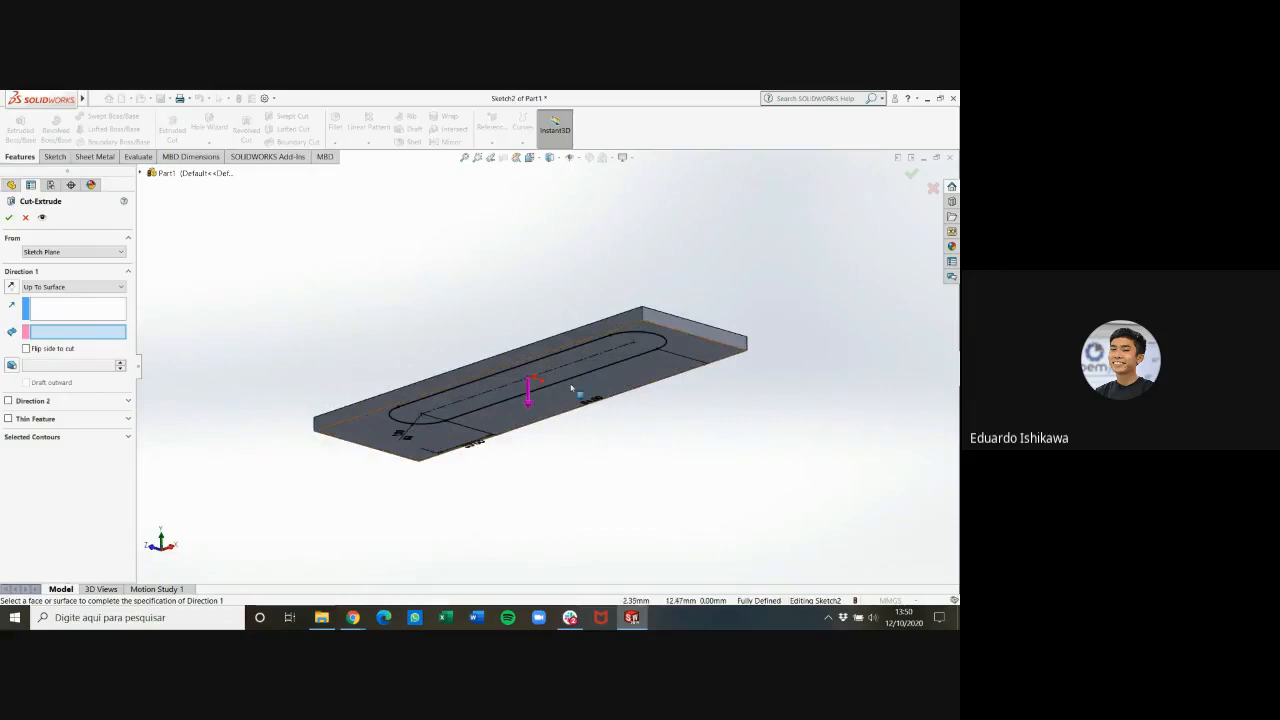
{"action": "left_click", "coordinate": [578, 395]}
{"action": "middle_click_drag", "start_coordinate": [731, 277], "coordinate": [728, 427]}
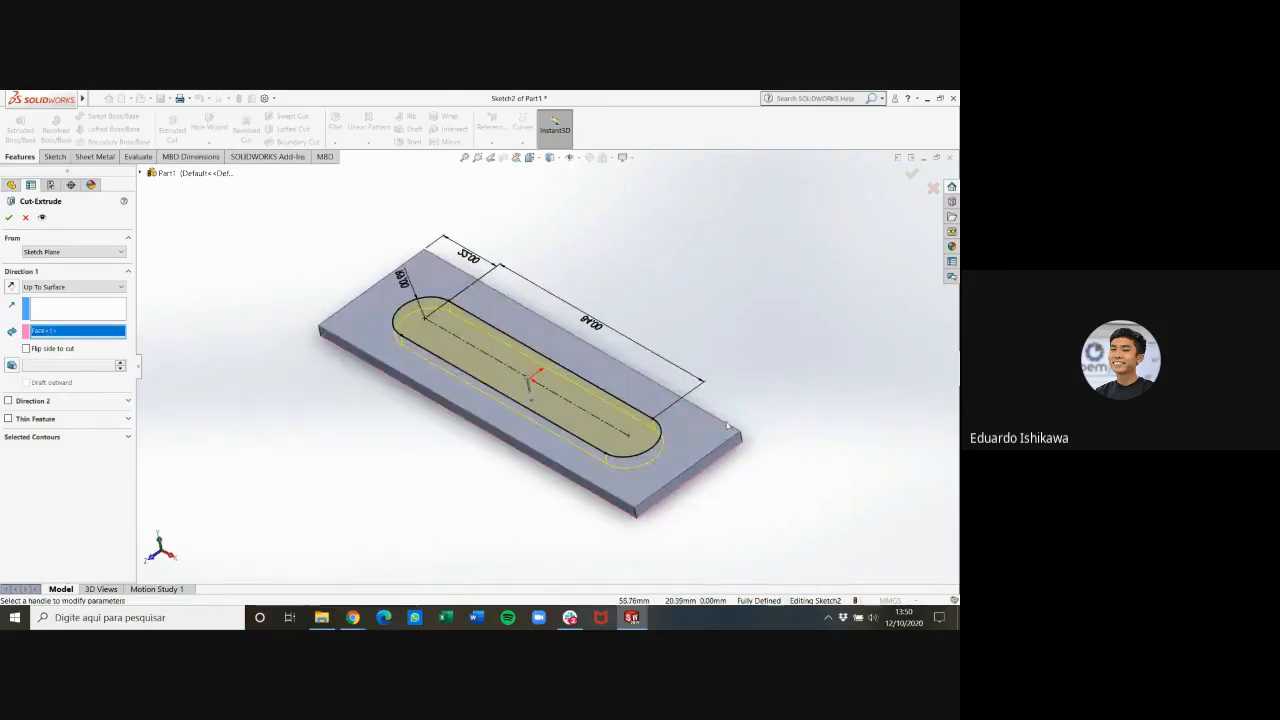
{"action": "key", "text": "ctrl+7"}
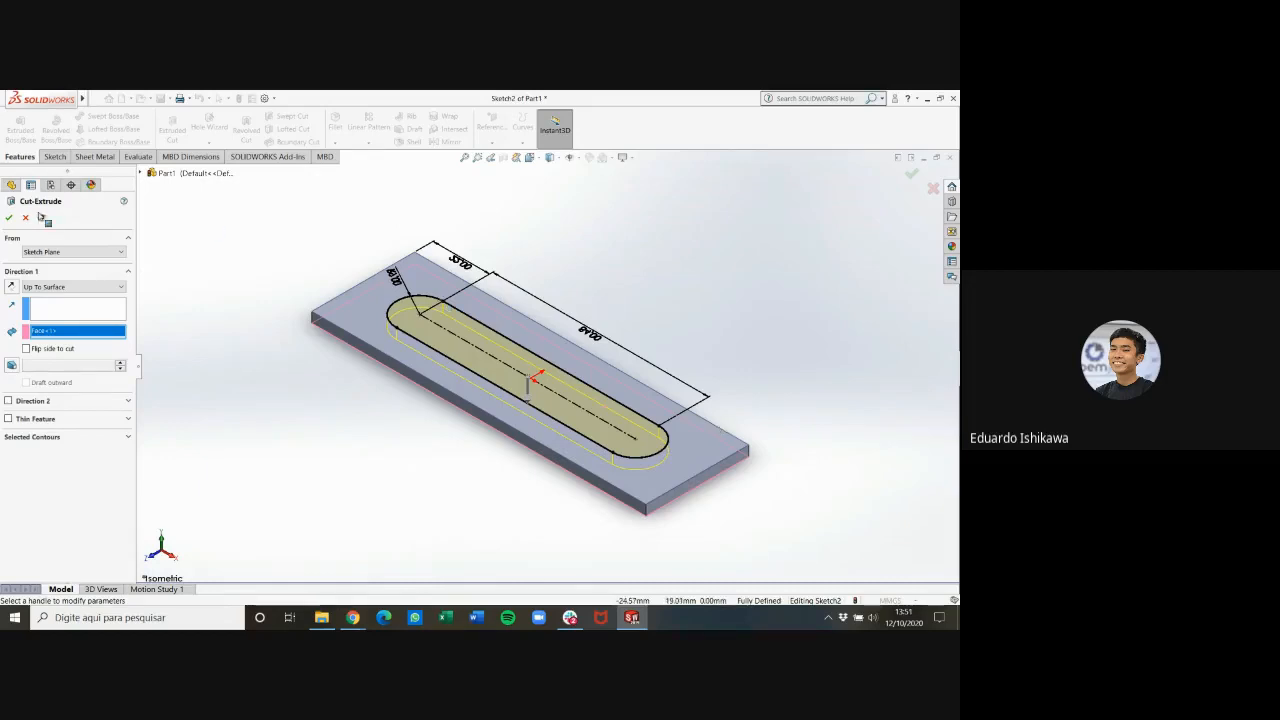
{"action": "key", "text": "Return"}
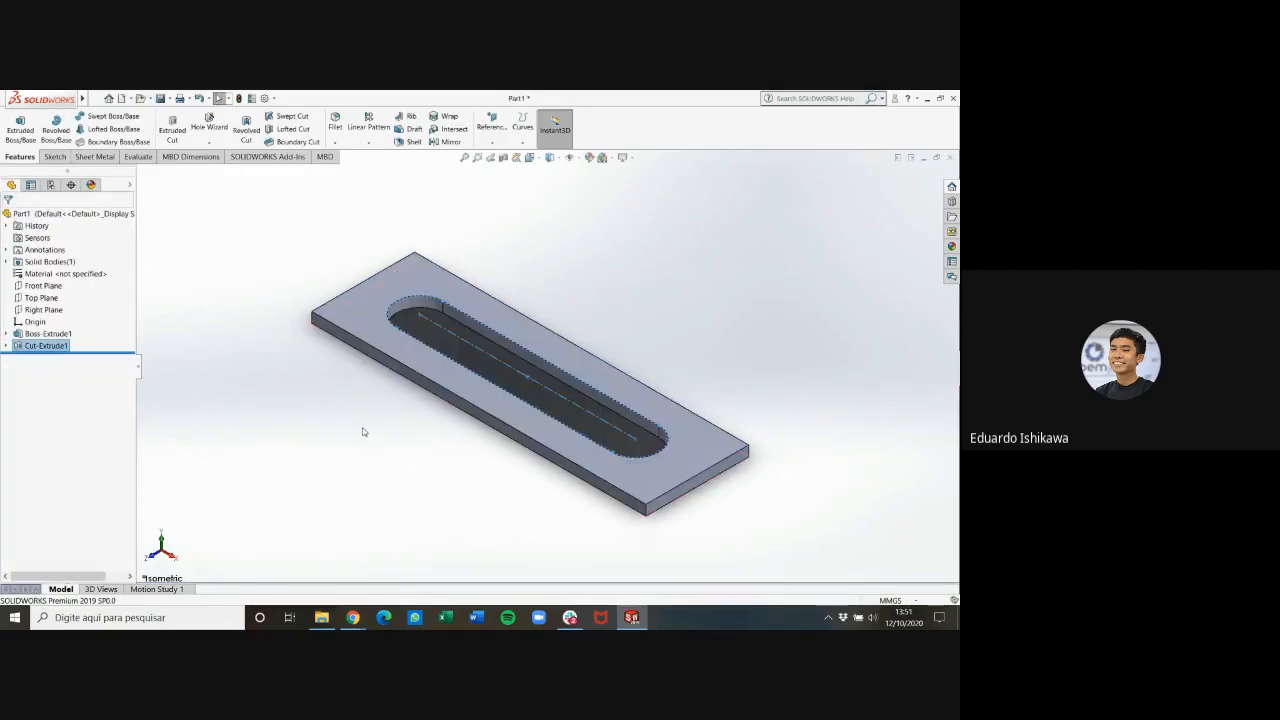
Inspect the cut slot, check the countersunk hole details of part 6 in the PDF drawing, and return to SOLIDWORKS
{"action": "middle_click_drag", "start_coordinate": [750, 370], "coordinate": [789, 403]}
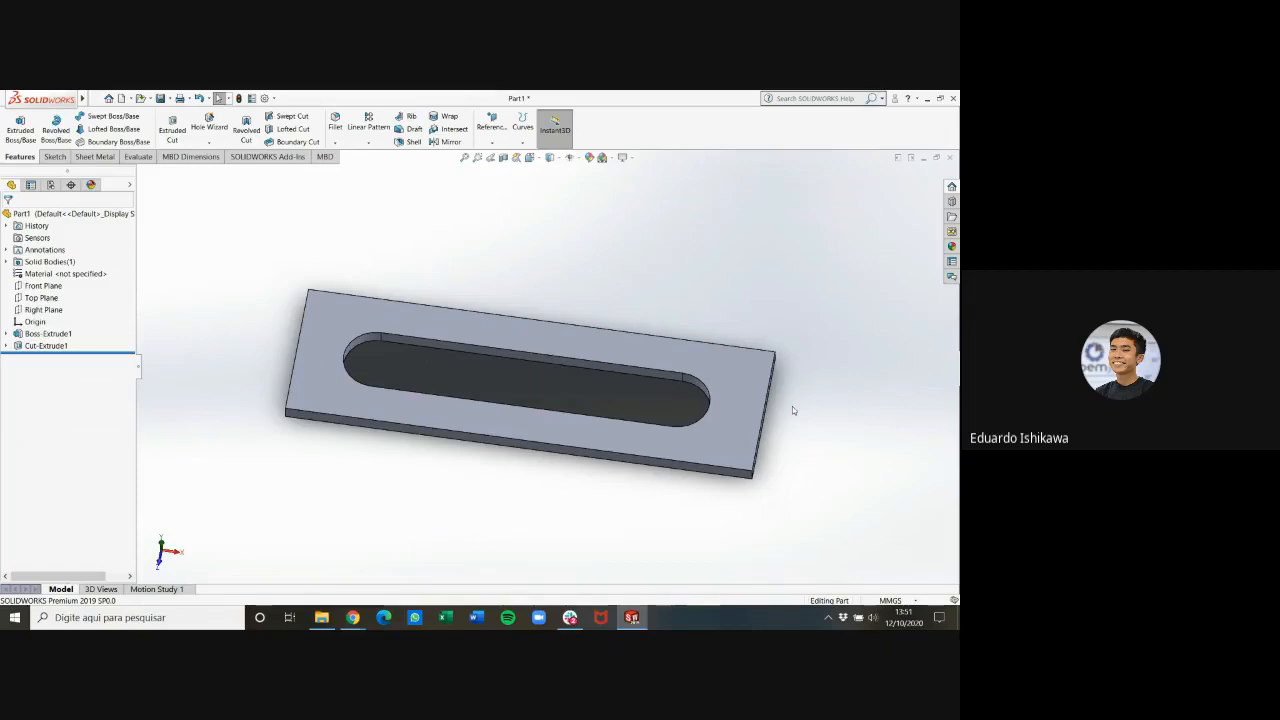
{"action": "key", "text": "ctrl+5"}
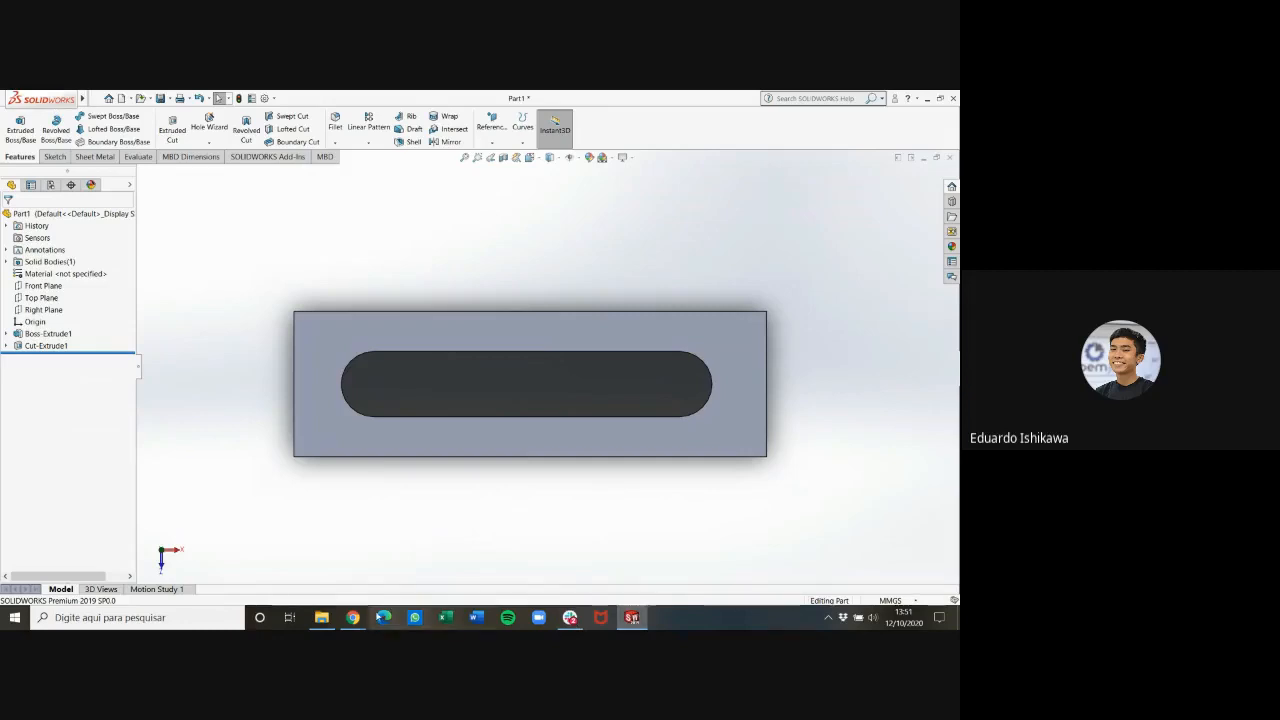
{"action": "mouse_move", "coordinate": [354, 618]}
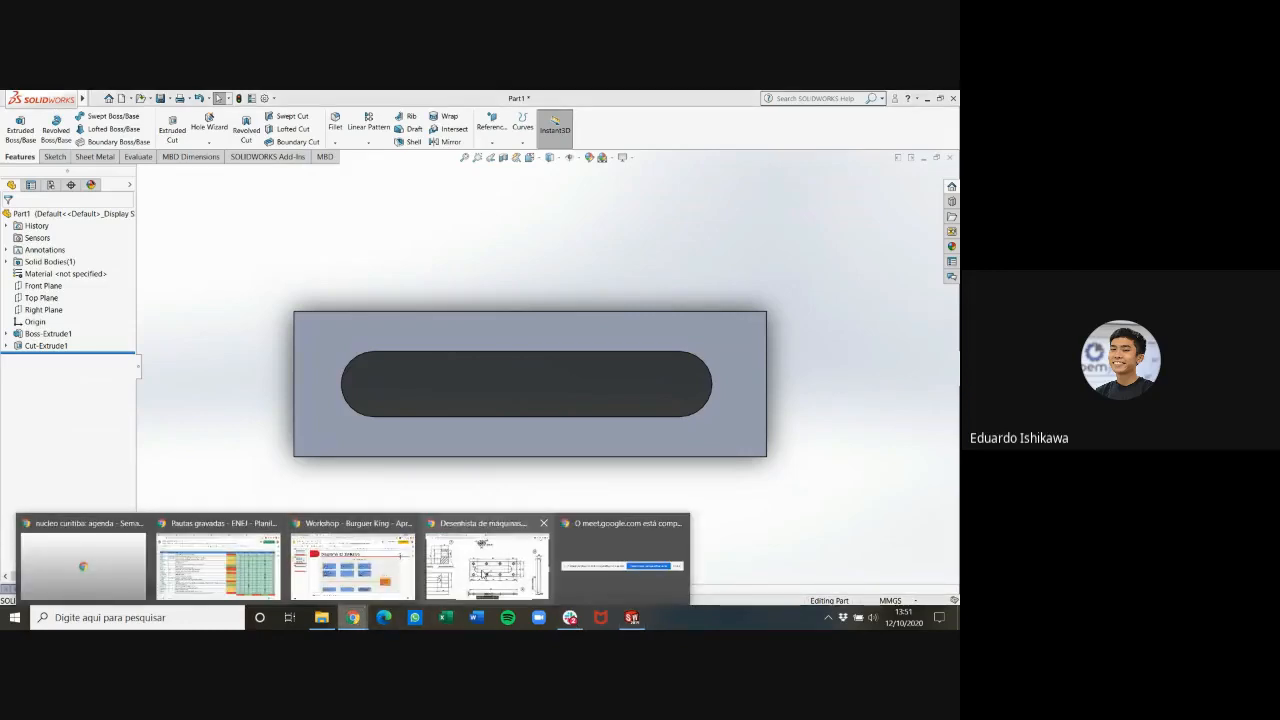
{"action": "left_click", "coordinate": [484, 570]}
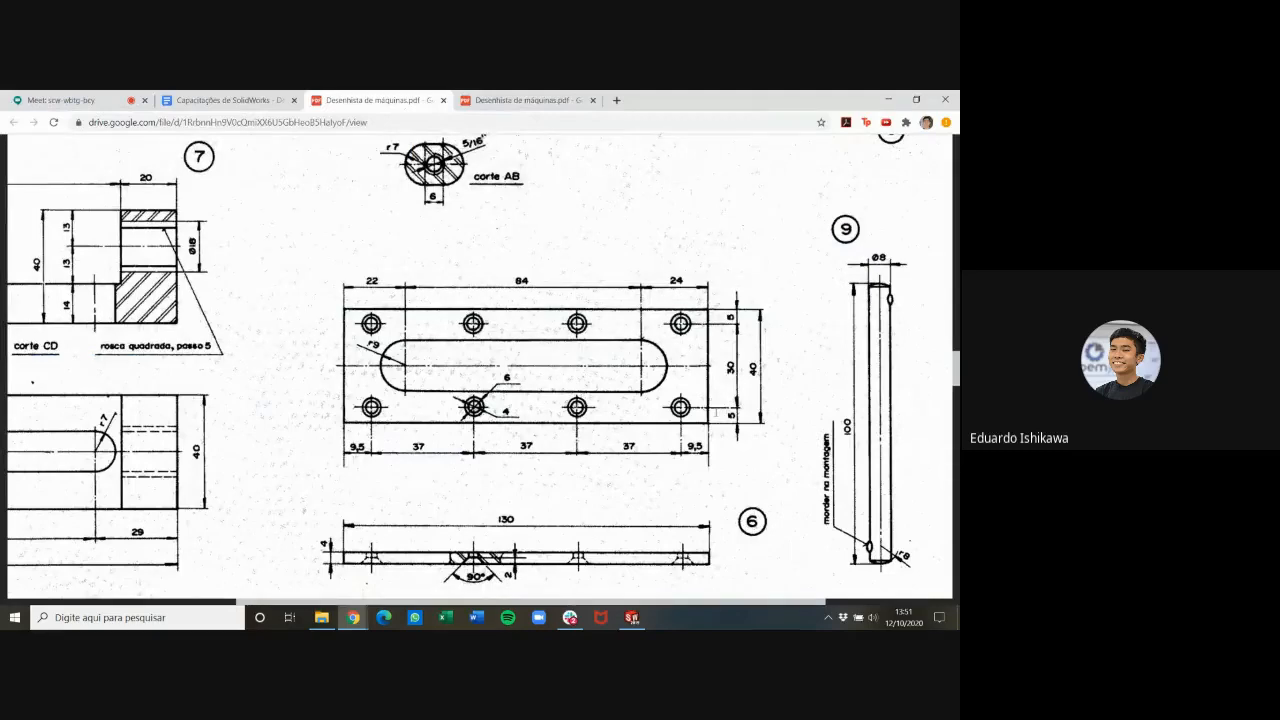
{"action": "scroll", "coordinate": [484, 449], "scroll_direction": "down", "scroll_amount": 1}
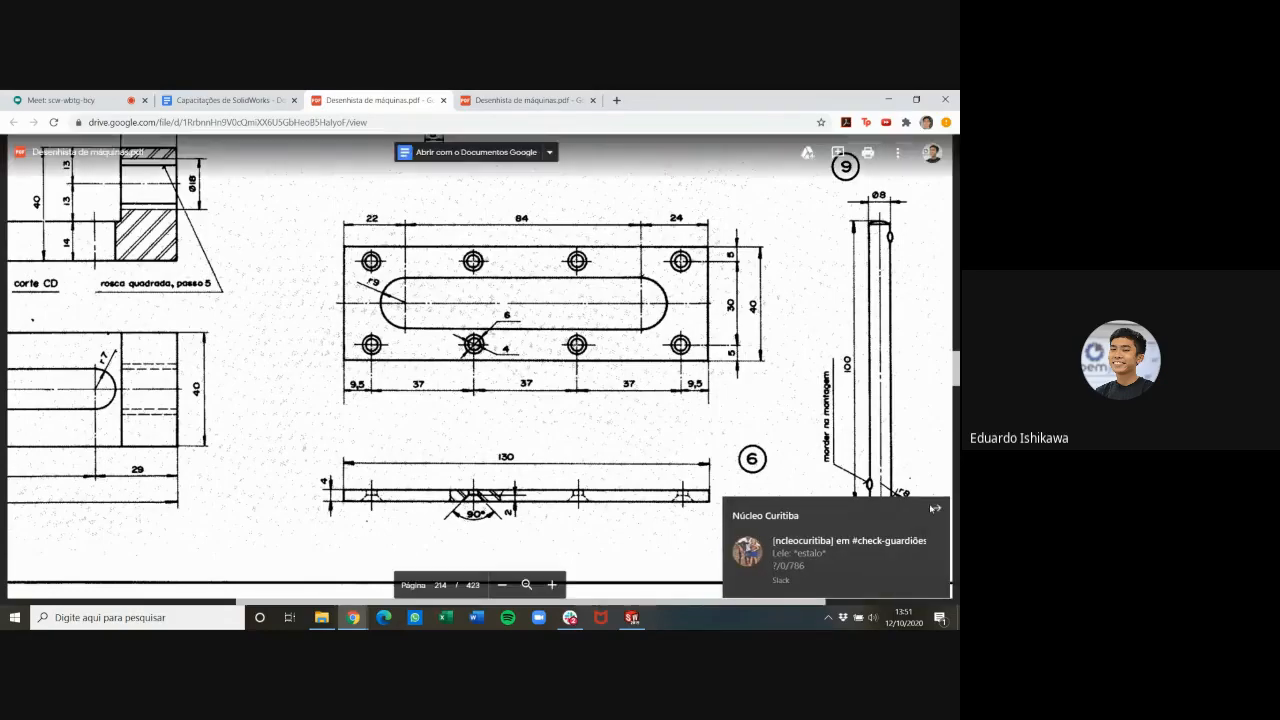
{"action": "left_click", "coordinate": [938, 510]}
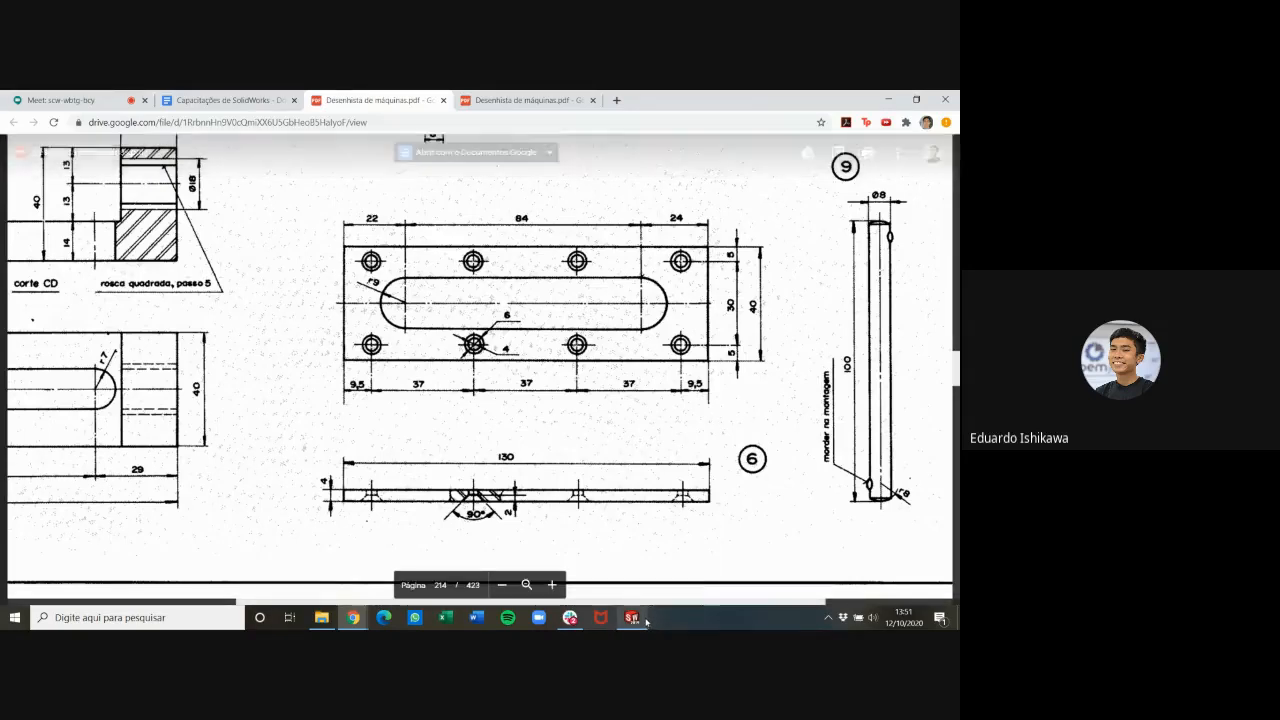
{"action": "mouse_move", "coordinate": [633, 618]}
{"action": "left_click", "coordinate": [658, 584]}
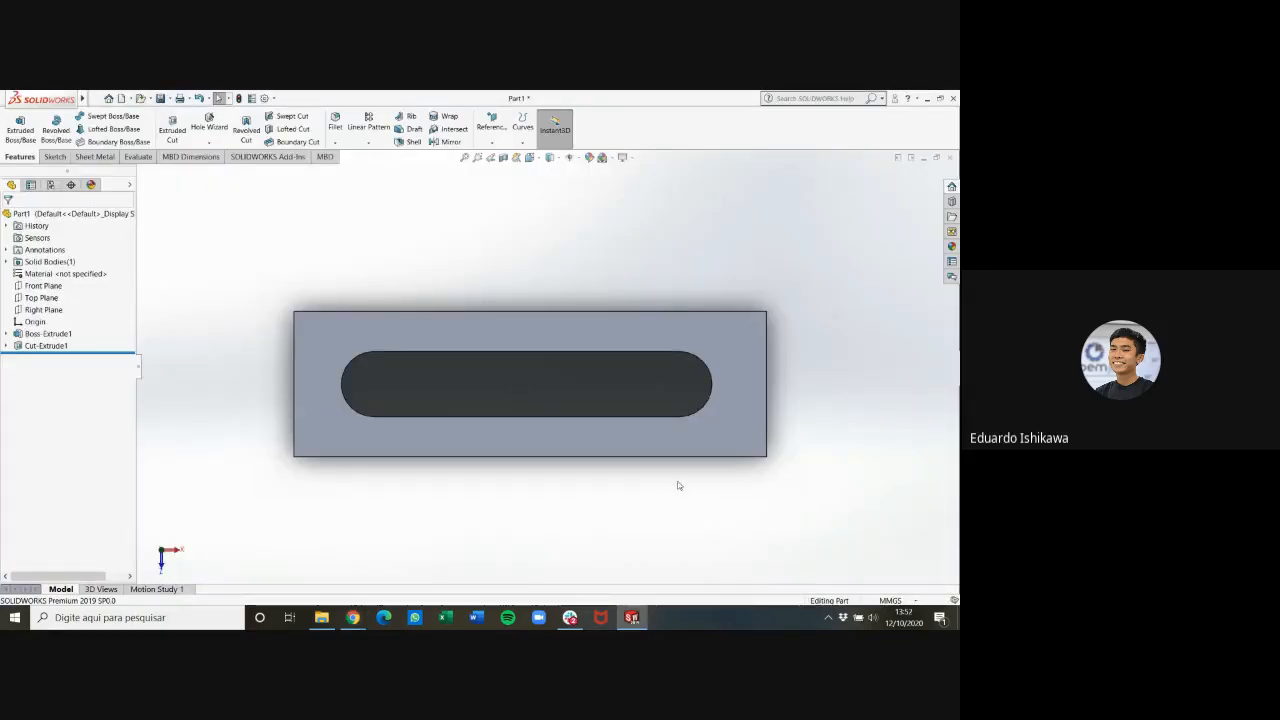
Start a Hole Wizard feature with the Countersink hole type, keeping the ANSI Metric standard
{"action": "key", "text": "ctrl+6"}
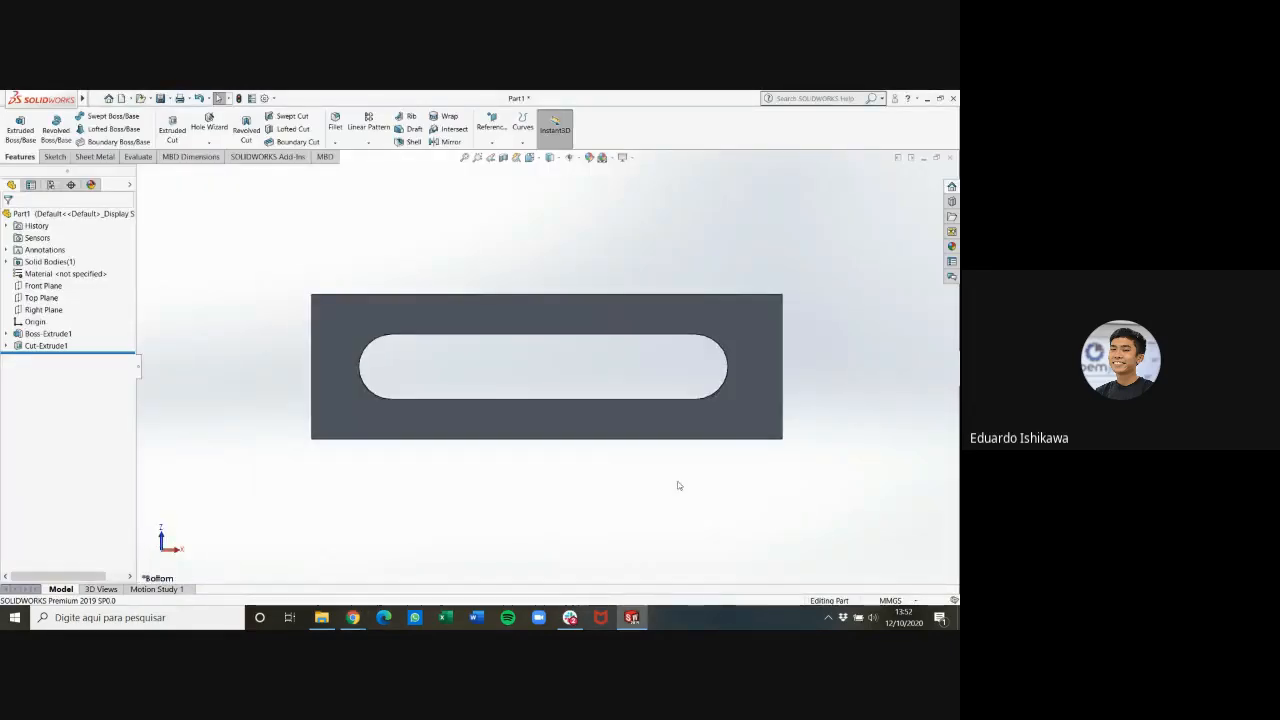
{"action": "left_click", "coordinate": [408, 318]}
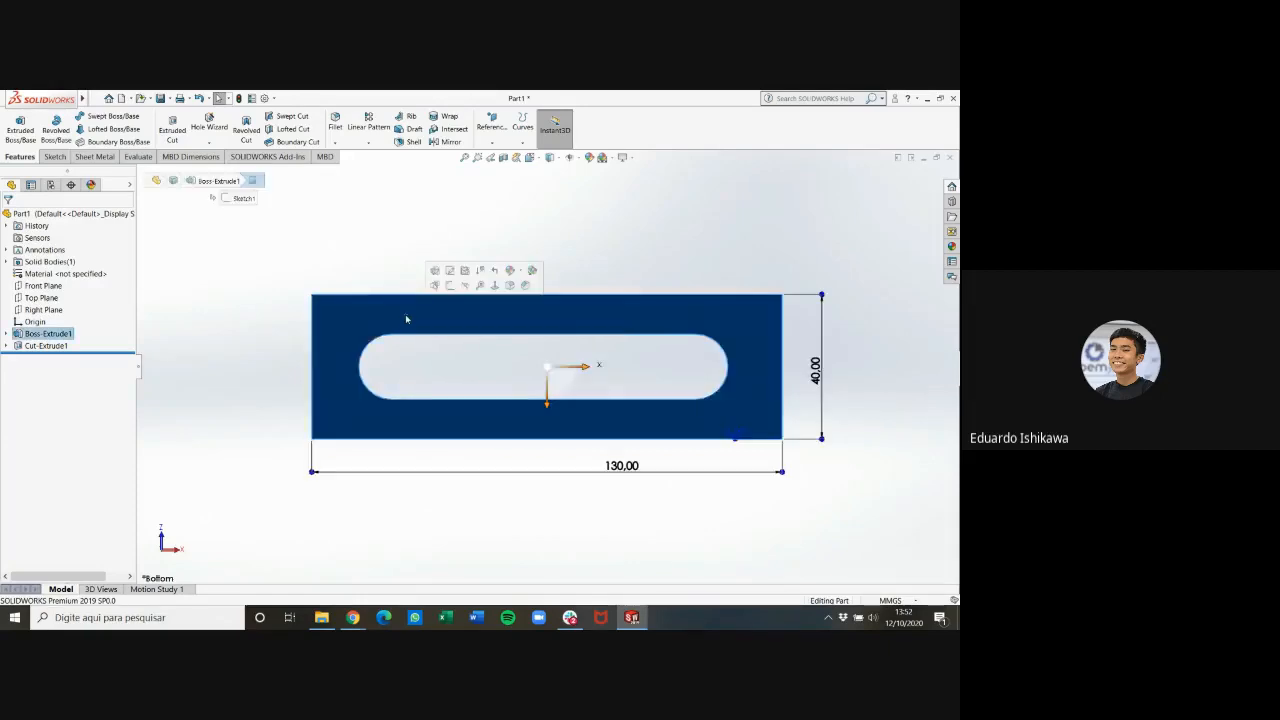
{"action": "left_click", "coordinate": [397, 258]}
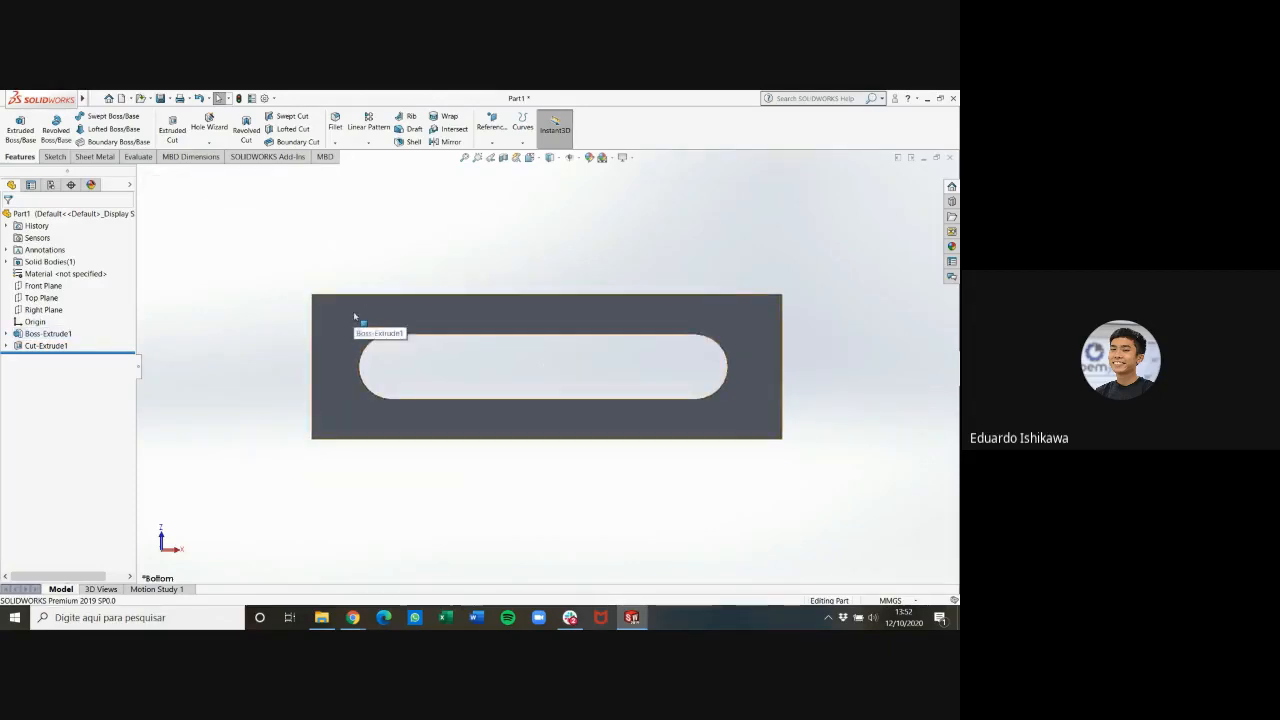
{"action": "left_click", "coordinate": [54, 157]}
{"action": "left_click", "coordinate": [33, 157]}
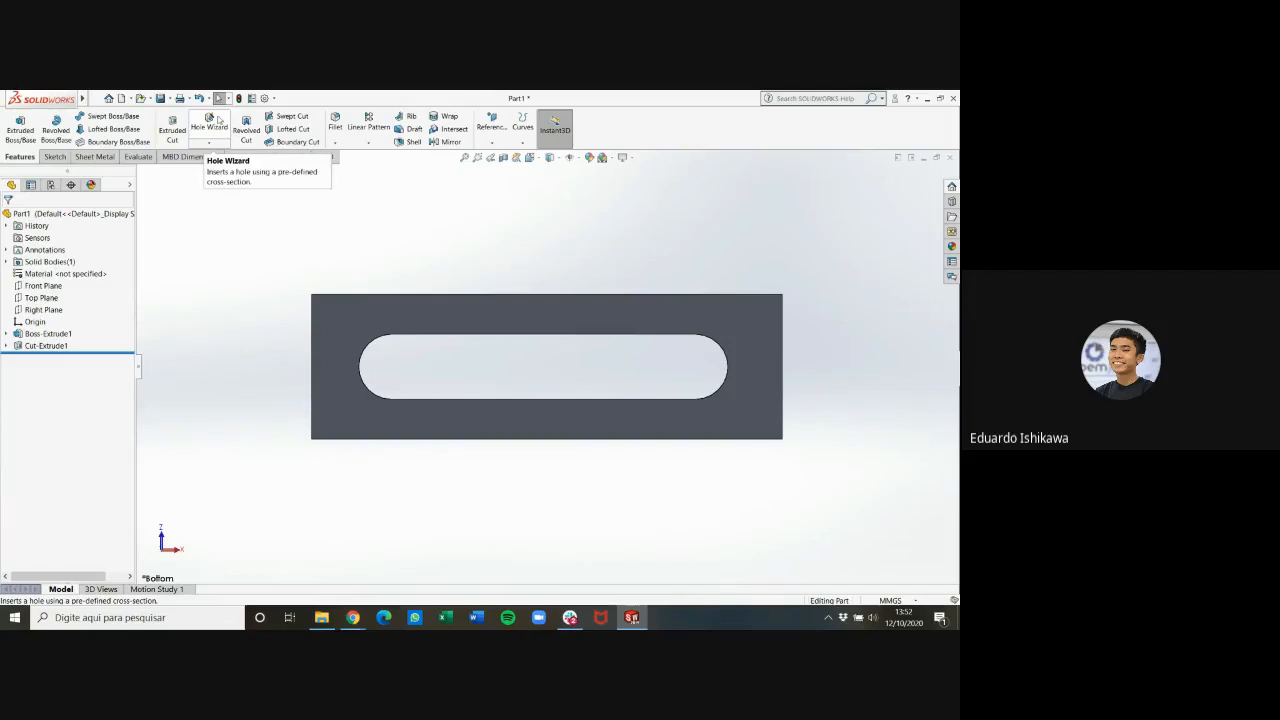
{"action": "left_click", "coordinate": [218, 121]}
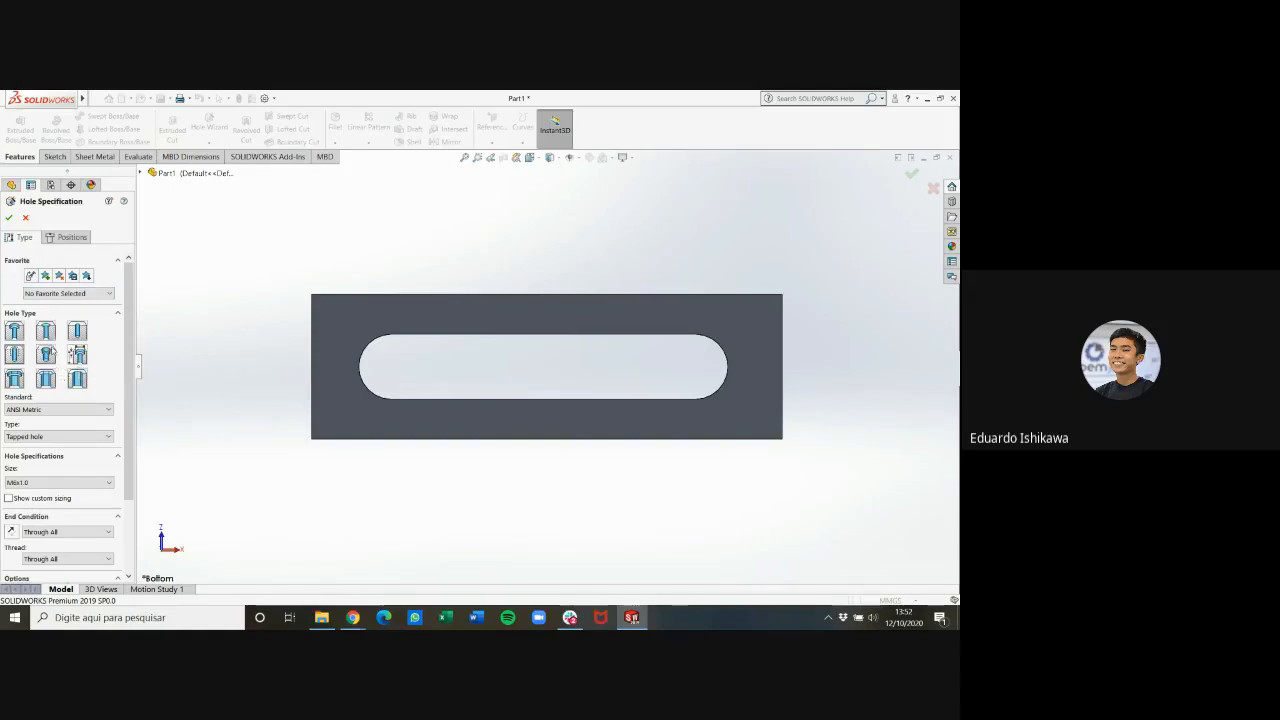
{"action": "left_click", "coordinate": [15, 332]}
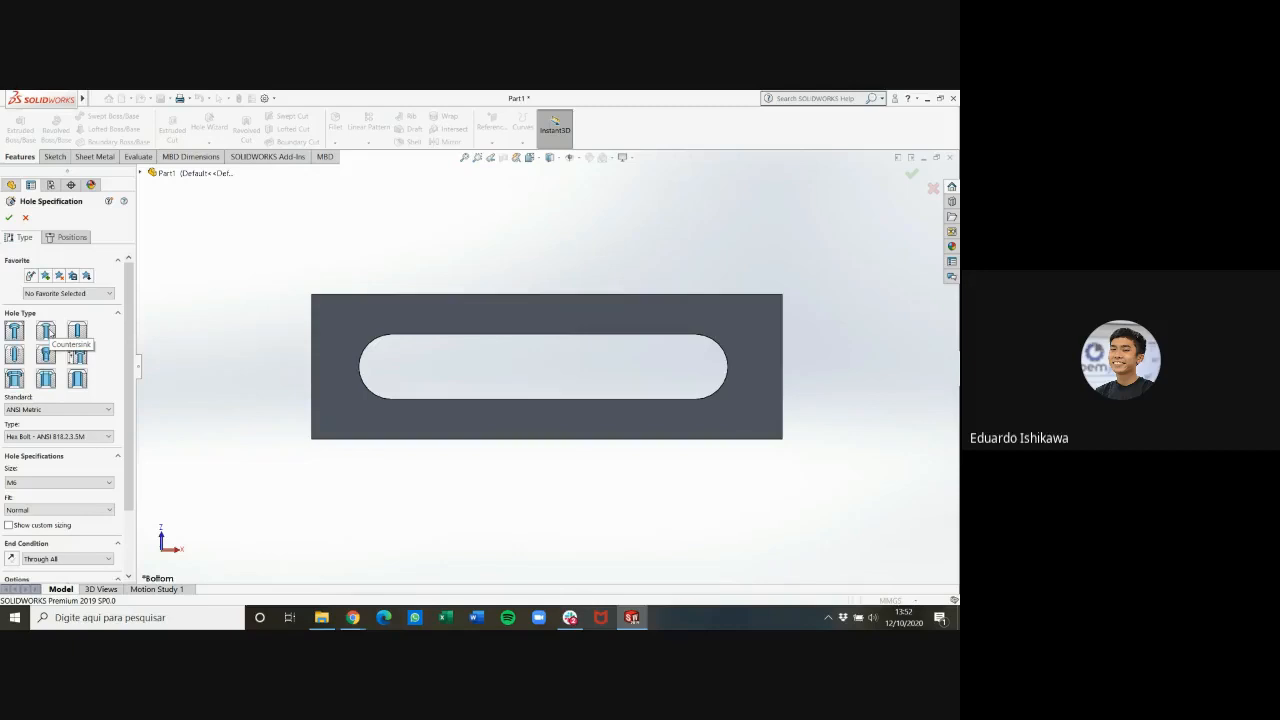
{"action": "left_click", "coordinate": [46, 332]}
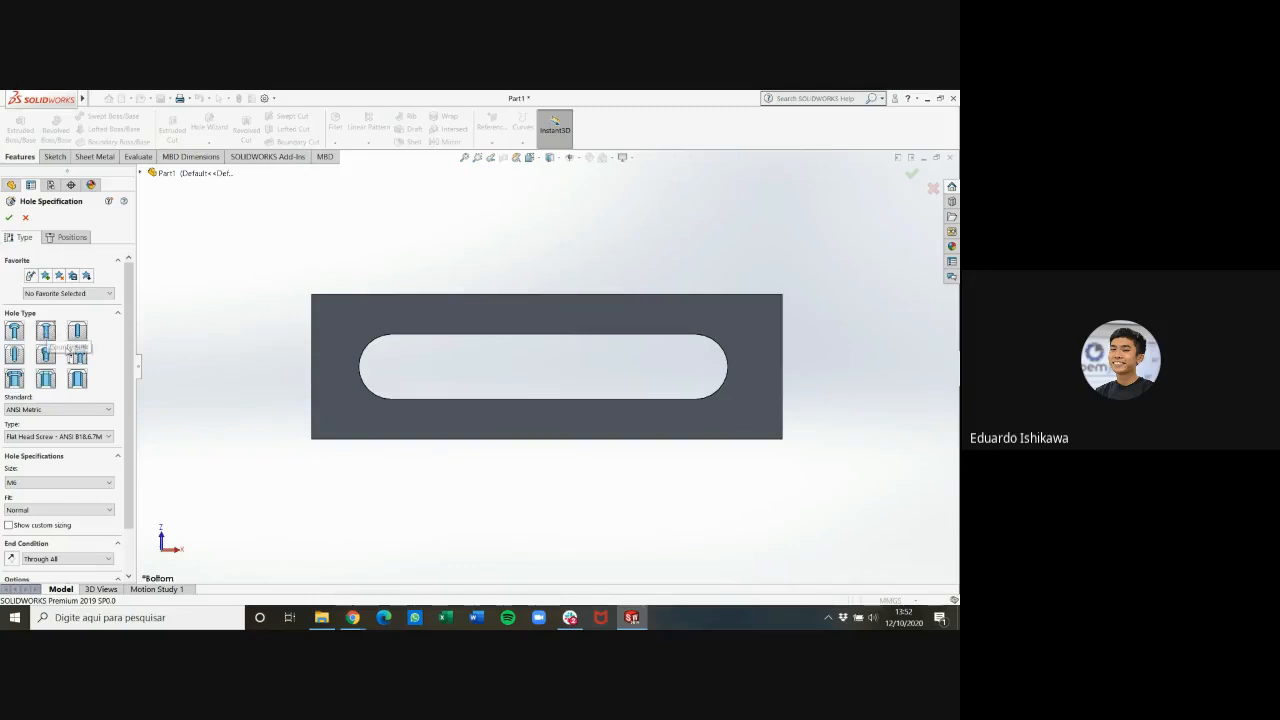
{"action": "left_click", "coordinate": [52, 410]}
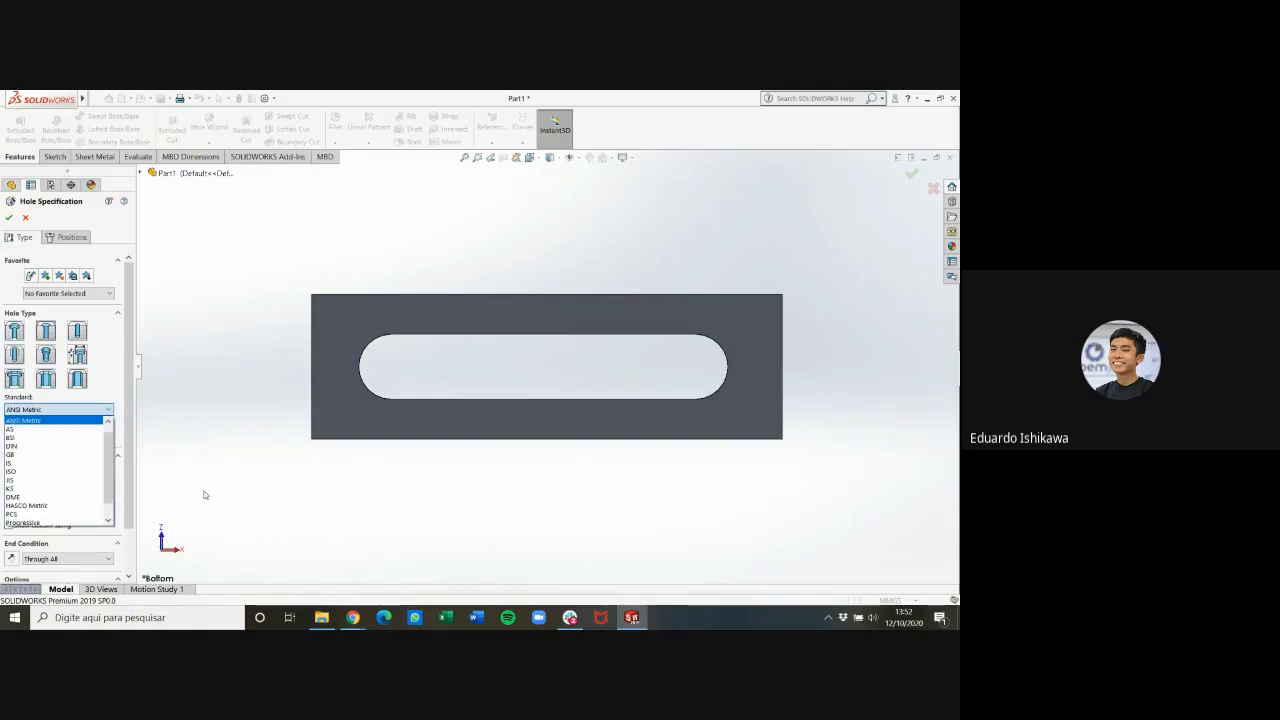
{"action": "left_click", "coordinate": [129, 408]}
{"action": "left_click", "coordinate": [101, 409]}
{"action": "left_click", "coordinate": [101, 409]}
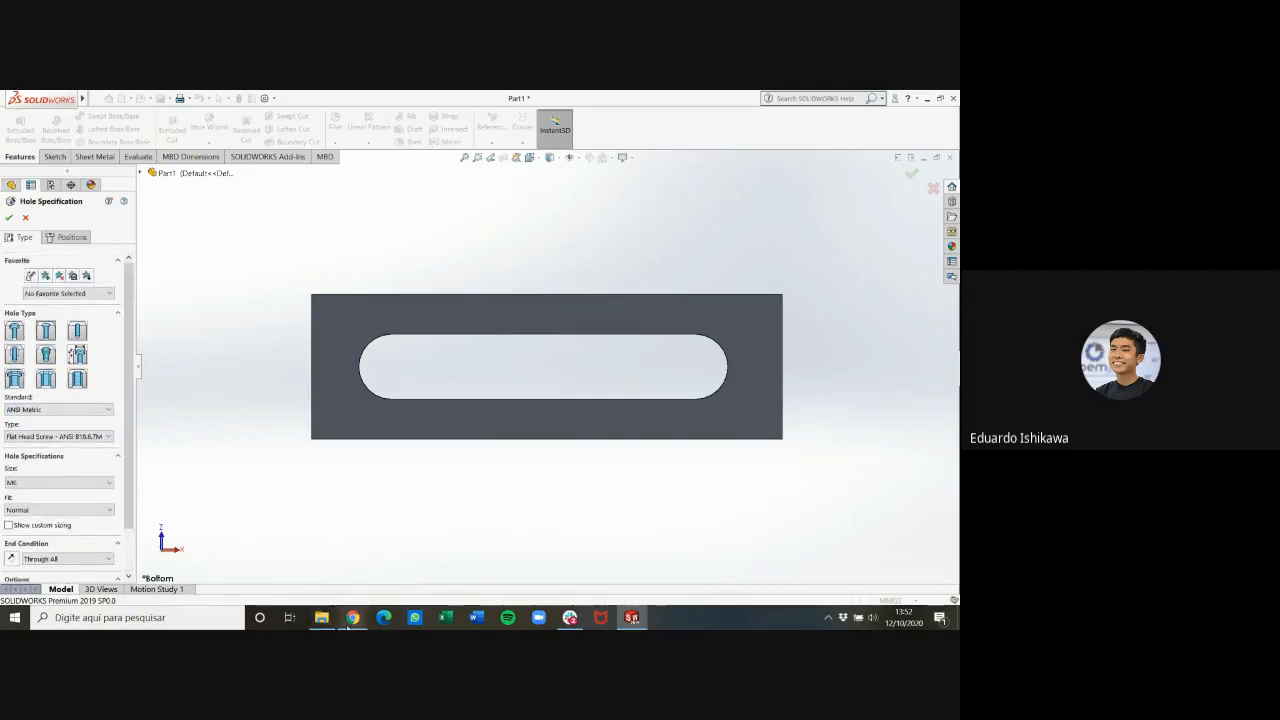
Check the hole diameters of part 6 in the PDF drawing and return to the hole specification in SOLIDWORKS
{"action": "left_click", "coordinate": [353, 617]}
{"action": "left_click", "coordinate": [486, 566]}
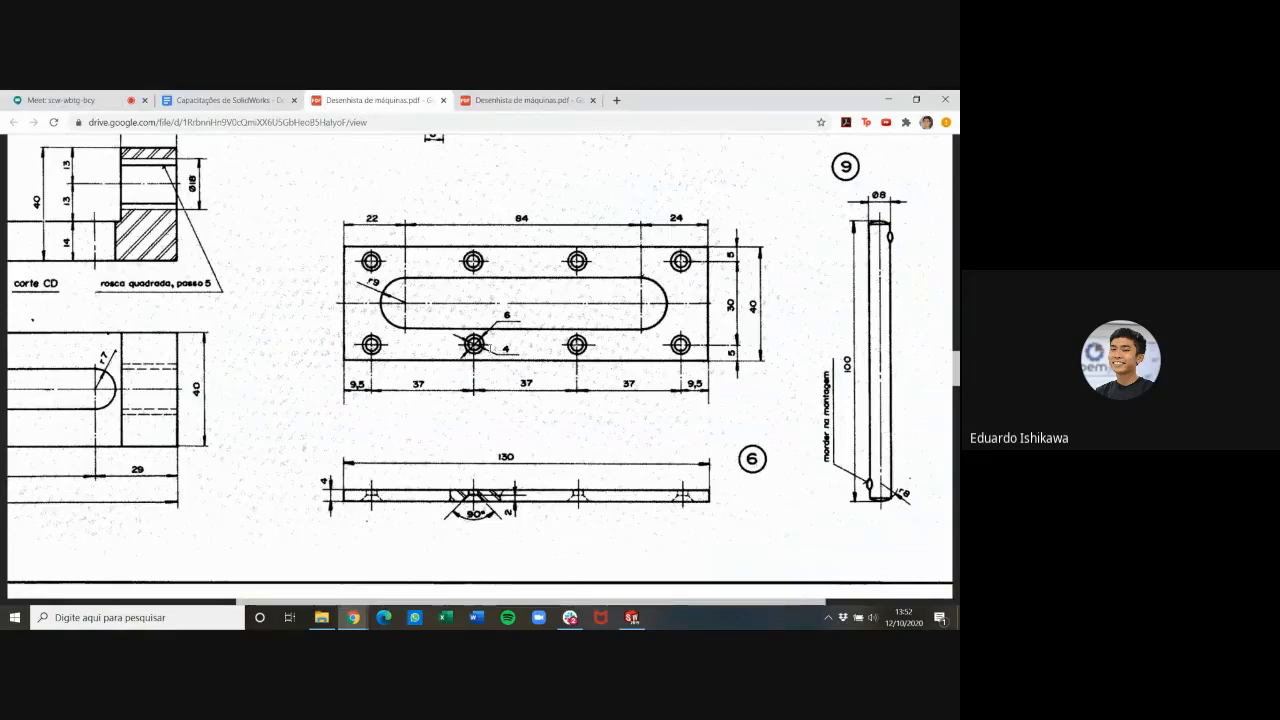
{"action": "left_click", "coordinate": [631, 617]}
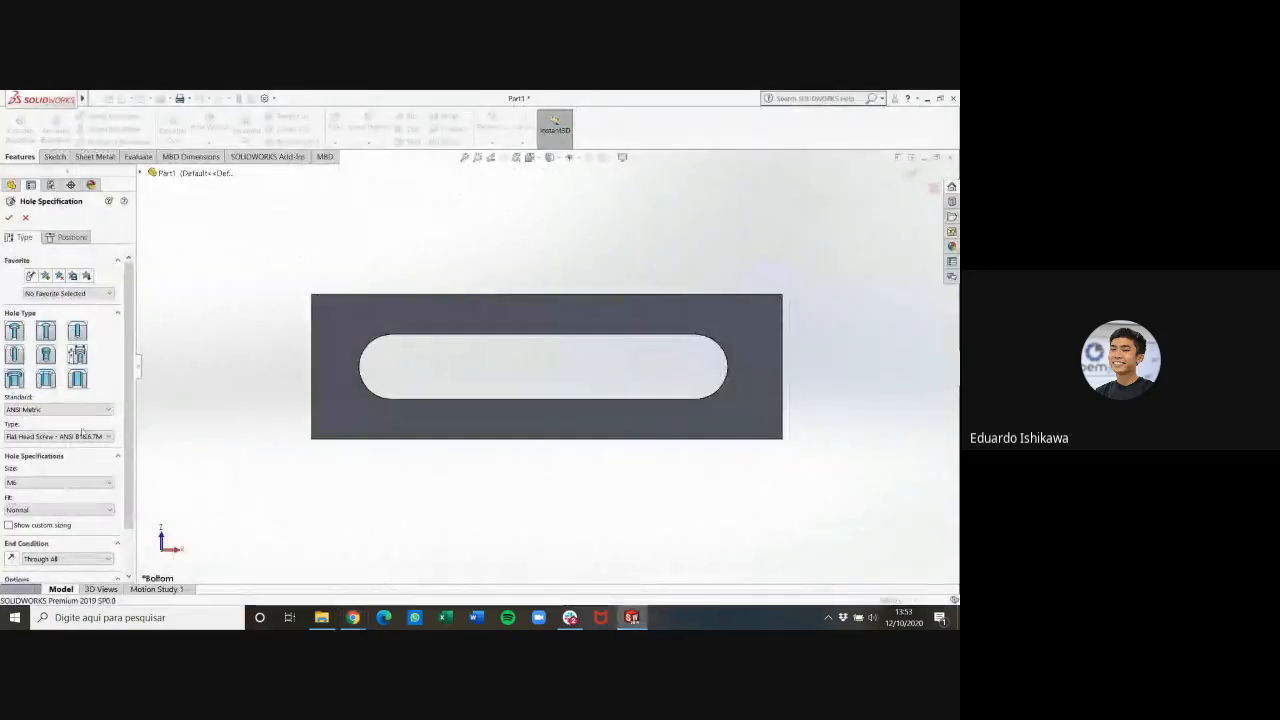
Keep the M6 flat head screw specification, set the fit to Loose, and enable custom sizing for the countersunk hole
{"action": "left_click", "coordinate": [56, 482]}
{"action": "left_click", "coordinate": [56, 484]}
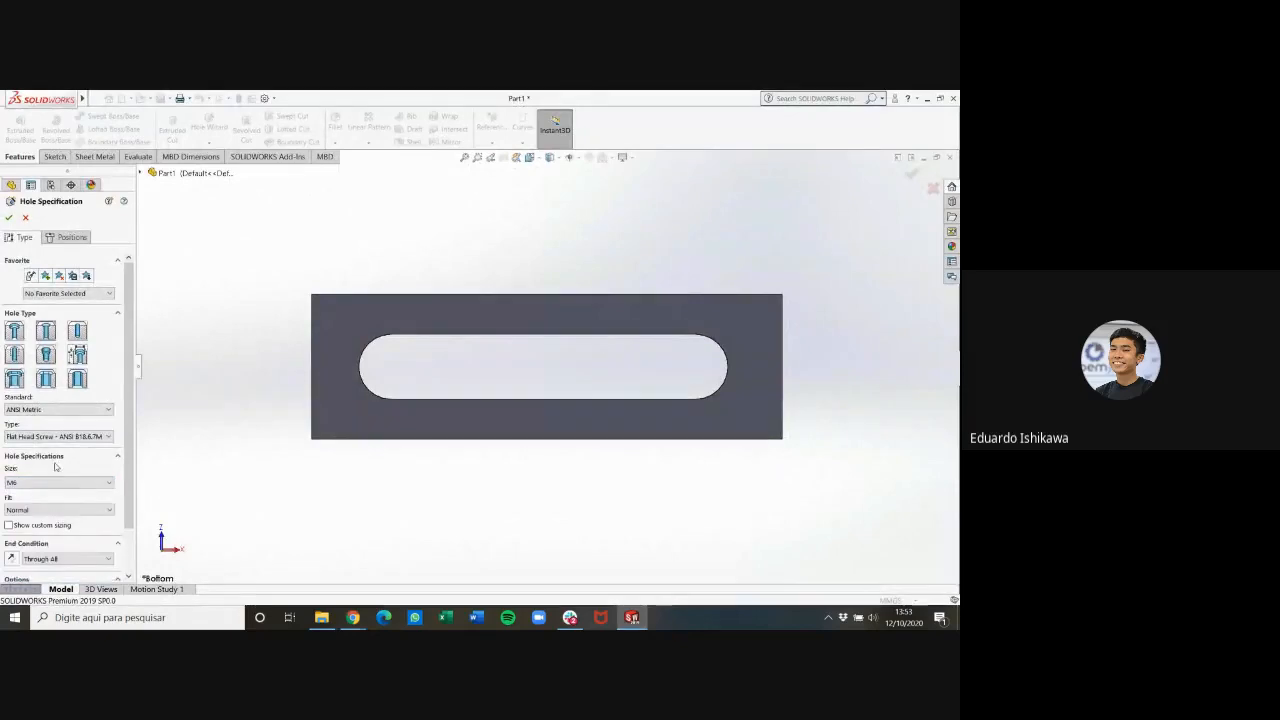
{"action": "scroll", "coordinate": [57, 462], "scroll_direction": "down", "scroll_amount": 3}
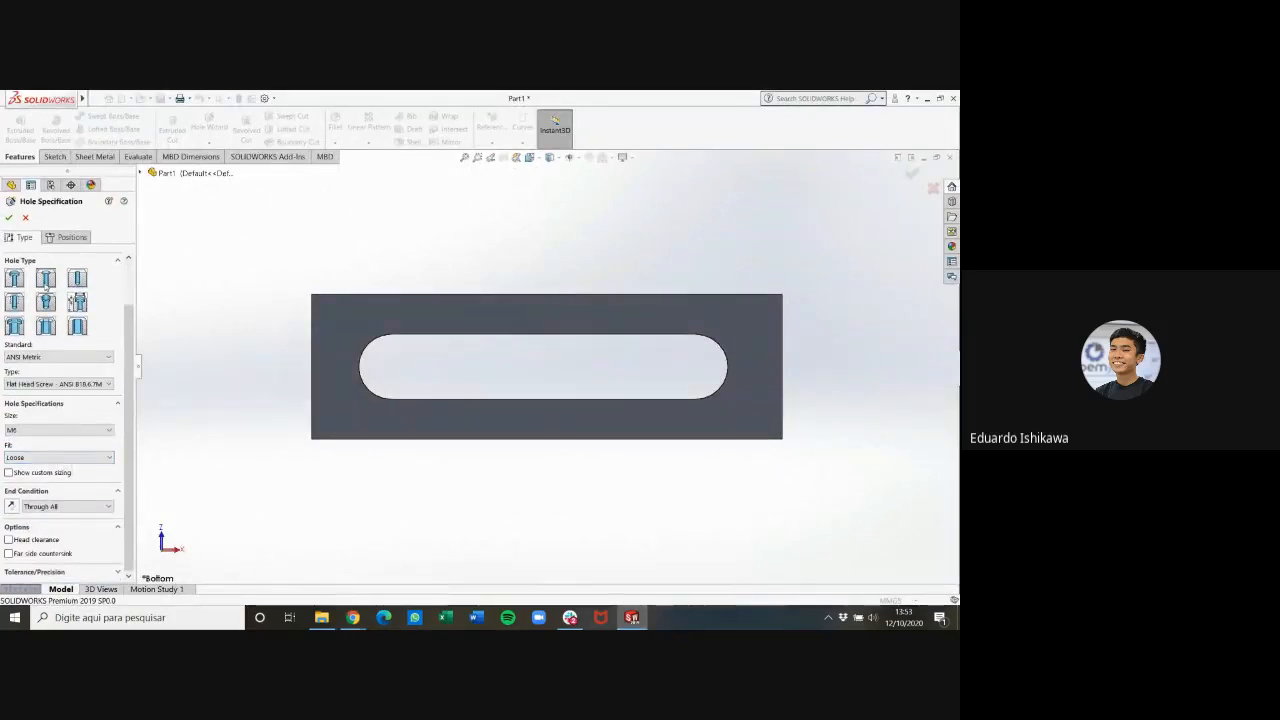
{"action": "left_click", "coordinate": [57, 357]}
{"action": "left_click", "coordinate": [57, 372]}
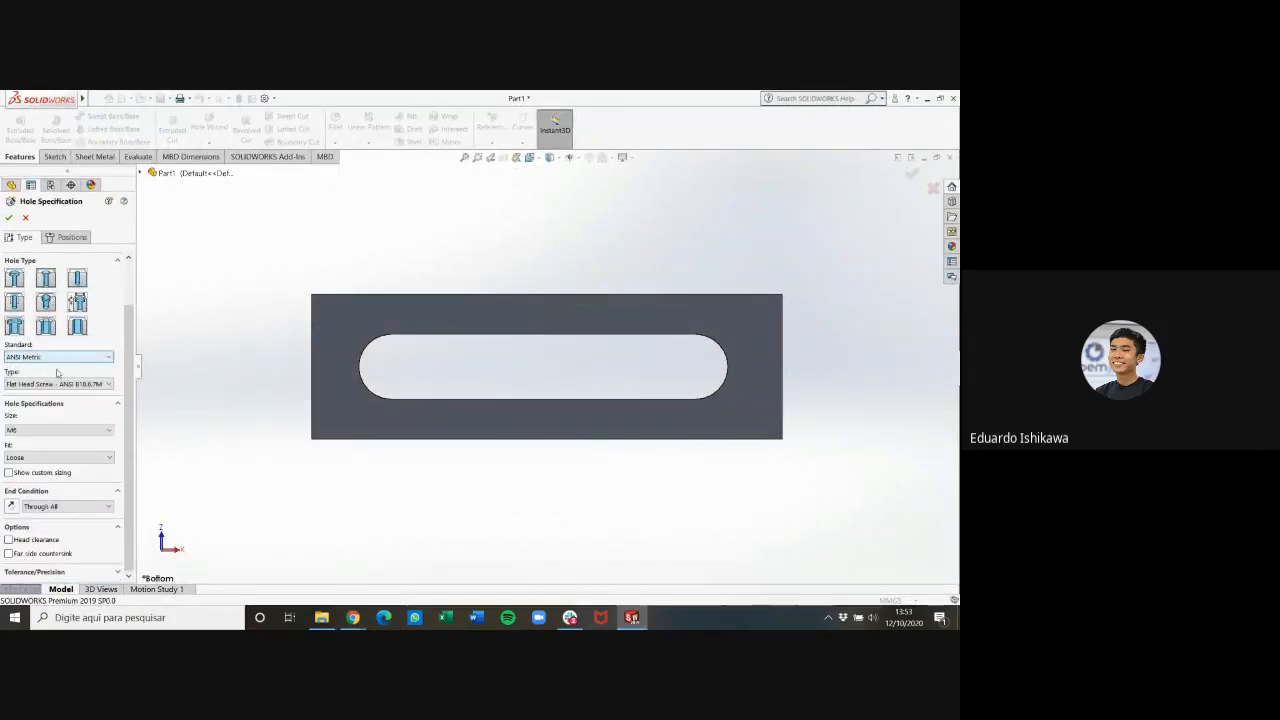
{"action": "left_click", "coordinate": [57, 384]}
{"action": "left_click", "coordinate": [57, 386]}
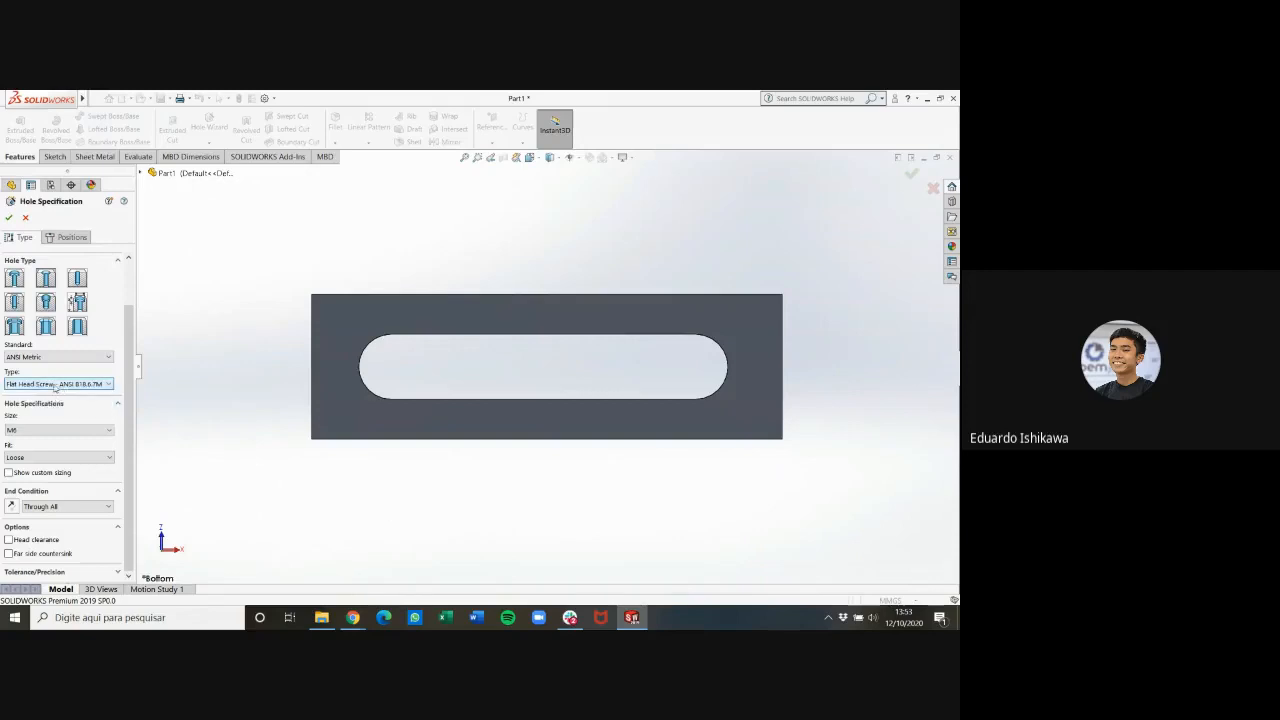
{"action": "left_click", "coordinate": [55, 385]}
{"action": "left_click", "coordinate": [60, 385]}
{"action": "left_click", "coordinate": [40, 431]}
{"action": "left_click", "coordinate": [40, 431]}
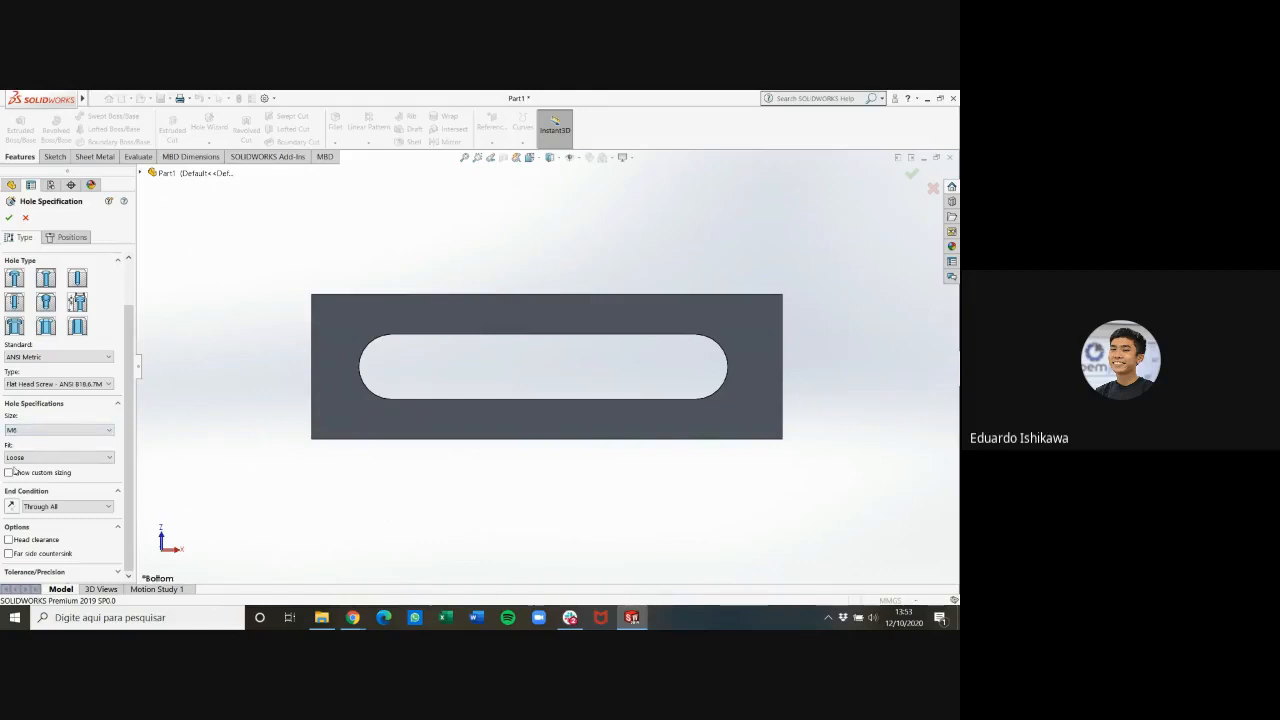
{"action": "left_click", "coordinate": [10, 472]}
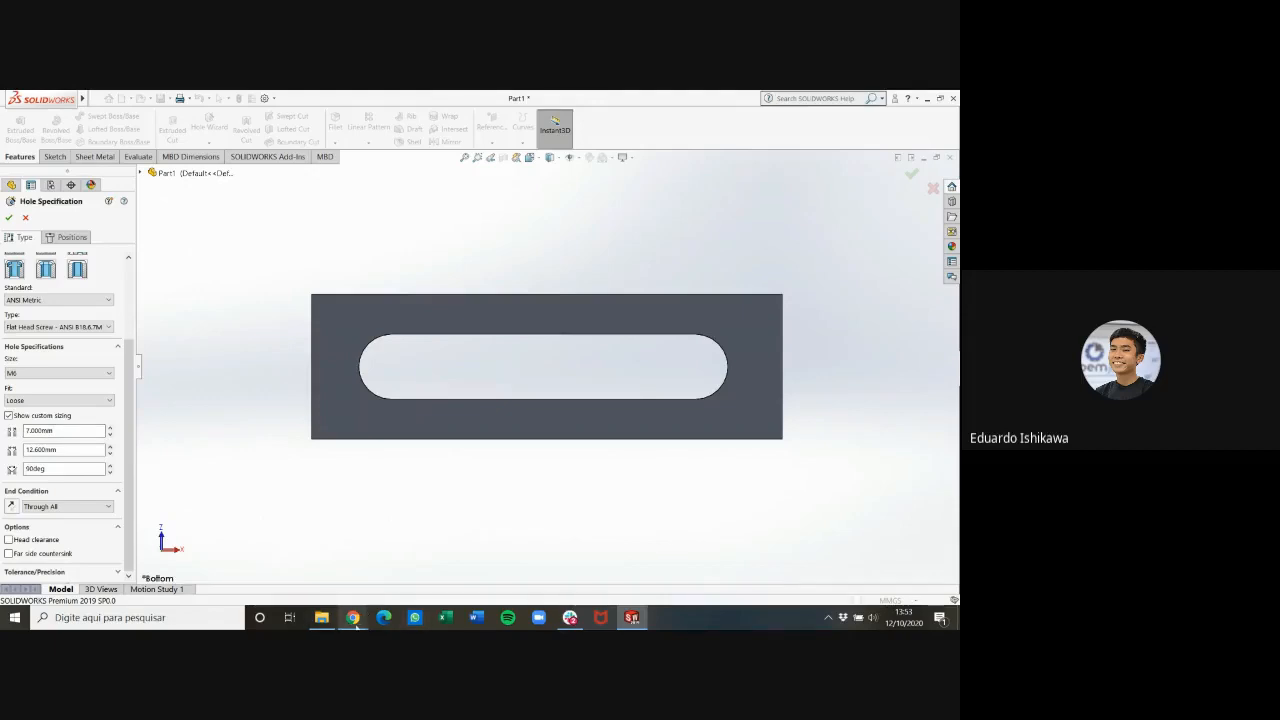
Recheck the hole sizes in the PDF drawing, and set the countersink diameter to 6 mm and the through-hole diameter to 4 mm
{"action": "mouse_move", "coordinate": [356, 625]}
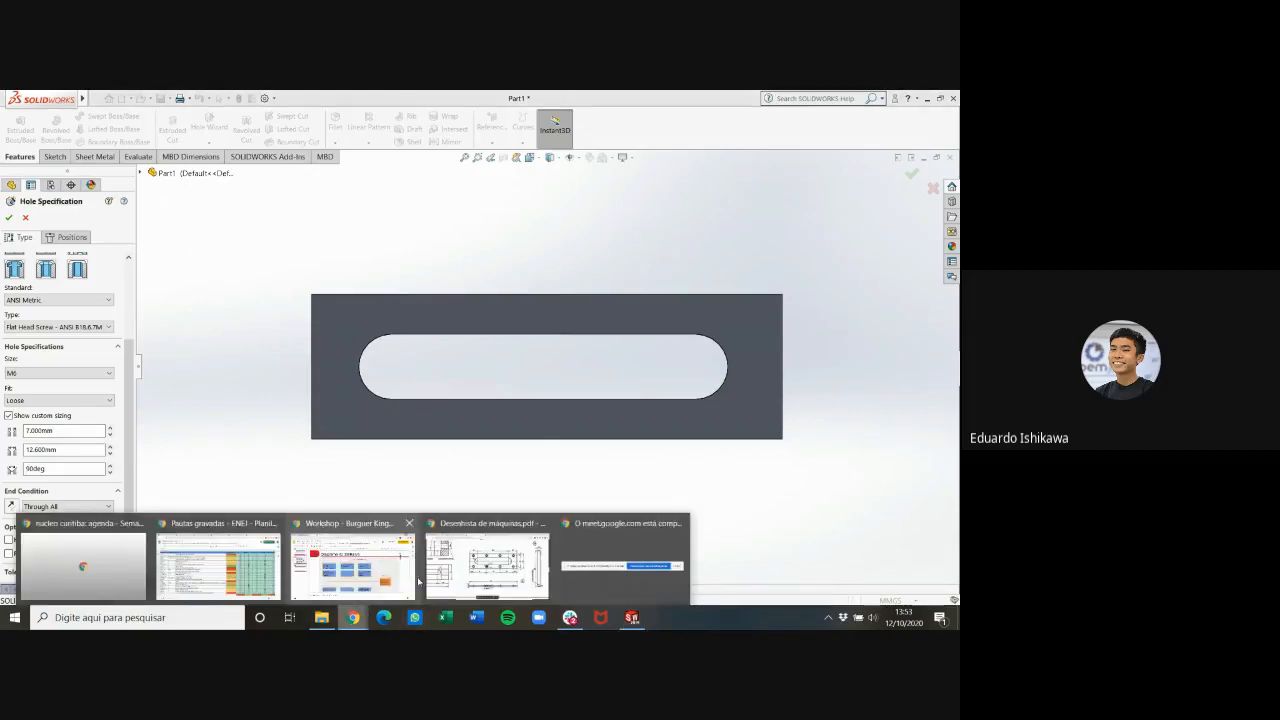
{"action": "left_click", "coordinate": [472, 562]}
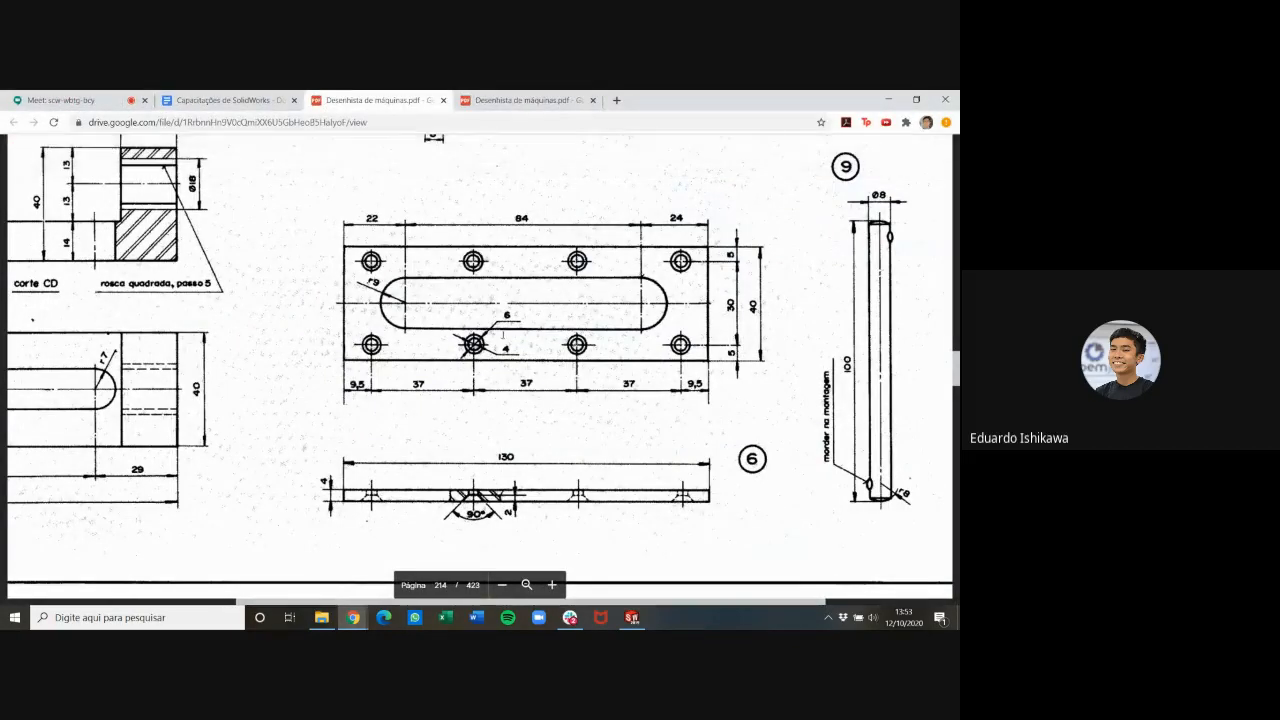
{"action": "left_click", "coordinate": [628, 617]}
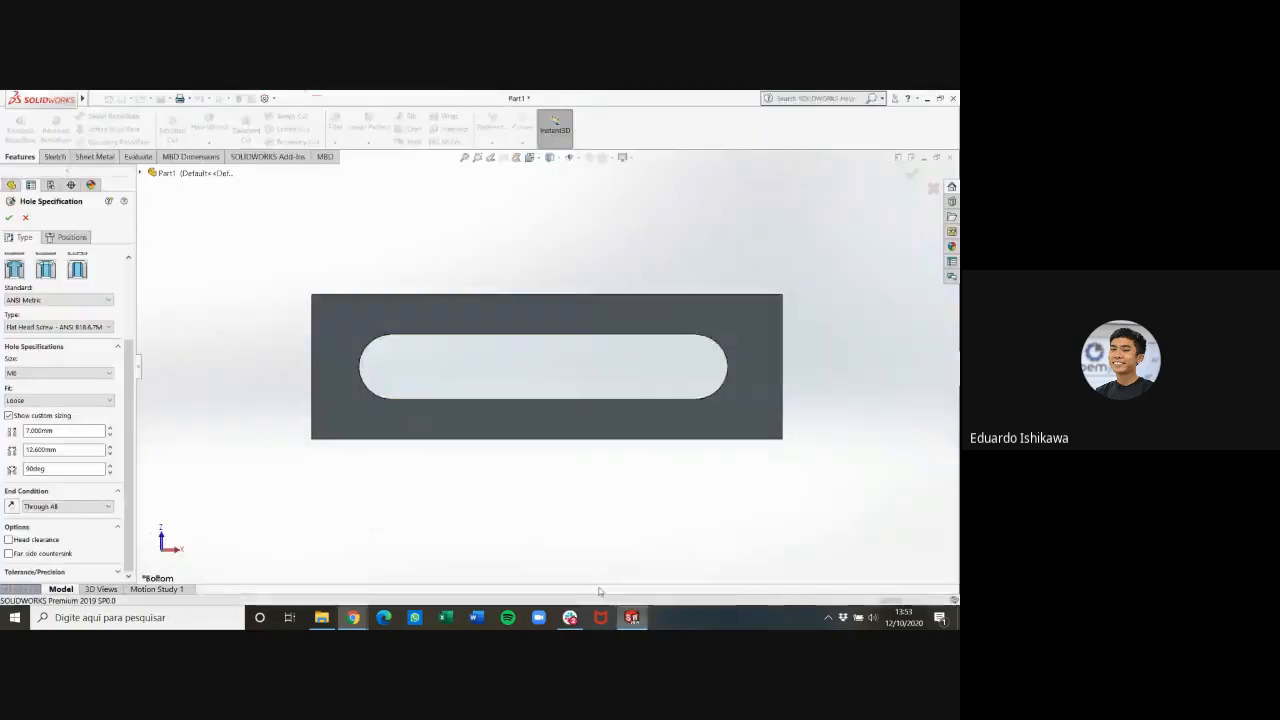
{"action": "double_click", "coordinate": [72, 450]}
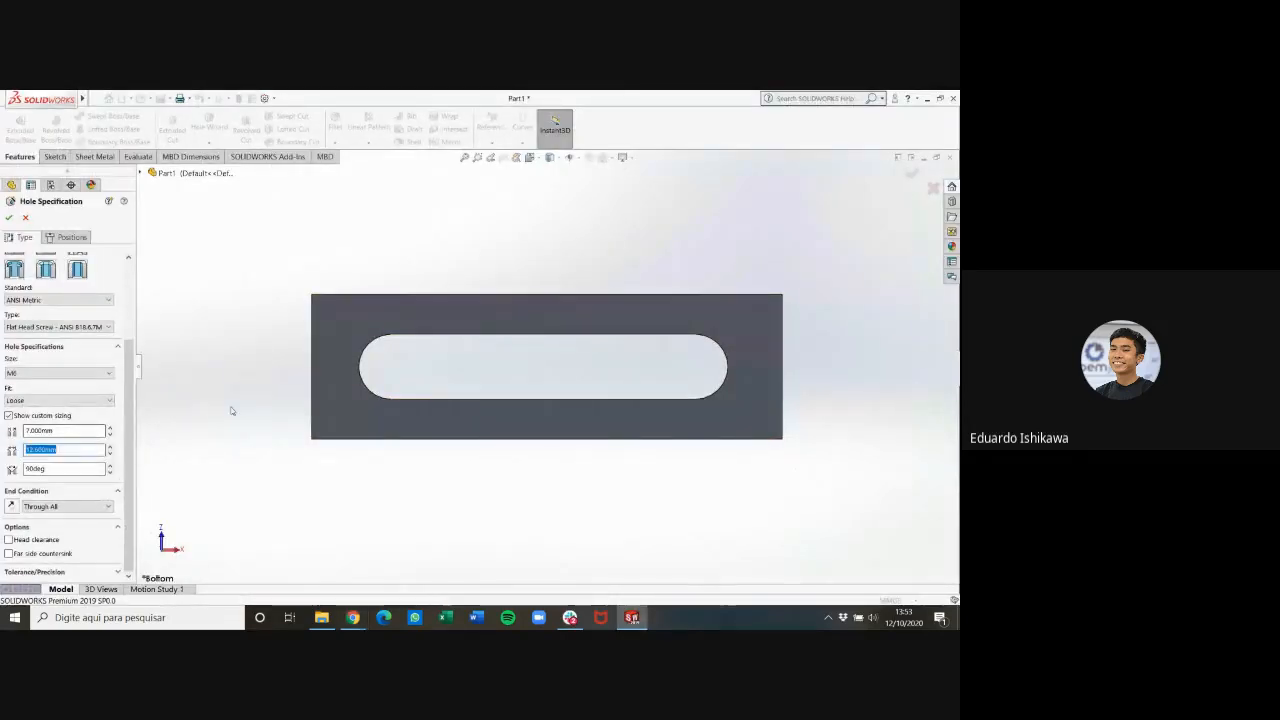
{"action": "type", "text": "6"}
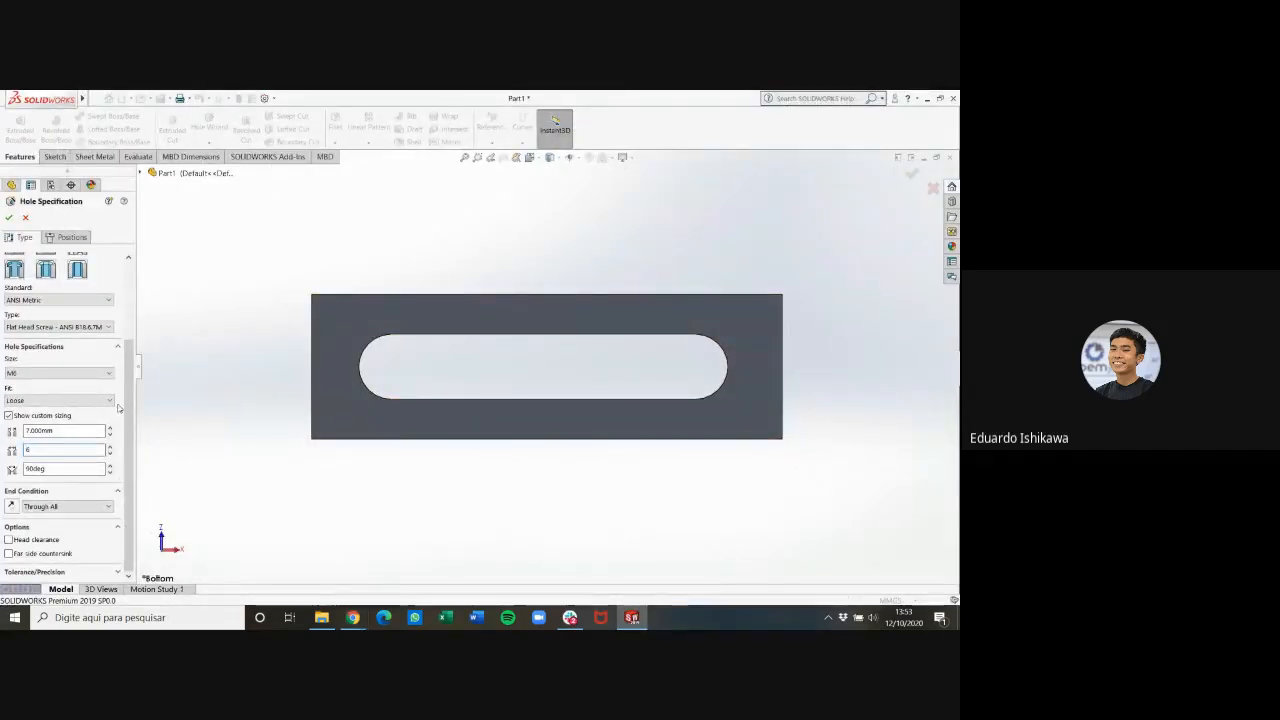
{"action": "double_click", "coordinate": [83, 431]}
{"action": "type", "text": "4"}
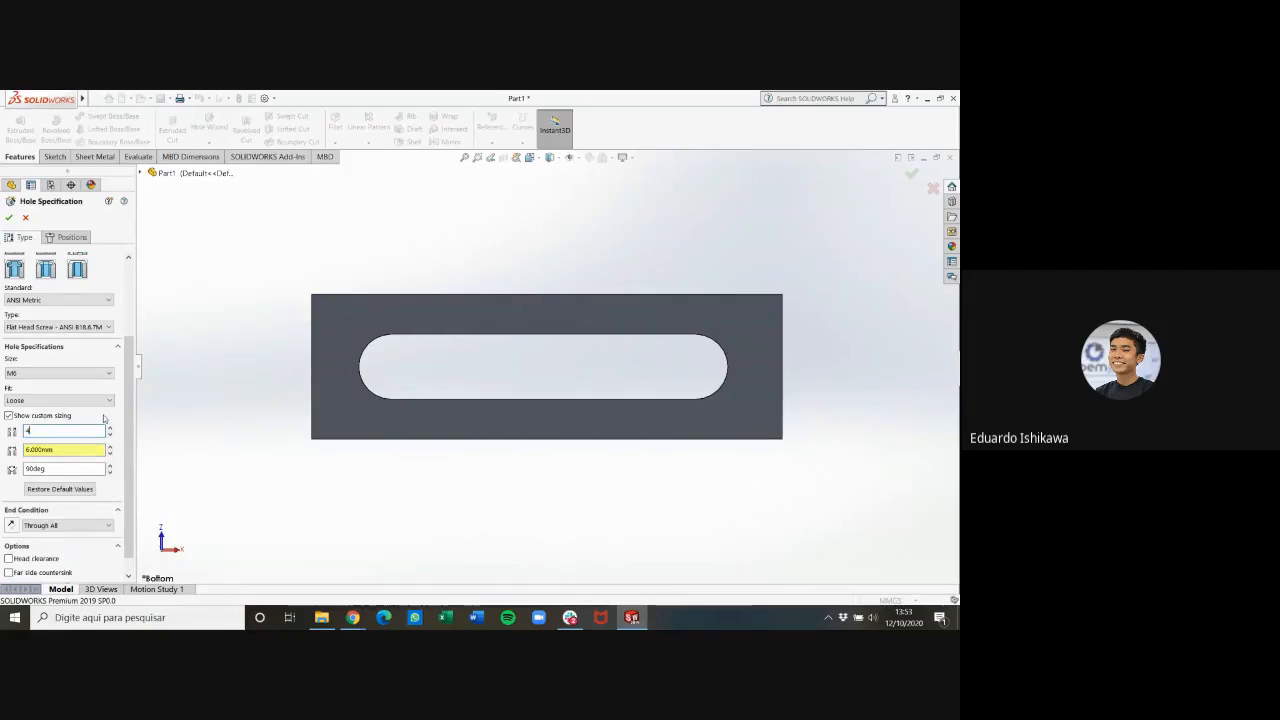
{"action": "key", "text": "Return"}
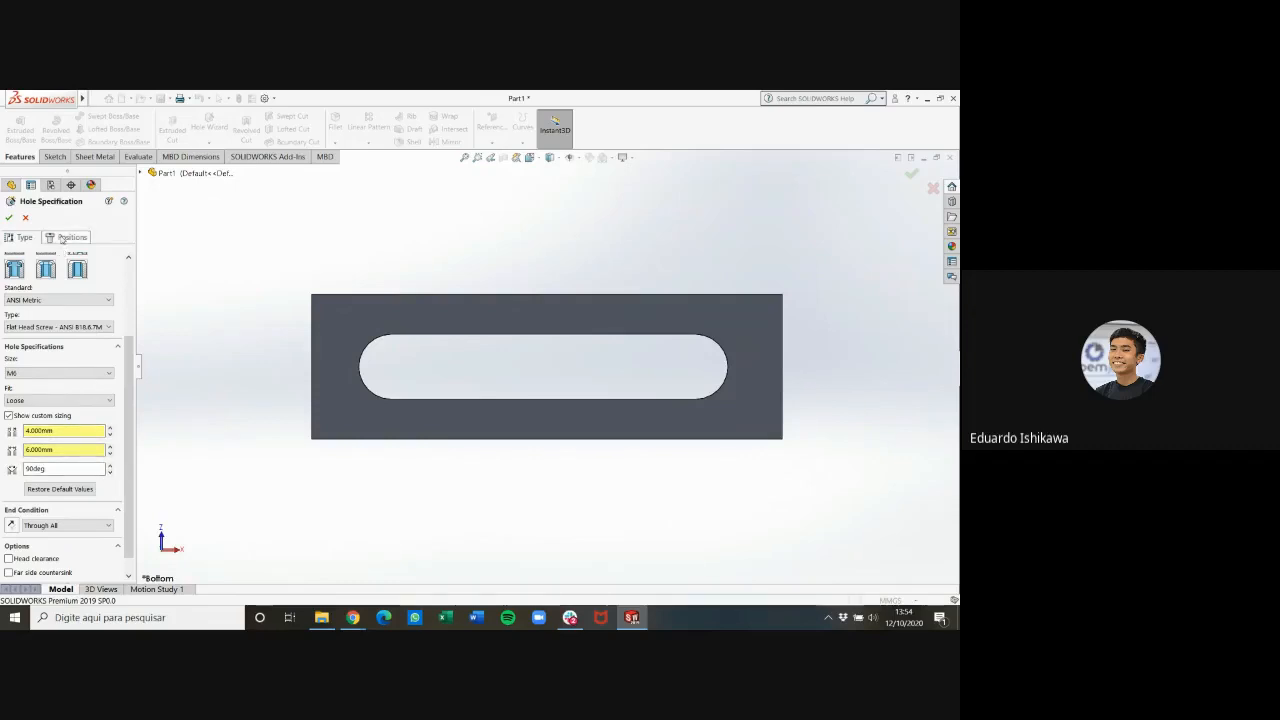
{"action": "scroll", "coordinate": [54, 480], "scroll_direction": "down", "scroll_amount": 1}
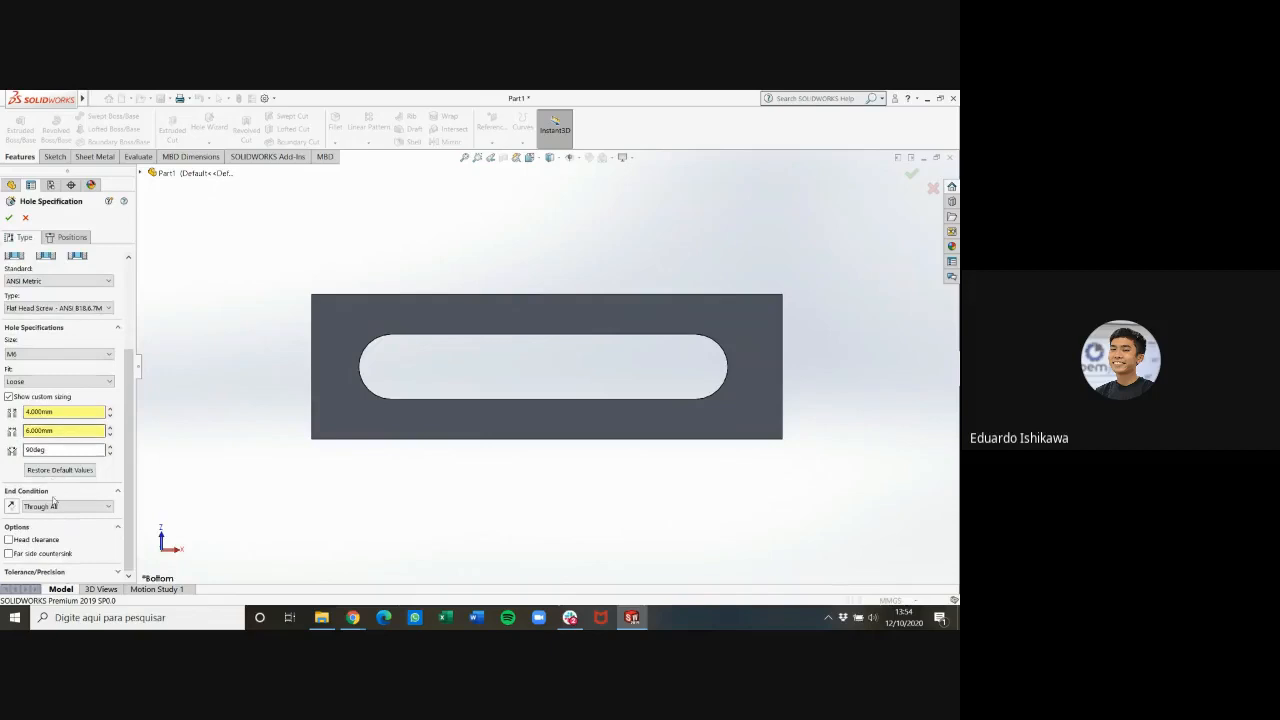
Place one countersunk hole on the plate's bottom face, near the corner beside the slot's rounded end
{"action": "left_click", "coordinate": [65, 238]}
{"action": "left_click", "coordinate": [345, 430]}
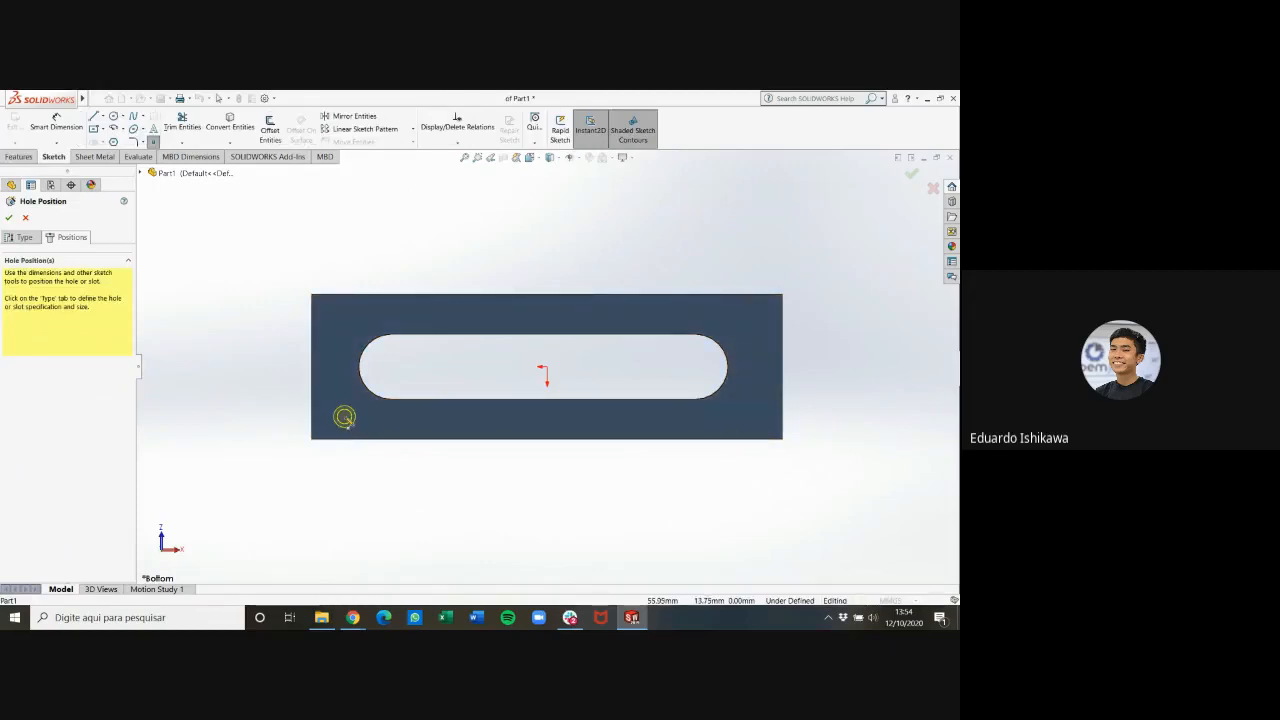
{"action": "mouse_move", "coordinate": [345, 414]}
{"action": "middle_mouse_down"}
{"action": "mouse_move", "coordinate": [323, 489]}
{"action": "mouse_move", "coordinate": [329, 529]}
{"action": "middle_mouse_up"}
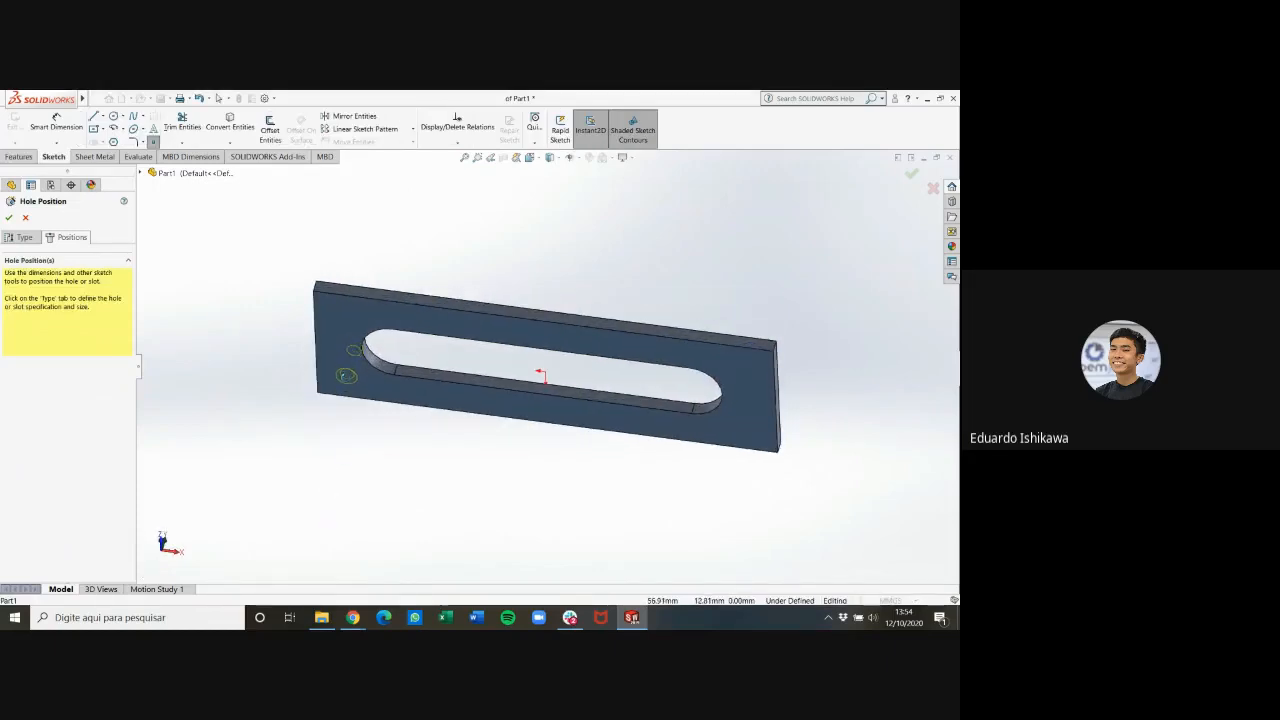
{"action": "middle_click_drag", "start_coordinate": [345, 362], "coordinate": [341, 285]}
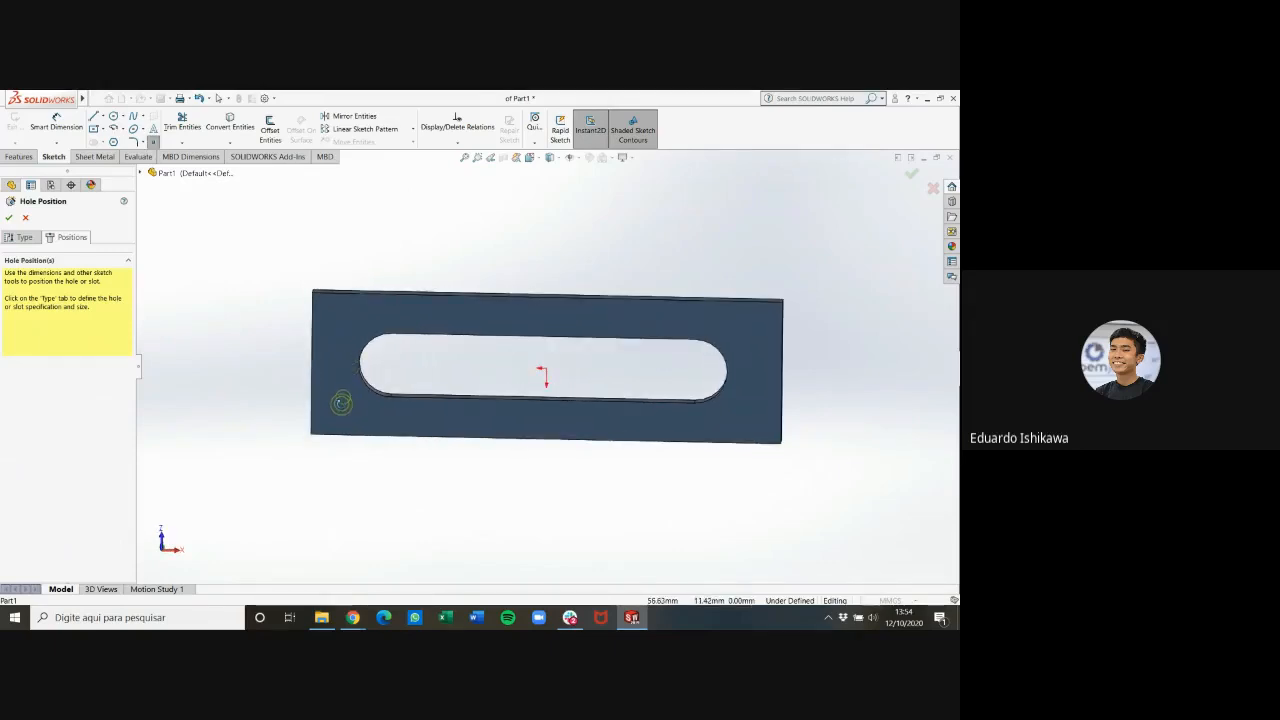
{"action": "left_click", "coordinate": [341, 406]}
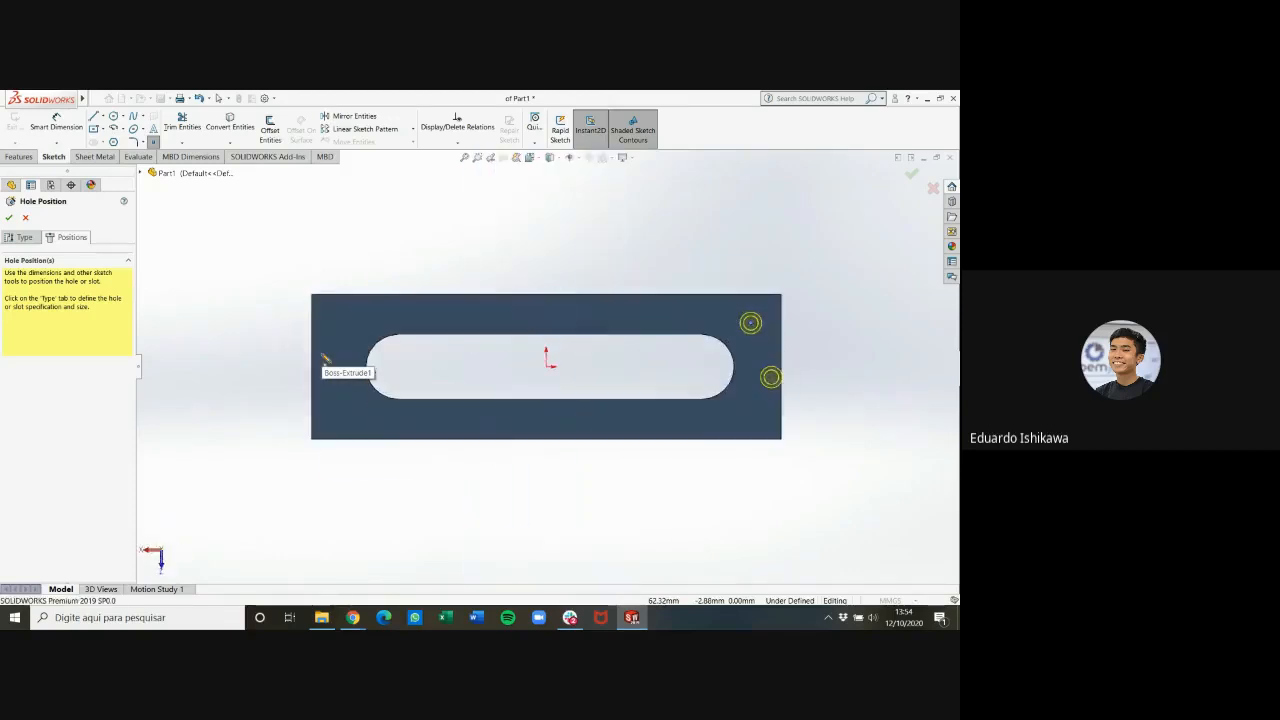
{"action": "scroll", "coordinate": [725, 314], "scroll_direction": "up", "scroll_amount": 3}
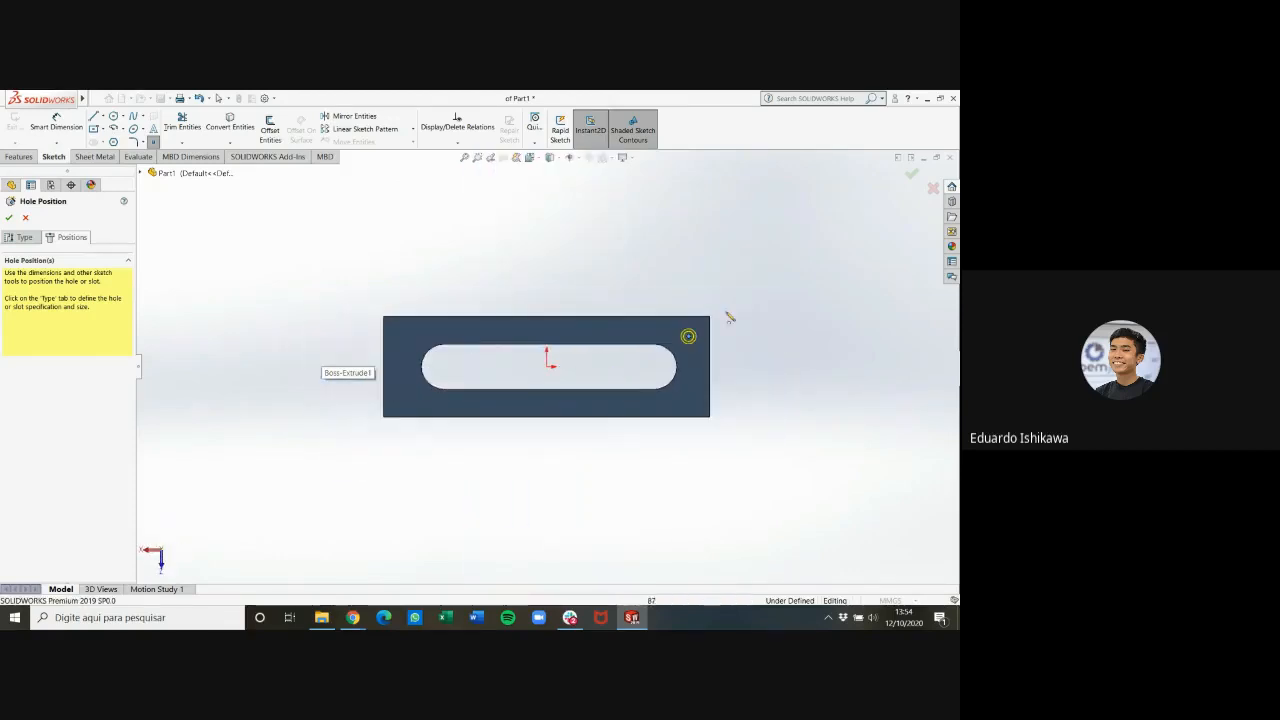
{"action": "scroll", "coordinate": [704, 329], "scroll_direction": "down", "scroll_amount": 6}
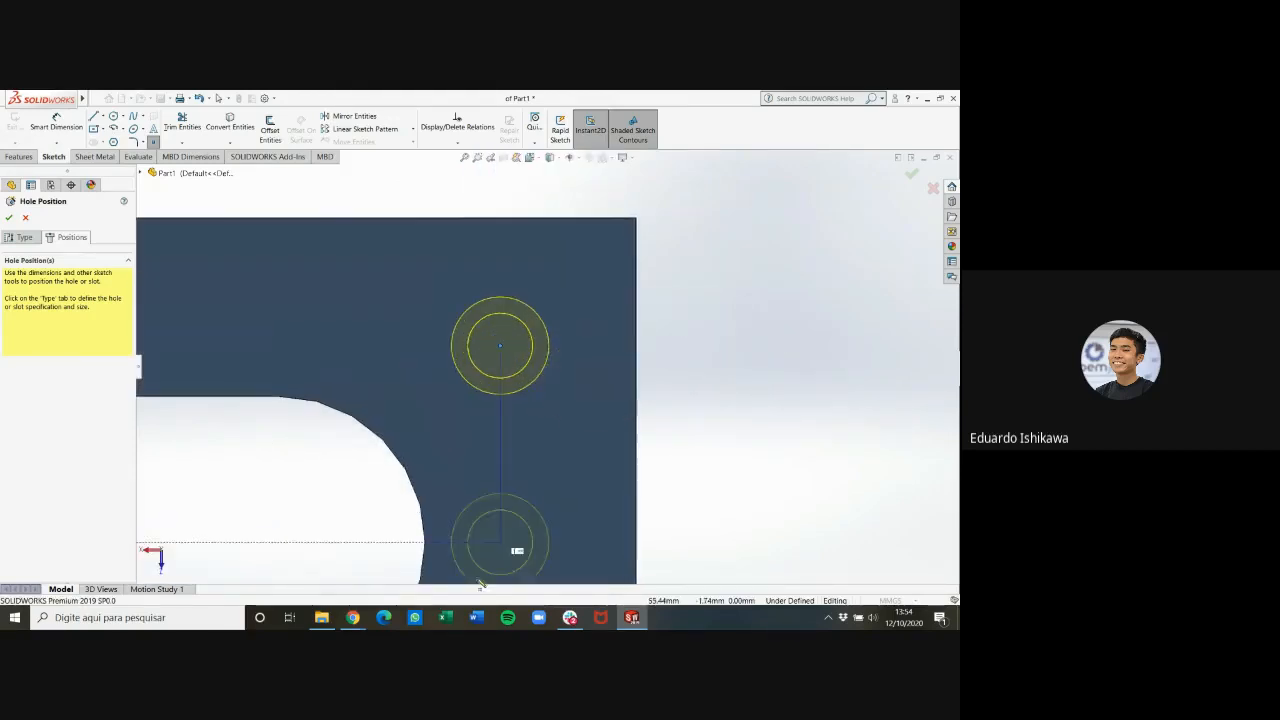
Check the hole offsets from the plate edges in the PDF drawing and return to the hole position sketch in SOLIDWORKS
{"action": "mouse_move", "coordinate": [353, 617]}
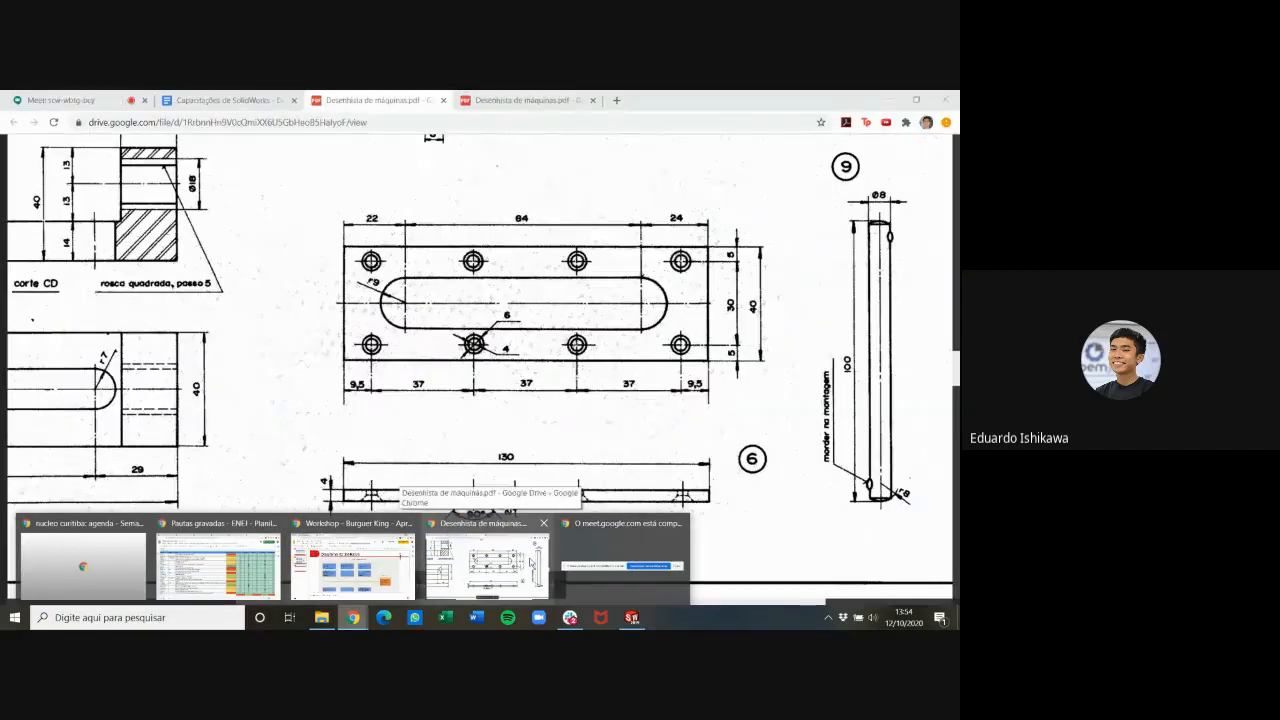
{"action": "left_click", "coordinate": [530, 563]}
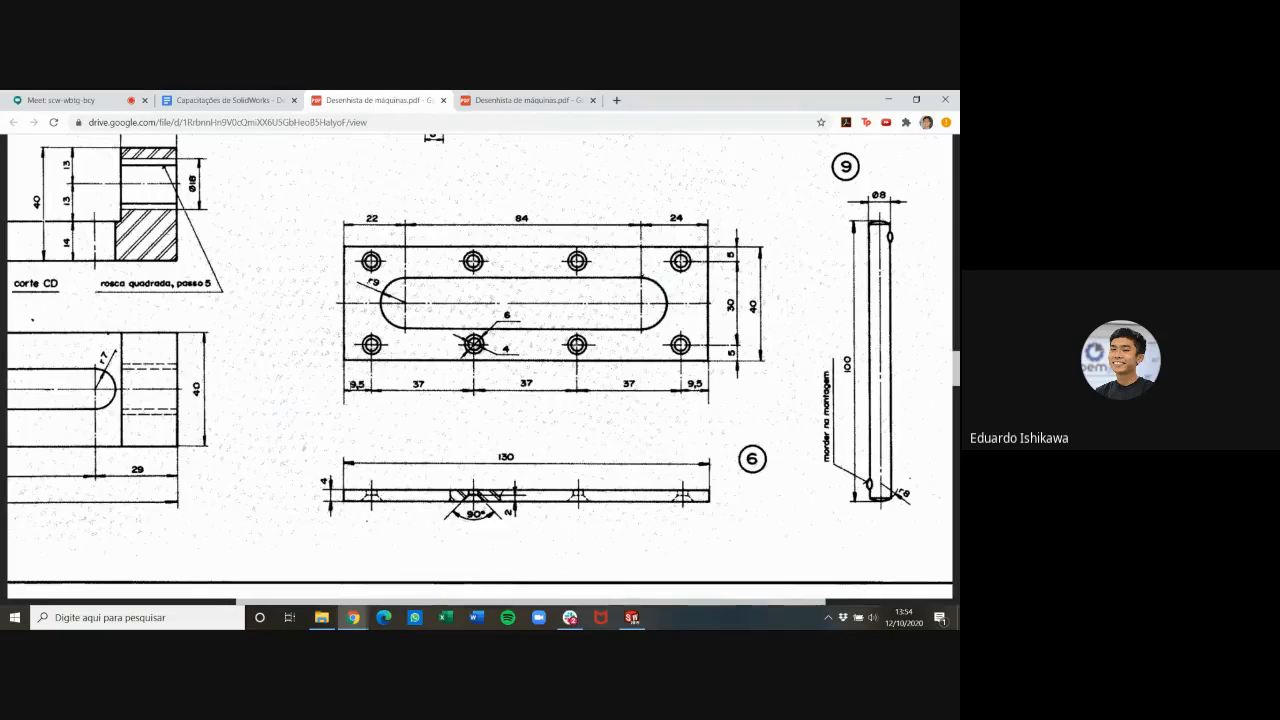
{"action": "left_click", "coordinate": [631, 617]}
{"action": "scroll", "coordinate": [520, 388], "scroll_direction": "up", "scroll_amount": 5}
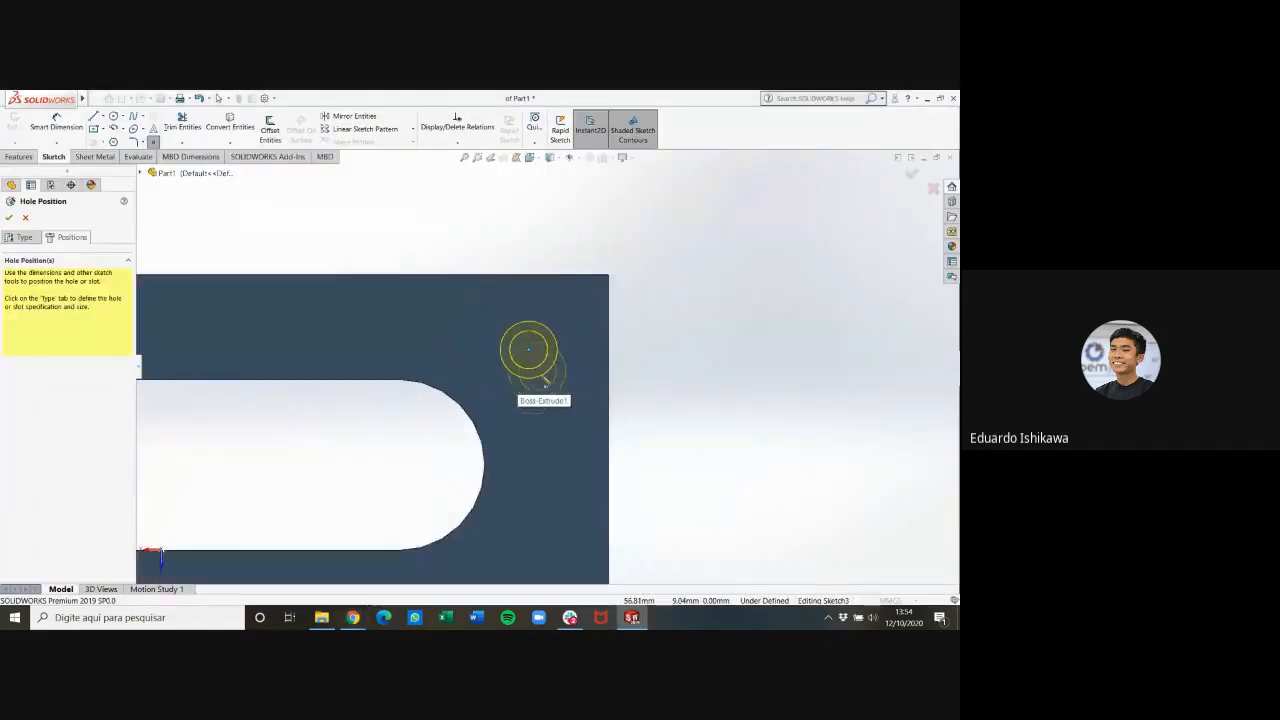
{"action": "key", "text": "ctrl+6"}
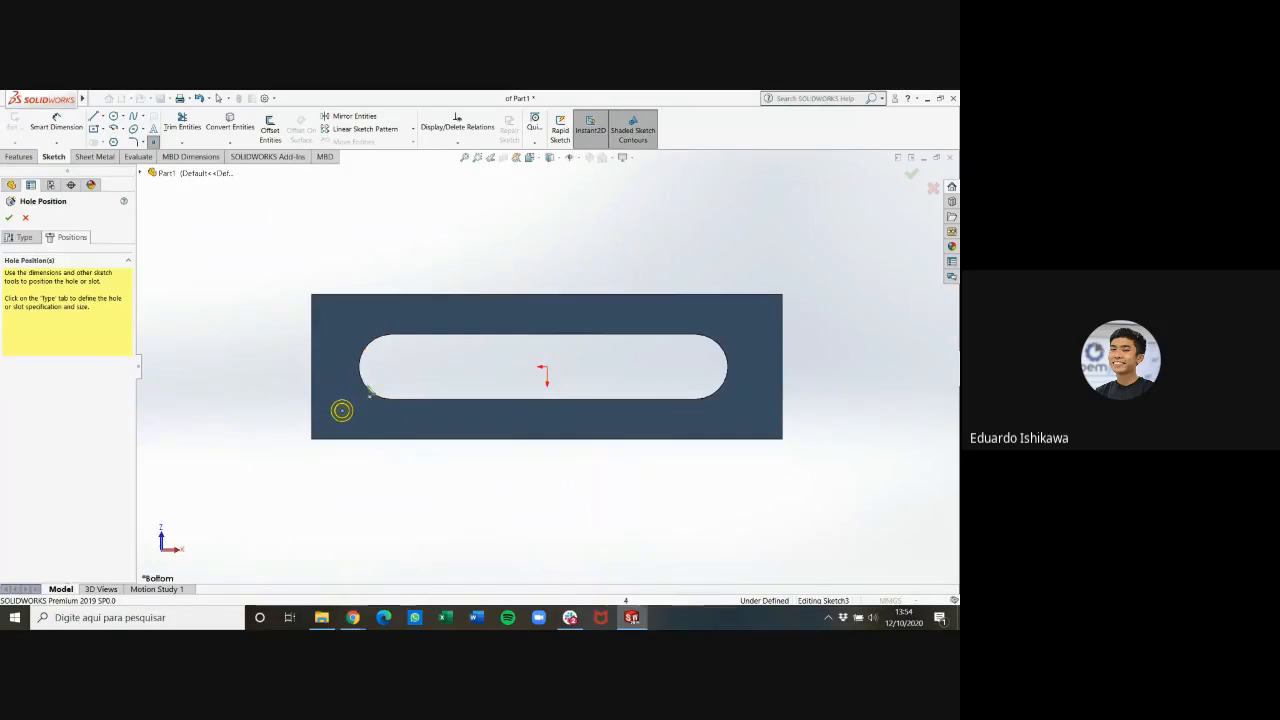
{"action": "scroll", "coordinate": [376, 424], "scroll_direction": "down", "scroll_amount": 1}
{"action": "scroll", "coordinate": [383, 412], "scroll_direction": "up", "scroll_amount": 3}
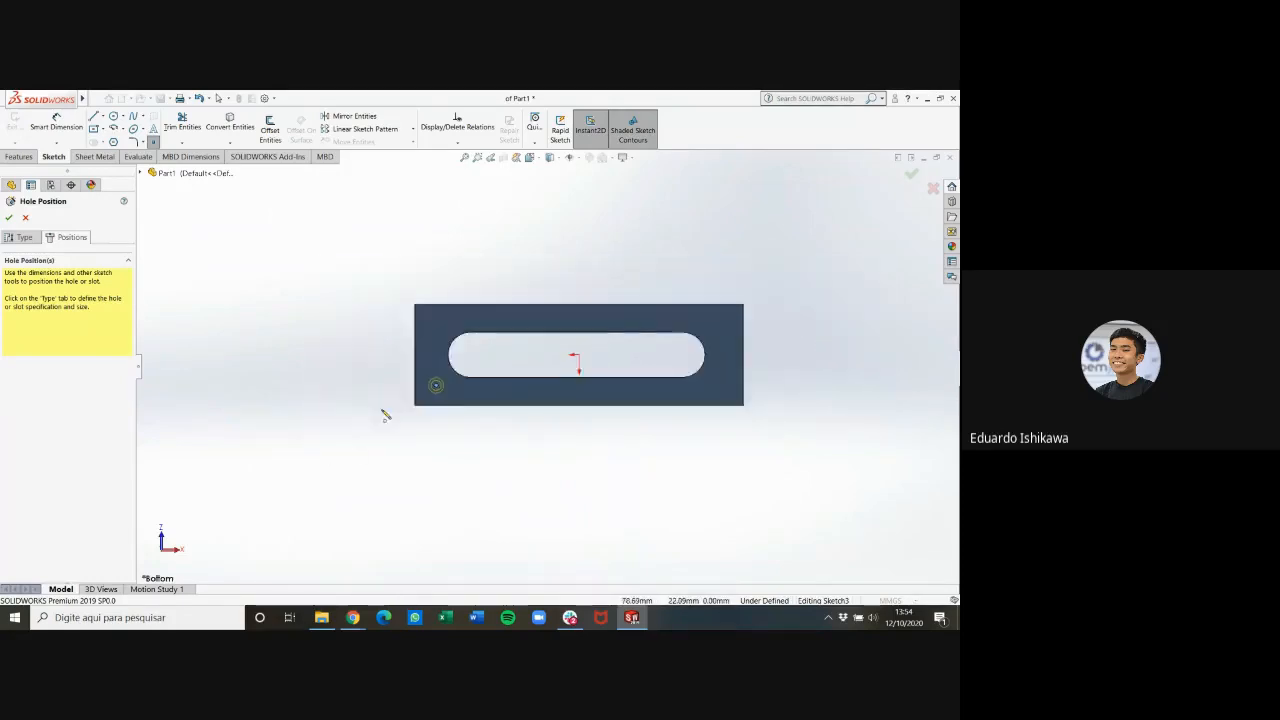
{"action": "scroll", "coordinate": [385, 415], "scroll_direction": "down", "scroll_amount": 4}
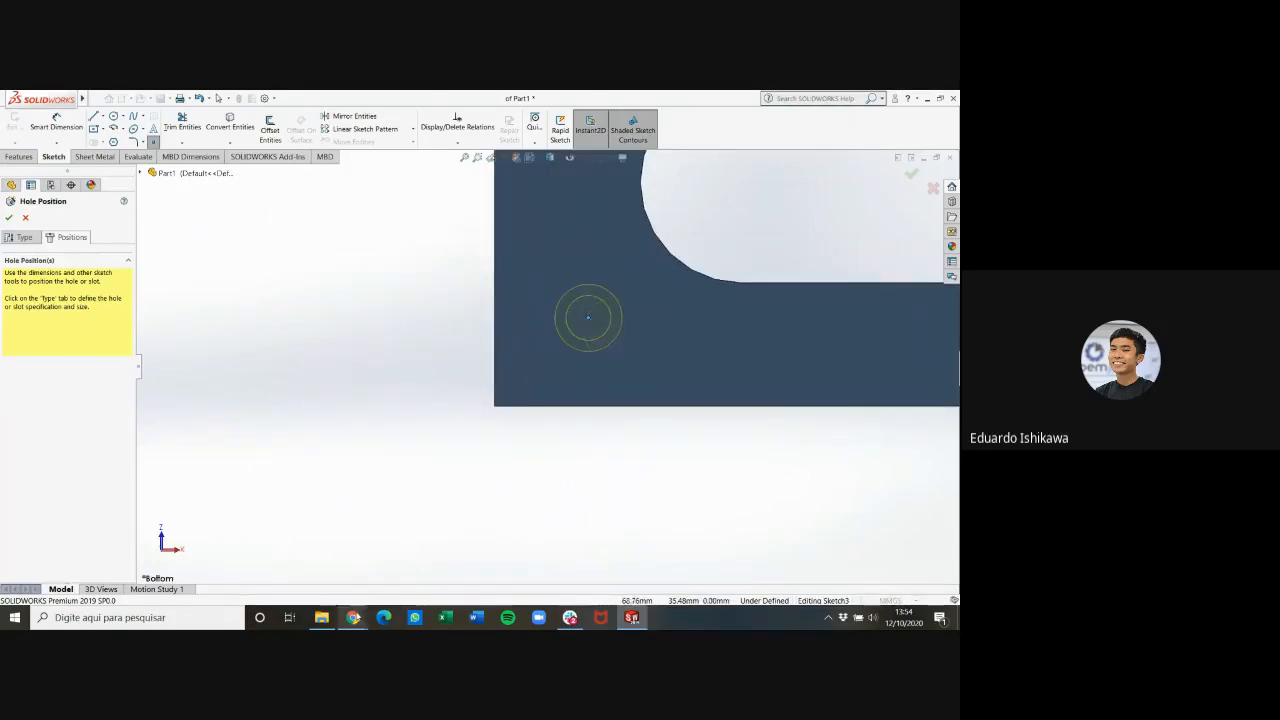
{"action": "left_click", "coordinate": [353, 617]}
{"action": "mouse_move", "coordinate": [462, 577]}
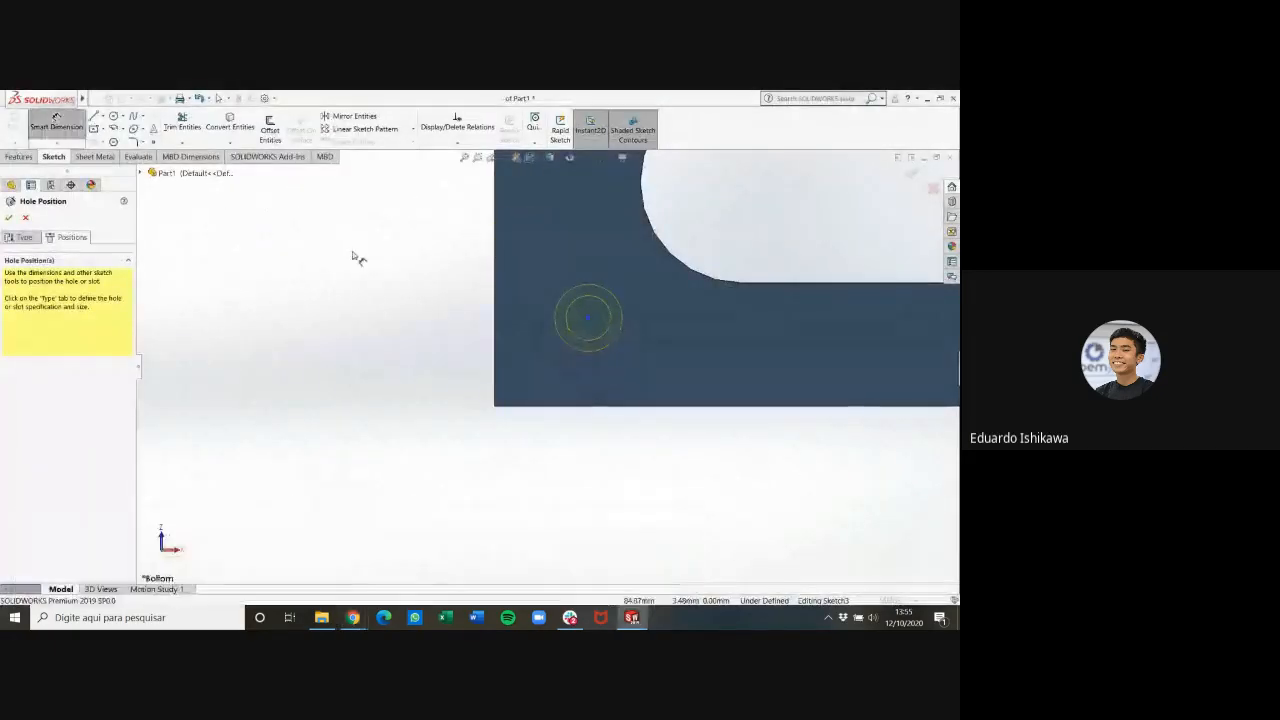
Dimension the hole centre 9.5 mm from the plate's nearest short edge
{"action": "left_click", "coordinate": [588, 321]}
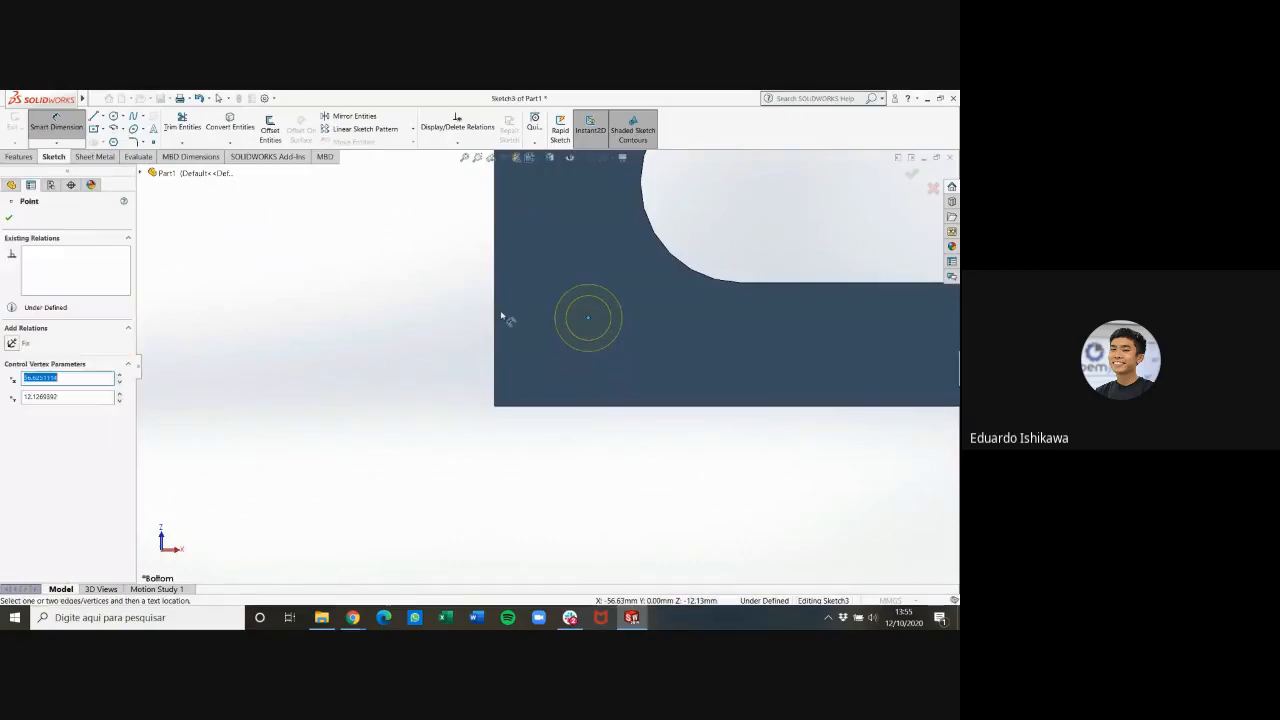
{"action": "left_click", "coordinate": [495, 323]}
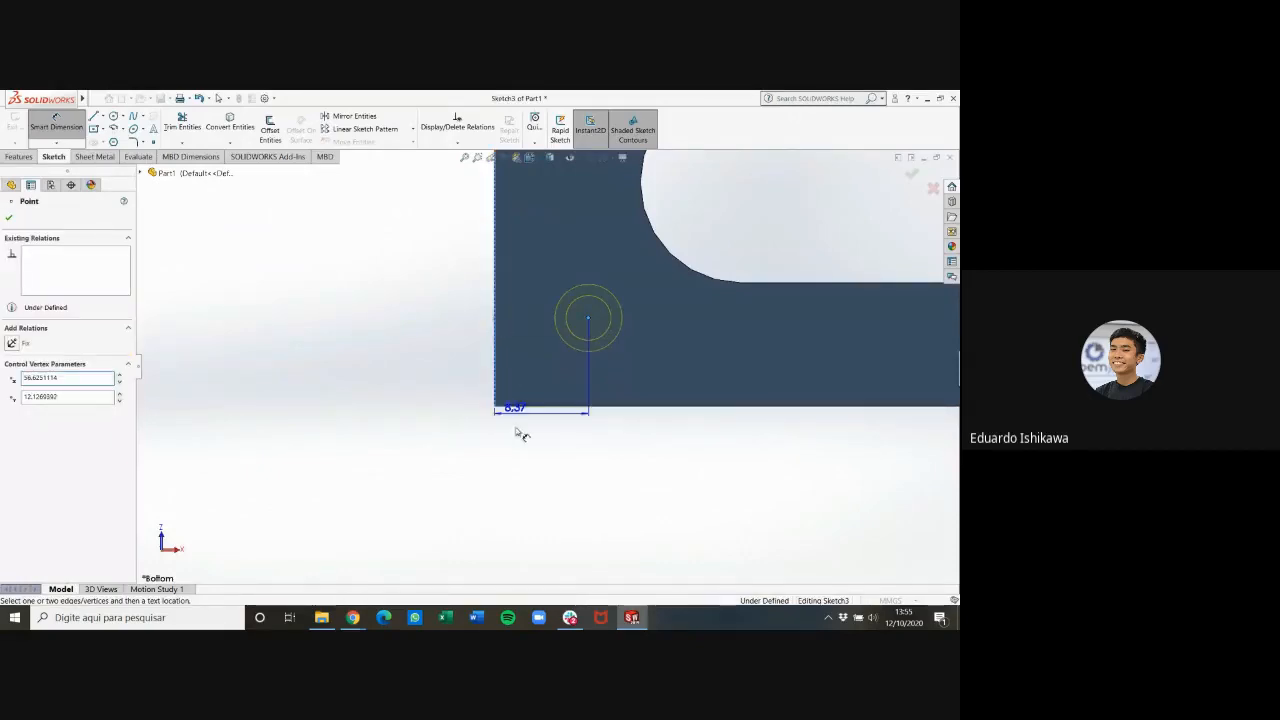
{"action": "left_click", "coordinate": [545, 497]}
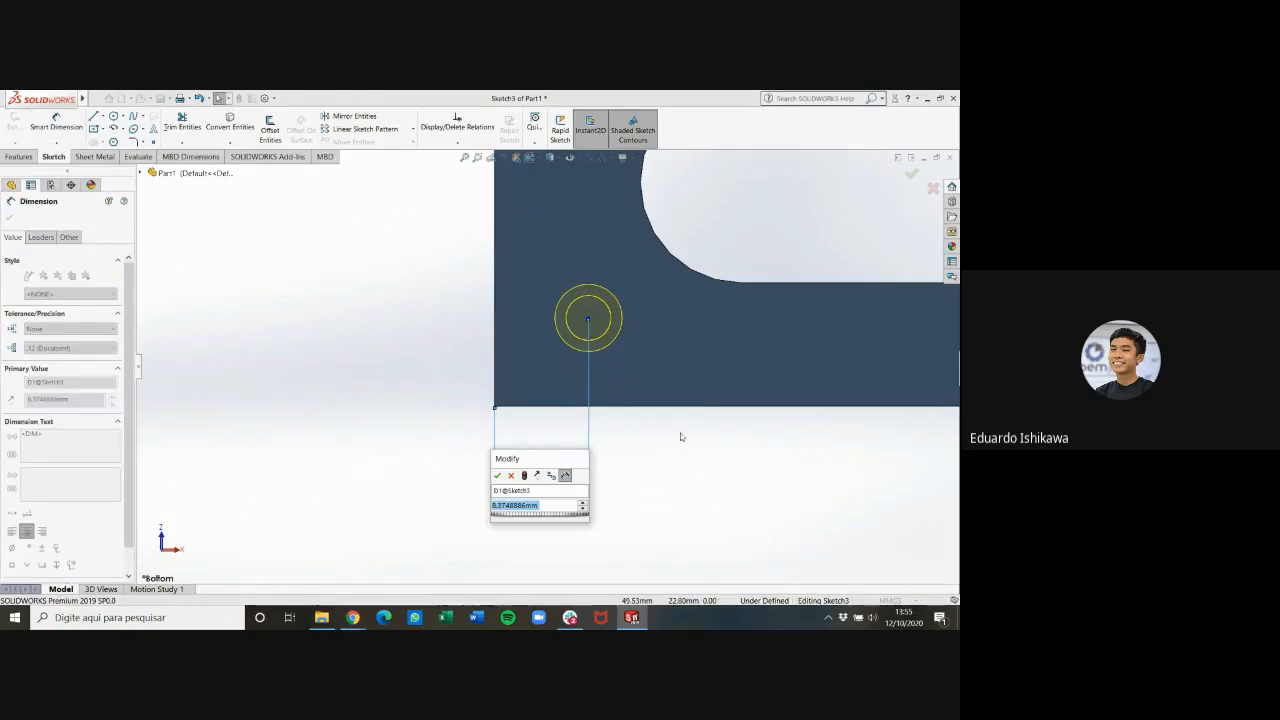
{"action": "type", "text": "9.5"}
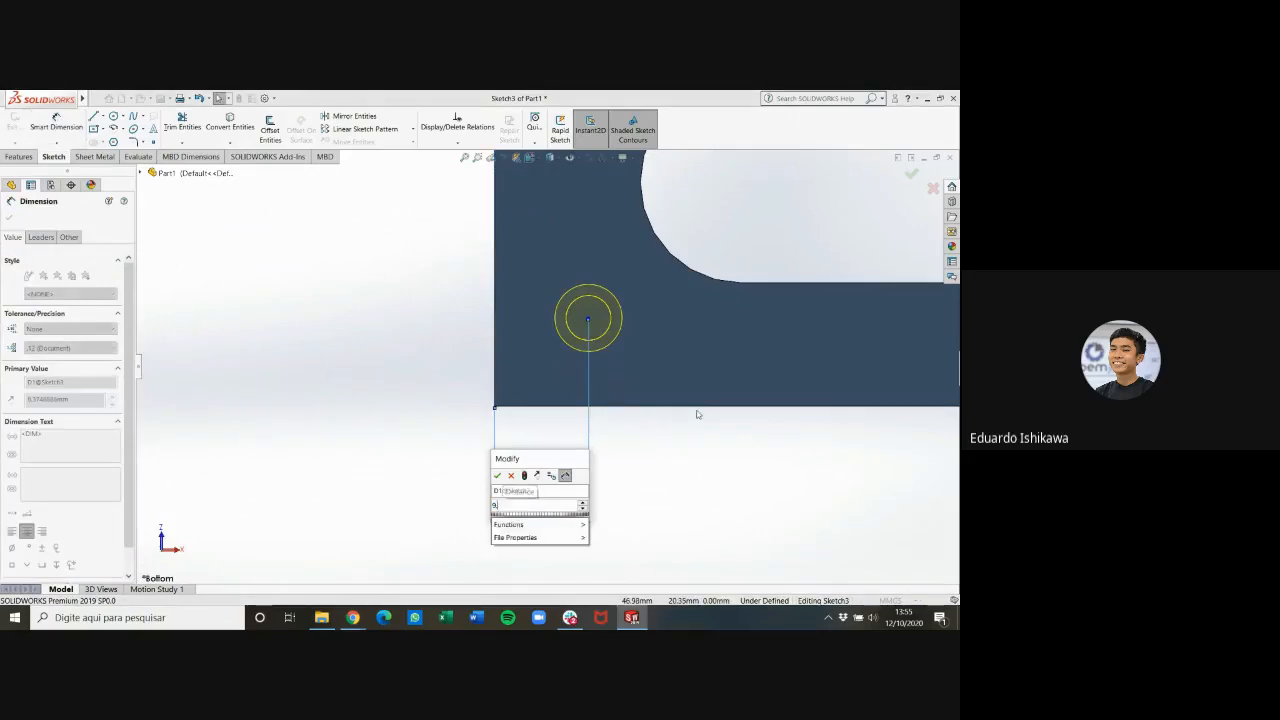
{"action": "key", "text": "Return"}
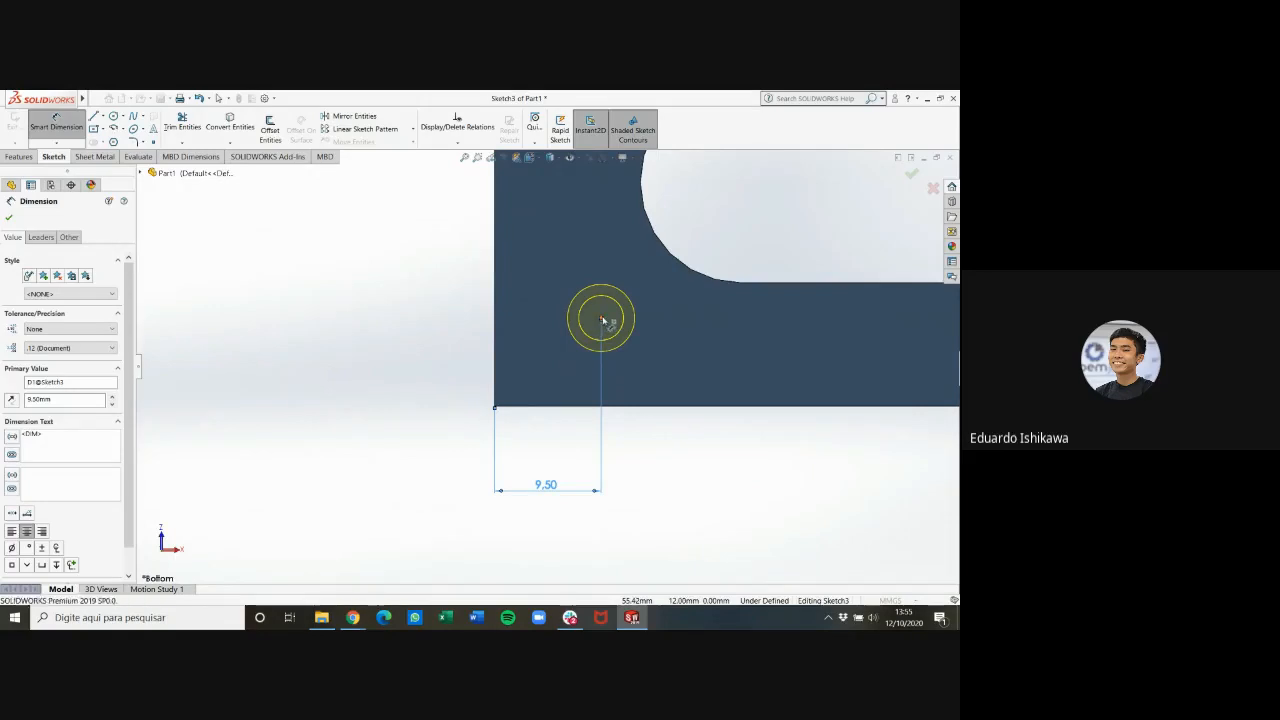
Dimension the hole centre 5 mm from the plate's nearest long edge
{"action": "left_click", "coordinate": [602, 319]}
{"action": "left_click", "coordinate": [613, 409]}
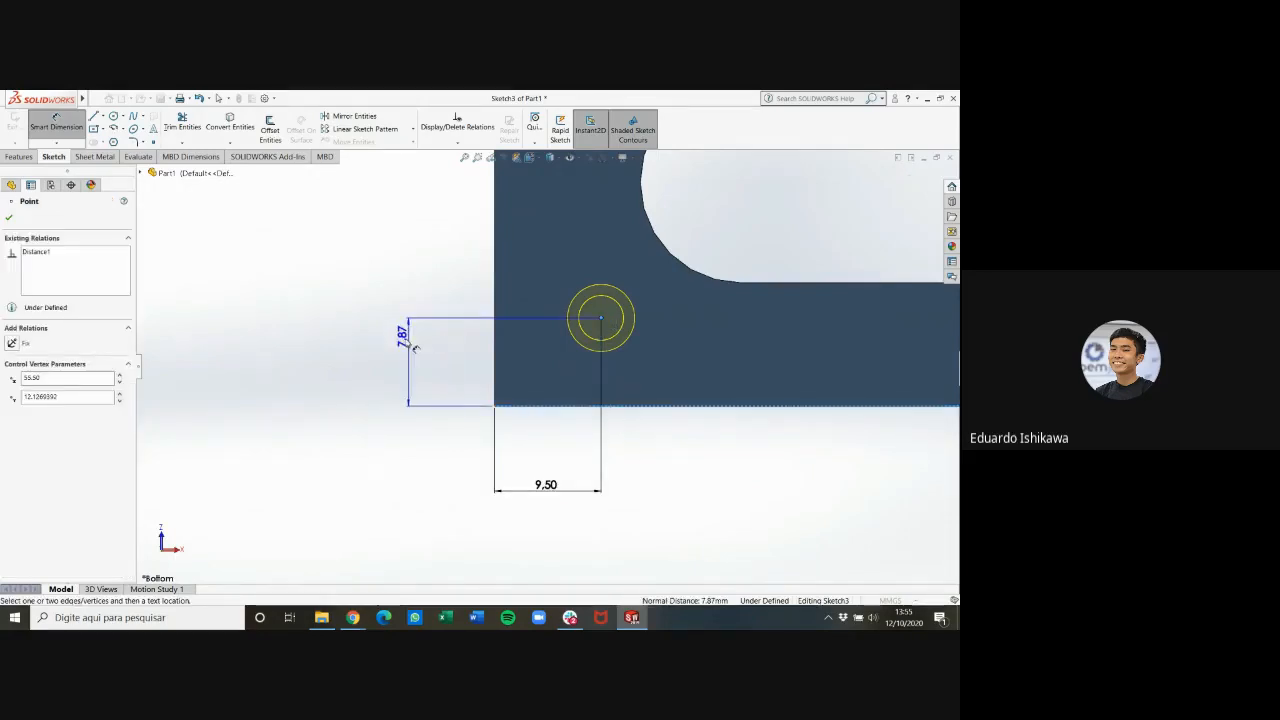
{"action": "left_click", "coordinate": [381, 349]}
{"action": "type", "text": "5"}
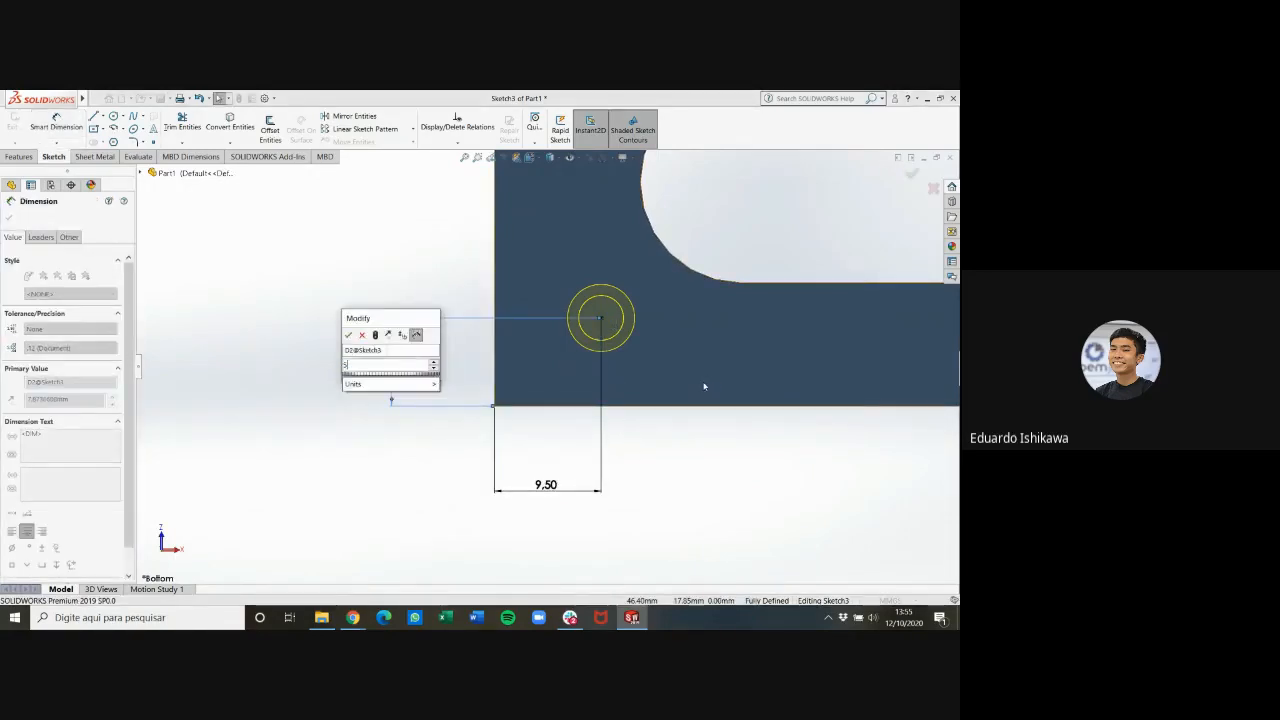
{"action": "key", "text": "Return"}
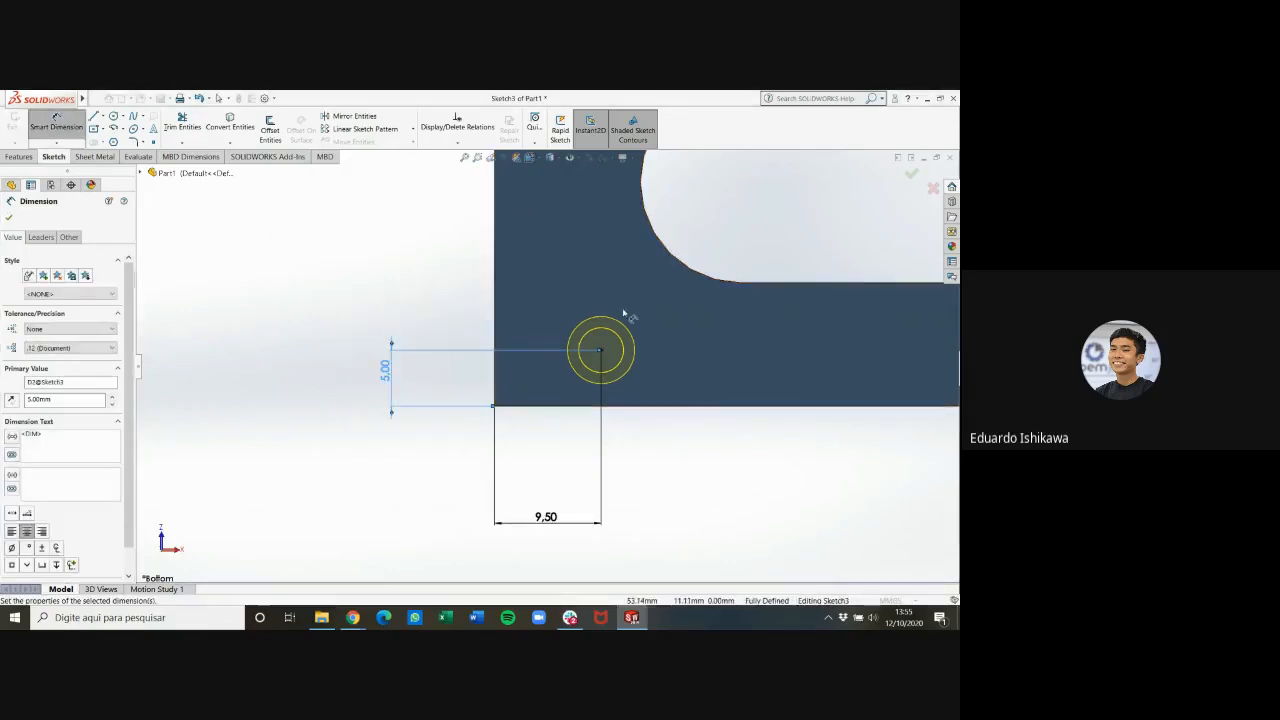
Accept the countersunk hole feature and inspect the finished hole on the plate
{"action": "scroll", "coordinate": [617, 354], "scroll_direction": "up", "scroll_amount": 2}
{"action": "scroll", "coordinate": [525, 380], "scroll_direction": "down", "scroll_amount": 5}
{"action": "scroll", "coordinate": [530, 413], "scroll_direction": "down", "scroll_amount": 3}
{"action": "scroll", "coordinate": [517, 409], "scroll_direction": "up", "scroll_amount": 8}
{"action": "mouse_move", "coordinate": [603, 420]}
{"action": "middle_mouse_down"}
{"action": "mouse_move", "coordinate": [563, 506]}
{"action": "mouse_move", "coordinate": [563, 549]}
{"action": "mouse_move", "coordinate": [580, 417]}
{"action": "mouse_move", "coordinate": [606, 420]}
{"action": "mouse_move", "coordinate": [586, 423]}
{"action": "mouse_move", "coordinate": [613, 447]}
{"action": "mouse_move", "coordinate": [591, 417]}
{"action": "middle_mouse_up"}
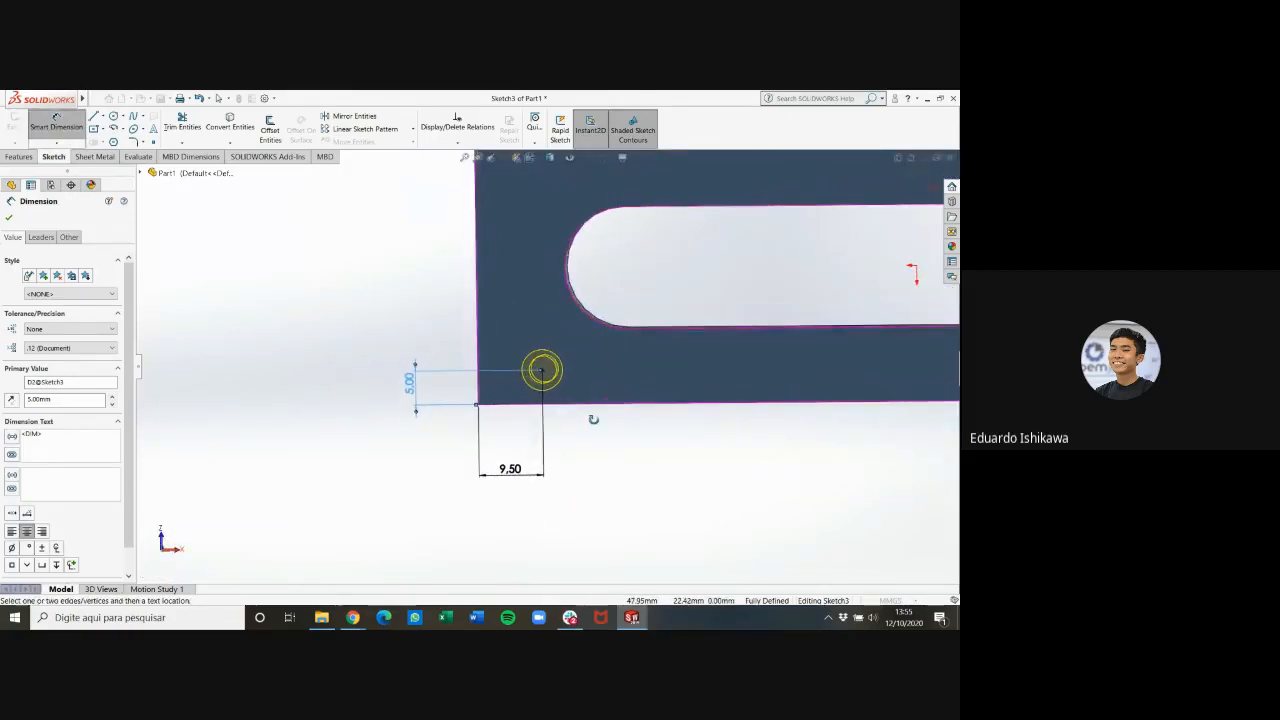
{"action": "left_click", "coordinate": [10, 218]}
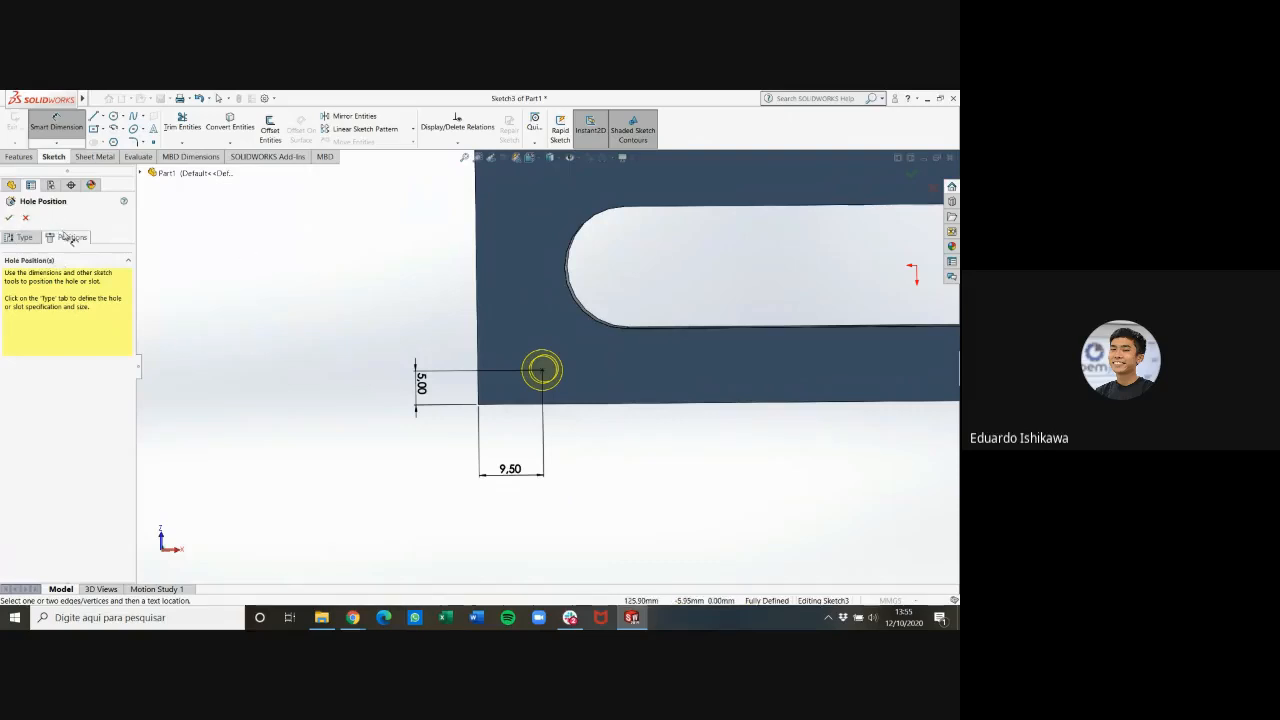
{"action": "key", "text": "Escape"}
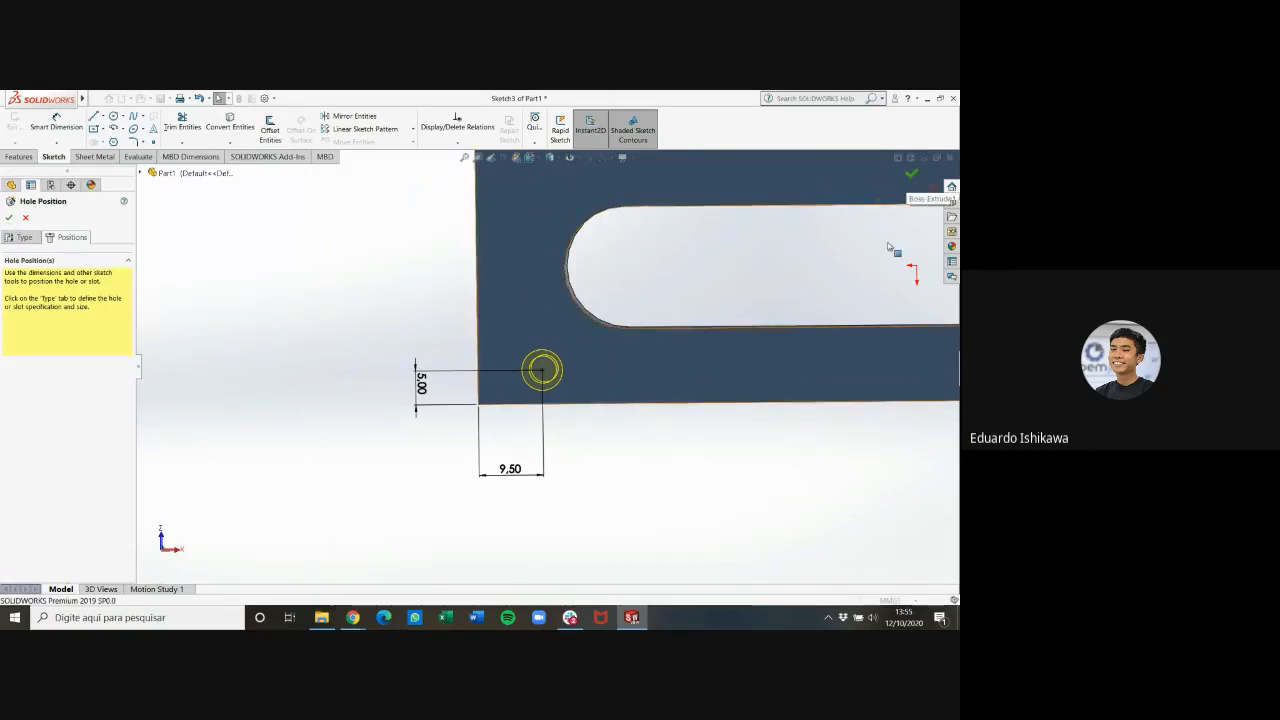
{"action": "middle_click_drag", "start_coordinate": [646, 457], "coordinate": [767, 459]}
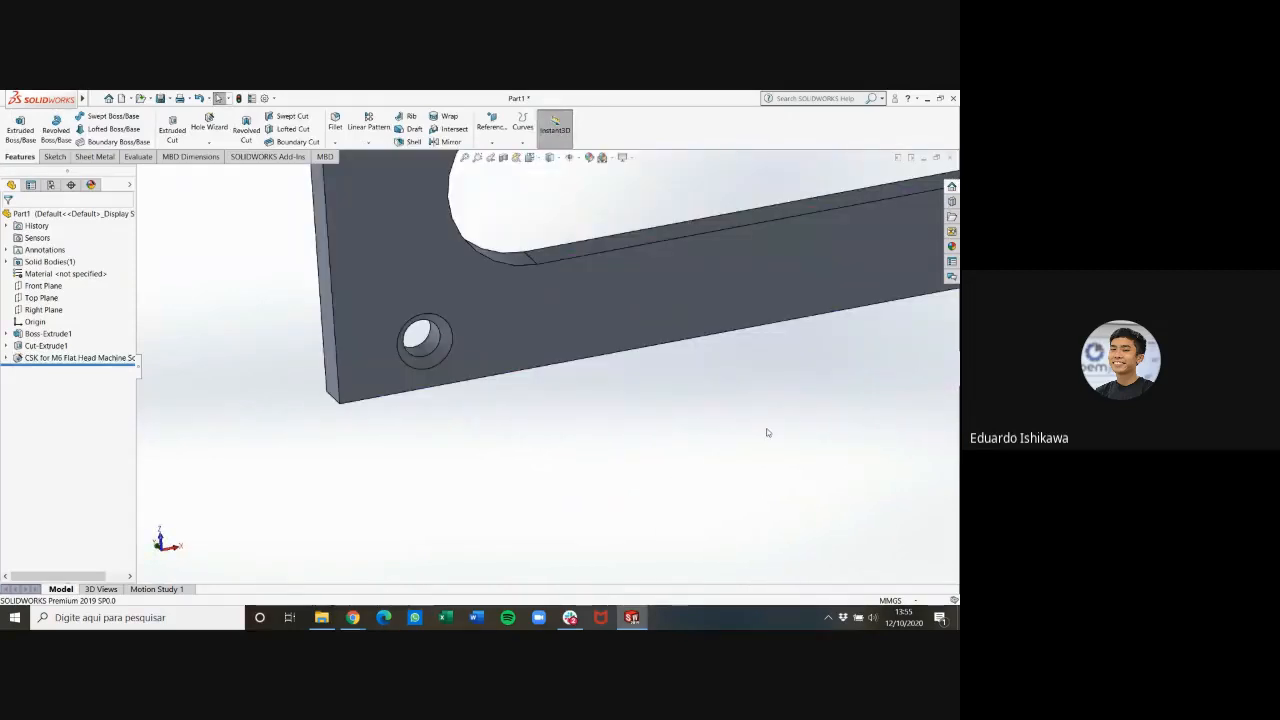
{"action": "middle_click_drag", "start_coordinate": [784, 397], "coordinate": [695, 295]}
{"action": "scroll", "coordinate": [709, 371], "scroll_direction": "up", "scroll_amount": 3}
{"action": "scroll", "coordinate": [700, 352], "scroll_direction": "down", "scroll_amount": 3}
{"action": "scroll", "coordinate": [687, 328], "scroll_direction": "up", "scroll_amount": 2}
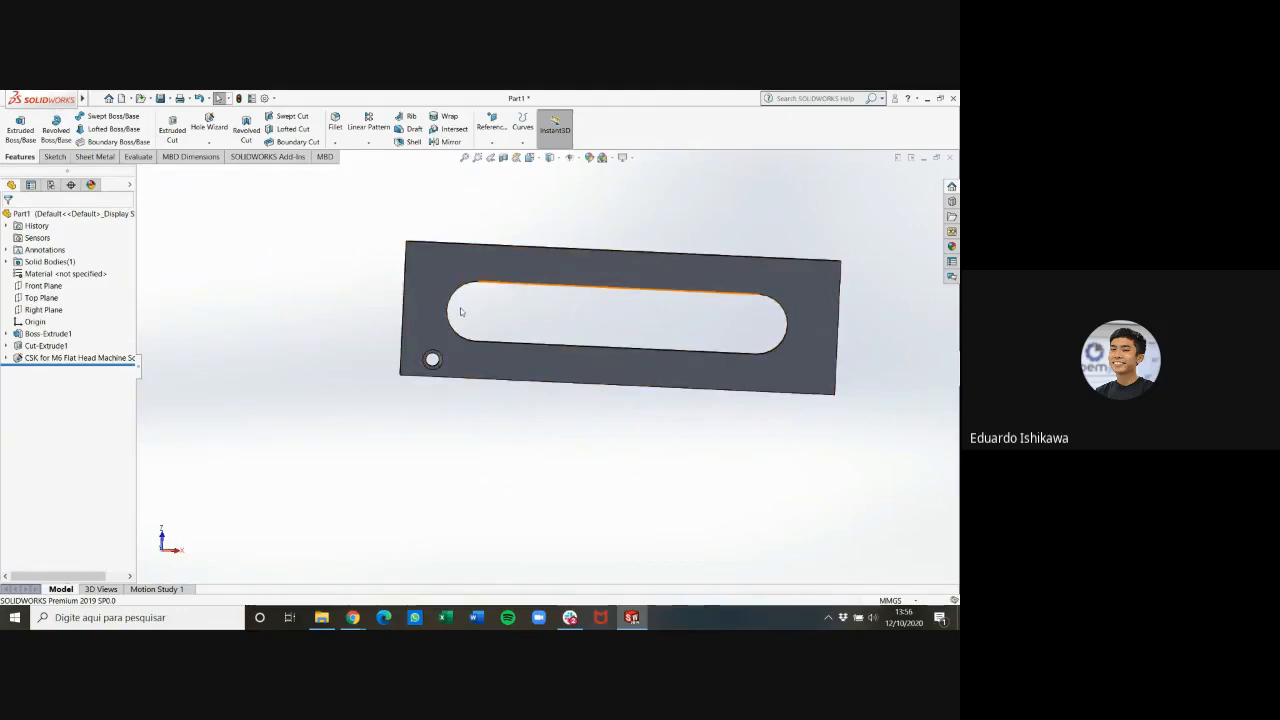
Start a Linear Pattern feature, keeping the Spacing and instances option for Direction 1
{"action": "left_click", "coordinate": [370, 144]}
{"action": "left_click", "coordinate": [370, 145]}
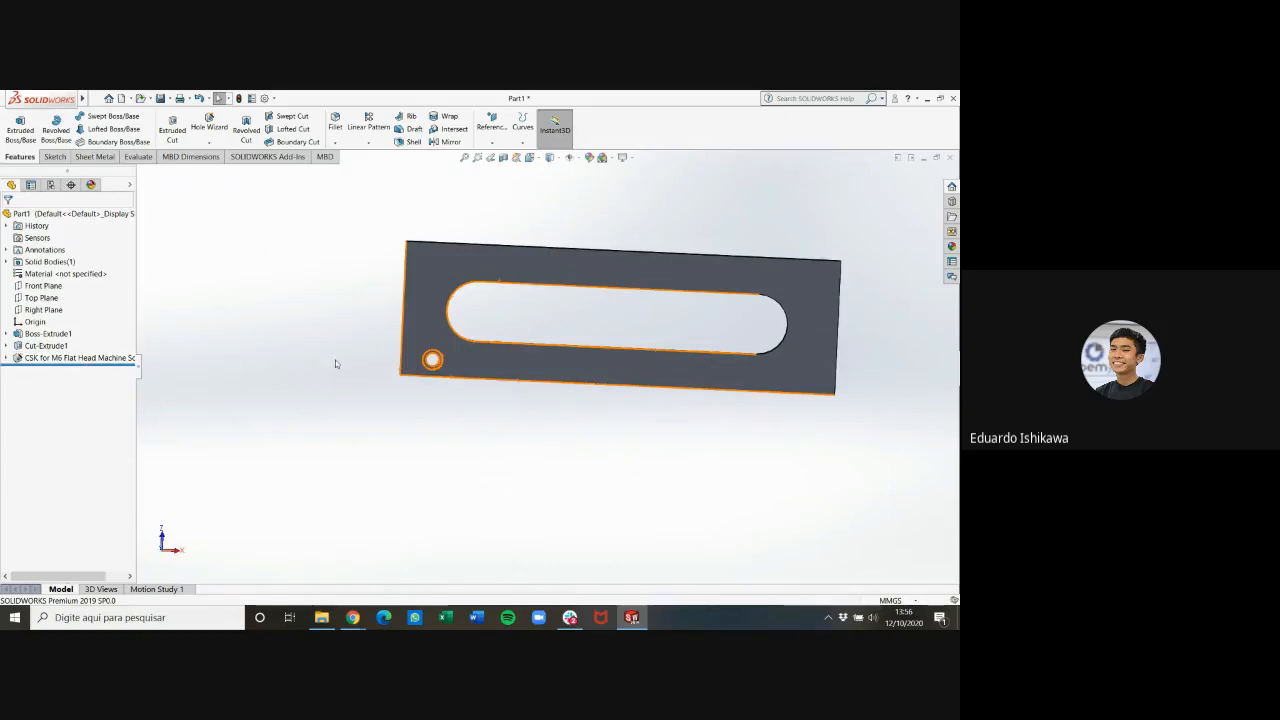
{"action": "left_click", "coordinate": [379, 145]}
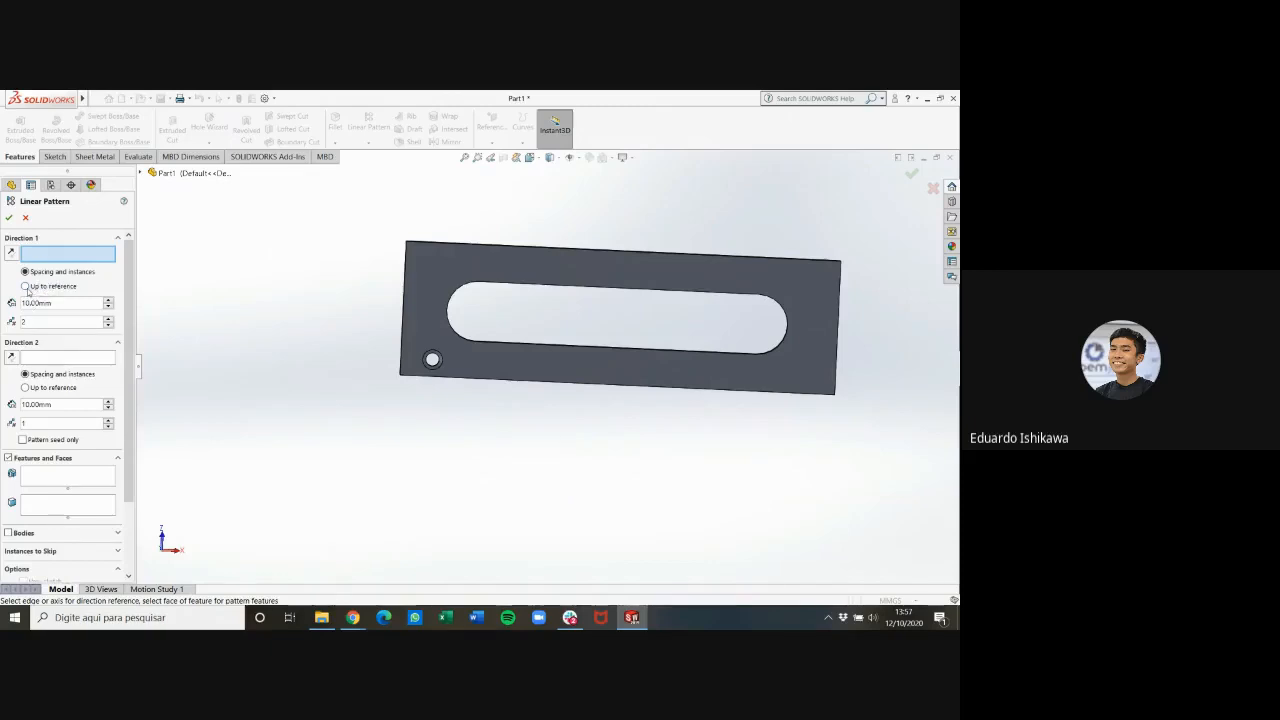
{"action": "left_click", "coordinate": [48, 288]}
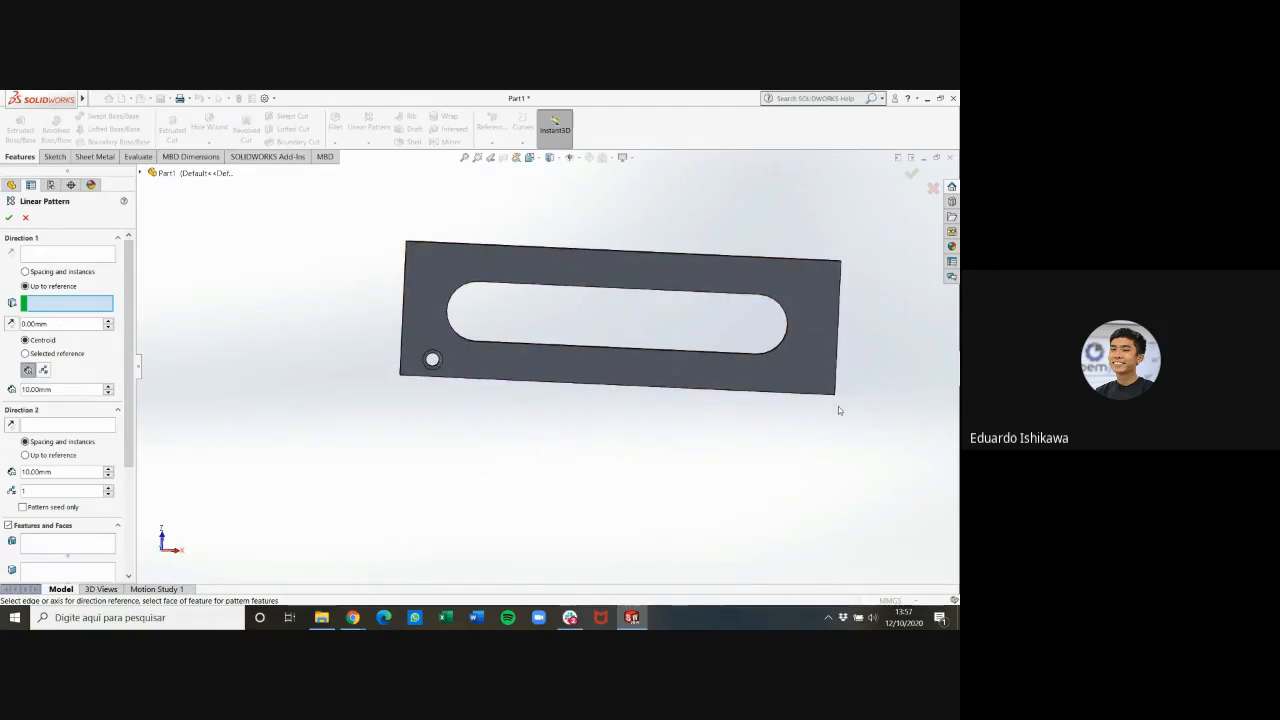
{"action": "left_click", "coordinate": [44, 274]}
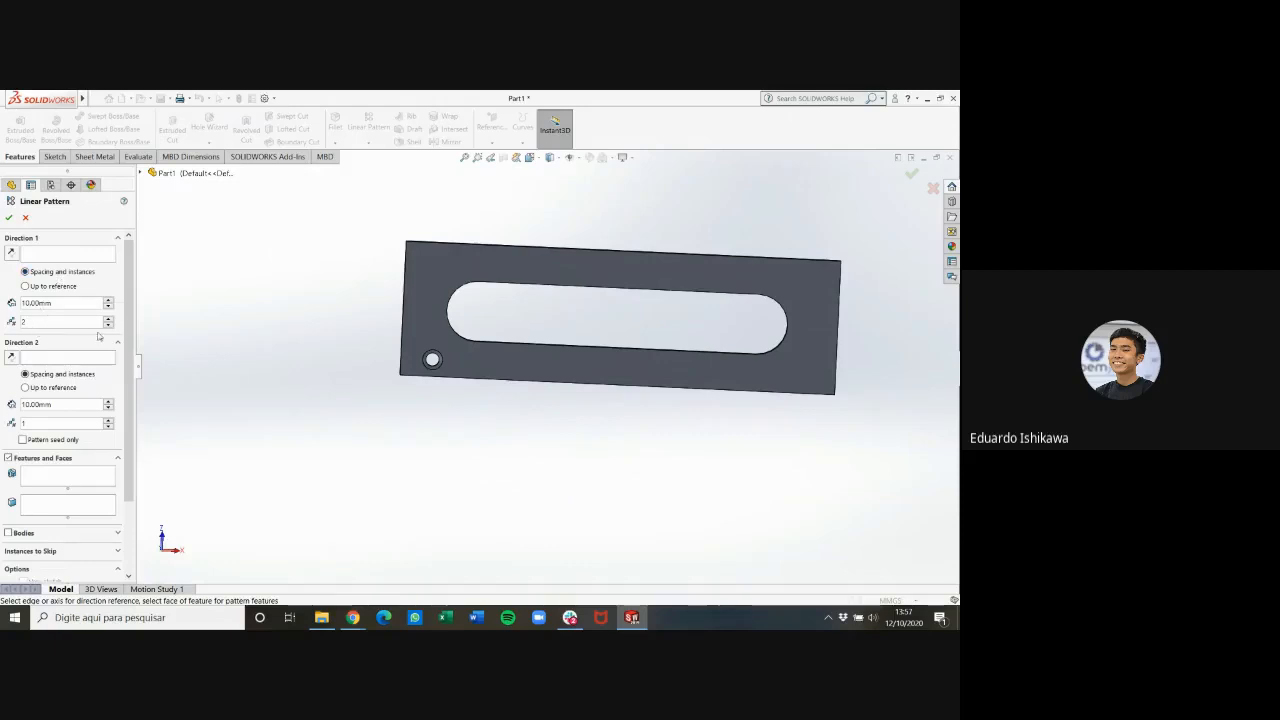
Check the hole spacing in the PDF drawing, and set the pattern's Direction 1 to 37 mm spacing with 4 instances
{"action": "left_click", "coordinate": [353, 617]}
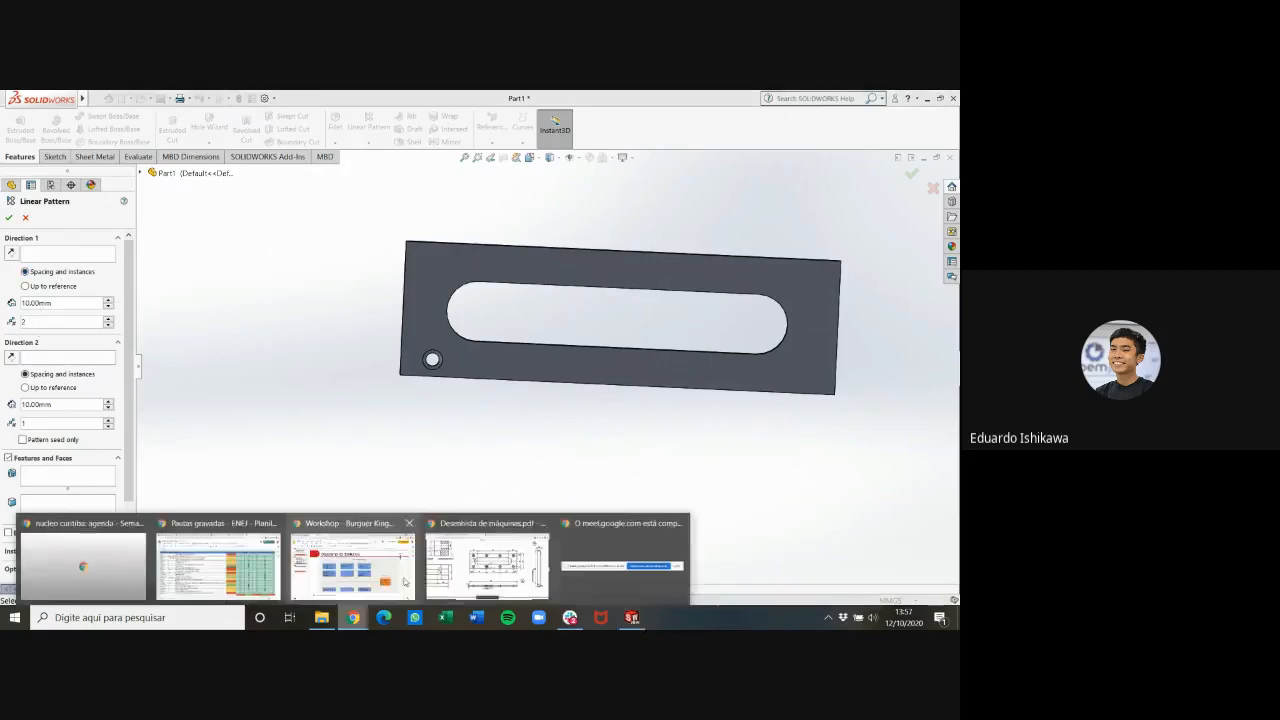
{"action": "left_click", "coordinate": [490, 545]}
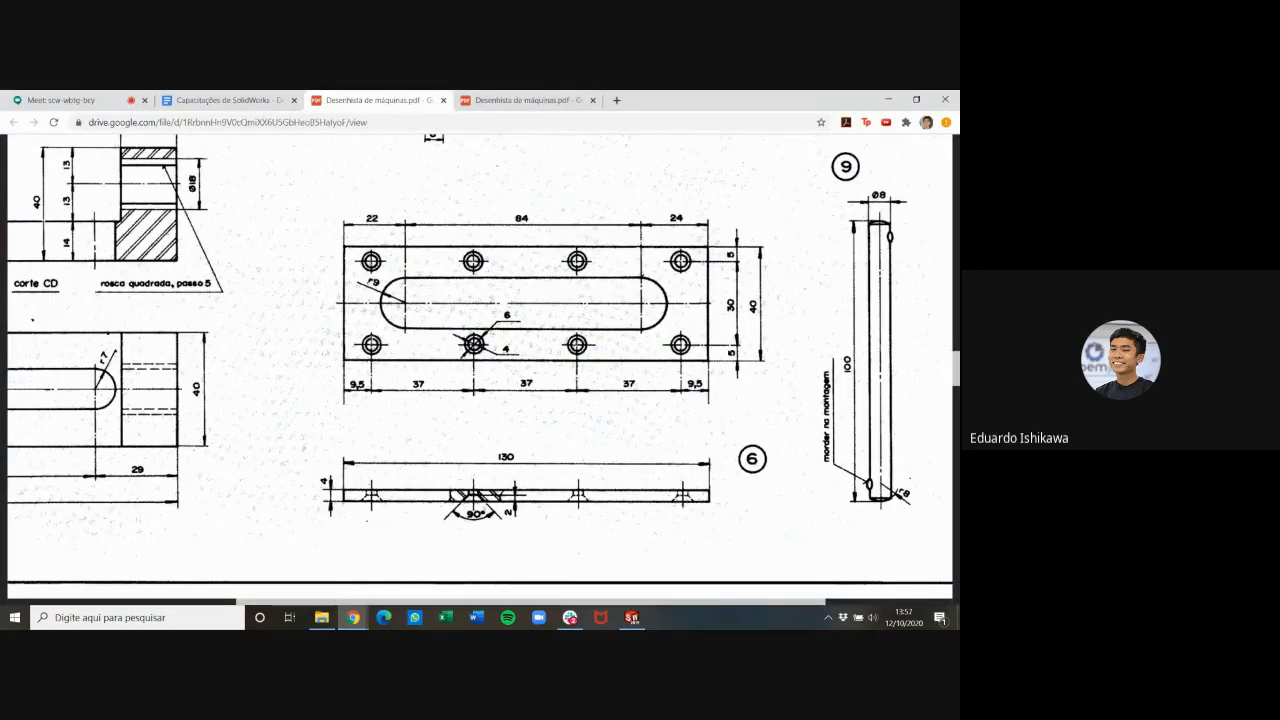
{"action": "left_click", "coordinate": [645, 623]}
{"action": "left_click", "coordinate": [79, 302]}
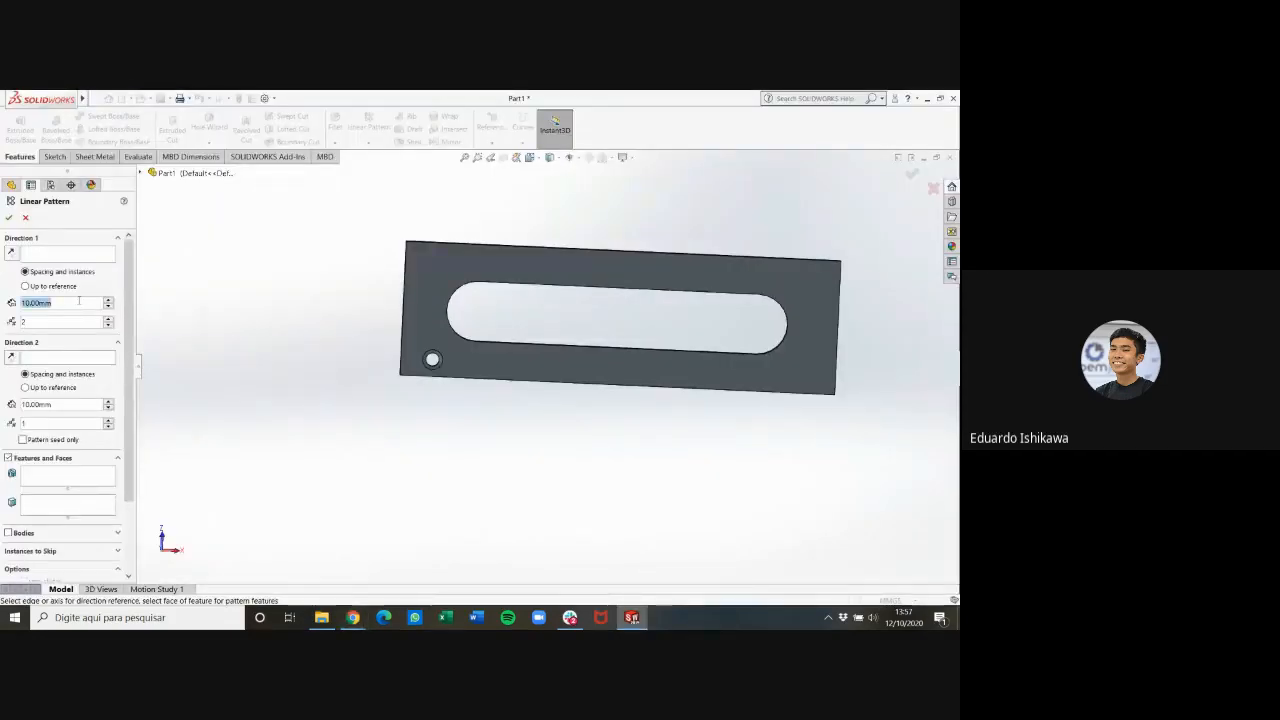
{"action": "type", "text": "37"}
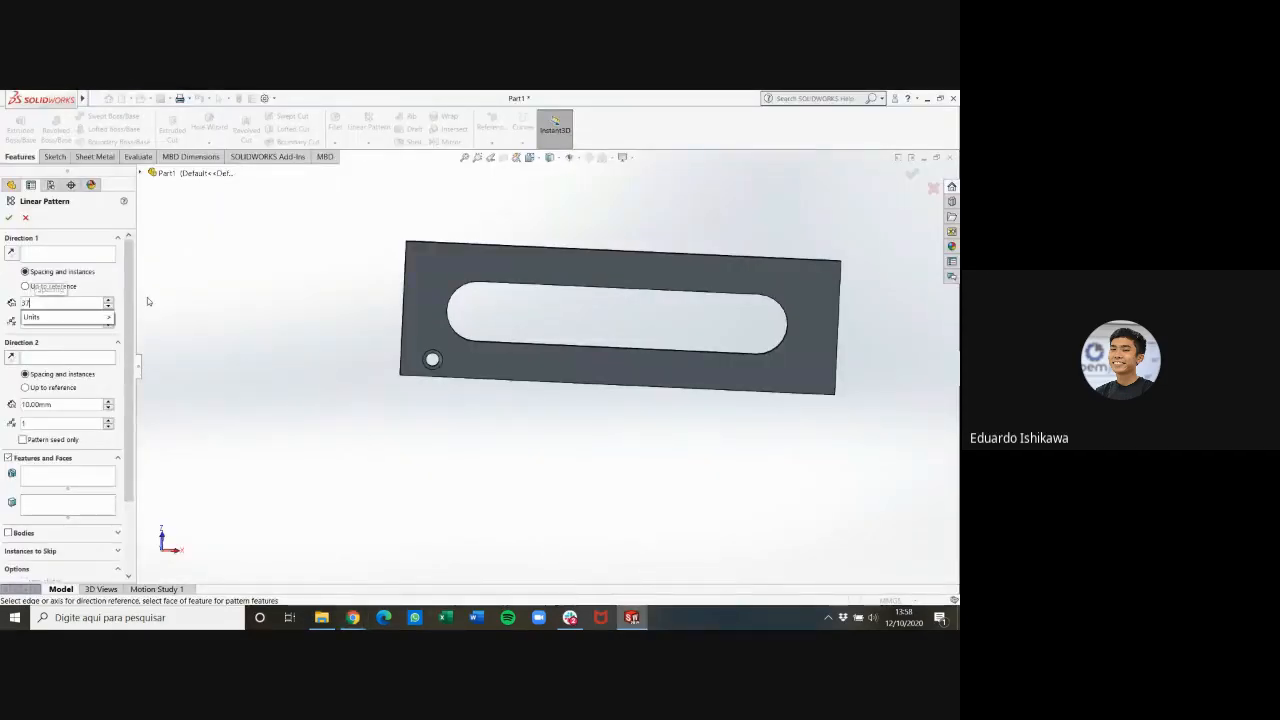
{"action": "key", "text": "Return"}
{"action": "left_click", "coordinate": [108, 323]}
{"action": "left_click", "coordinate": [108, 320]}
{"action": "left_click", "coordinate": [108, 320]}
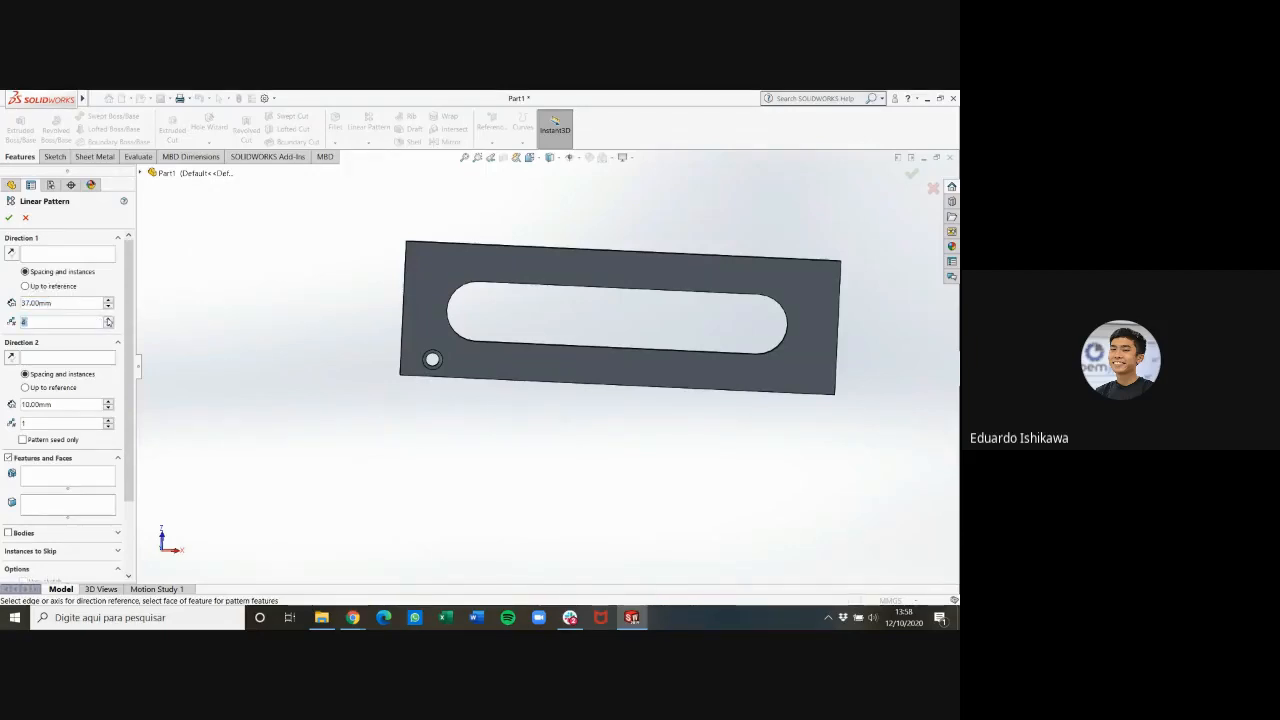
Set the plate's long edge beside the hole as Direction 1 and choose the M6 flat head countersunk hole as the feature to pattern
{"action": "left_click", "coordinate": [76, 256]}
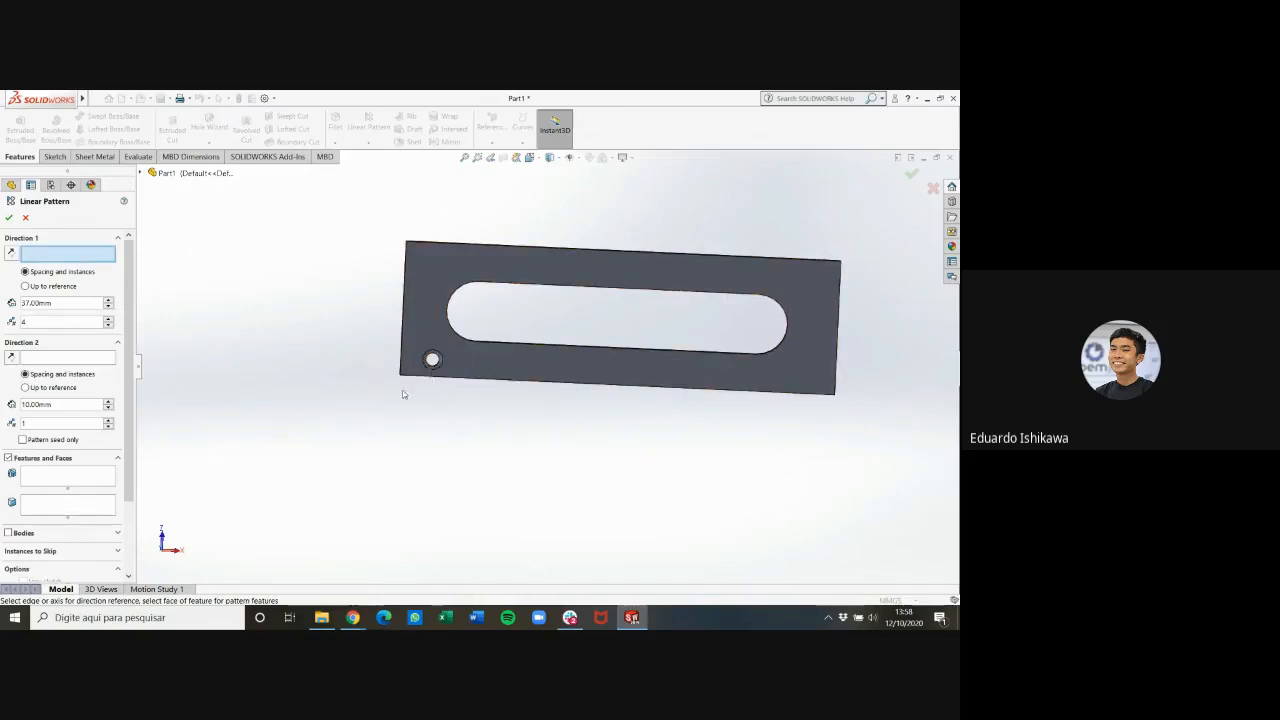
{"action": "left_click", "coordinate": [517, 383]}
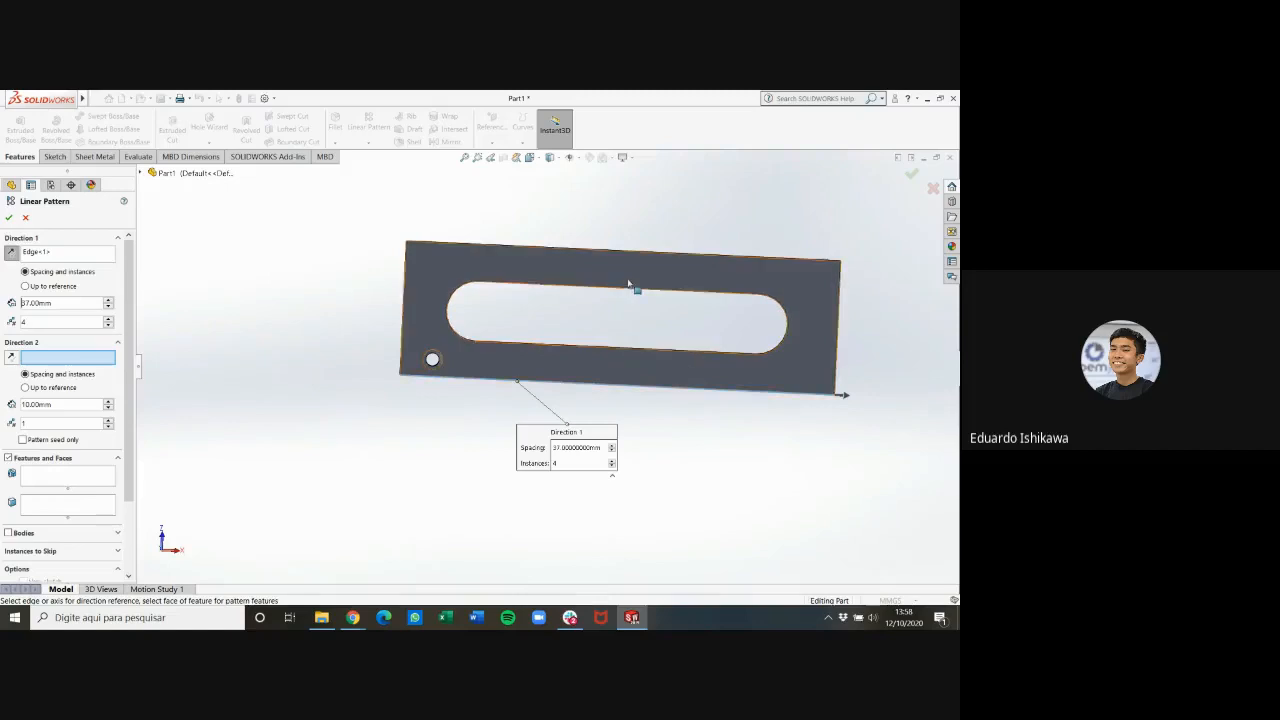
{"action": "left_click", "coordinate": [46, 479]}
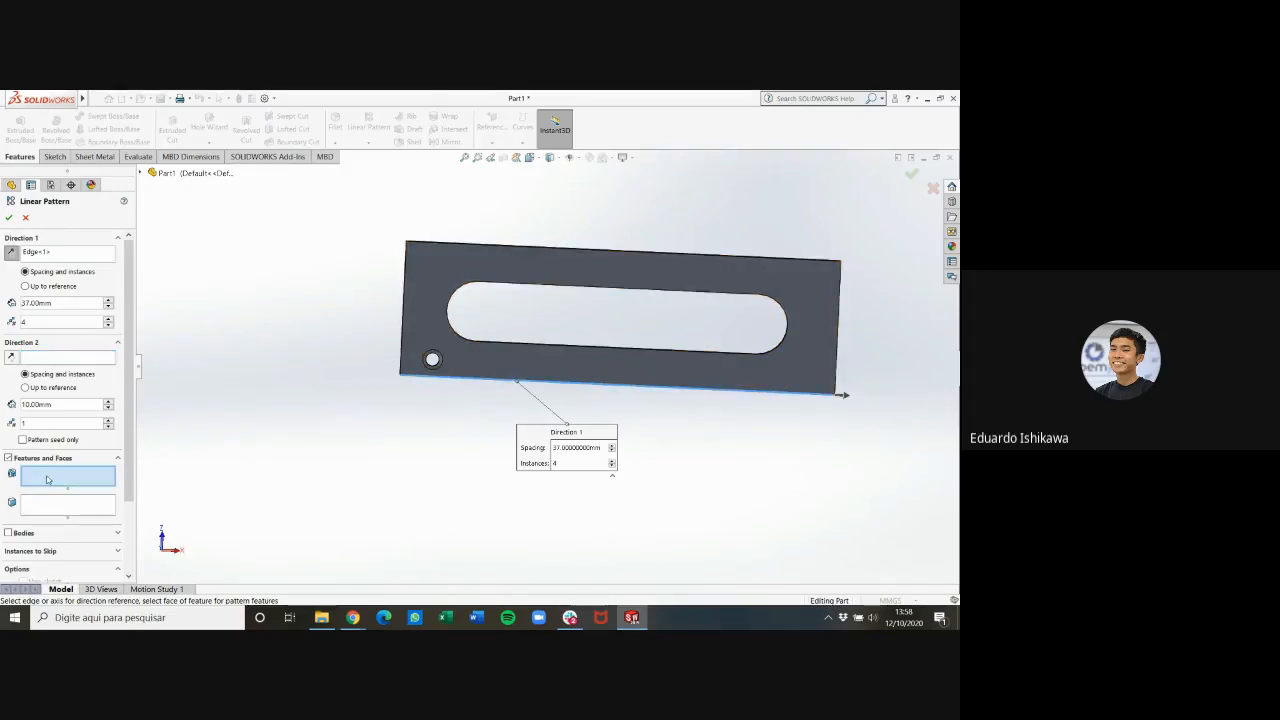
{"action": "left_click", "coordinate": [57, 501]}
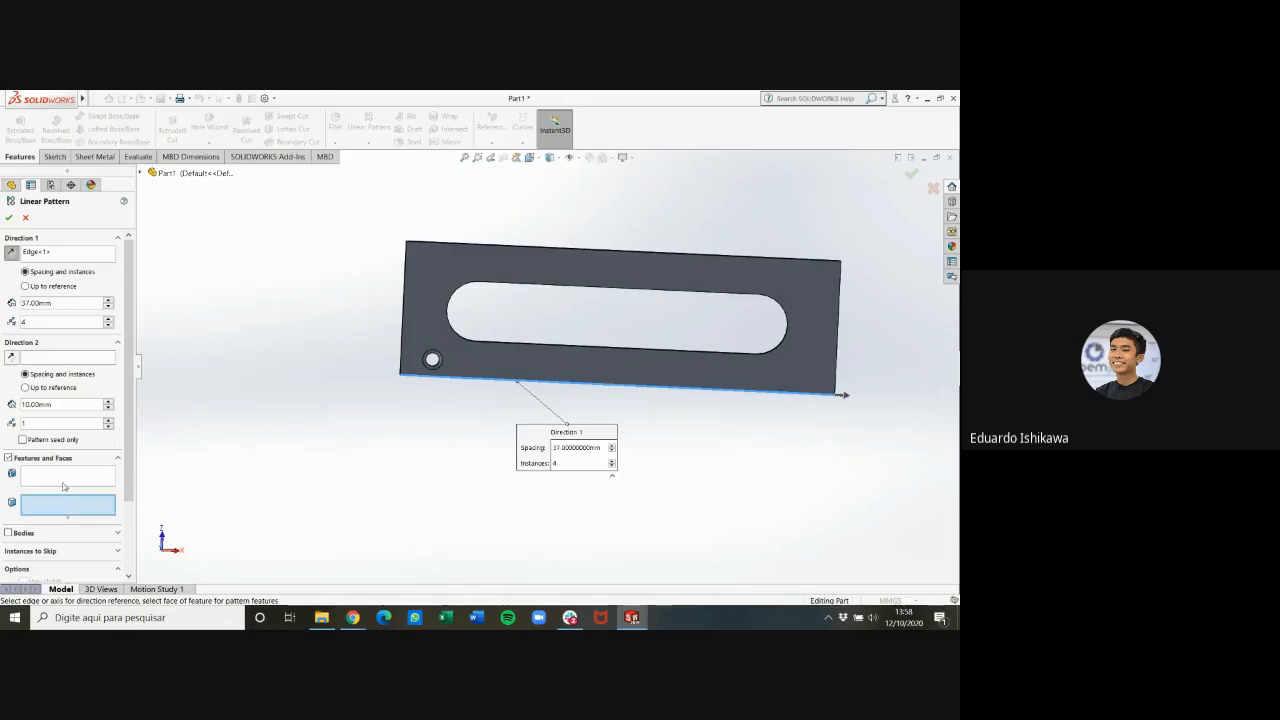
{"action": "left_click", "coordinate": [57, 477]}
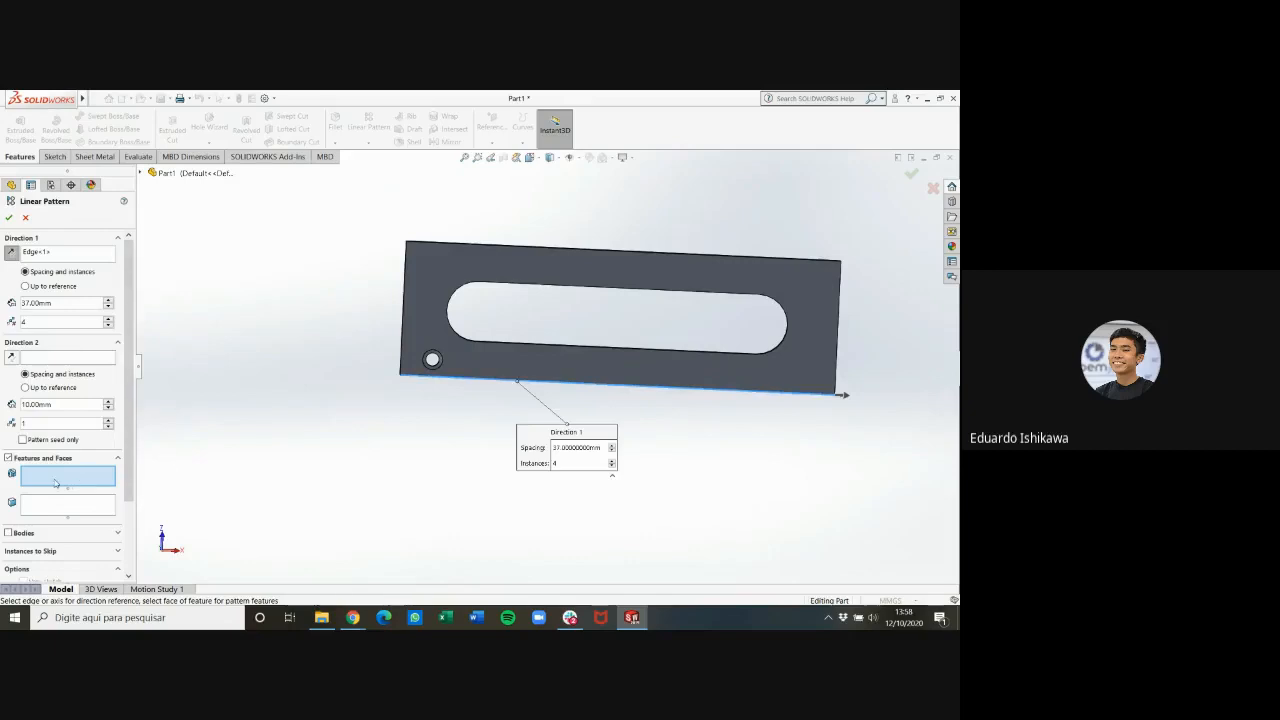
{"action": "left_click", "coordinate": [142, 176]}
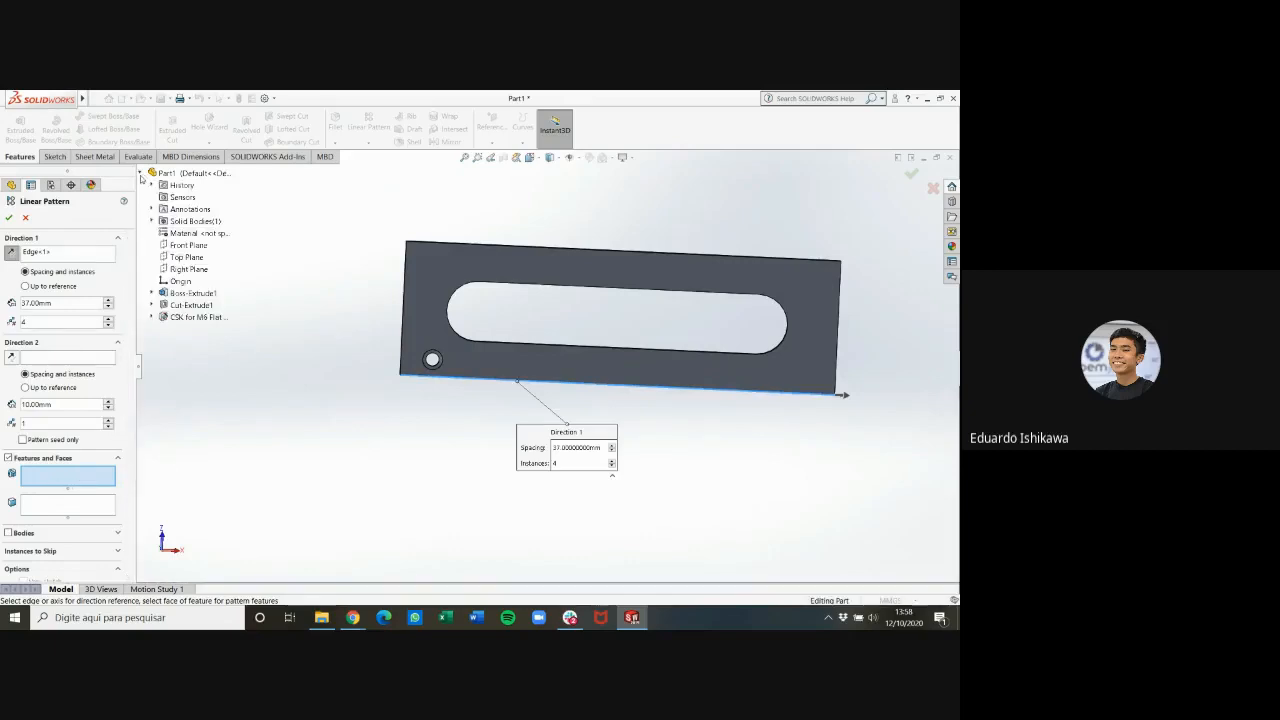
{"action": "left_click", "coordinate": [180, 317]}
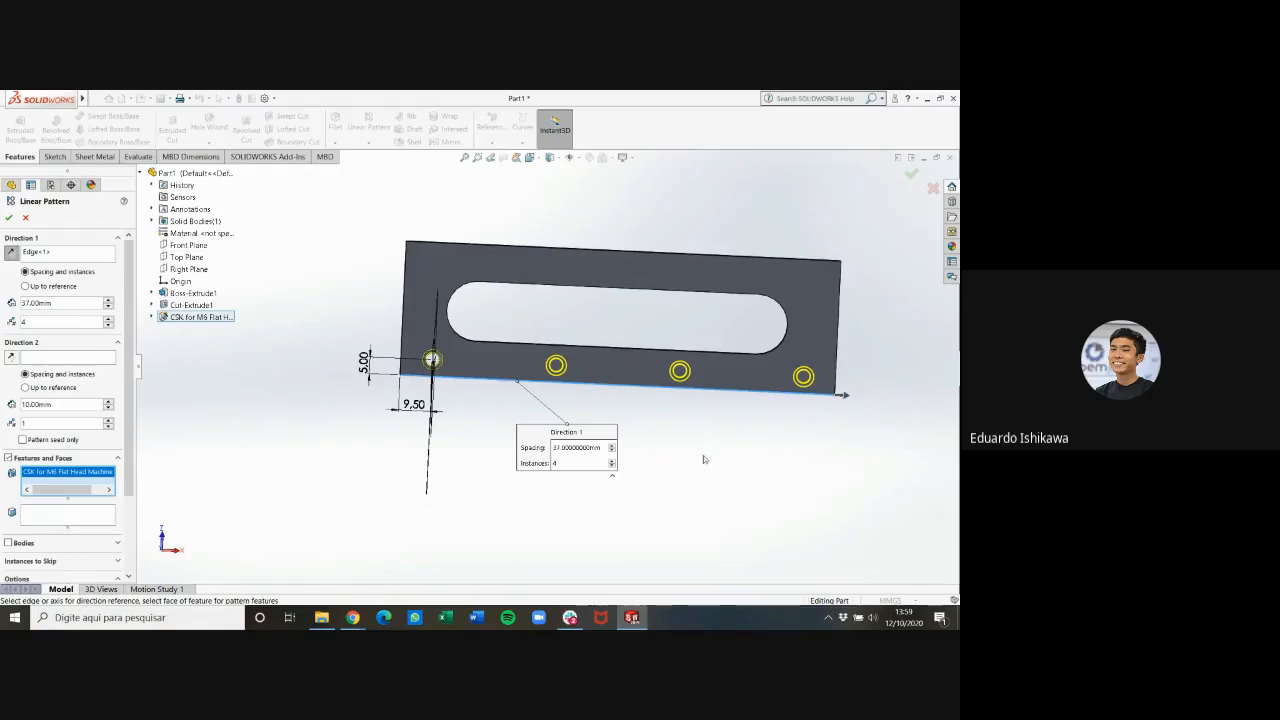
Accept the linear pattern and inspect the row of holes from the plate's bottom view
{"action": "mouse_move", "coordinate": [353, 617]}
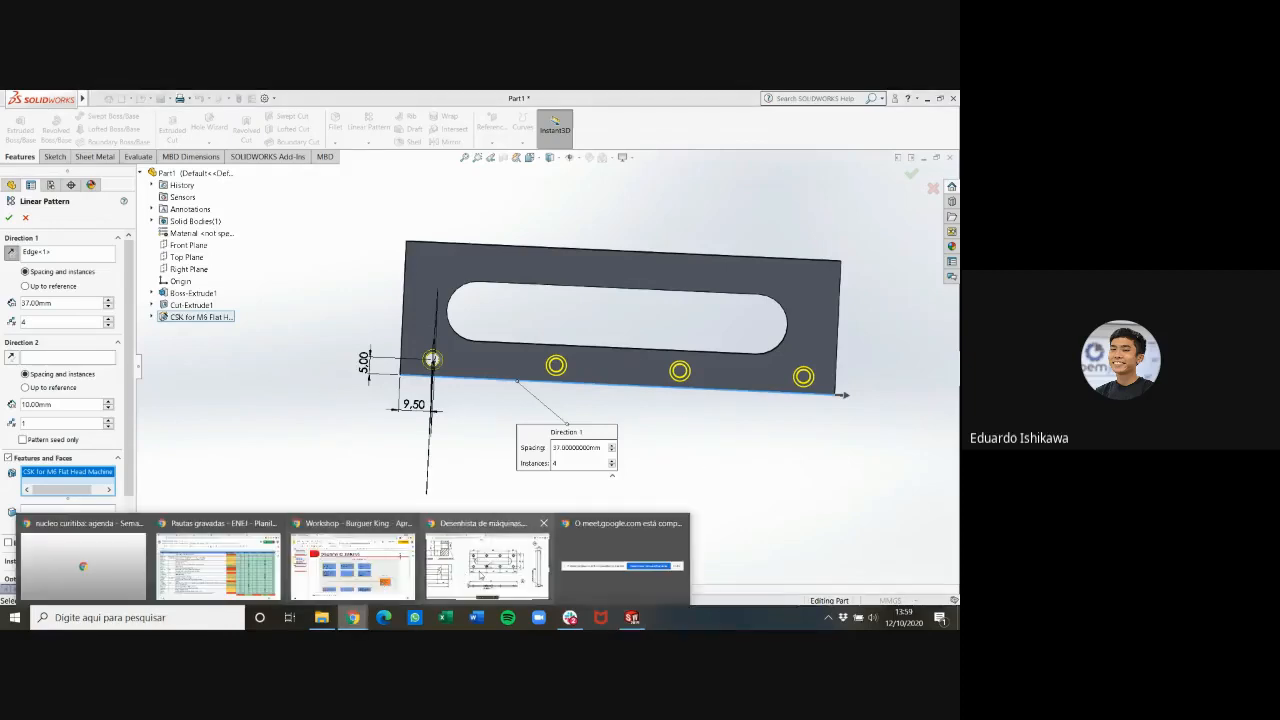
{"action": "mouse_move", "coordinate": [480, 576]}
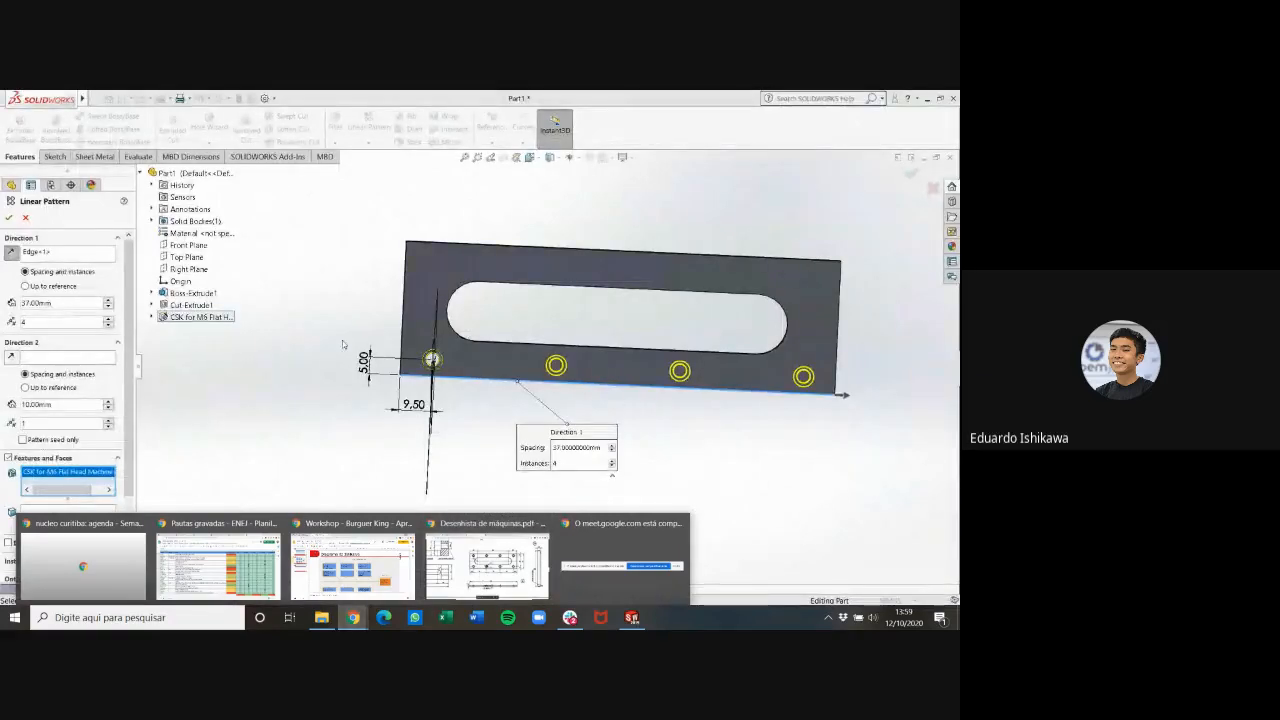
{"action": "left_click", "coordinate": [8, 218]}
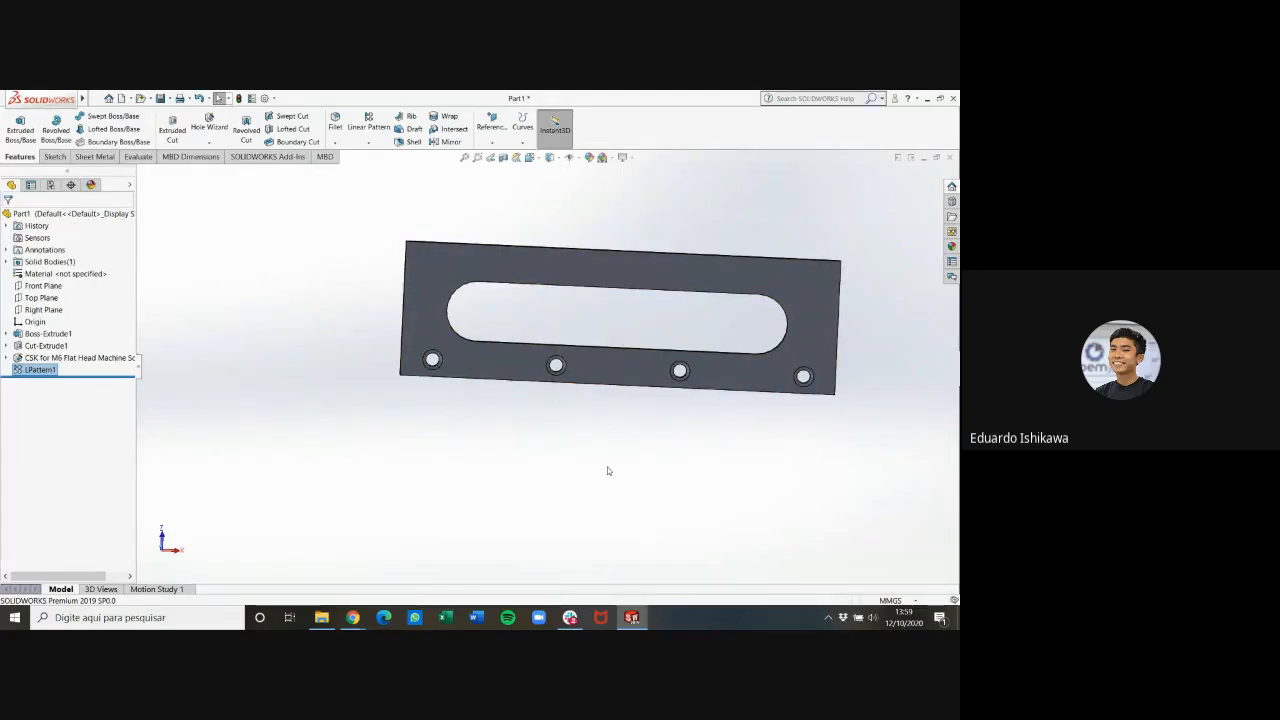
{"action": "key", "text": "ctrl+8"}
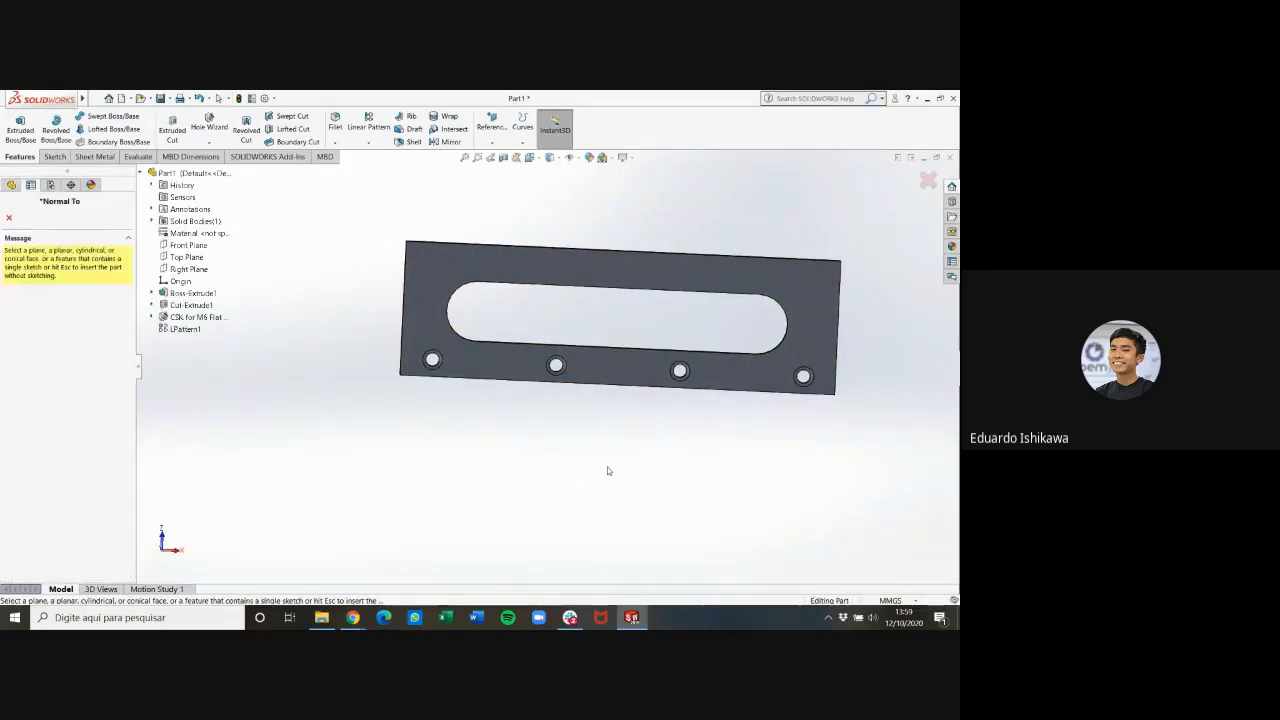
{"action": "left_click", "coordinate": [9, 217]}
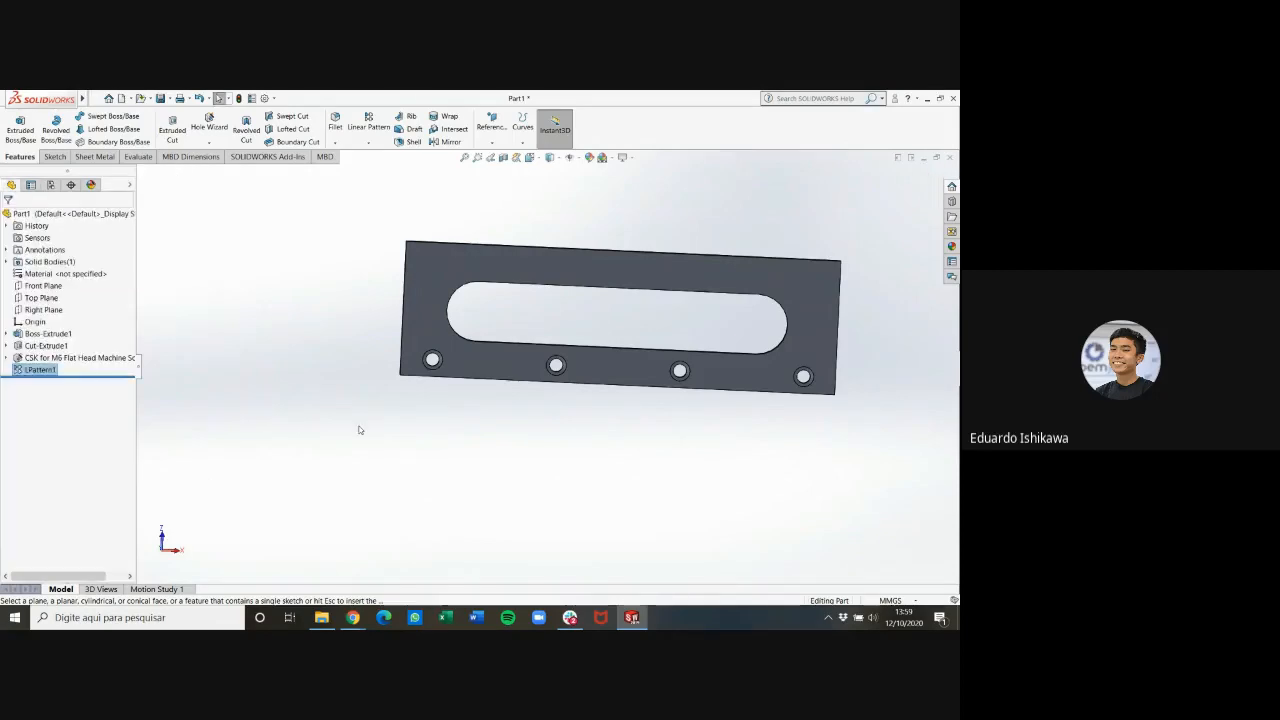
{"action": "key", "text": "ctrl+6"}
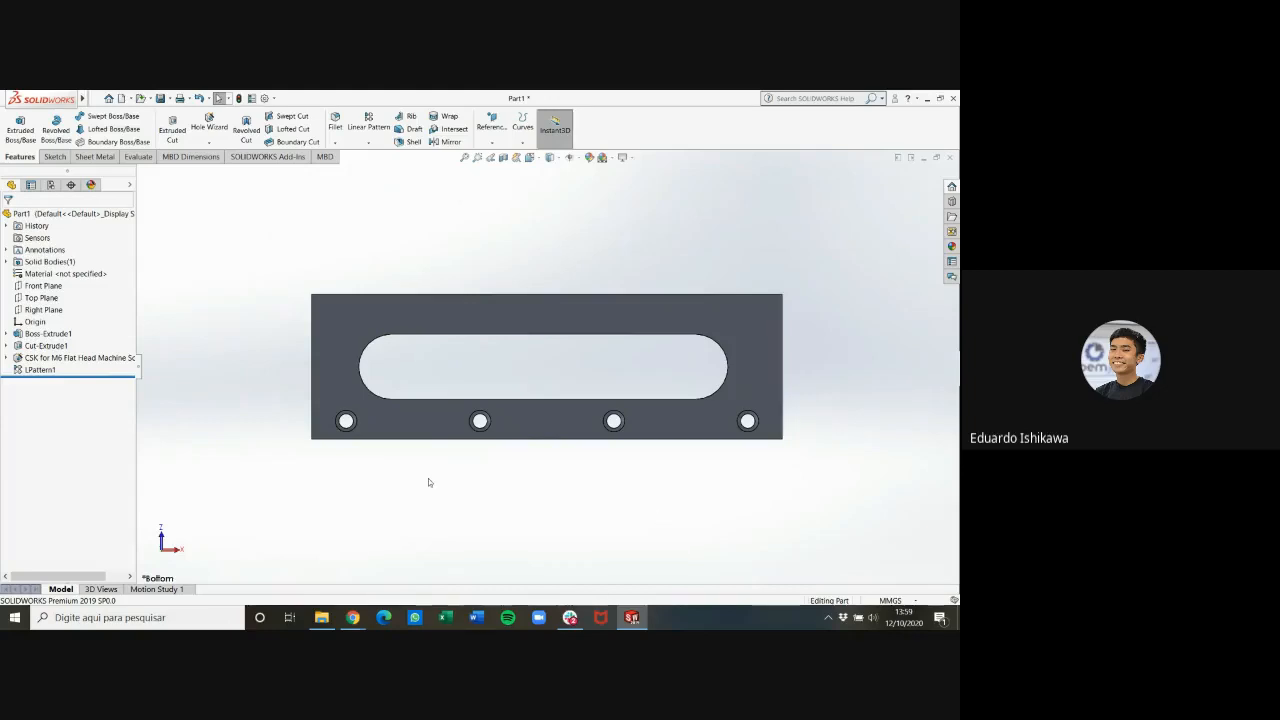
{"action": "middle_click_drag", "start_coordinate": [431, 477], "coordinate": [418, 518]}
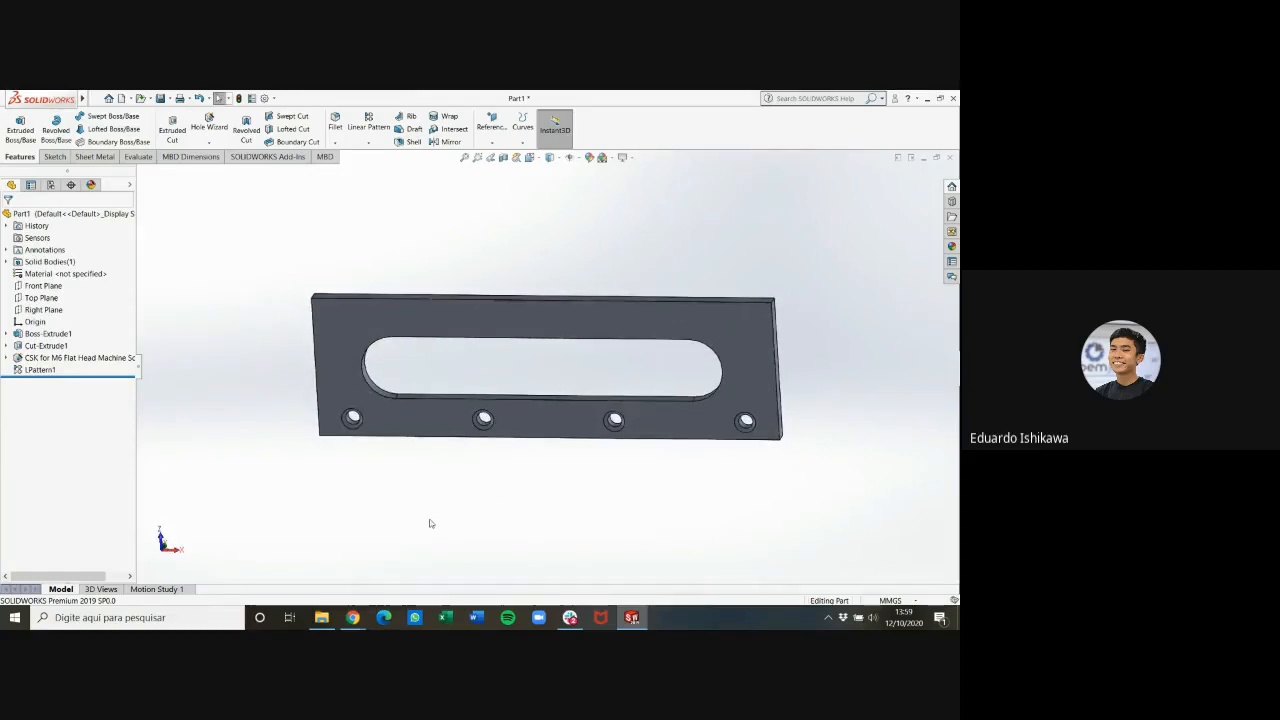
Start a Mirror feature with the Front Plane as the mirror plane
{"action": "left_click", "coordinate": [369, 142]}
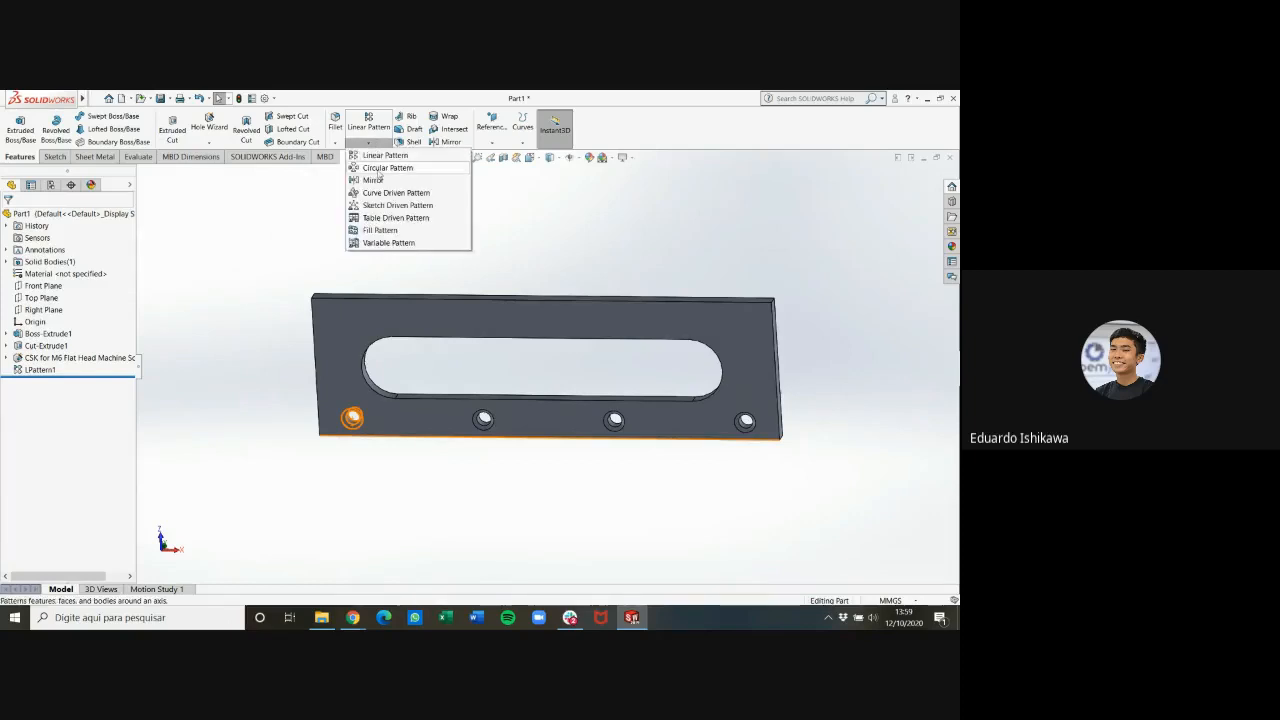
{"action": "left_click", "coordinate": [594, 265]}
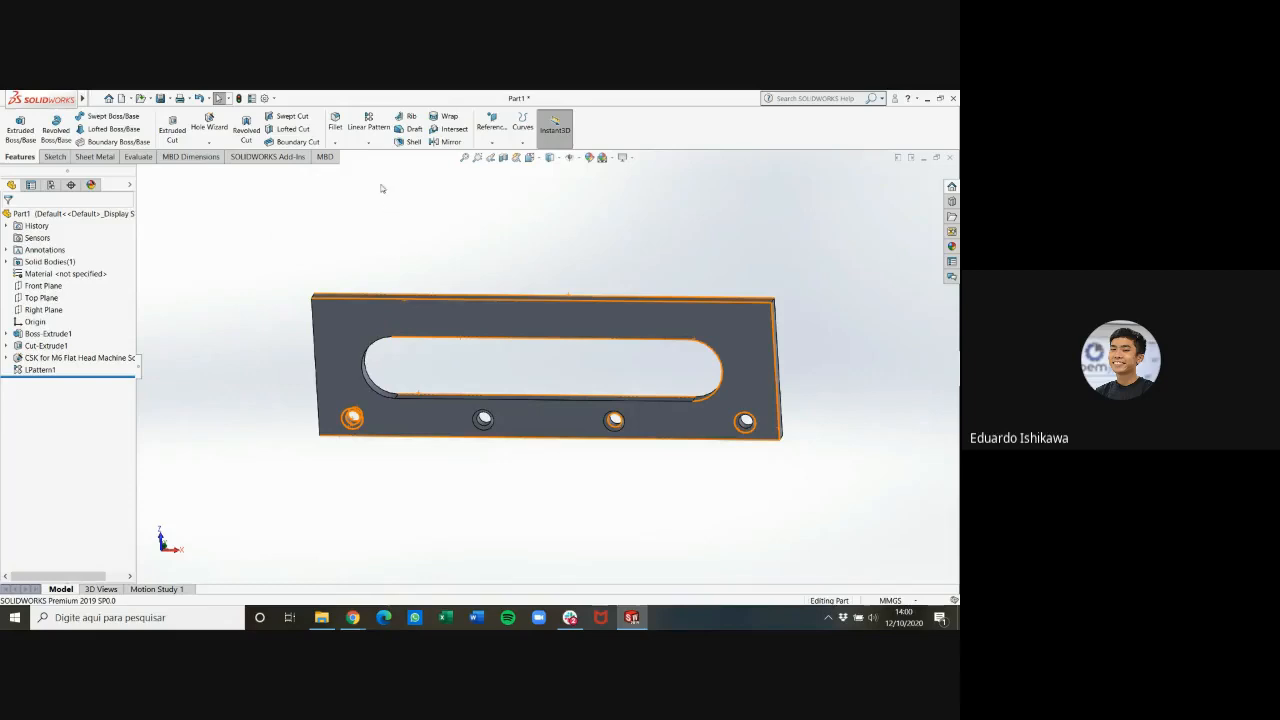
{"action": "left_click", "coordinate": [370, 144]}
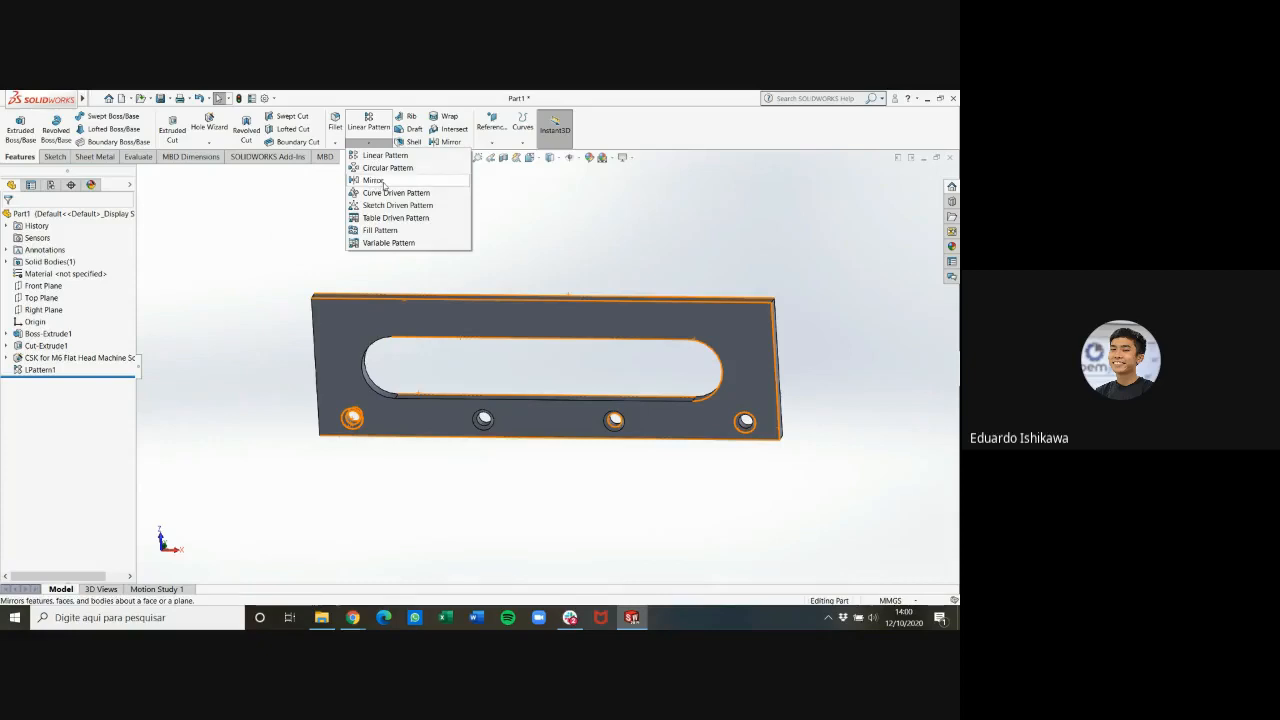
{"action": "left_click", "coordinate": [374, 180]}
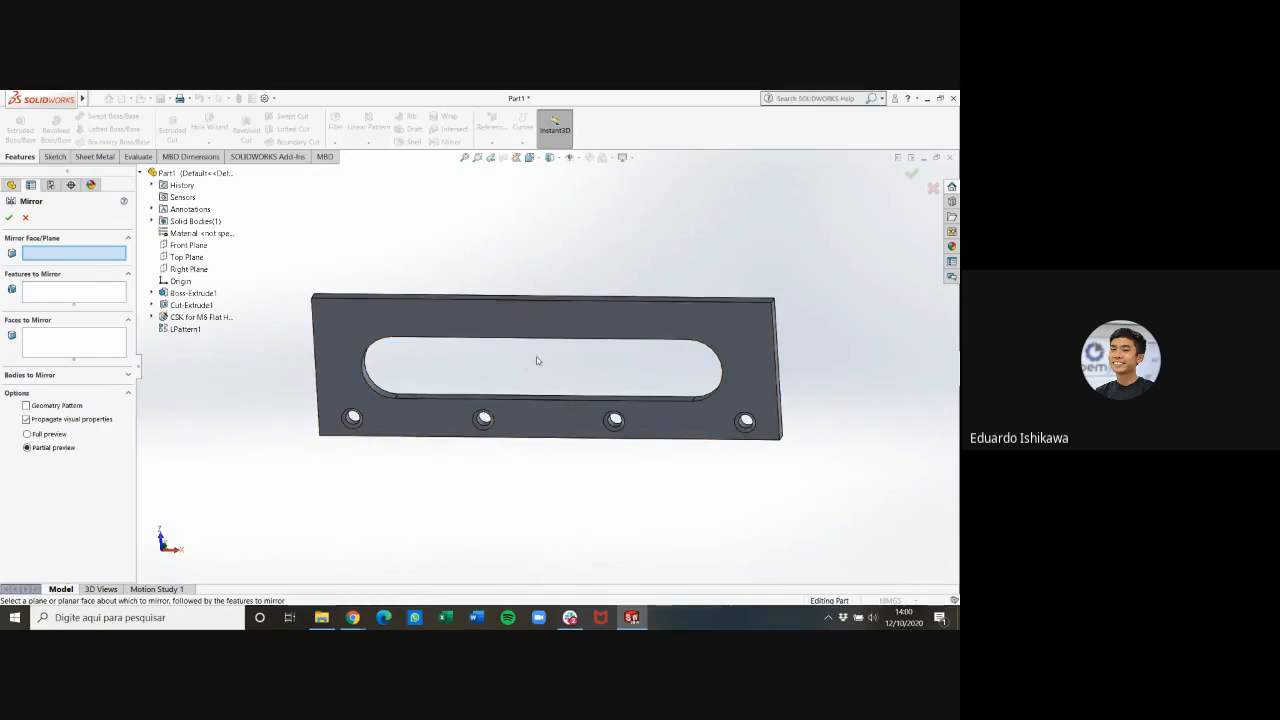
{"action": "key", "text": "ctrl+7"}
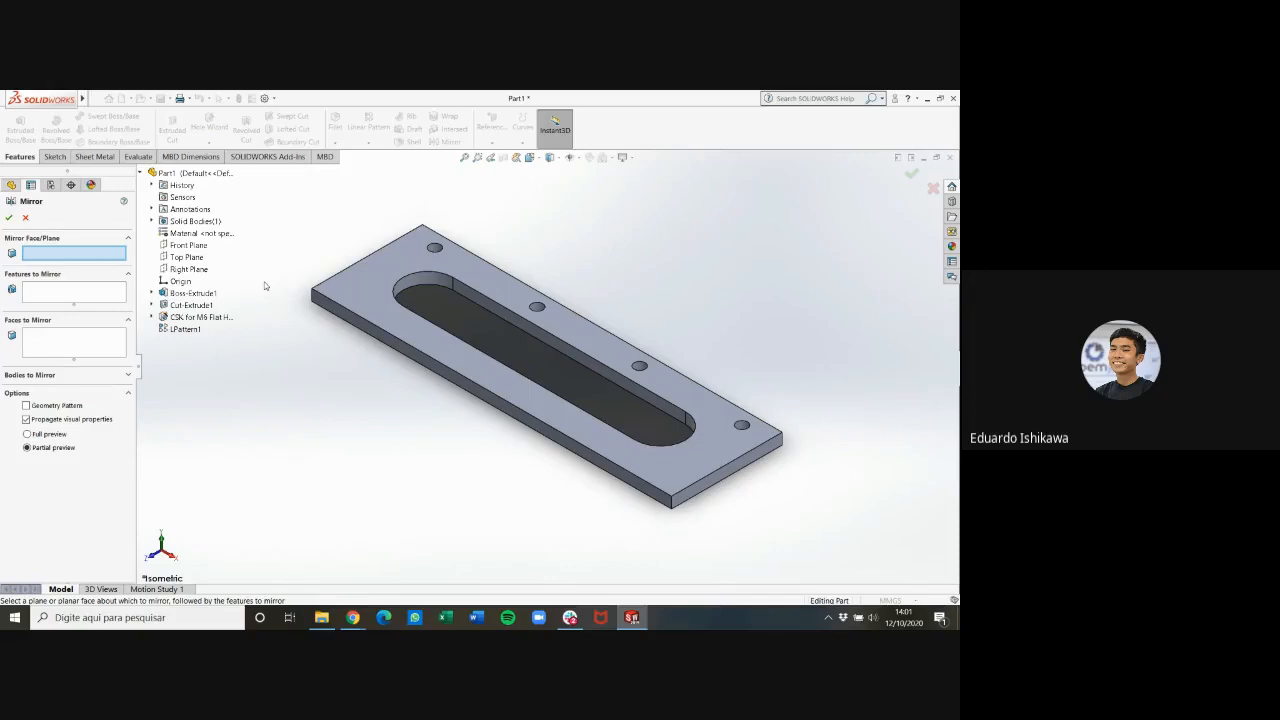
{"action": "left_click", "coordinate": [192, 247]}
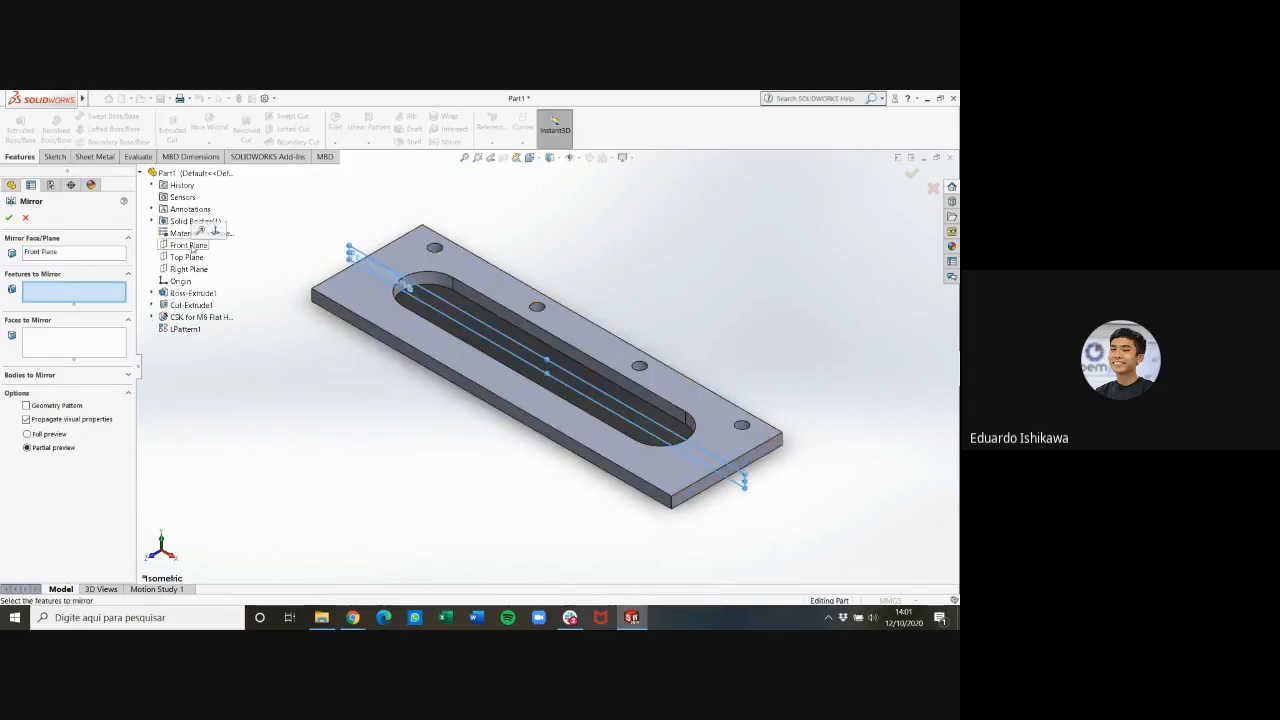
Choose the linear pattern of holes as the feature to mirror and accept the mirror
{"action": "middle_click_drag", "start_coordinate": [472, 309], "coordinate": [717, 406]}
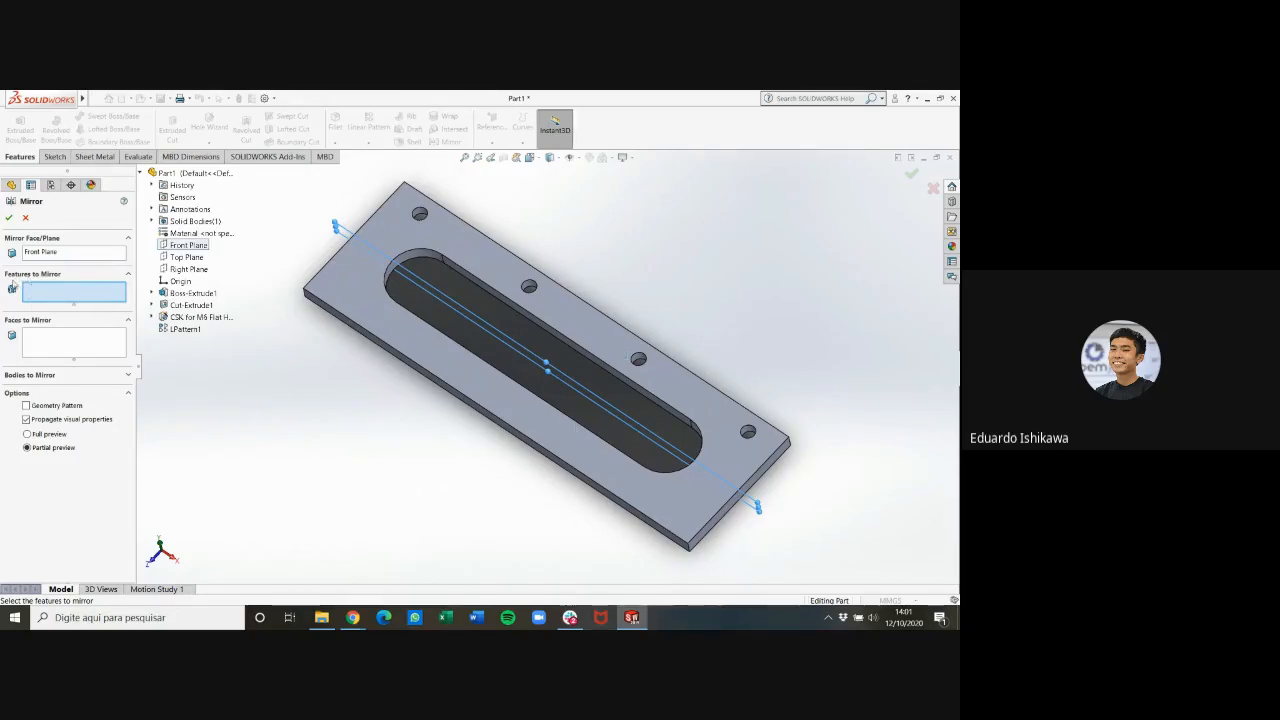
{"action": "left_click", "coordinate": [184, 330]}
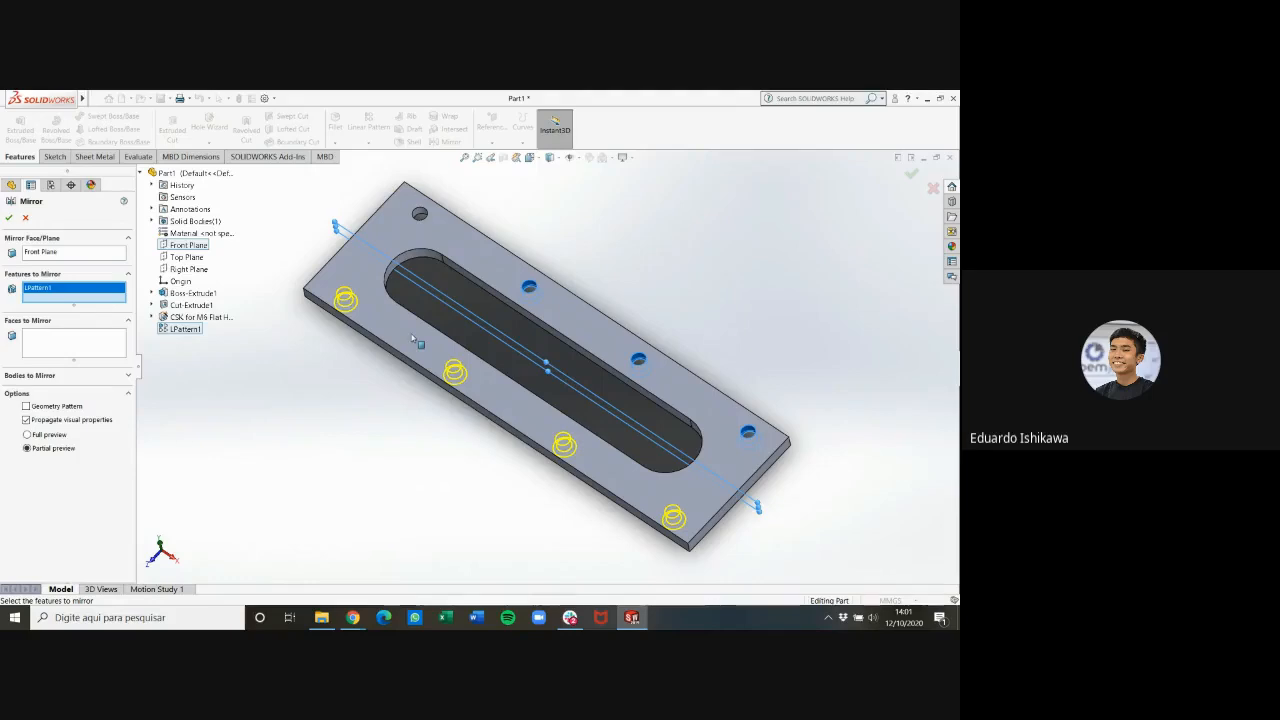
{"action": "middle_click_drag", "start_coordinate": [718, 288], "coordinate": [155, 220]}
{"action": "left_click", "coordinate": [8, 217]}
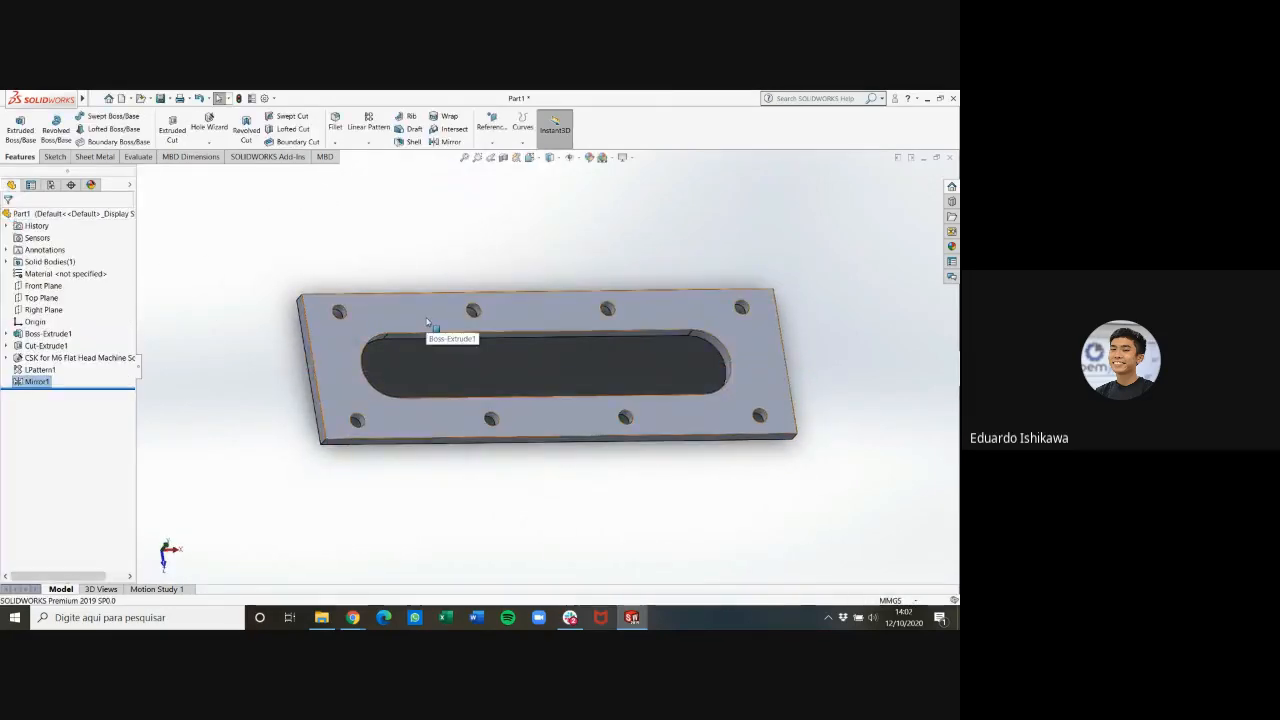
Inspect the mirrored holes in the plate's top view and compare them with part 6 in the PDF drawing
{"action": "left_click", "coordinate": [887, 346]}
{"action": "middle_click_drag", "start_coordinate": [885, 347], "coordinate": [788, 297]}
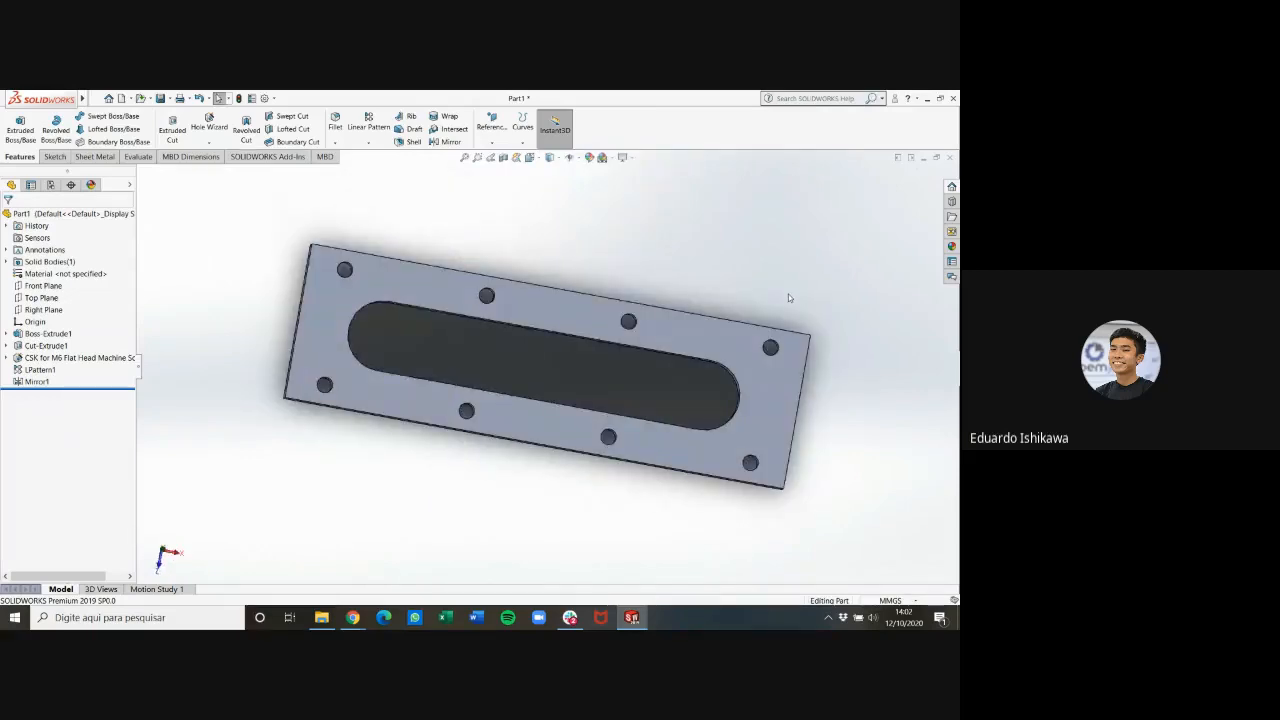
{"action": "key", "text": "ctrl+5"}
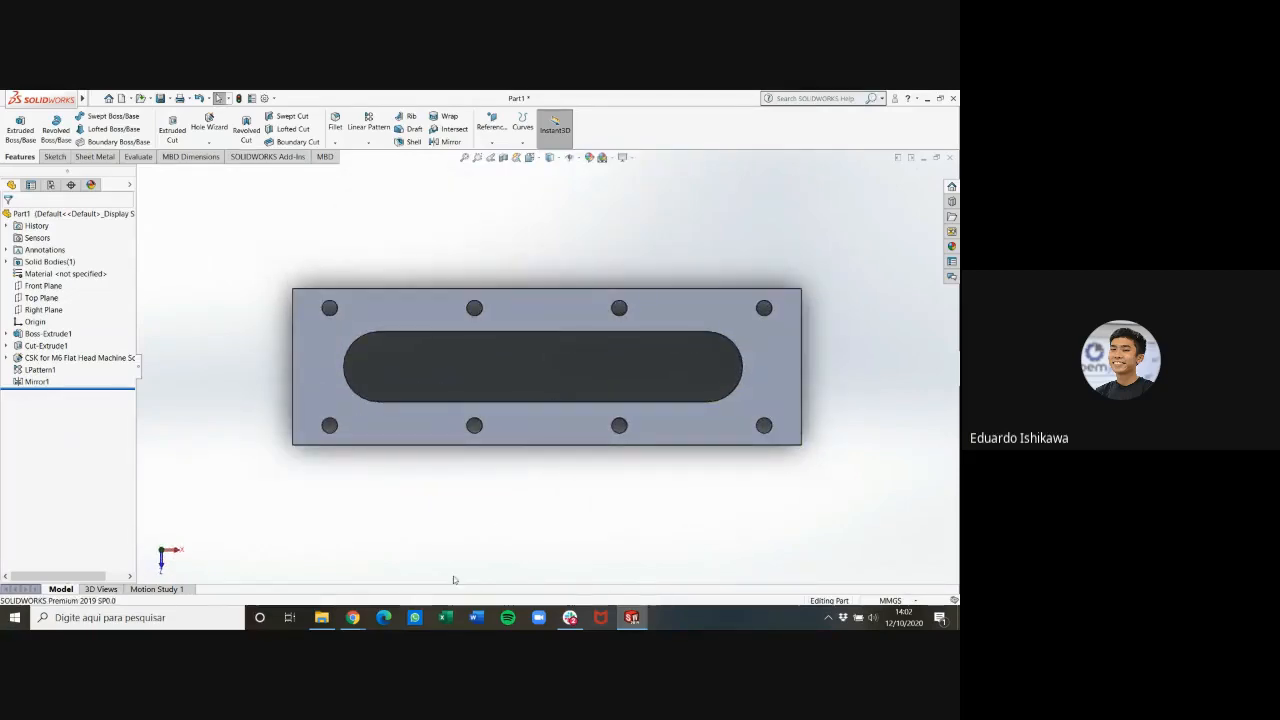
{"action": "left_click", "coordinate": [353, 617]}
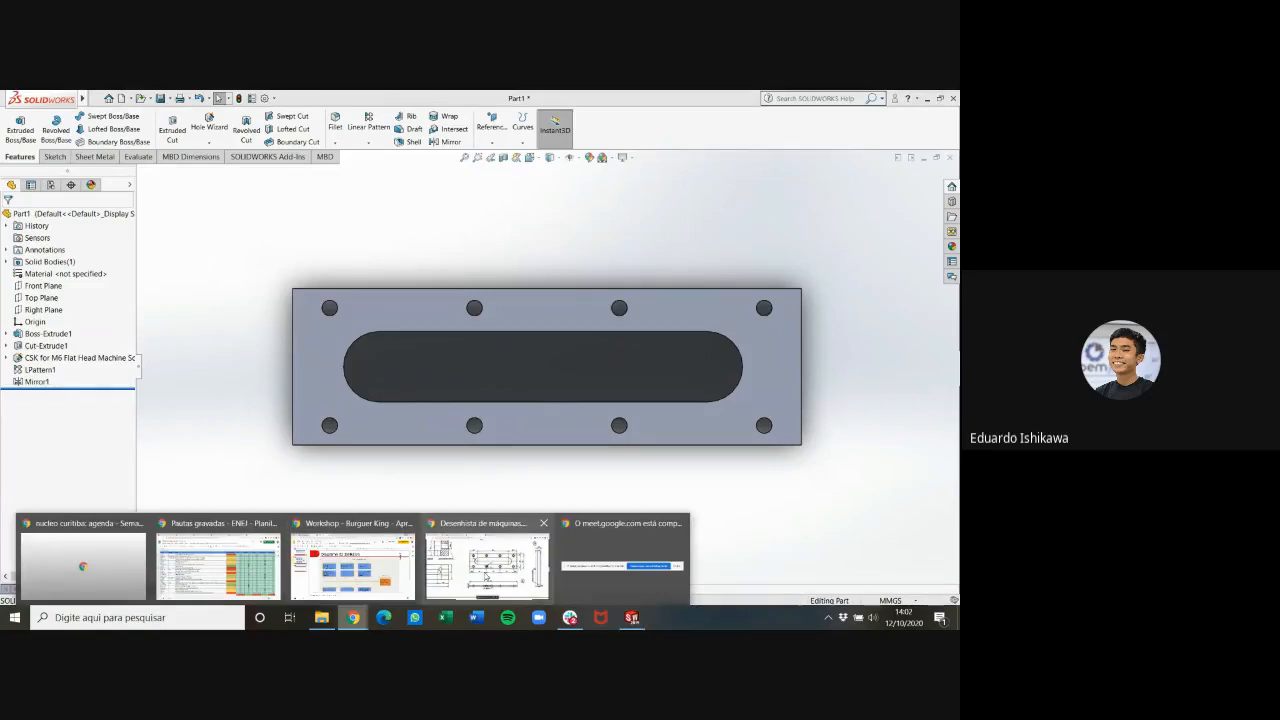
{"action": "left_click", "coordinate": [486, 576]}
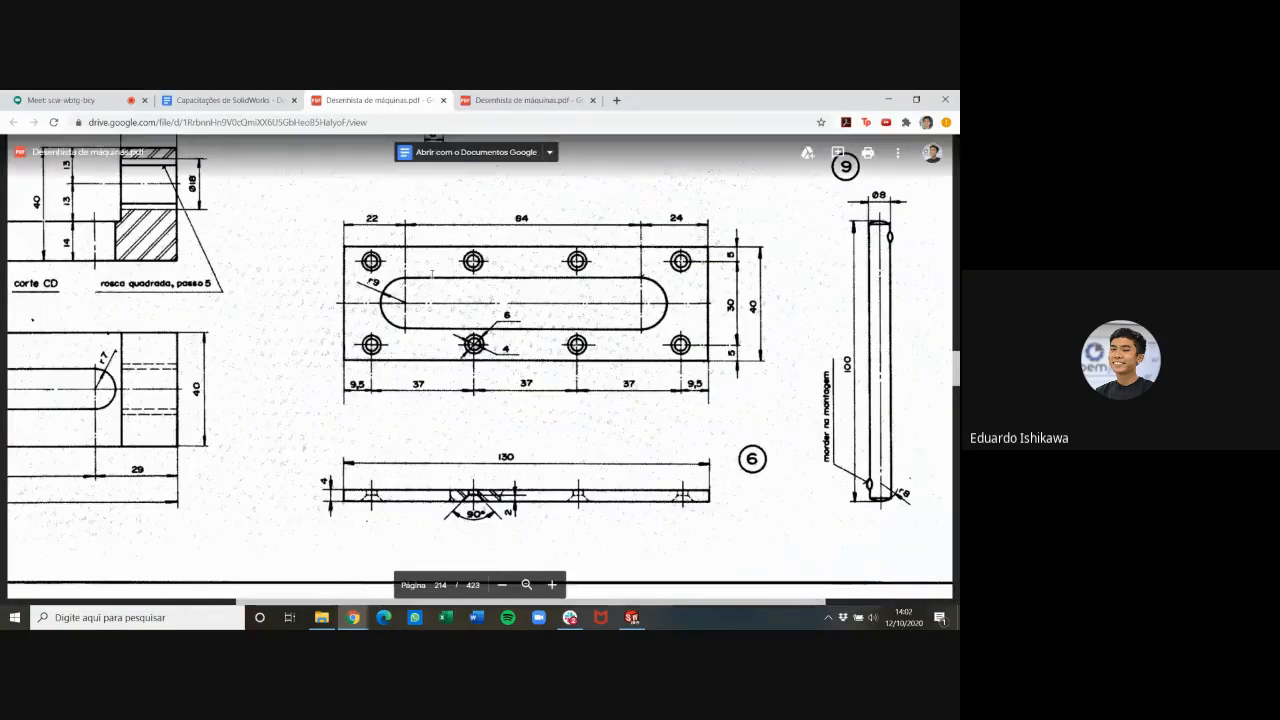
{"action": "key", "text": "alt+Tab"}
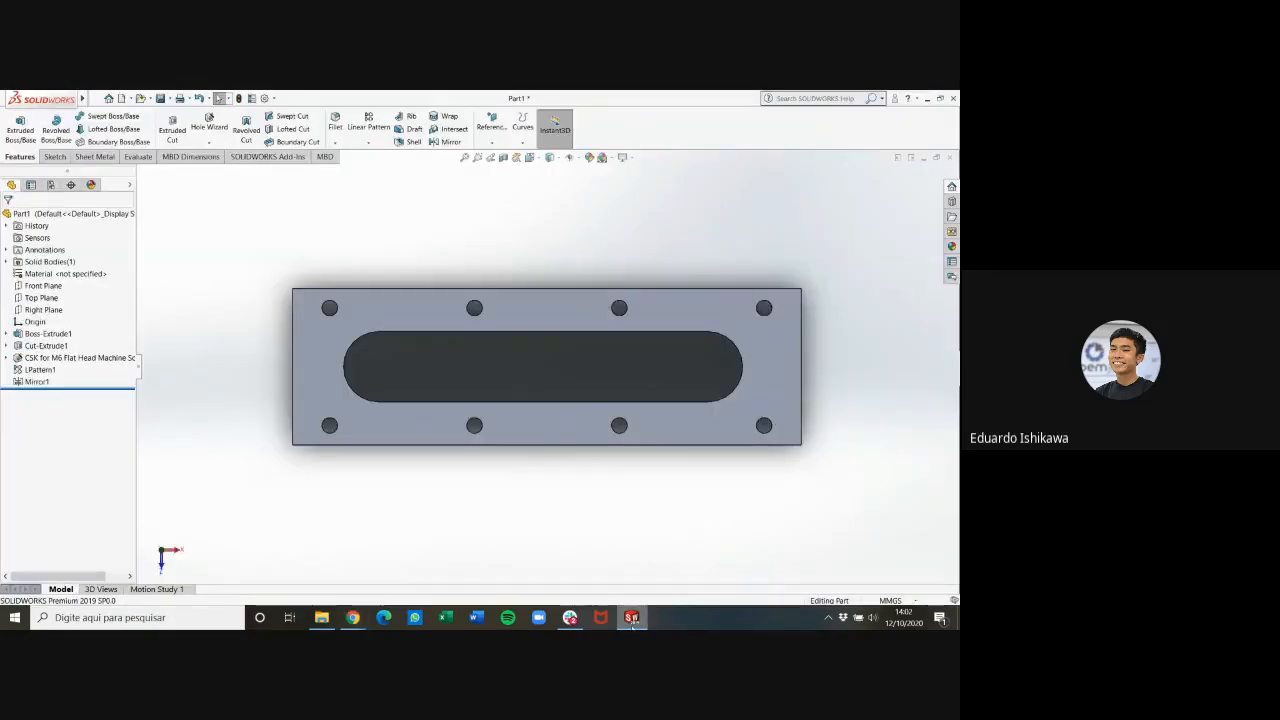
Check part 6's material in the PDF parts list and assign AISI 1020 steel to the plate
{"action": "key", "text": "alt+Tab"}
{"action": "scroll", "coordinate": [745, 340], "scroll_direction": "up", "scroll_amount": 8}
{"action": "scroll", "coordinate": [745, 340], "scroll_direction": "down", "scroll_amount": 1}
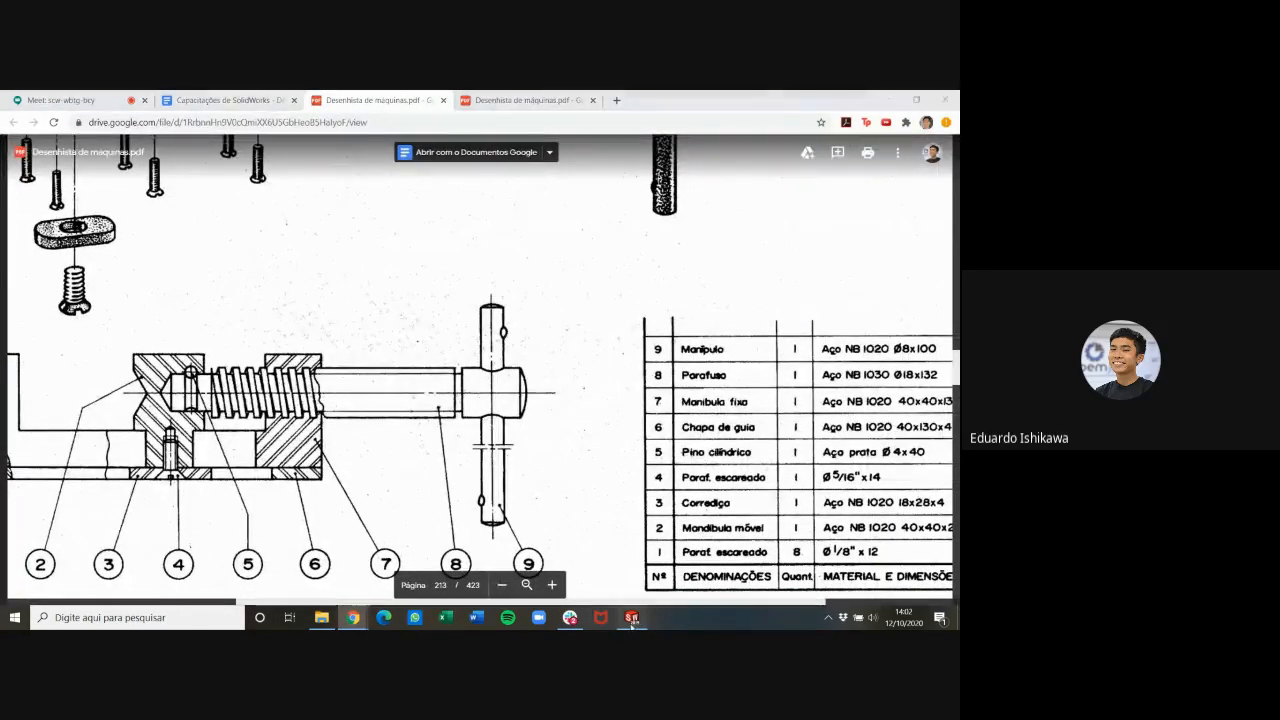
{"action": "left_click", "coordinate": [631, 617]}
{"action": "right_click", "coordinate": [38, 275]}
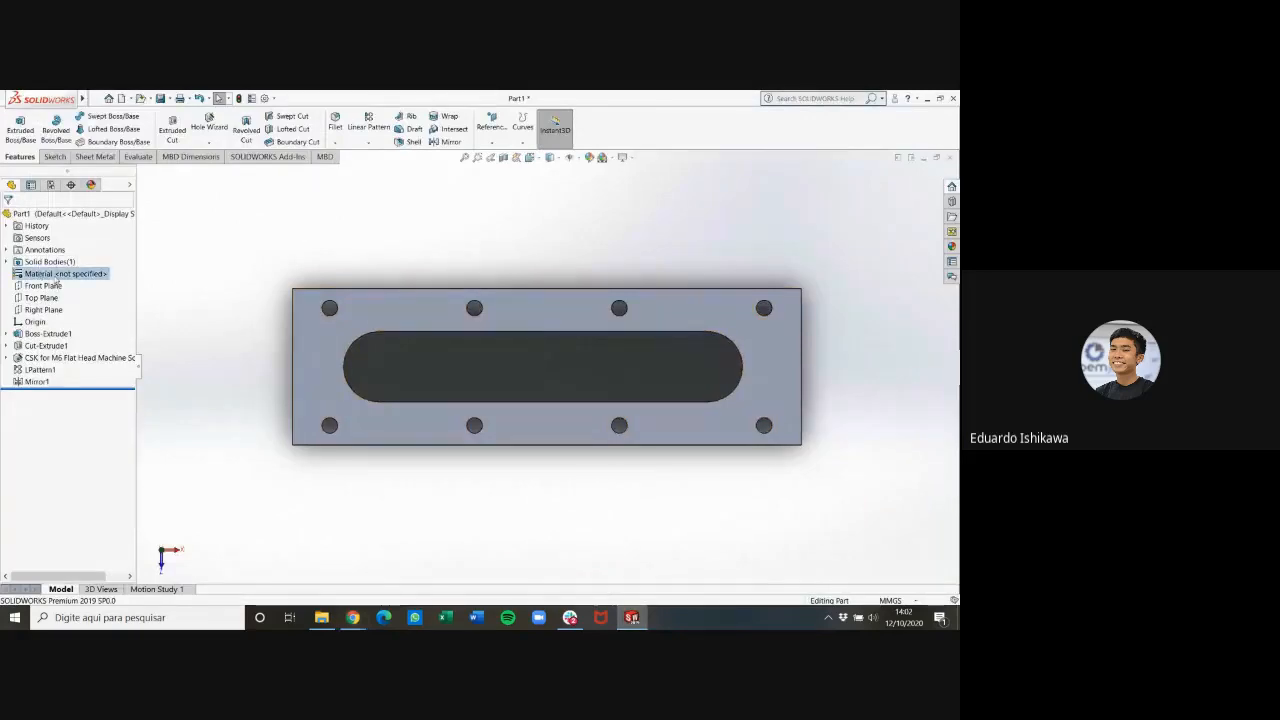
{"action": "left_click", "coordinate": [63, 280]}
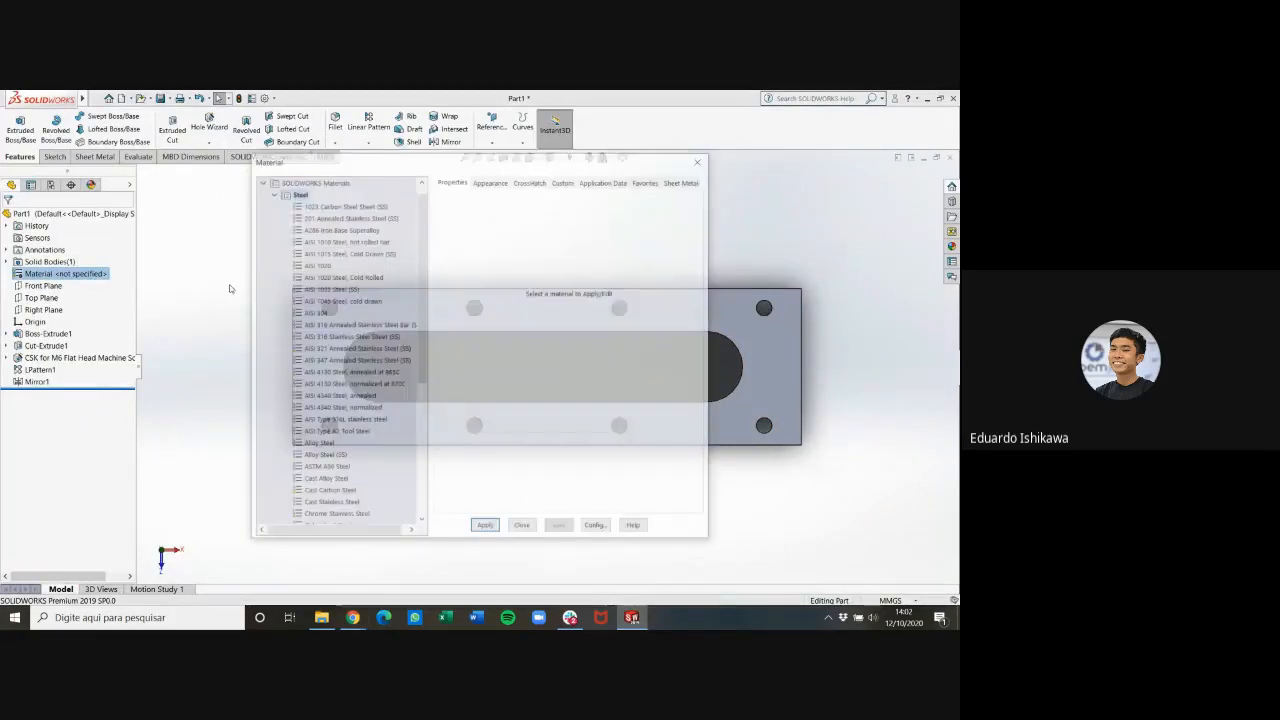
{"action": "double_click", "coordinate": [326, 265]}
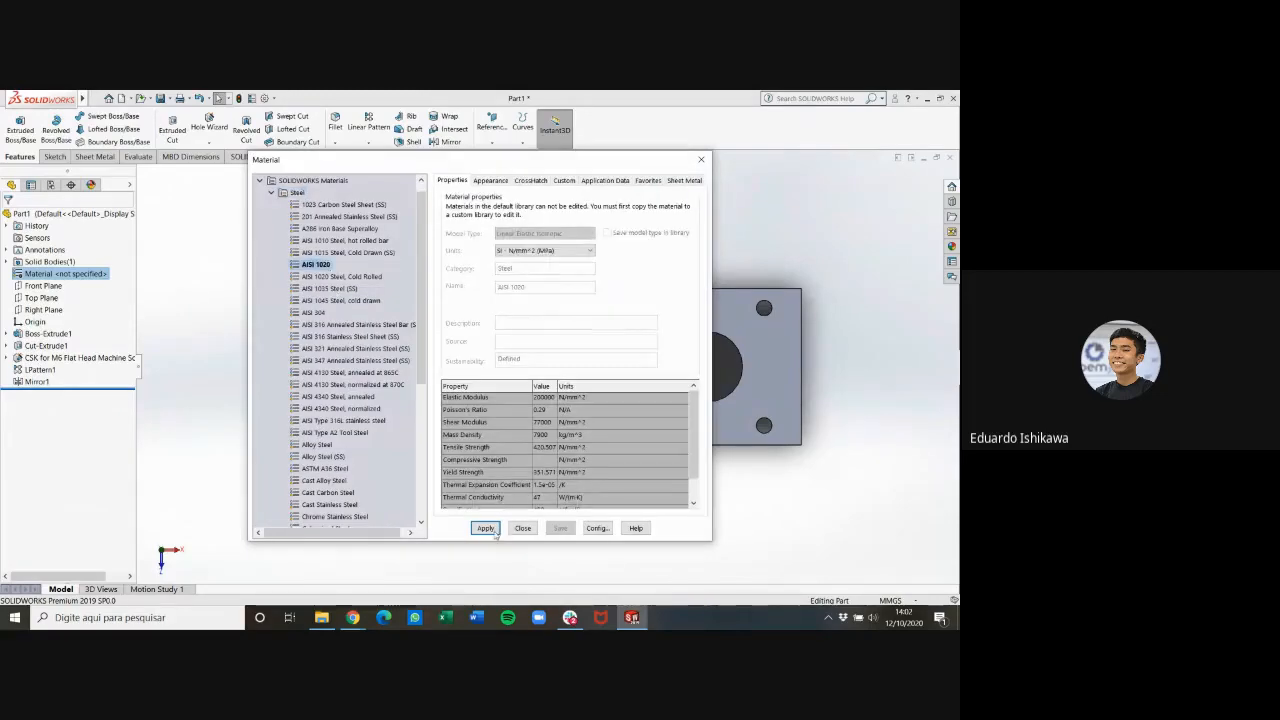
{"action": "left_click", "coordinate": [701, 159]}
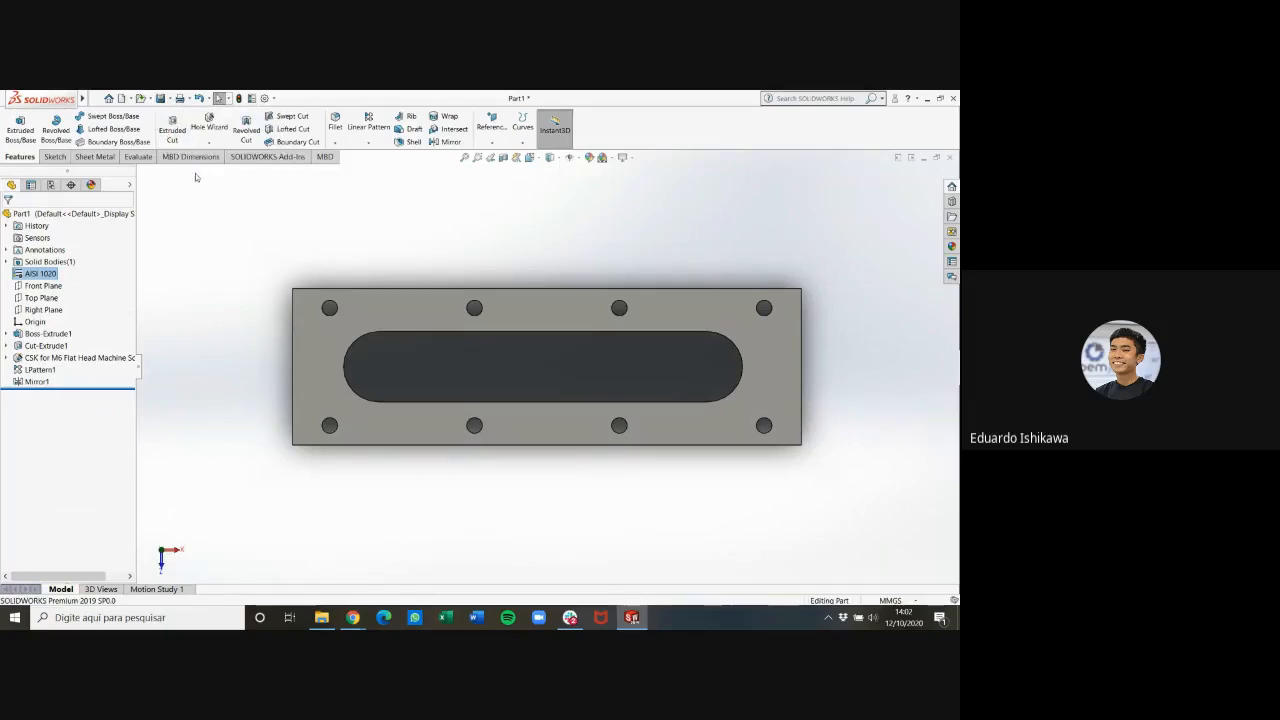
Save the plate as a part file named chapa guia in the Torninho folder
{"action": "key", "text": "ctrl+s"}
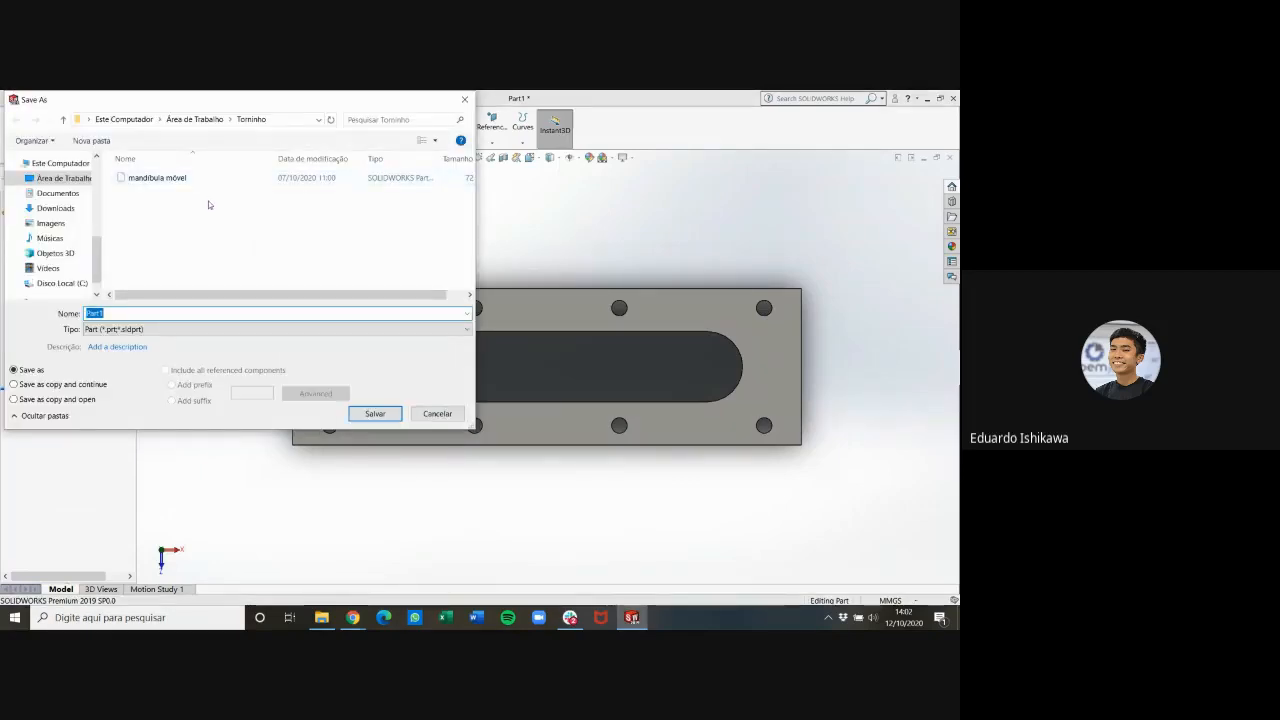
{"action": "type", "text": "chapa guia"}
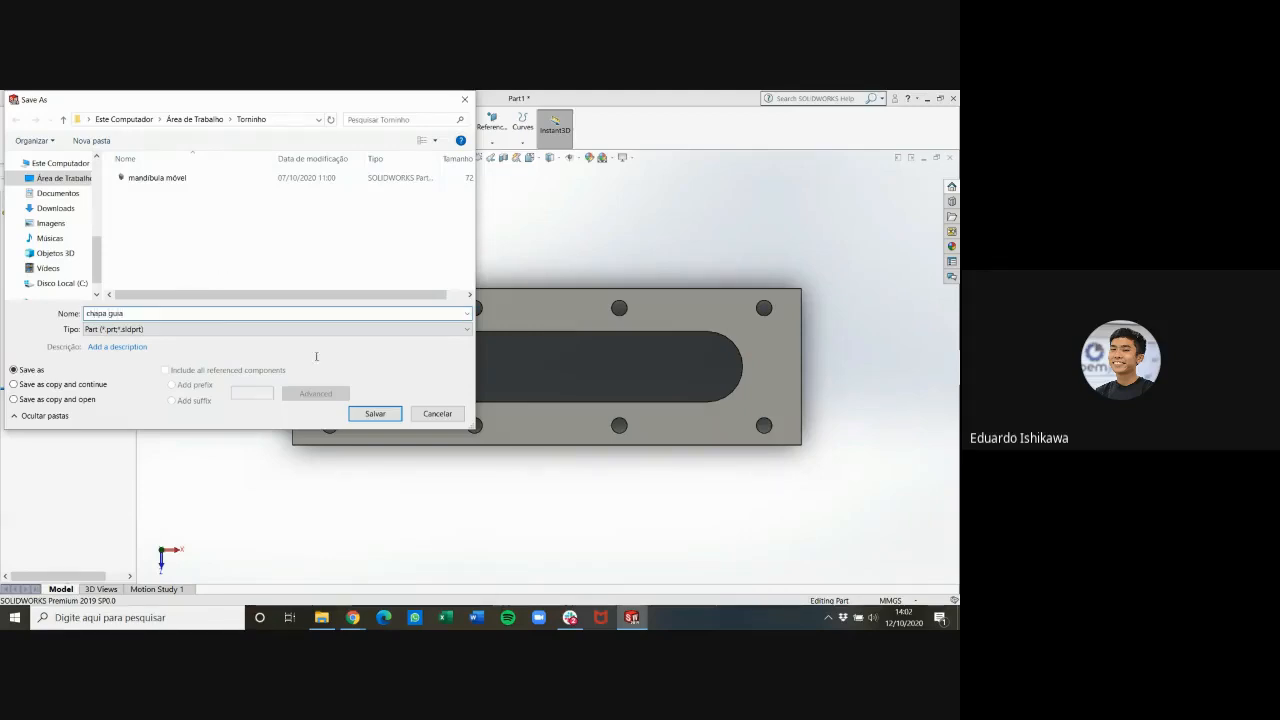
{"action": "left_click", "coordinate": [358, 416]}
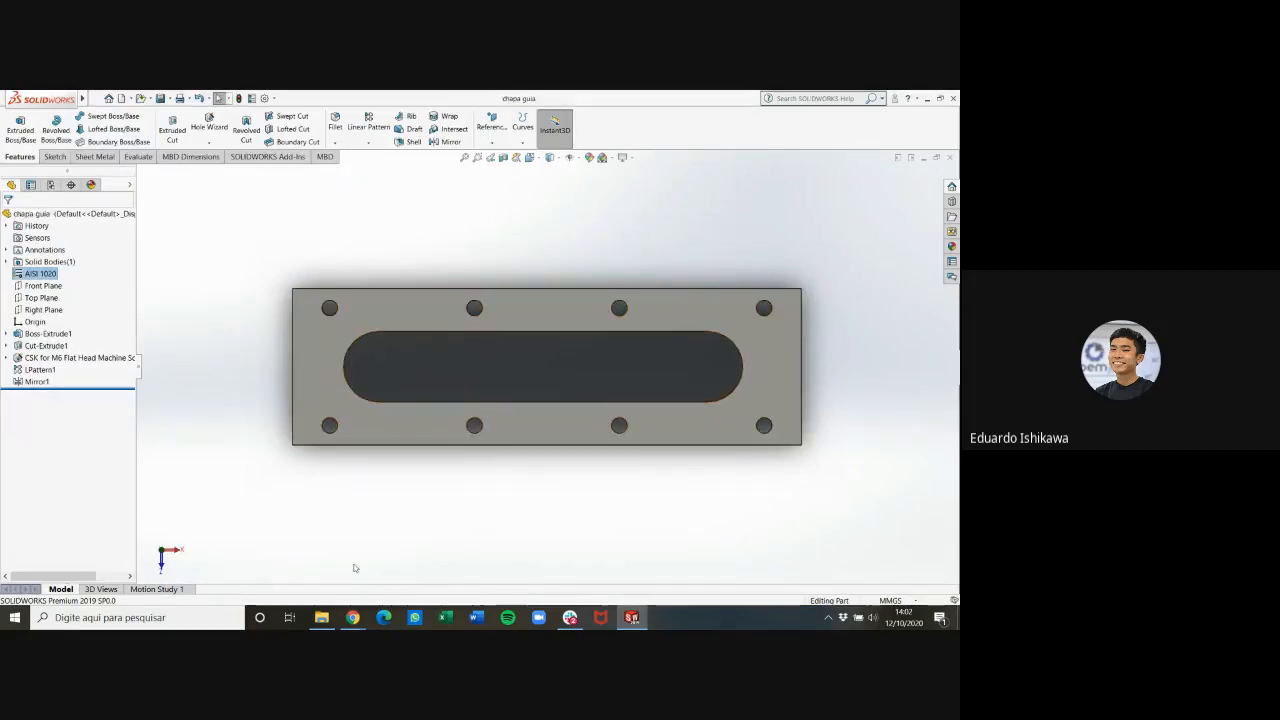
Switch to the PDF drawing in Chrome and review part 6's dimensioned views on page 214
{"action": "mouse_move", "coordinate": [353, 617]}
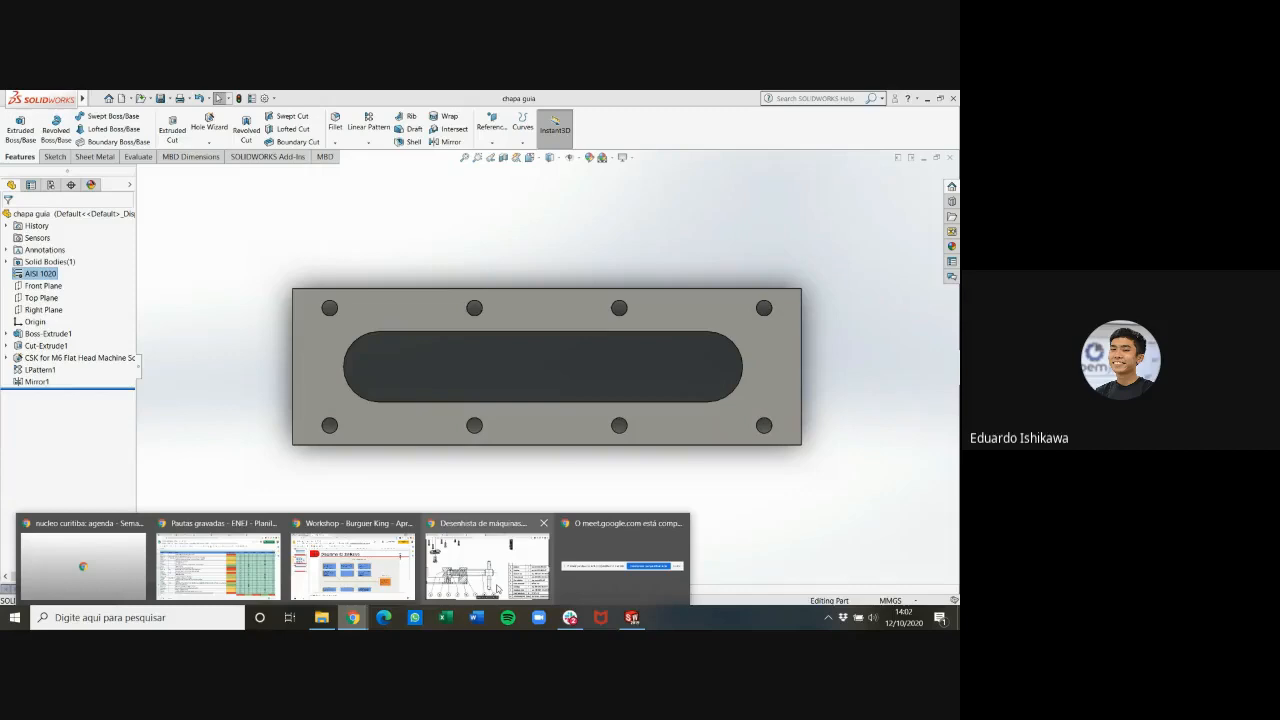
{"action": "left_click", "coordinate": [497, 588]}
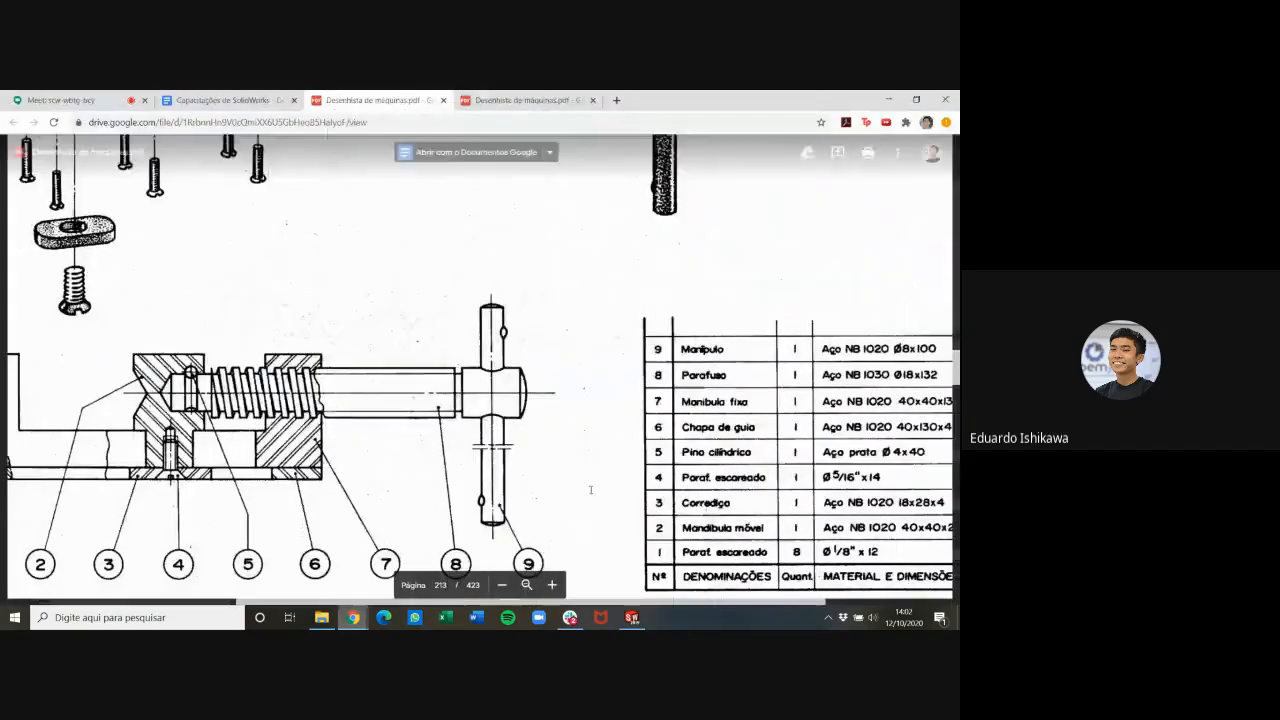
{"action": "scroll", "coordinate": [598, 342], "scroll_direction": "down", "scroll_amount": 5}
{"action": "scroll", "coordinate": [763, 265], "scroll_direction": "down", "scroll_amount": 2}
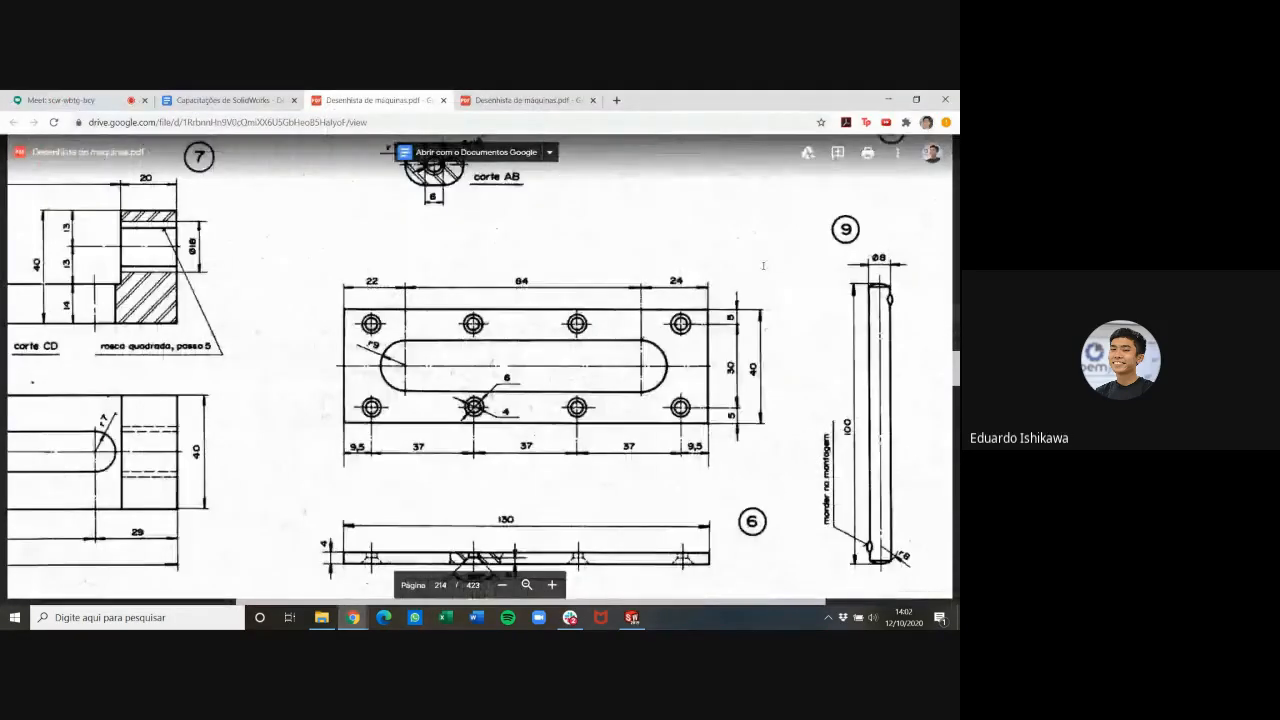
Return to SOLIDWORKS, inspect the finished plate from an angled view and close the chapa guia part
{"action": "left_click", "coordinate": [632, 617]}
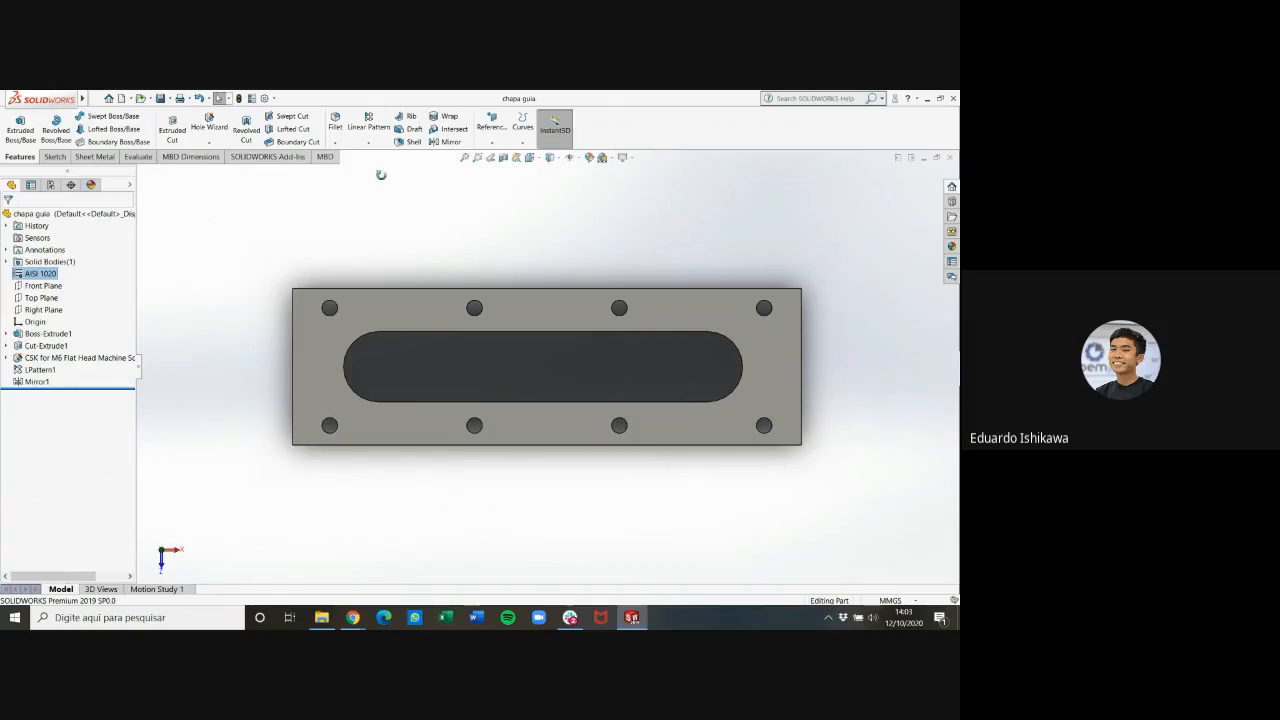
{"action": "middle_click_drag", "start_coordinate": [380, 173], "coordinate": [379, 126]}
{"action": "middle_click_drag", "start_coordinate": [572, 442], "coordinate": [534, 360]}
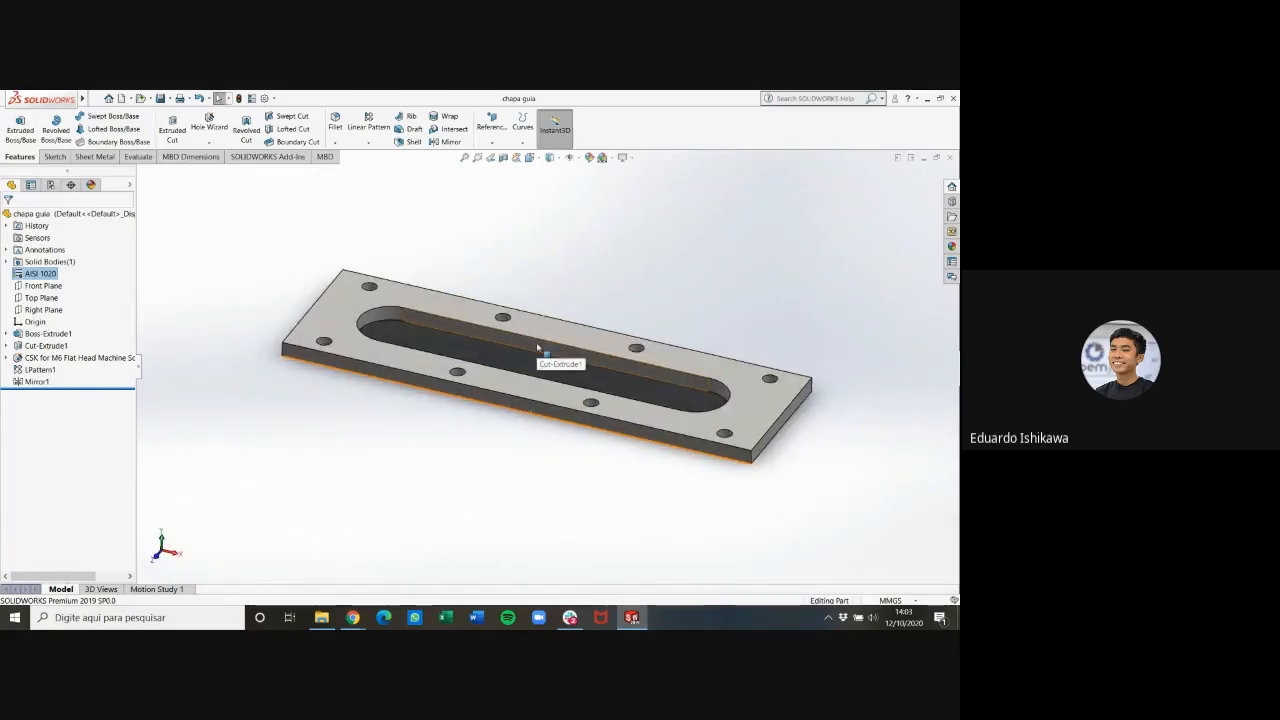
{"action": "left_click", "coordinate": [536, 346]}
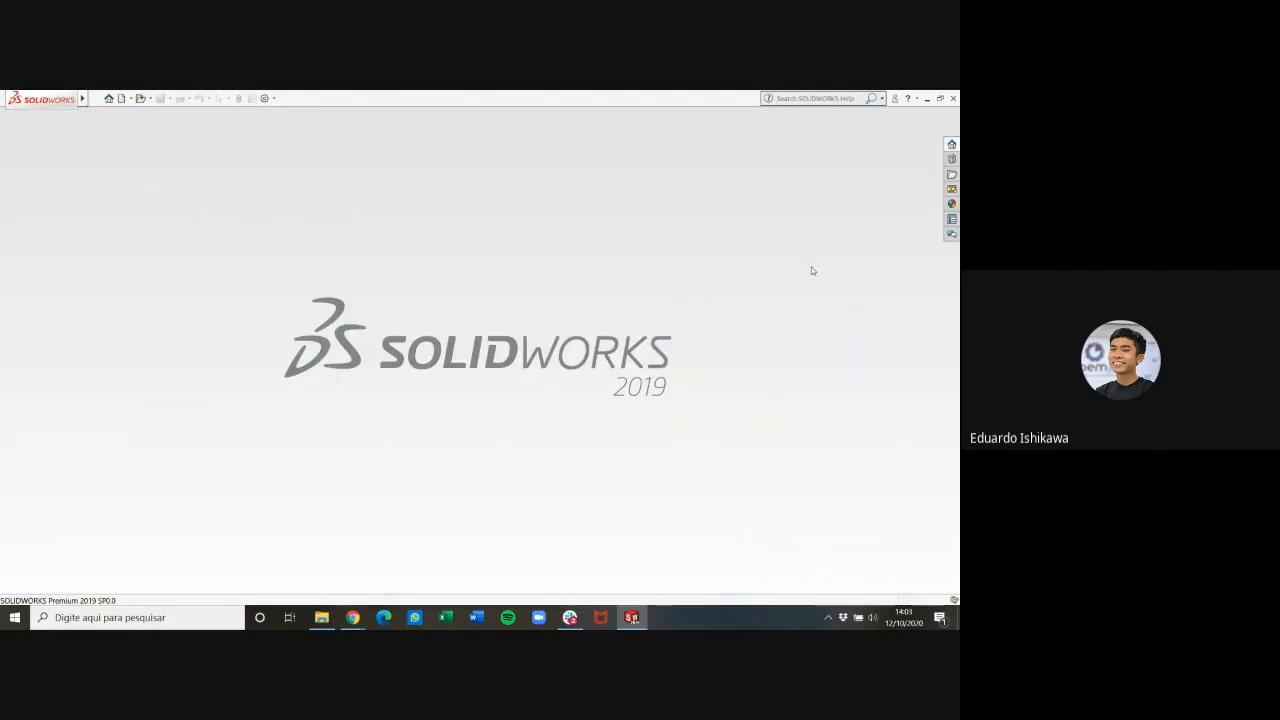
Switch to the other Desenhista de máquinas PDF in Chrome and examine part 1, the round flange with four holes, on page 244
{"action": "mouse_move", "coordinate": [353, 617]}
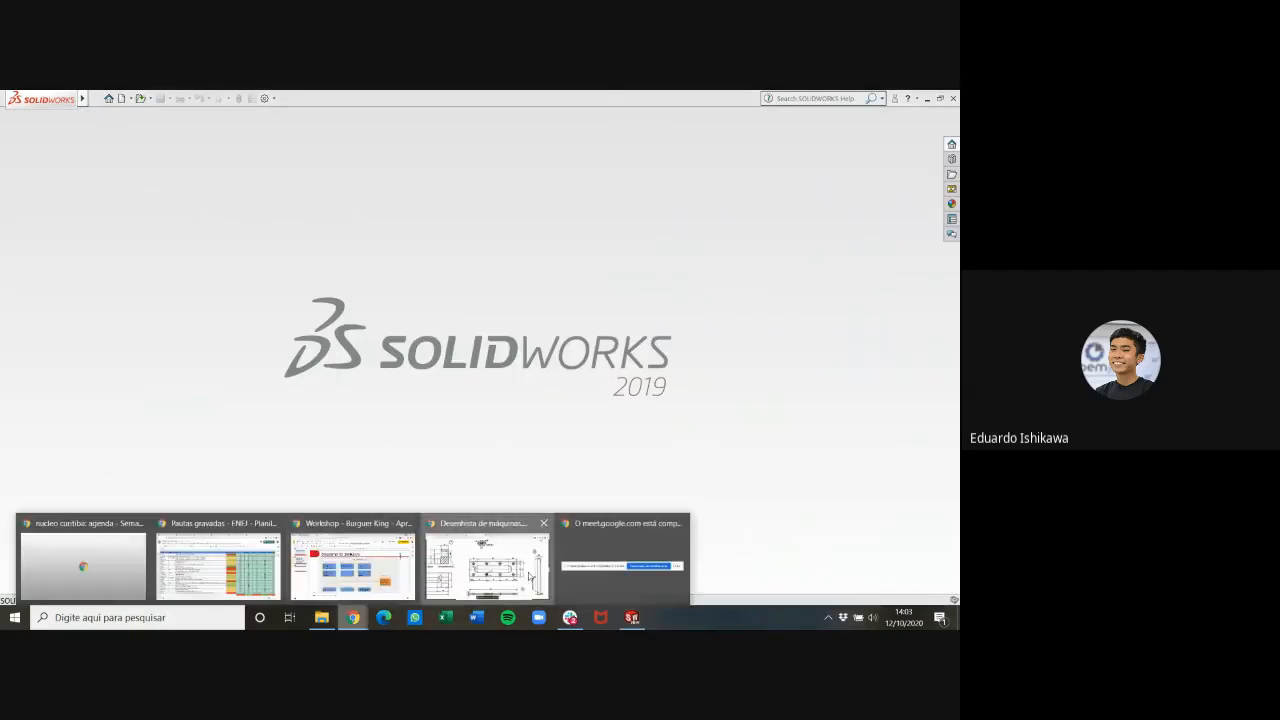
{"action": "left_click", "coordinate": [530, 577]}
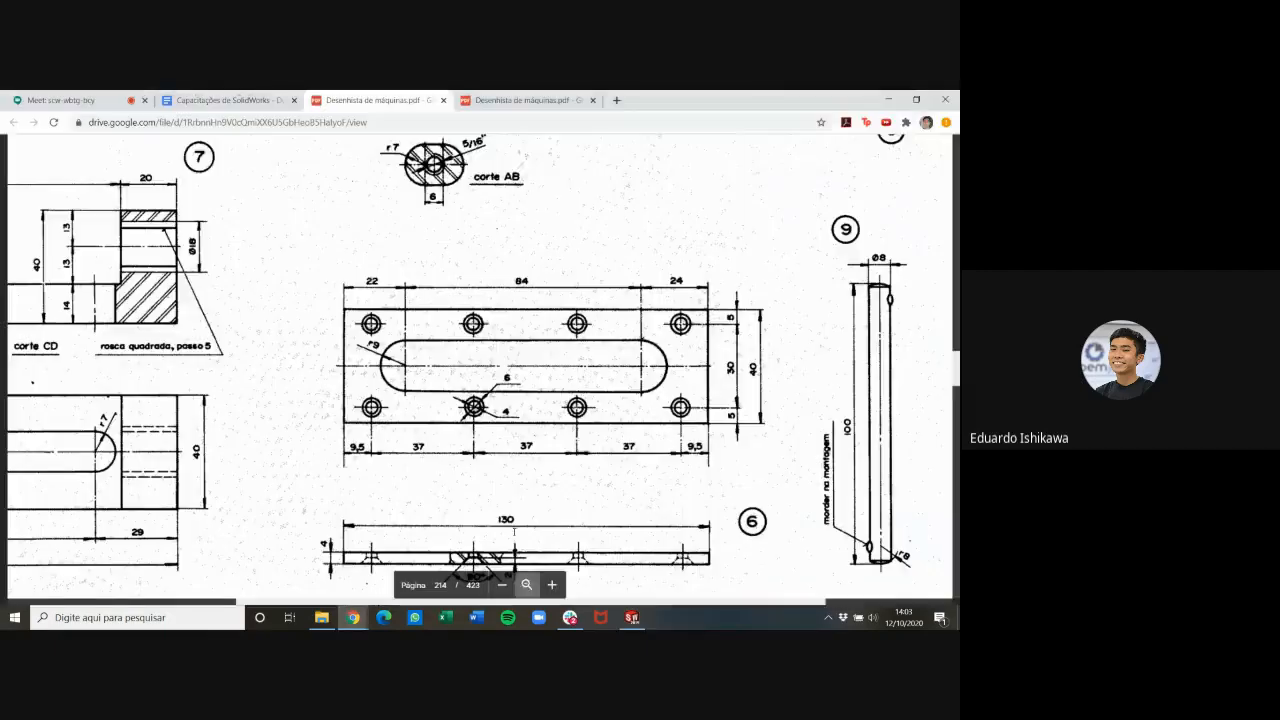
{"action": "left_click", "coordinate": [553, 103]}
{"action": "scroll", "coordinate": [605, 321], "scroll_direction": "down", "scroll_amount": 1}
{"action": "scroll", "coordinate": [605, 321], "scroll_direction": "up", "scroll_amount": 1}
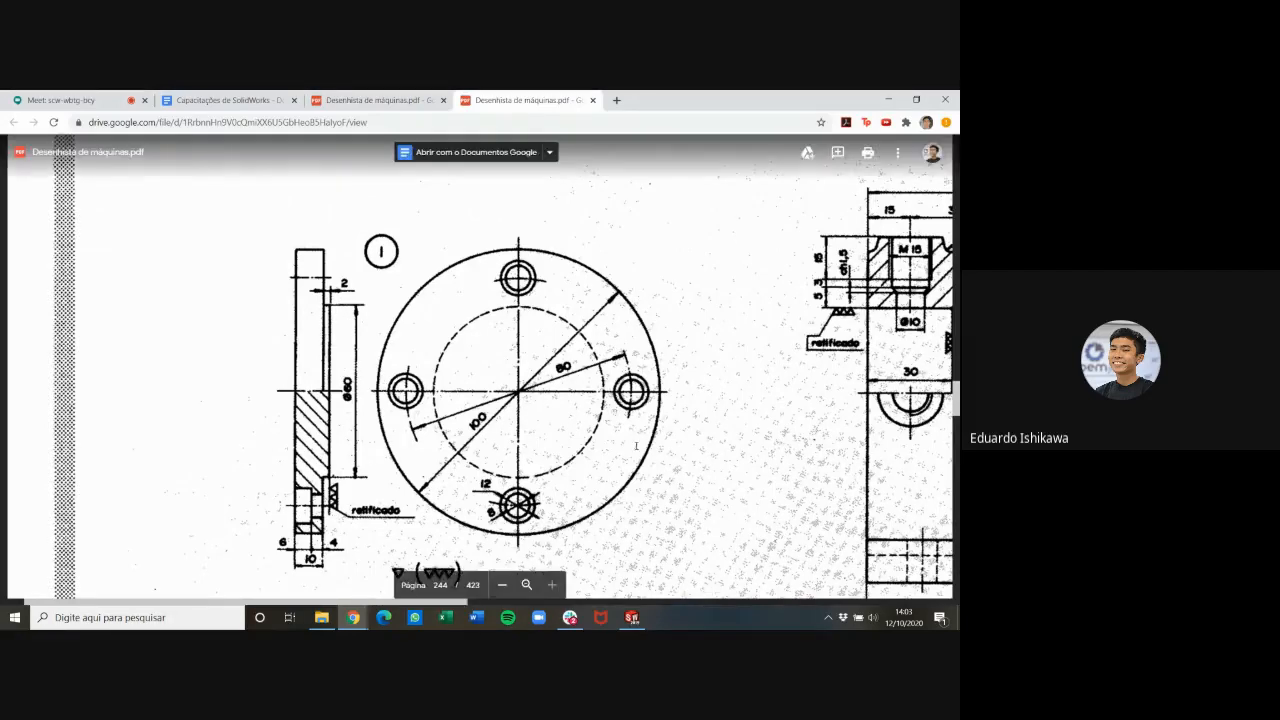
{"action": "scroll", "coordinate": [567, 387], "scroll_direction": "down", "scroll_amount": 1}
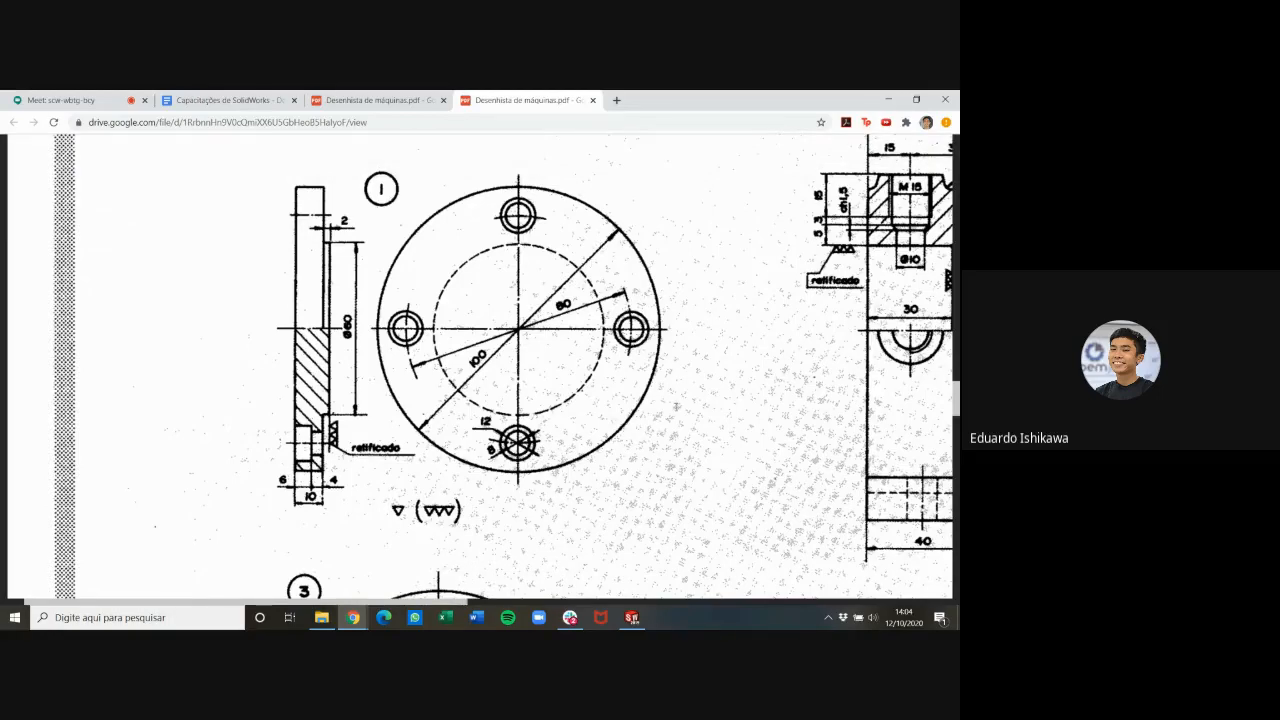
Switch back to SOLIDWORKS and create a new part document
{"action": "left_click", "coordinate": [631, 617]}
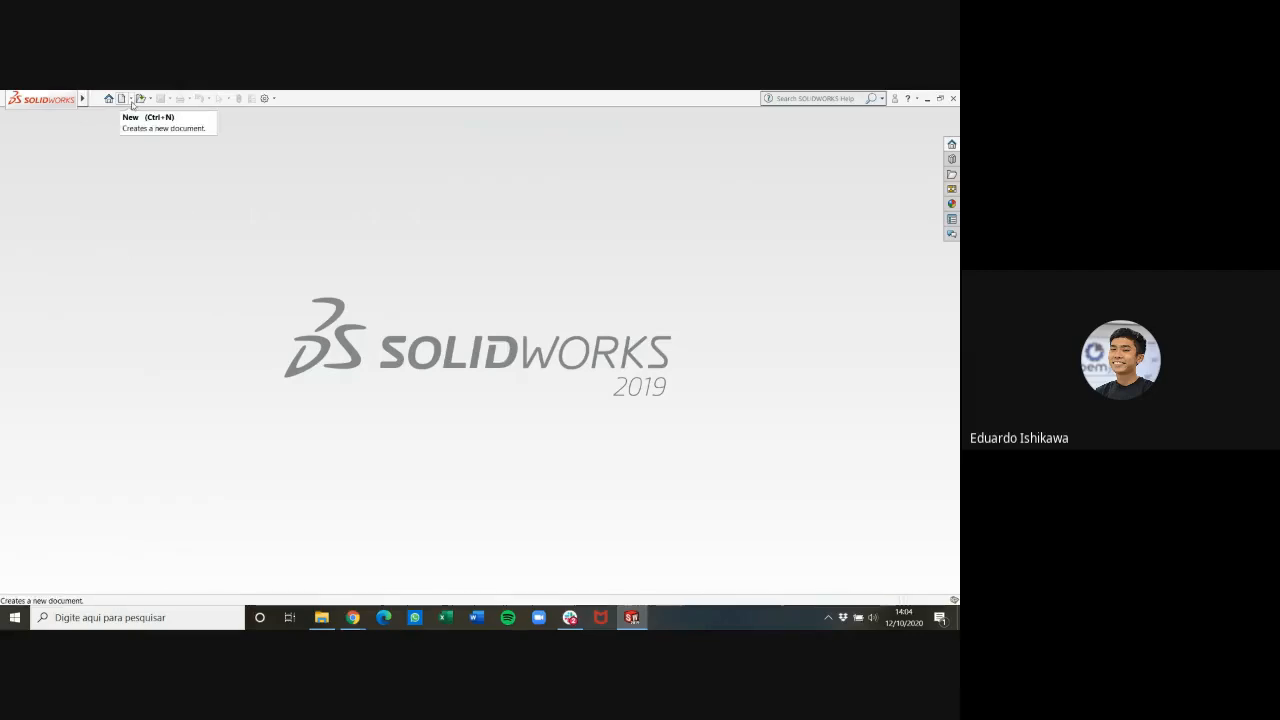
{"action": "left_click", "coordinate": [130, 99]}
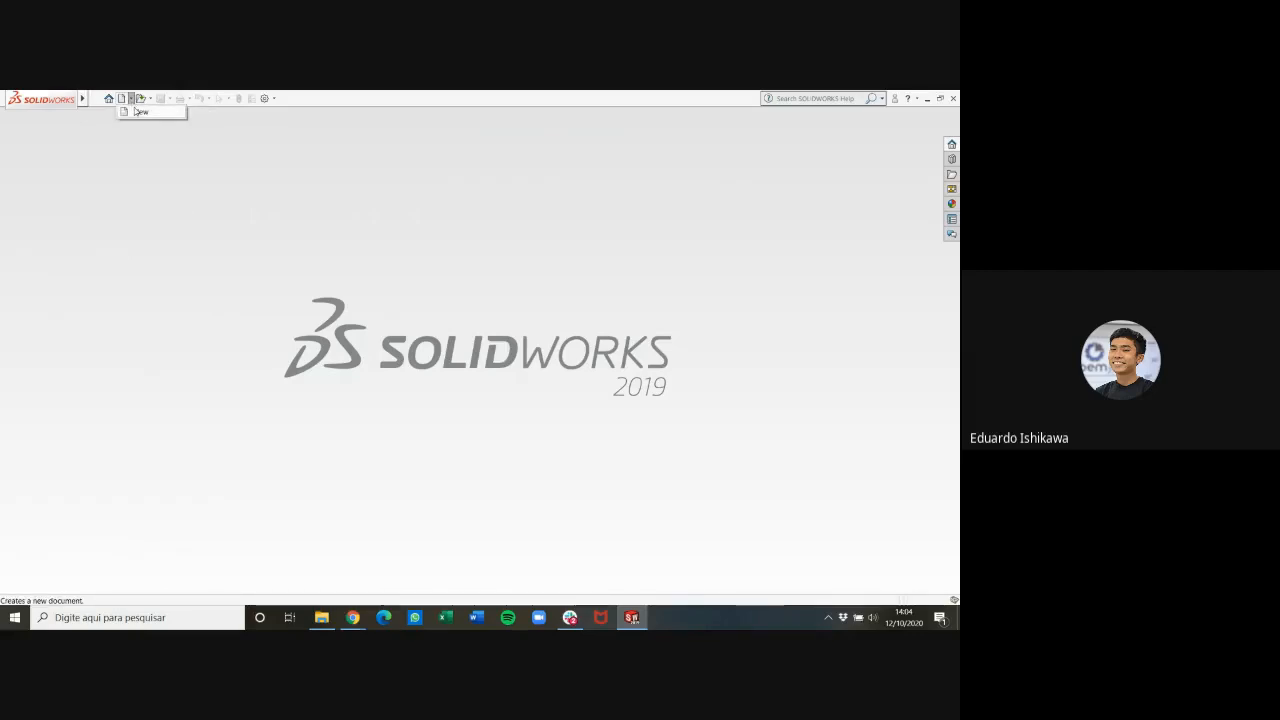
{"action": "left_click", "coordinate": [140, 112]}
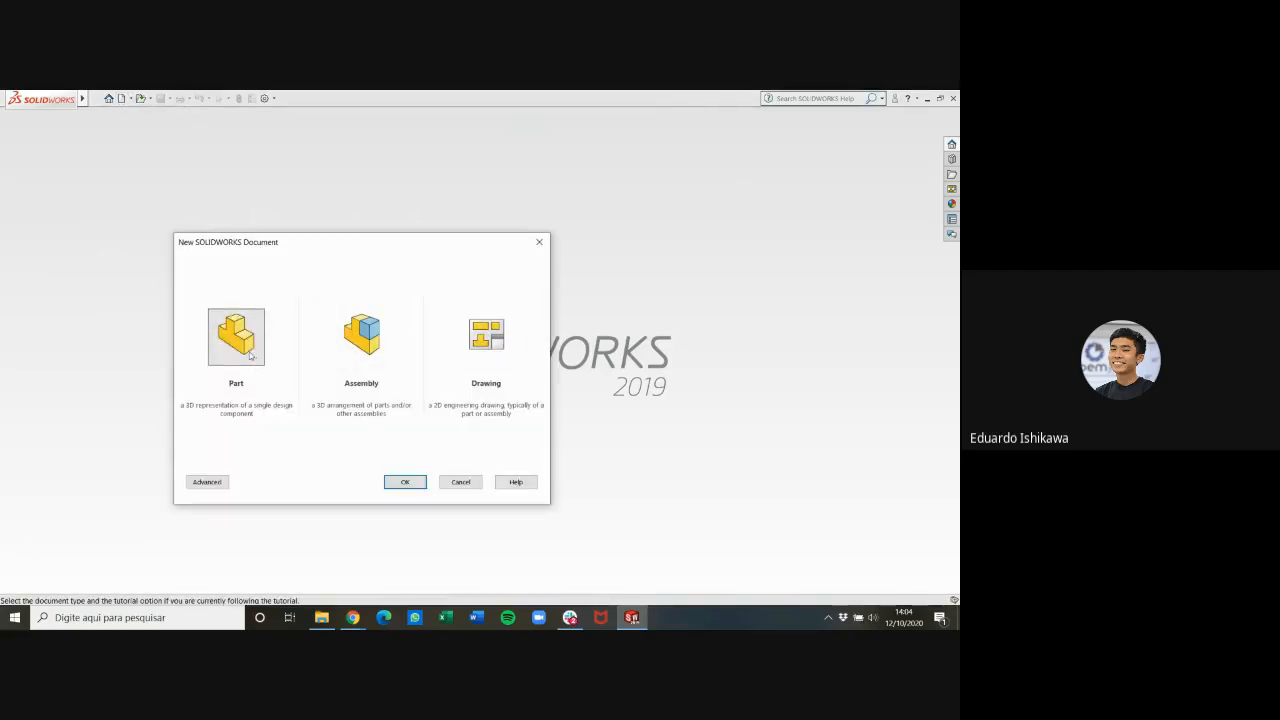
{"action": "left_click", "coordinate": [403, 486]}
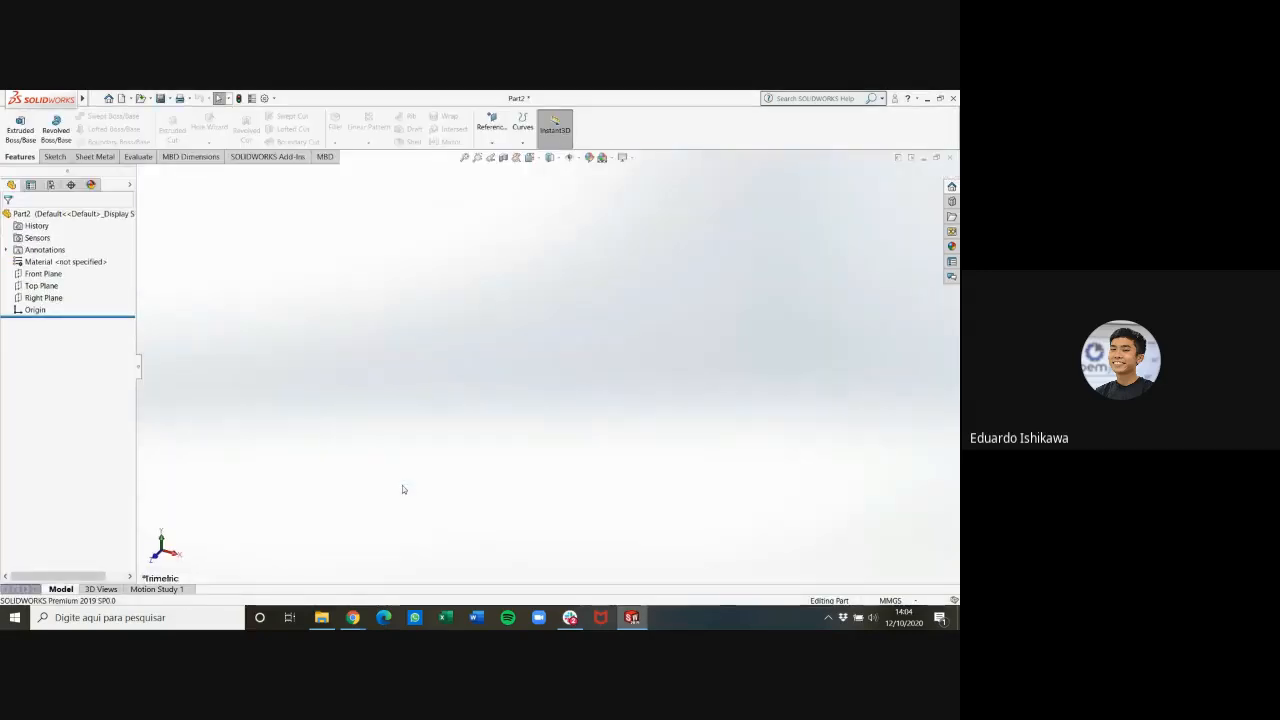
Start a new sketch on the Front Plane
{"action": "left_click", "coordinate": [45, 298]}
{"action": "left_click", "coordinate": [44, 286]}
{"action": "left_click", "coordinate": [44, 274]}
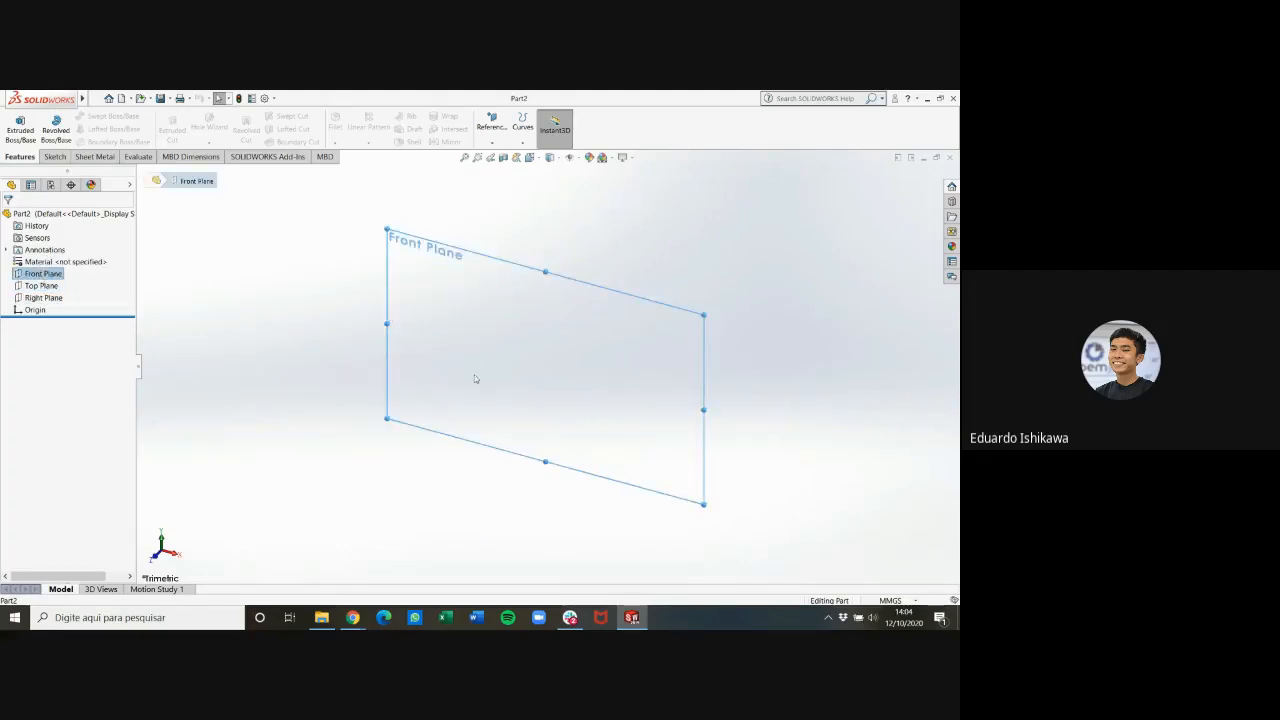
{"action": "left_click", "coordinate": [54, 157]}
{"action": "left_click", "coordinate": [14, 122]}
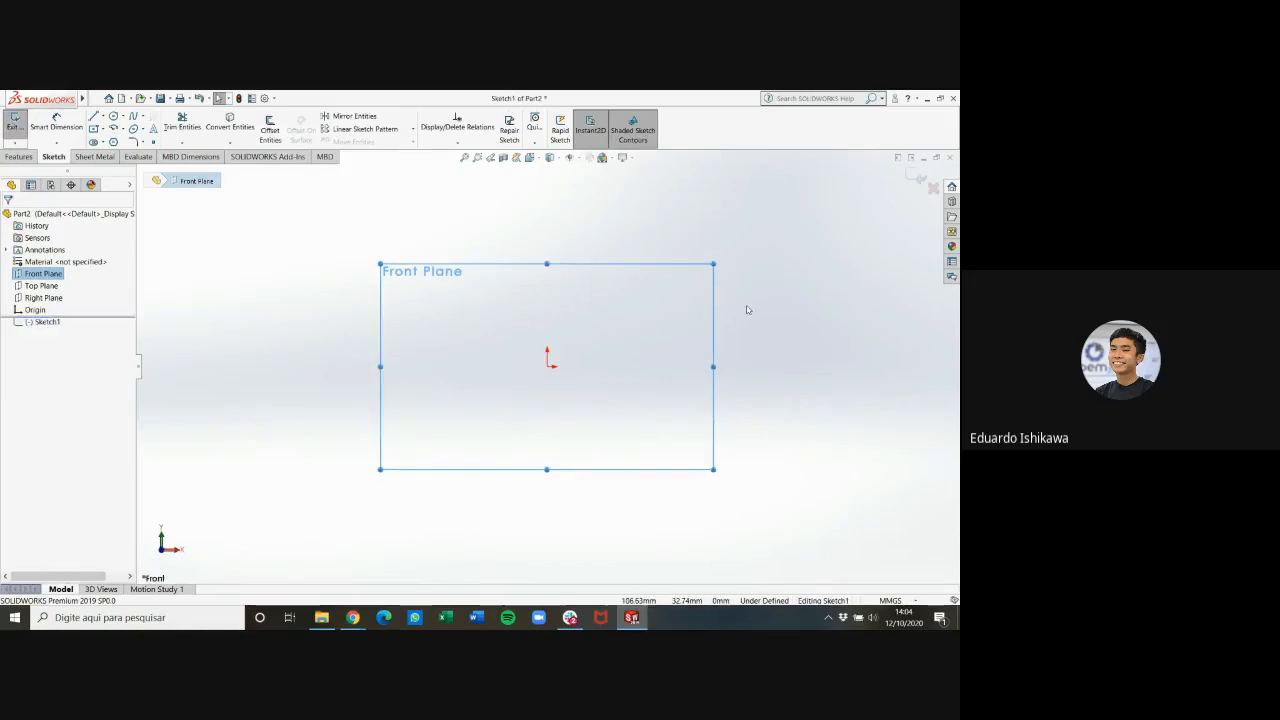
Sketch a horizontal centerline passing through the origin as the flange's axis
{"action": "scroll", "coordinate": [587, 369], "scroll_direction": "down", "scroll_amount": 1}
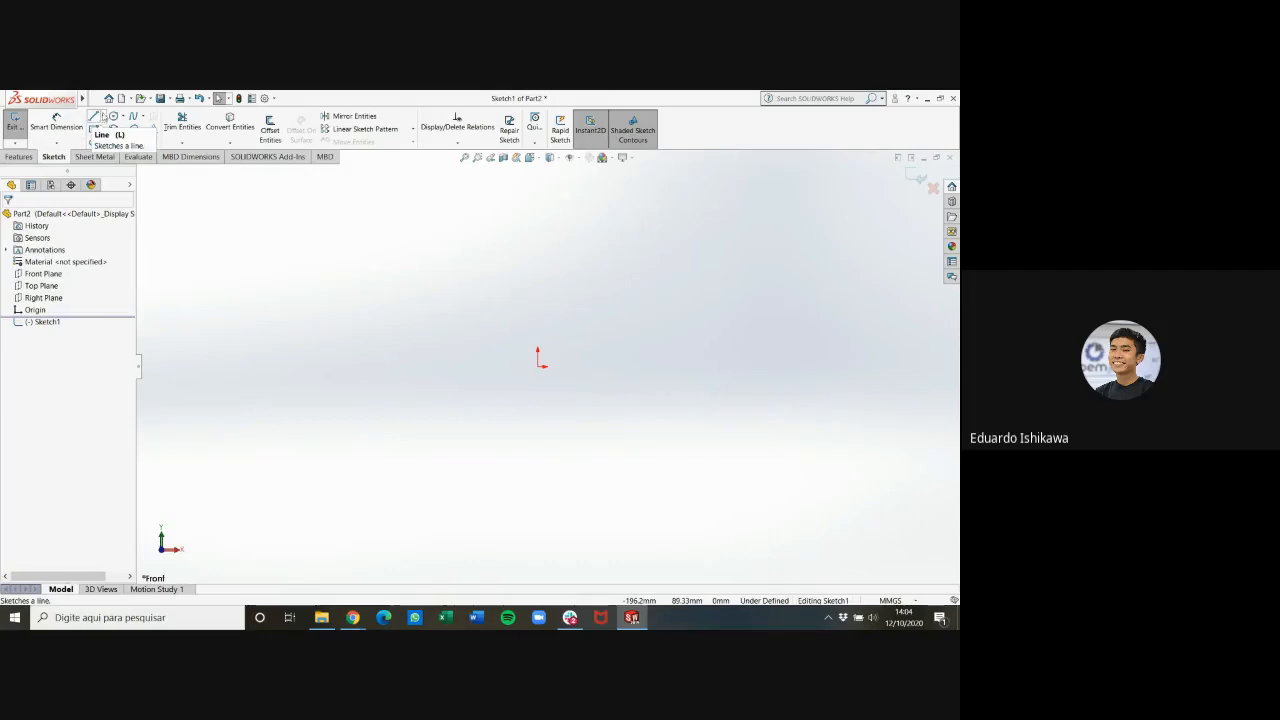
{"action": "left_click", "coordinate": [102, 117]}
{"action": "left_click", "coordinate": [118, 137]}
{"action": "left_click", "coordinate": [455, 367]}
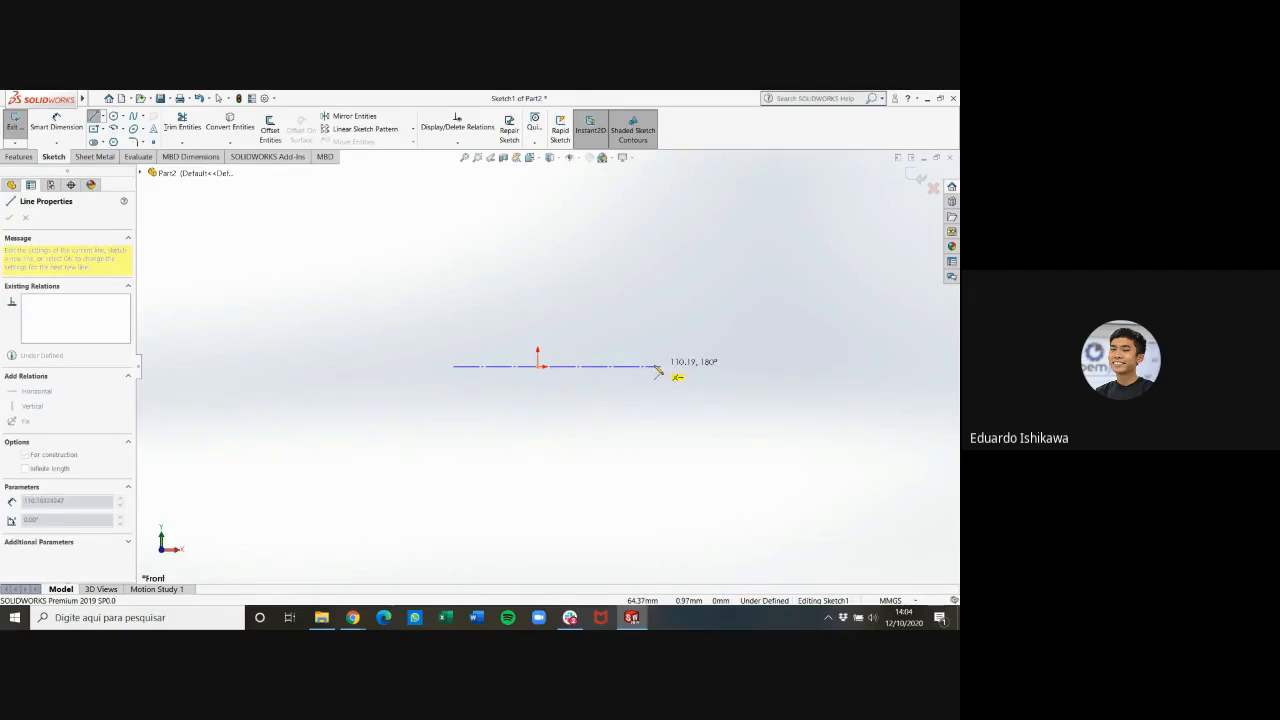
{"action": "left_click", "coordinate": [618, 367]}
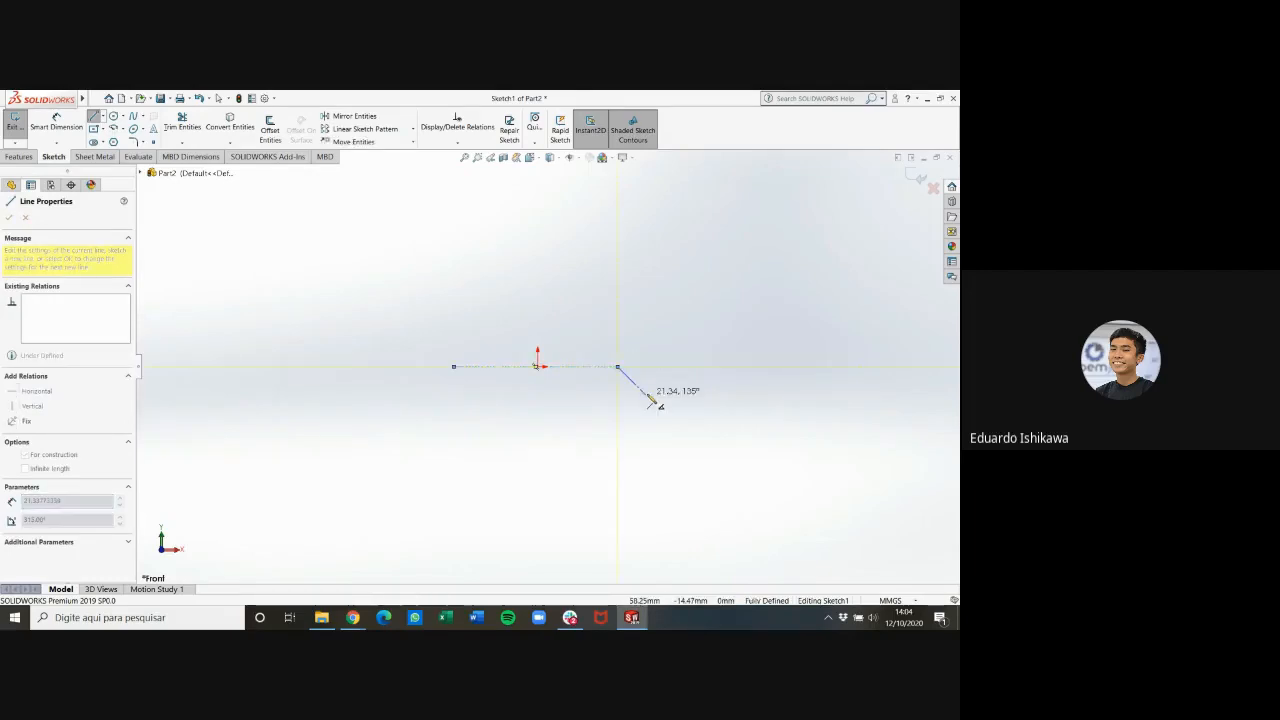
{"action": "key", "text": "Escape"}
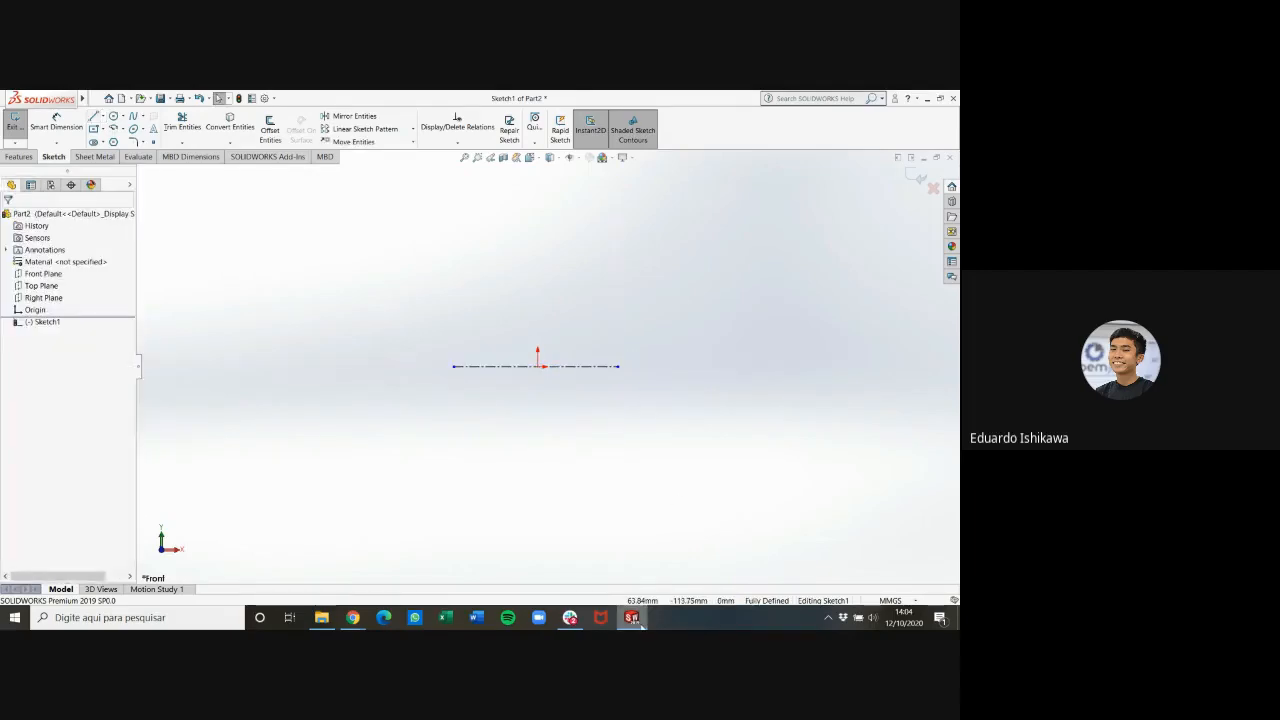
Check part 1's section in the PDF and sketch its stepped half-profile with lines from the origin up and back to the centerline
{"action": "left_click", "coordinate": [638, 620]}
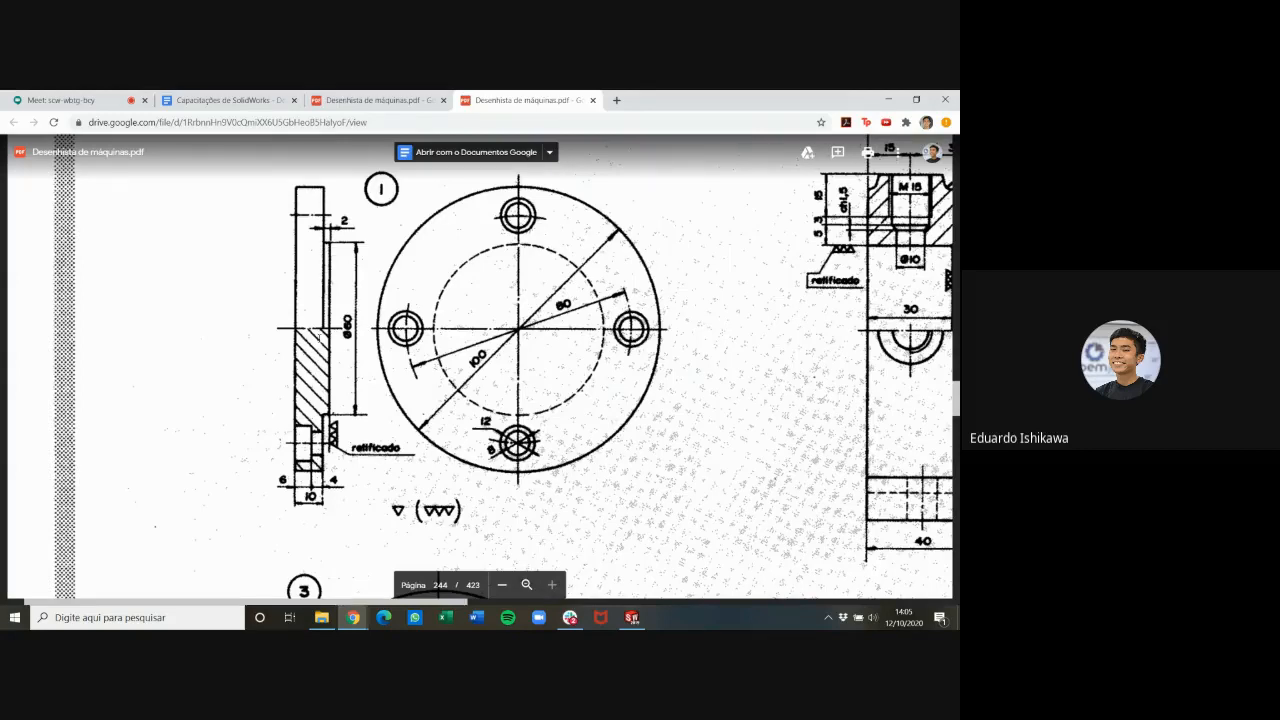
{"action": "left_click", "coordinate": [634, 619]}
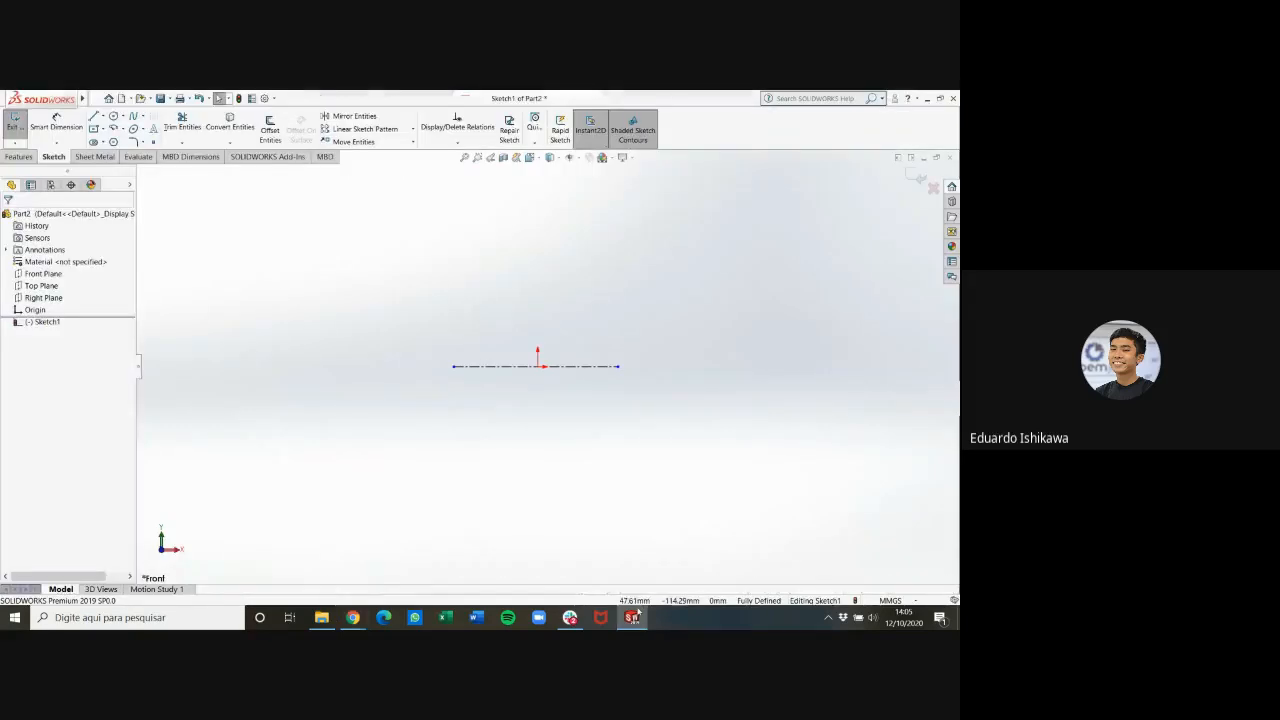
{"action": "left_click", "coordinate": [95, 118]}
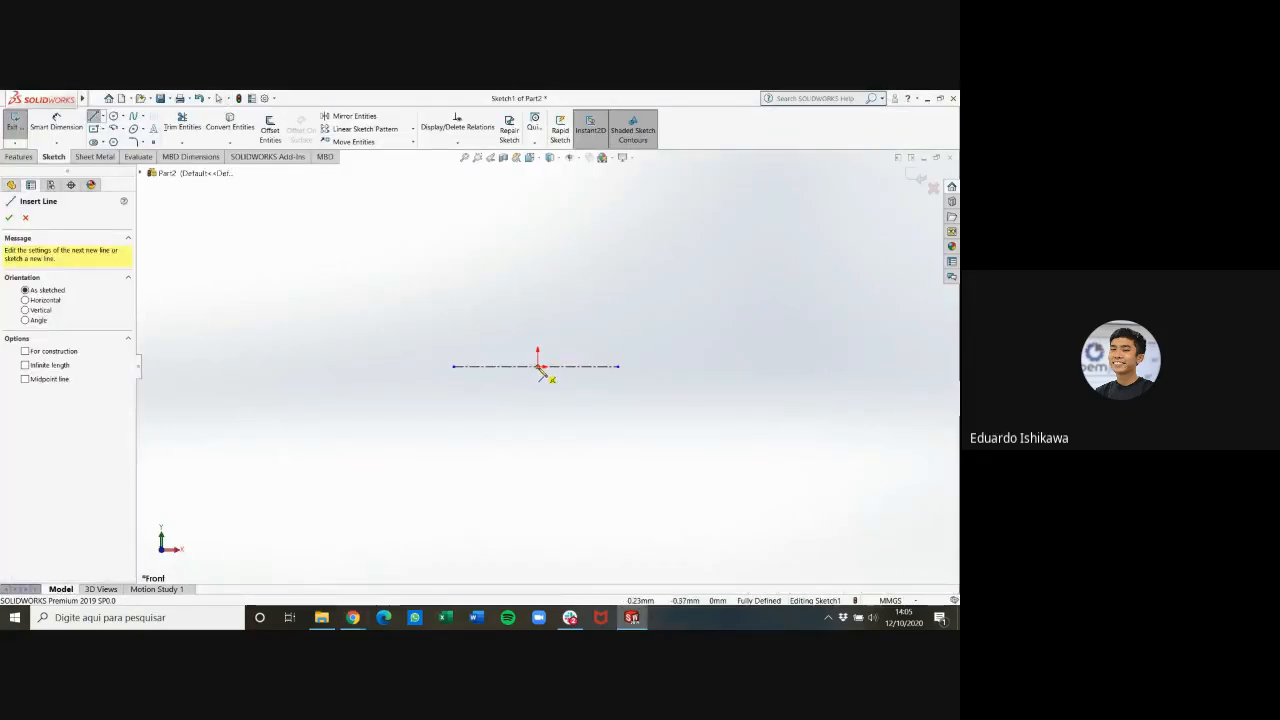
{"action": "left_click", "coordinate": [538, 366]}
{"action": "left_click", "coordinate": [538, 191]}
{"action": "left_click", "coordinate": [567, 191]}
{"action": "left_click", "coordinate": [567, 298]}
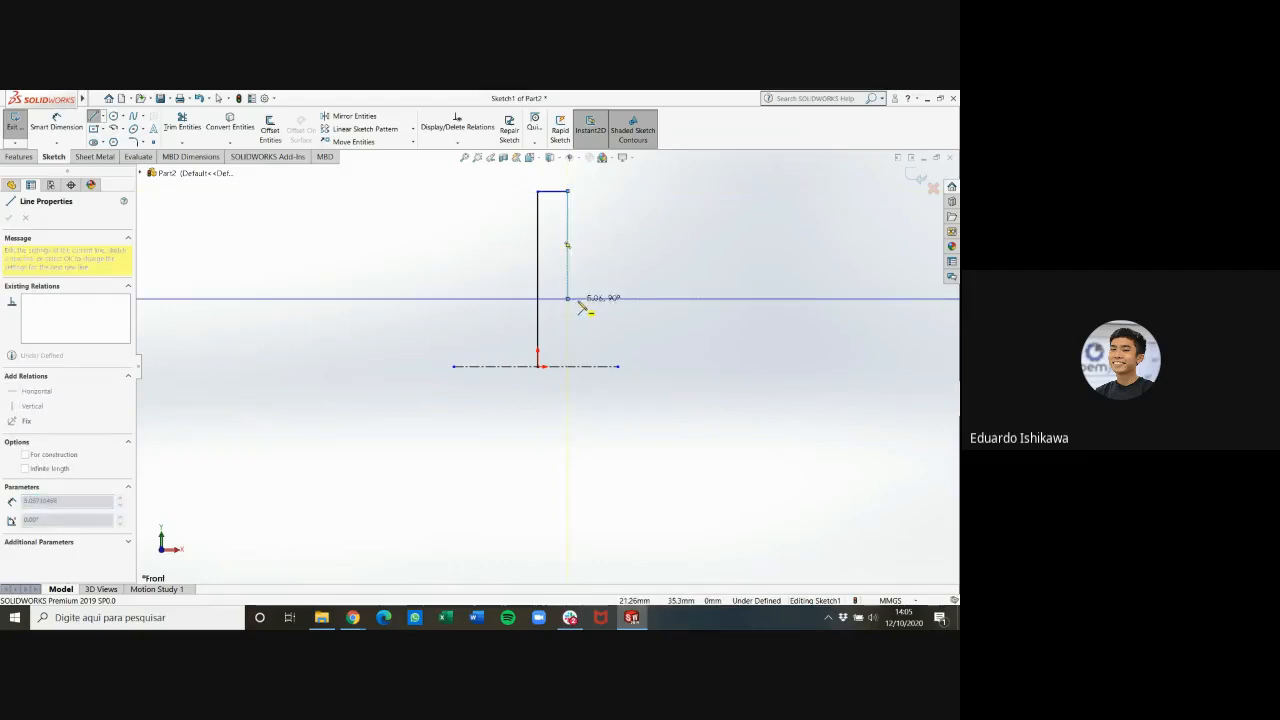
{"action": "left_click", "coordinate": [581, 366]}
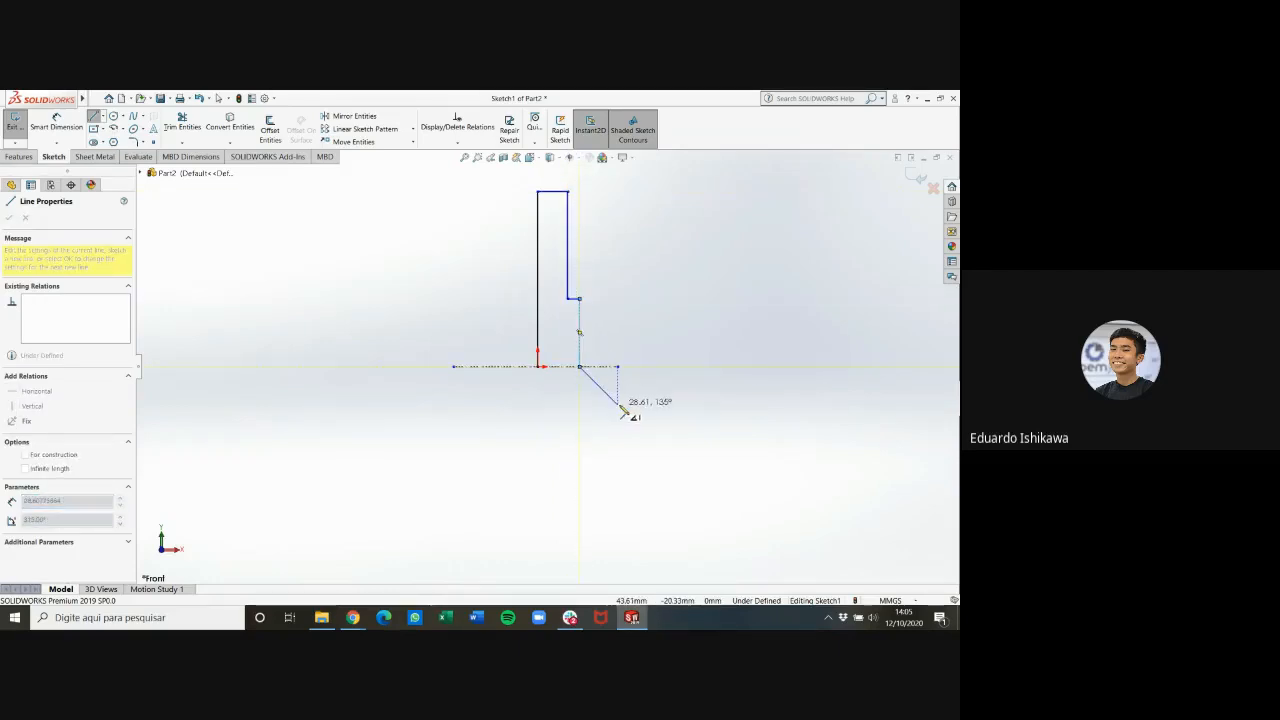
{"action": "key", "text": "Escape"}
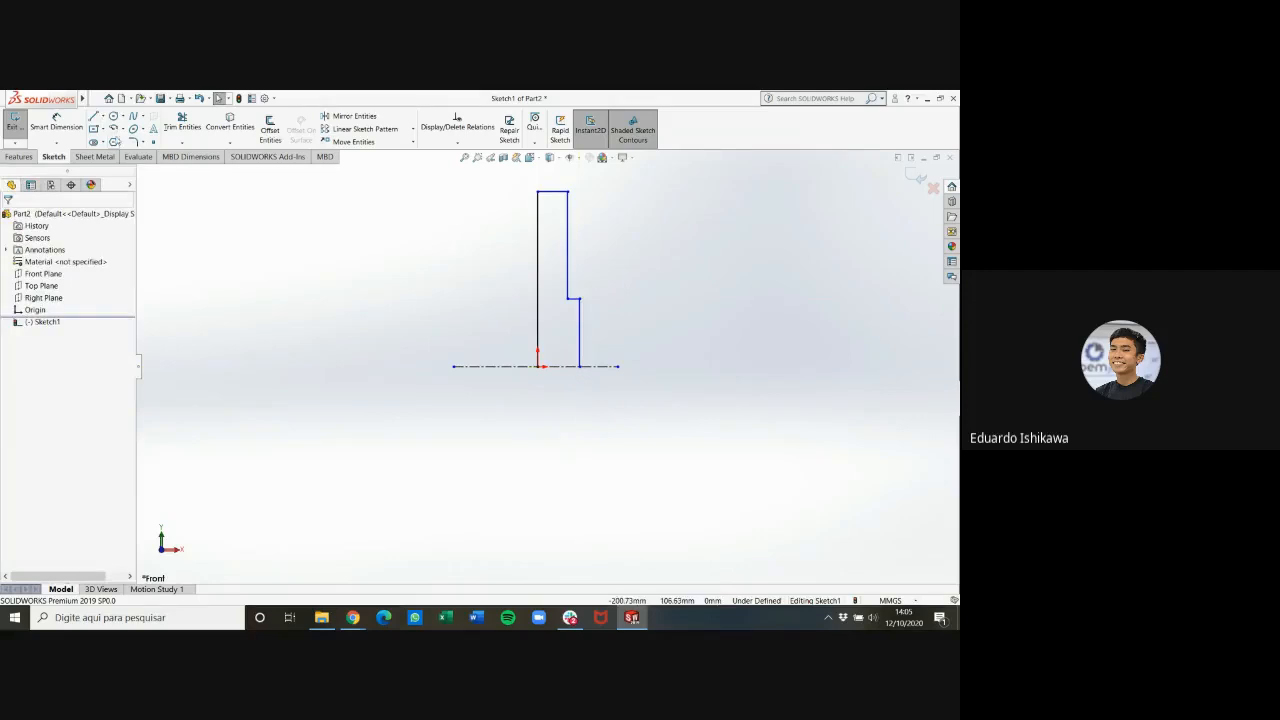
Dimension the width of the profile's top edge as 10 mm
{"action": "left_click", "coordinate": [56, 122]}
{"action": "left_click", "coordinate": [558, 191]}
{"action": "left_click", "coordinate": [556, 183]}
{"action": "type", "text": "10"}
{"action": "key", "text": "Return"}
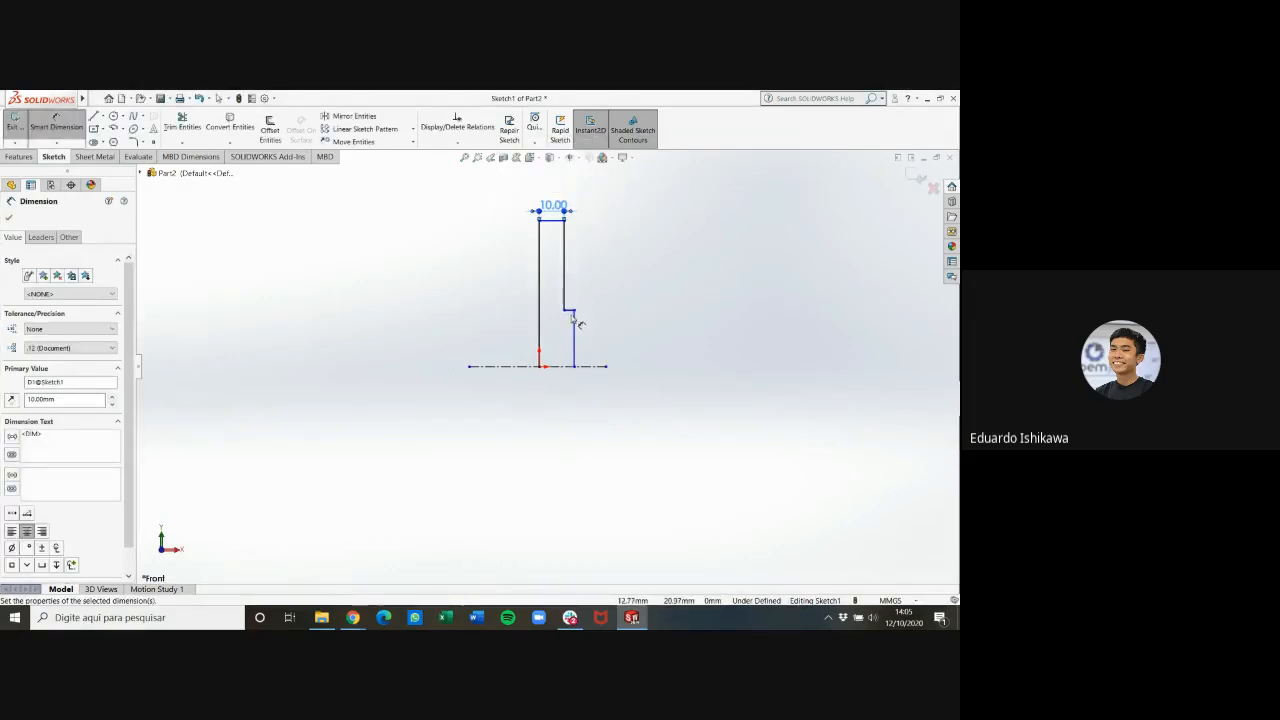
Dimension the short horizontal step on the profile as 2 mm
{"action": "left_click", "coordinate": [572, 315]}
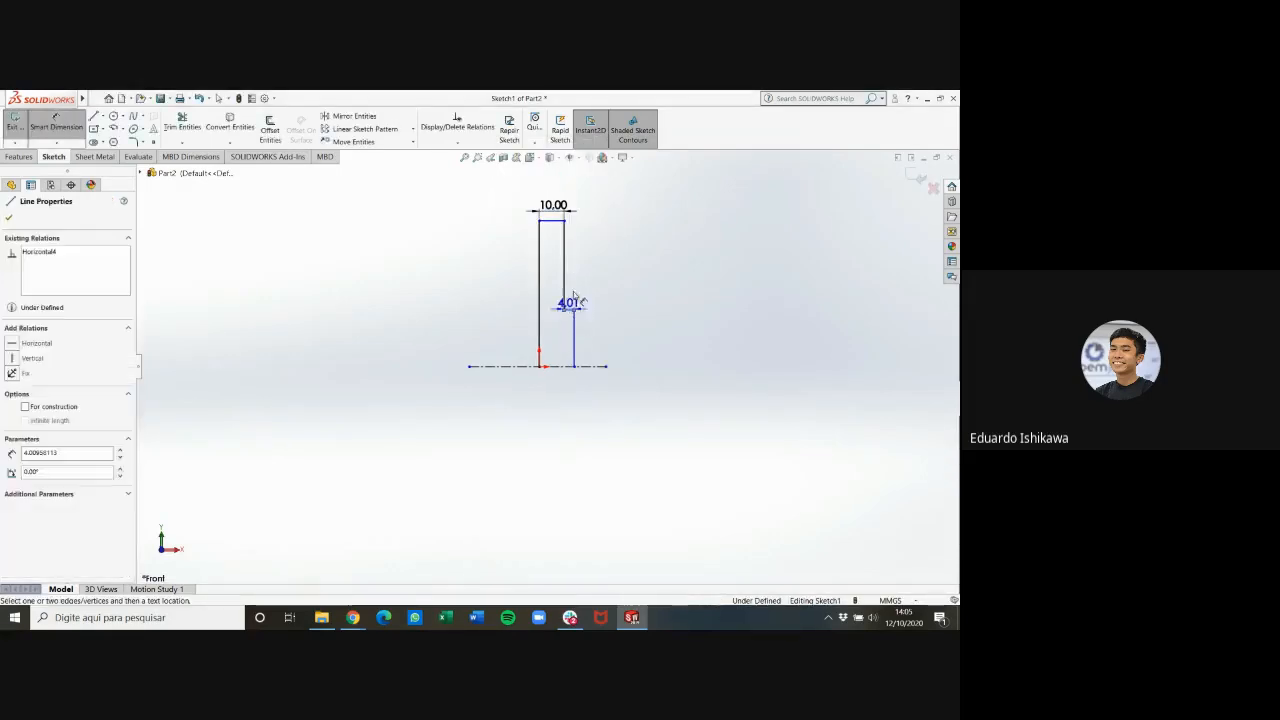
{"action": "left_click", "coordinate": [644, 311]}
{"action": "type", "text": "2"}
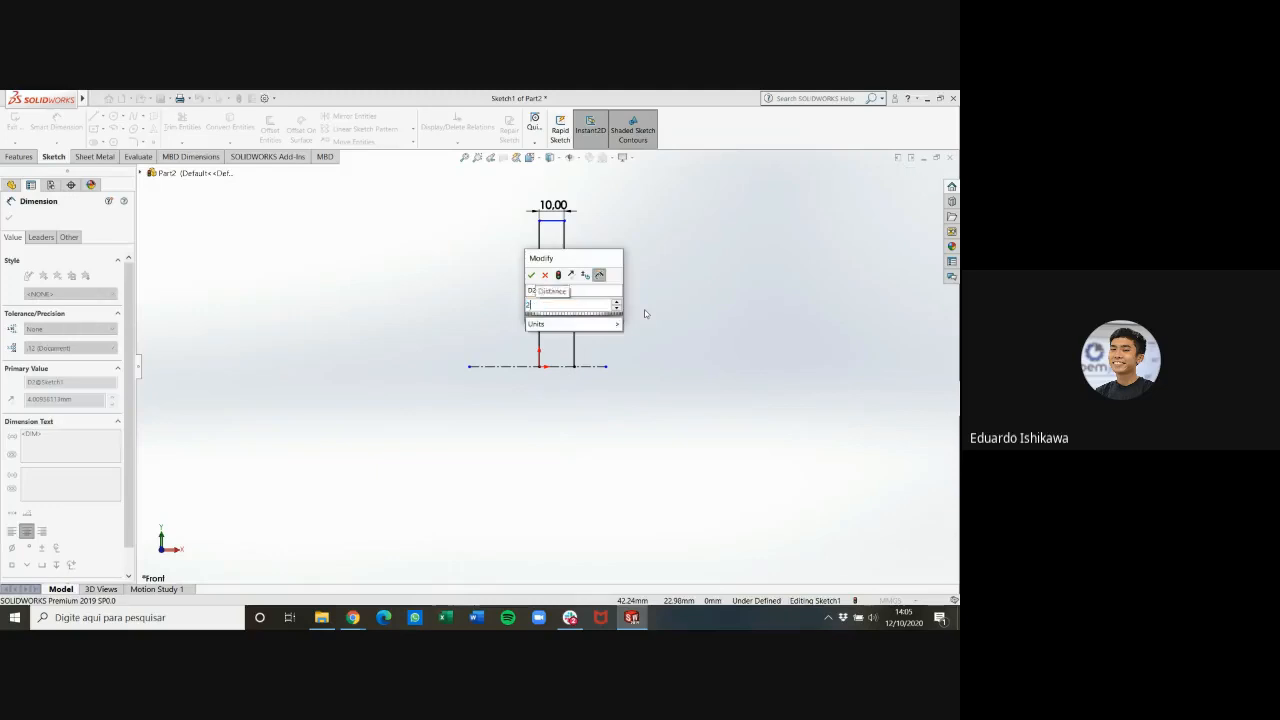
{"action": "key", "text": "Return"}
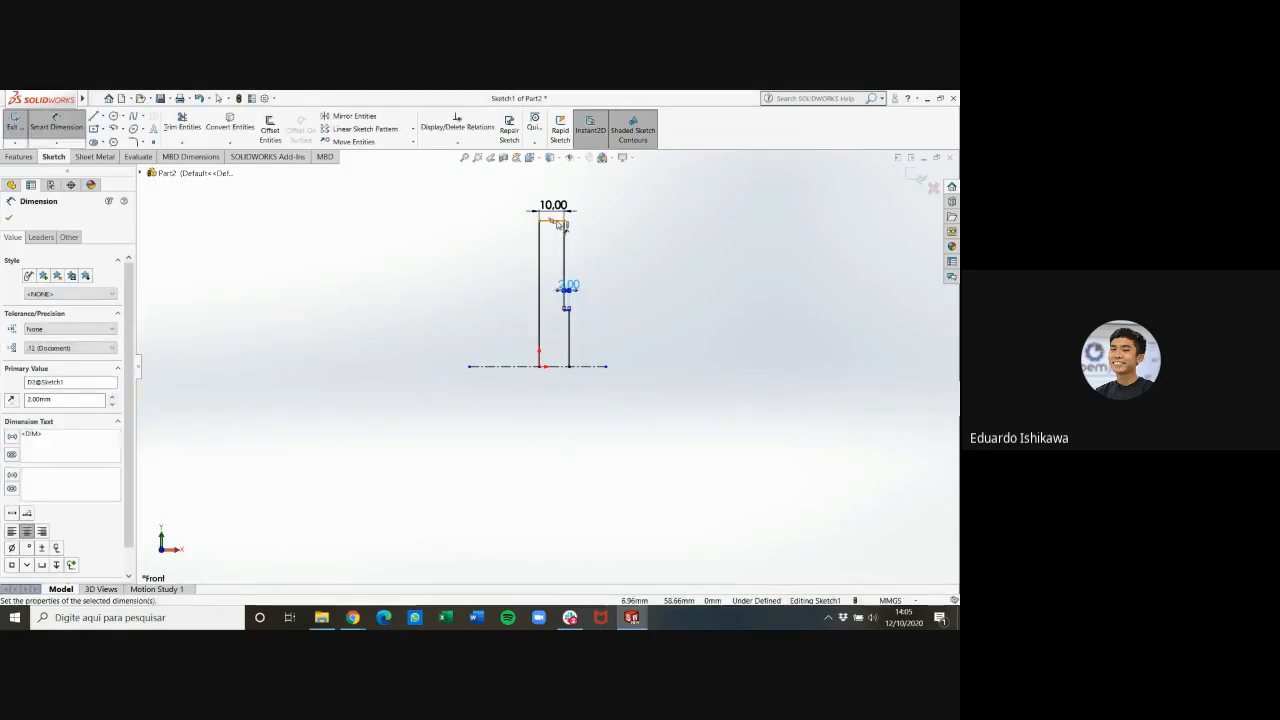
Dimension the profile's top edge to the centerline as a doubled (diameter) distance of 100 mm
{"action": "left_click", "coordinate": [560, 223]}
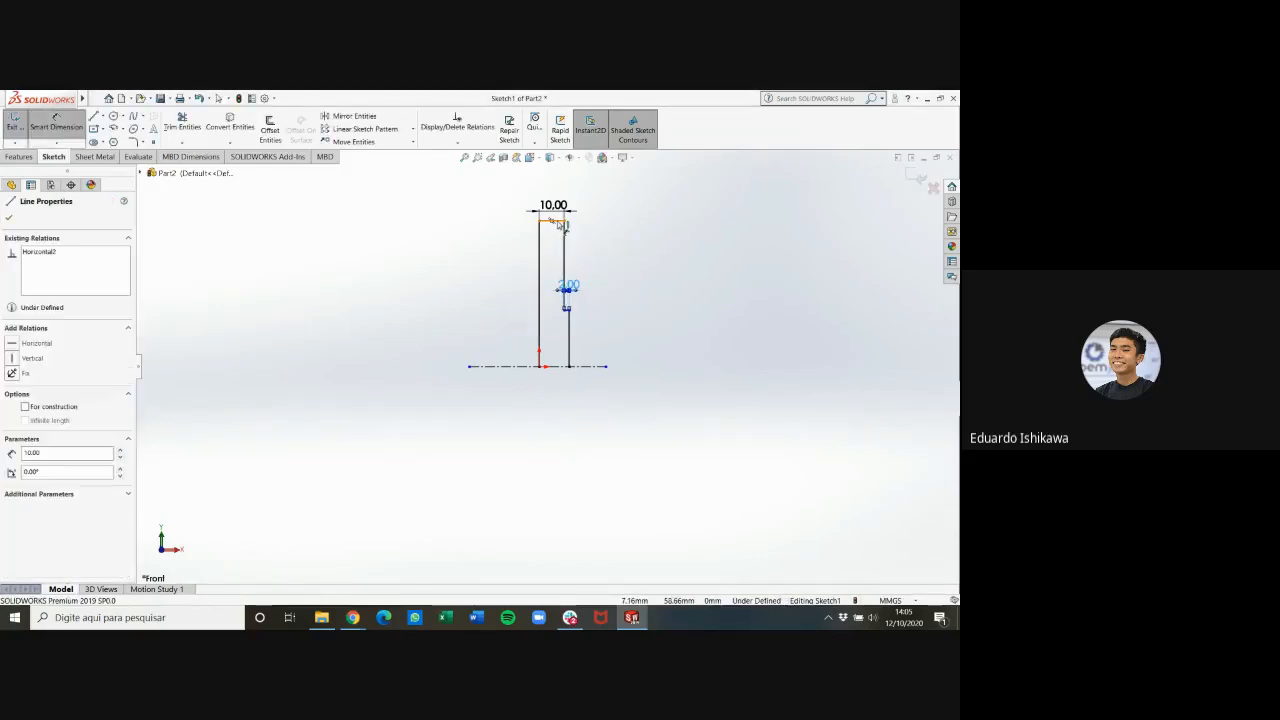
{"action": "left_click", "coordinate": [561, 367]}
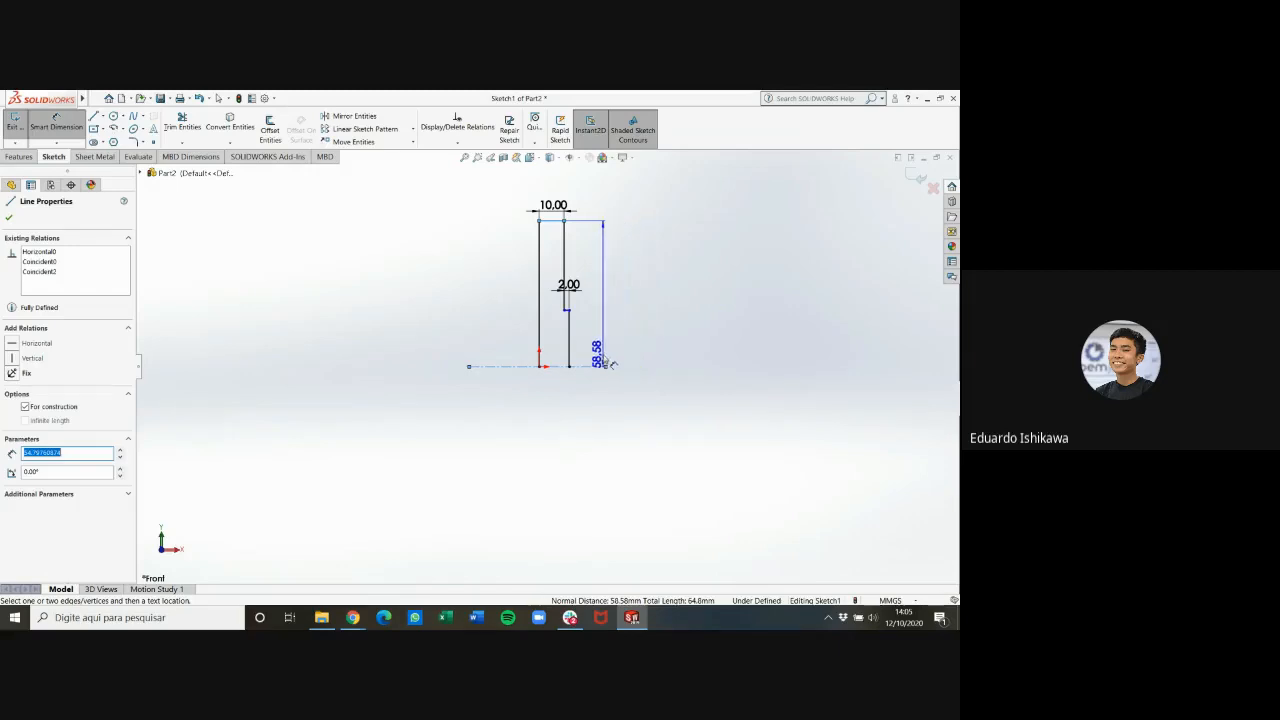
{"action": "left_click", "coordinate": [662, 397]}
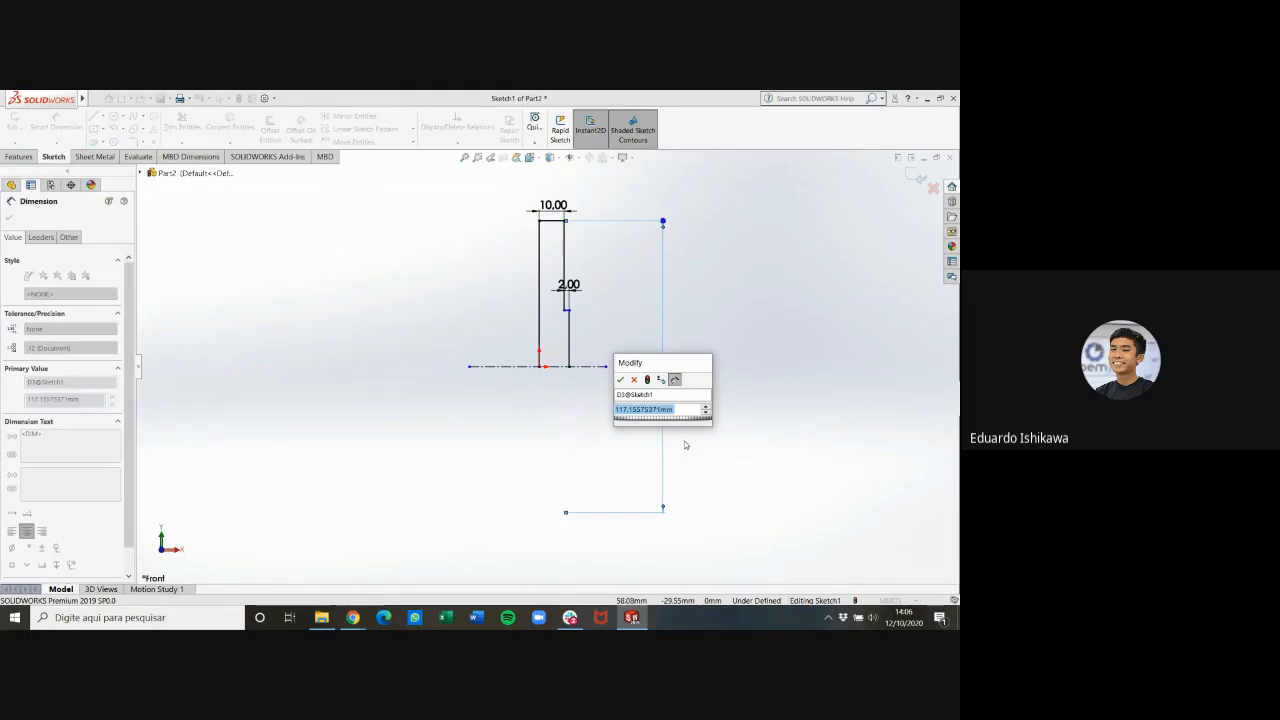
{"action": "type", "text": "100"}
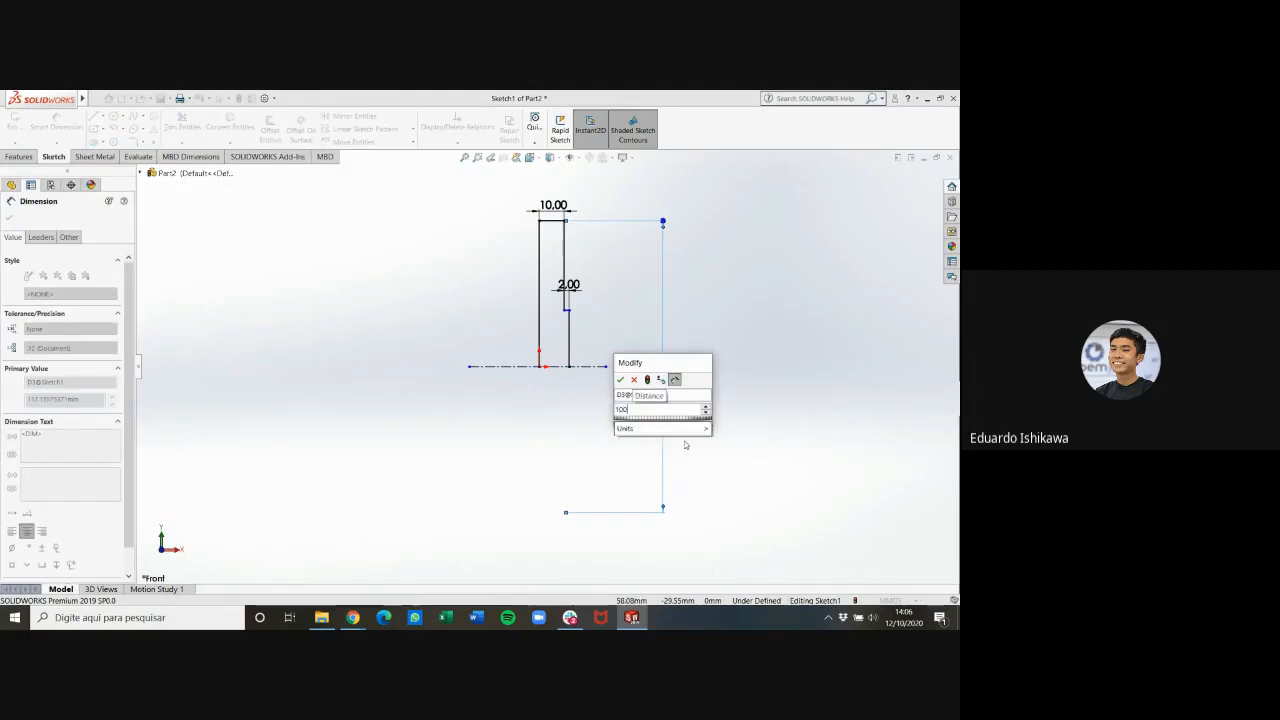
{"action": "key", "text": "Return"}
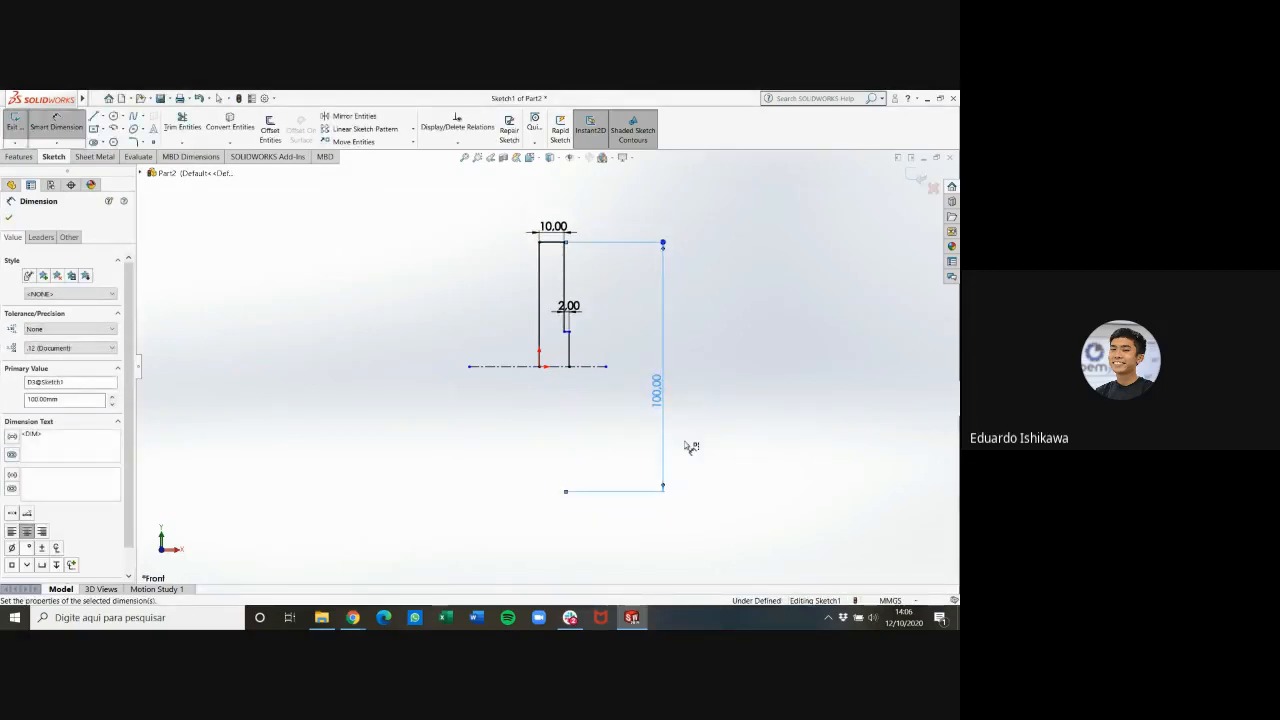
Dimension the short step edge to the centerline as a doubled (diameter) distance of 60 mm
{"action": "scroll", "coordinate": [572, 350], "scroll_direction": "up", "scroll_amount": 6}
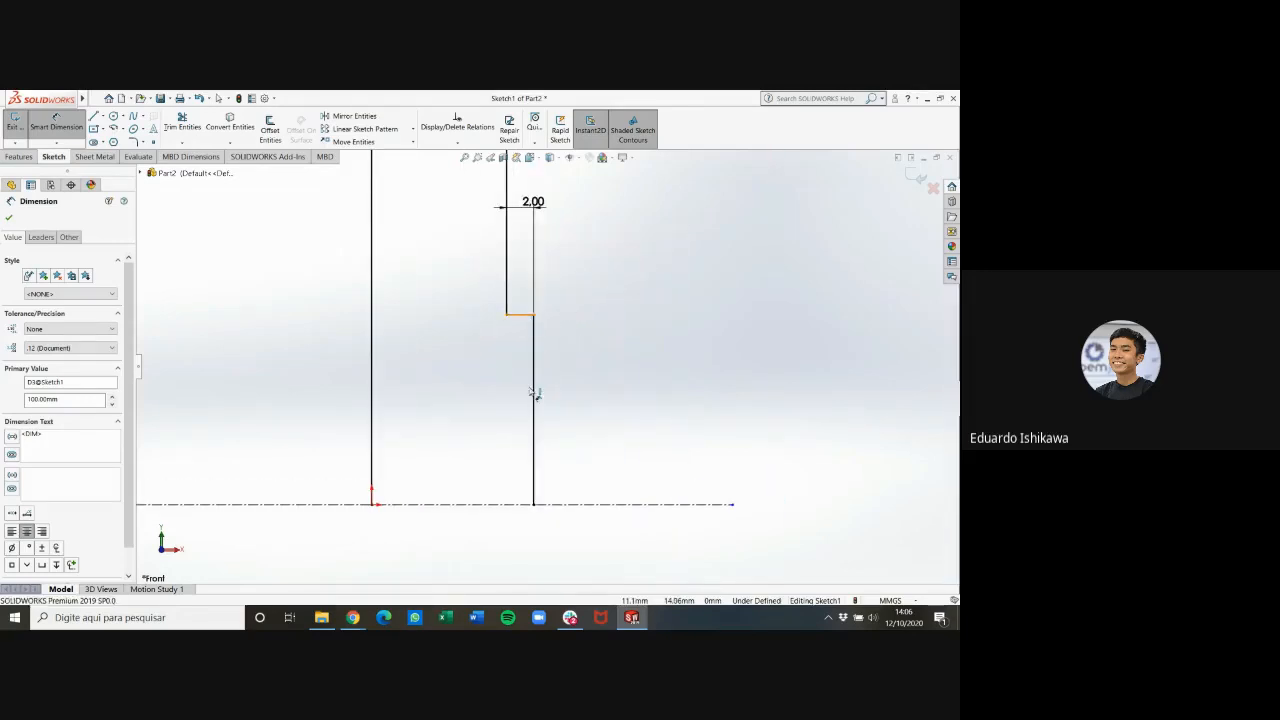
{"action": "left_click", "coordinate": [521, 318]}
{"action": "scroll", "coordinate": [528, 330], "scroll_direction": "down", "scroll_amount": 3}
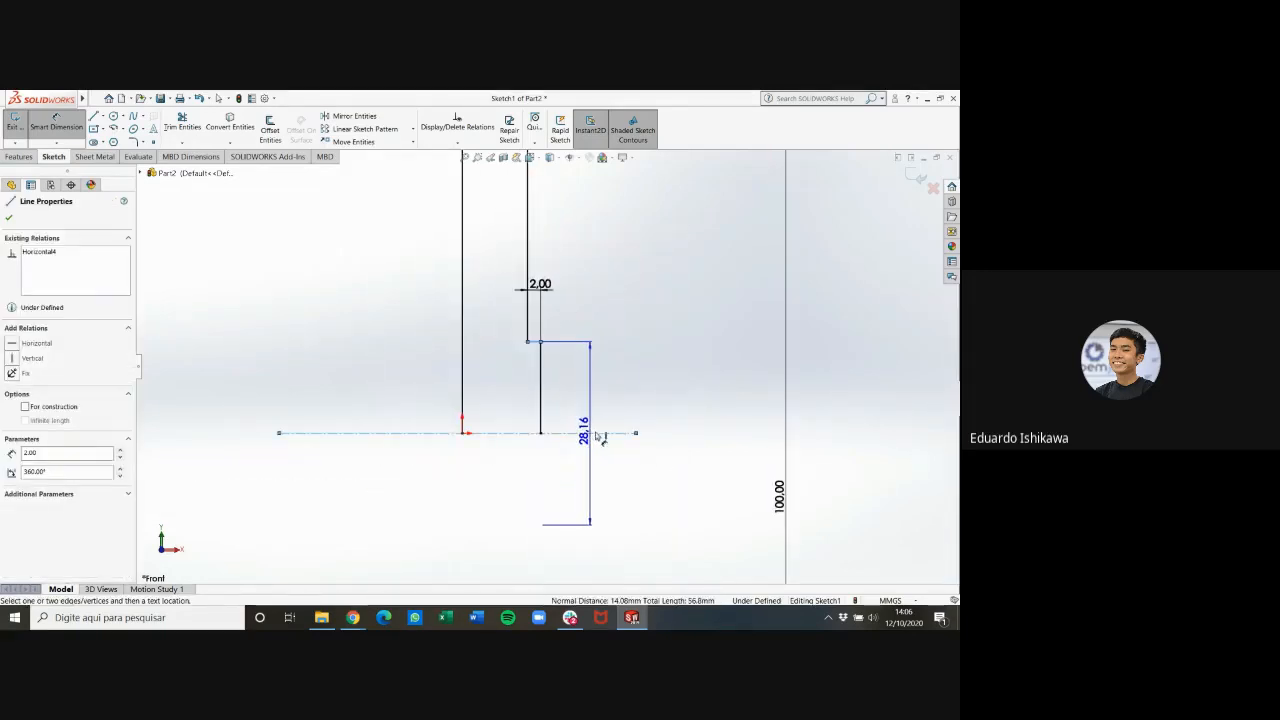
{"action": "left_click_drag", "start_coordinate": [574, 434], "coordinate": [706, 497]}
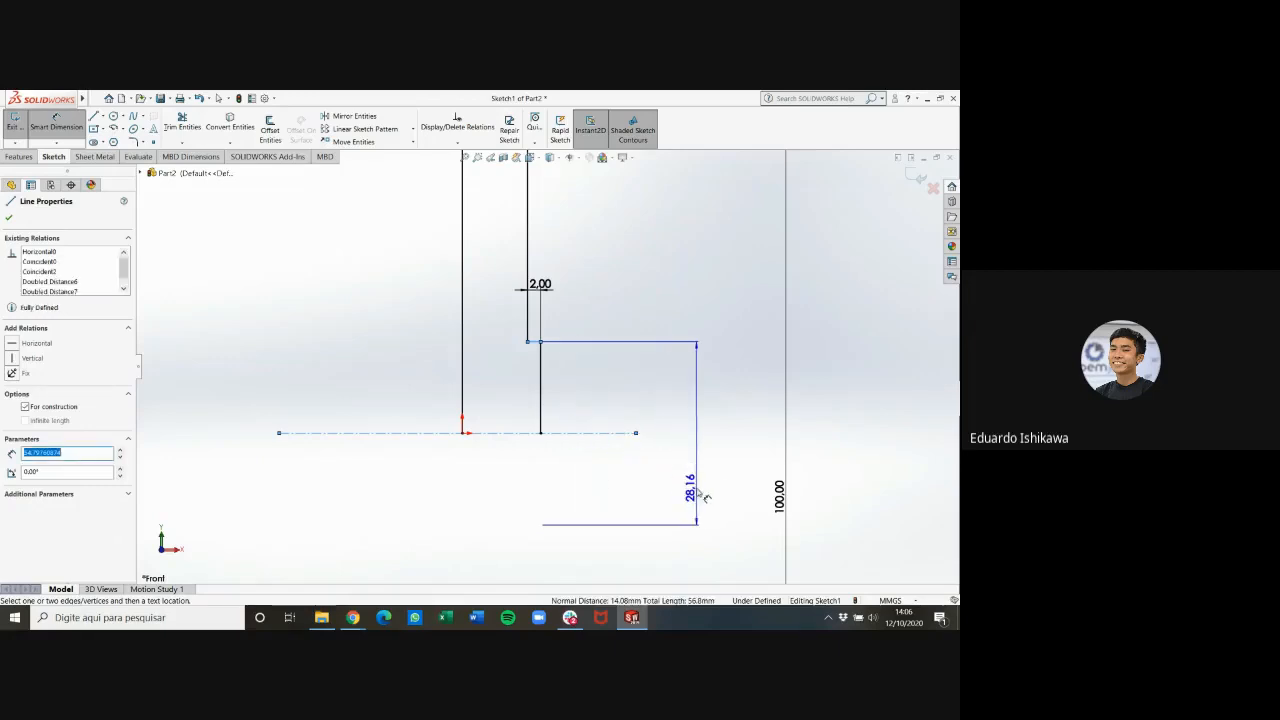
{"action": "left_click", "coordinate": [756, 468]}
{"action": "type", "text": "60"}
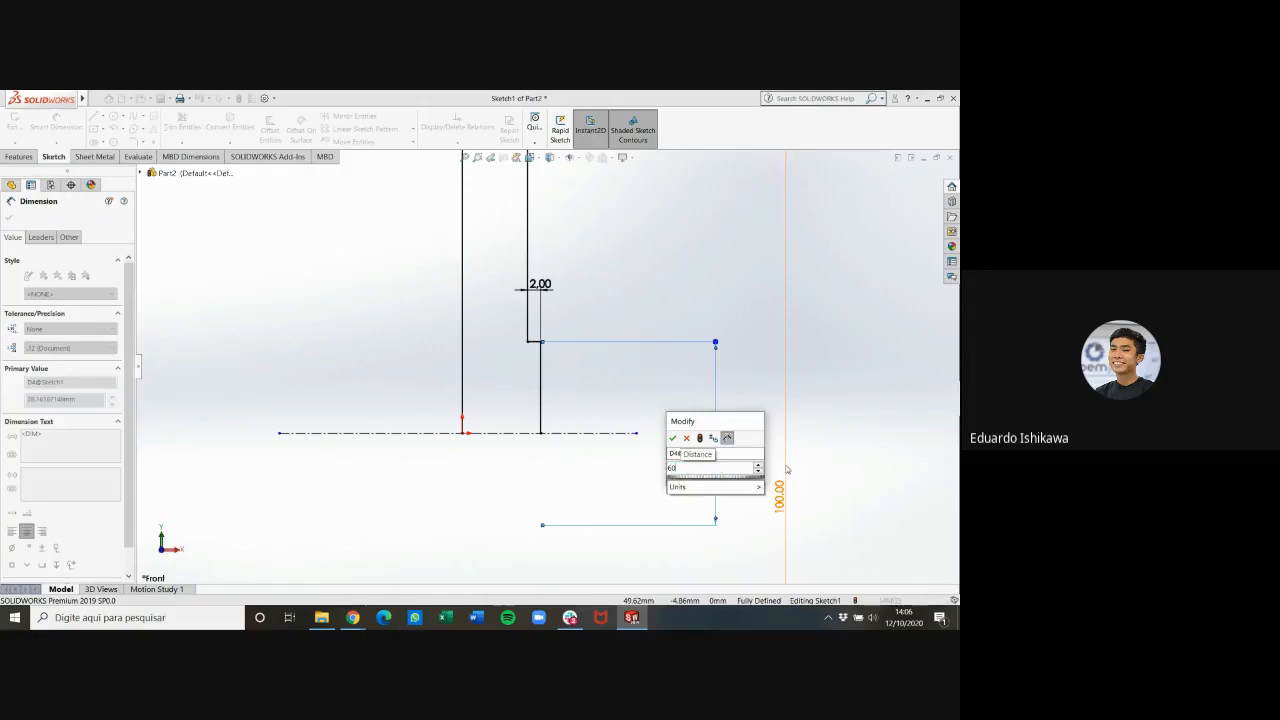
{"action": "key", "text": "Return"}
{"action": "scroll", "coordinate": [760, 455], "scroll_direction": "up", "scroll_amount": 4}
{"action": "scroll", "coordinate": [547, 339], "scroll_direction": "down", "scroll_amount": 4}
{"action": "scroll", "coordinate": [420, 357], "scroll_direction": "up", "scroll_amount": 2}
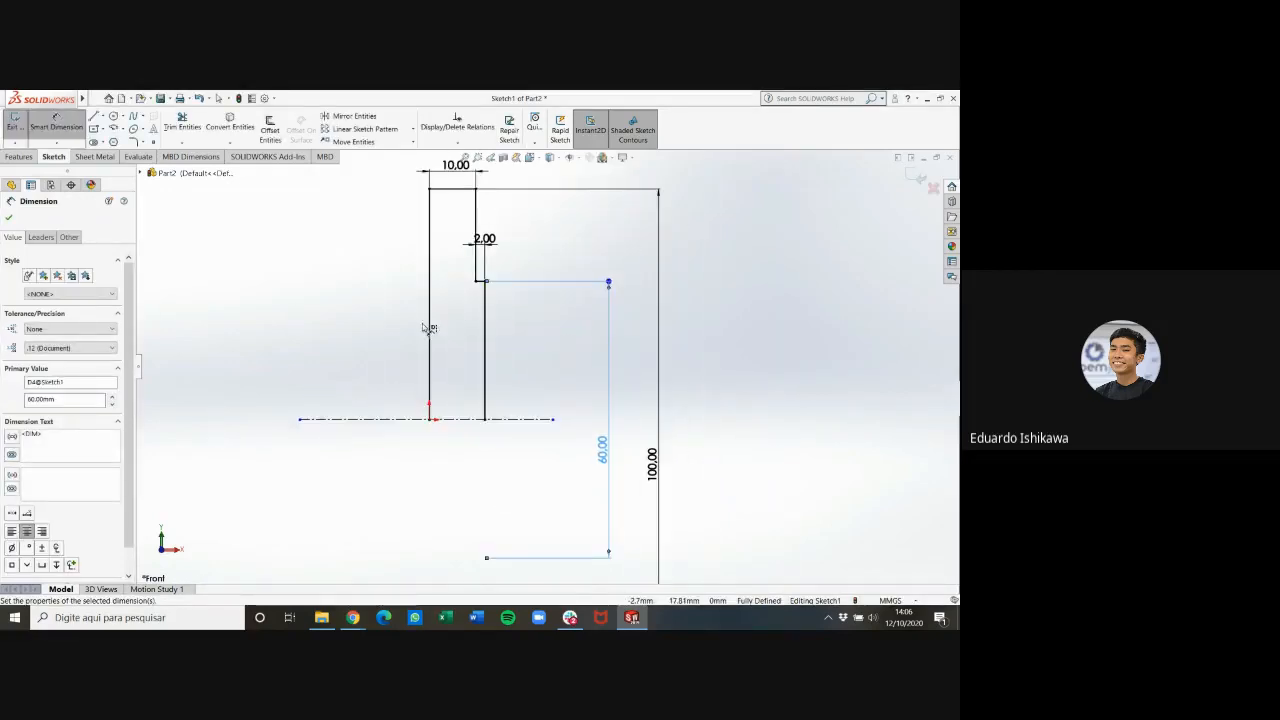
{"action": "key", "text": "Escape"}
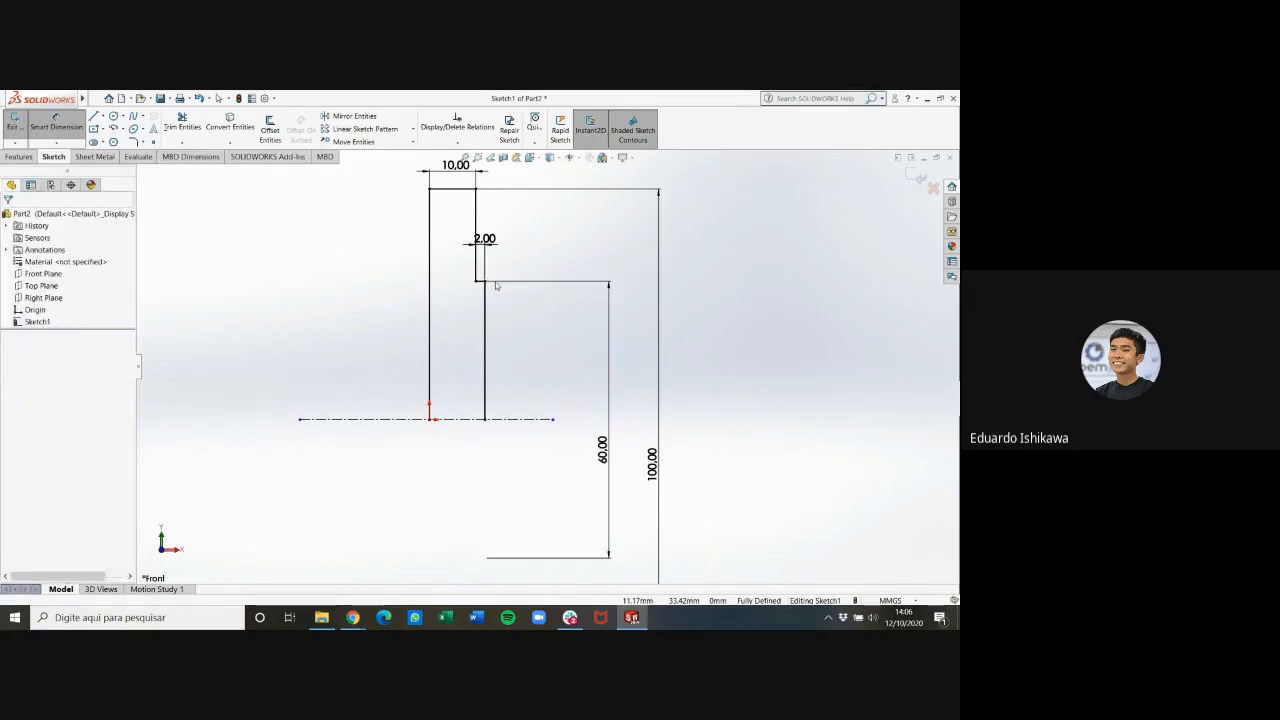
Revolve the stepped profile 360 degrees around the centerline into a solid, letting the open sketch be closed automatically
{"action": "left_click", "coordinate": [21, 158]}
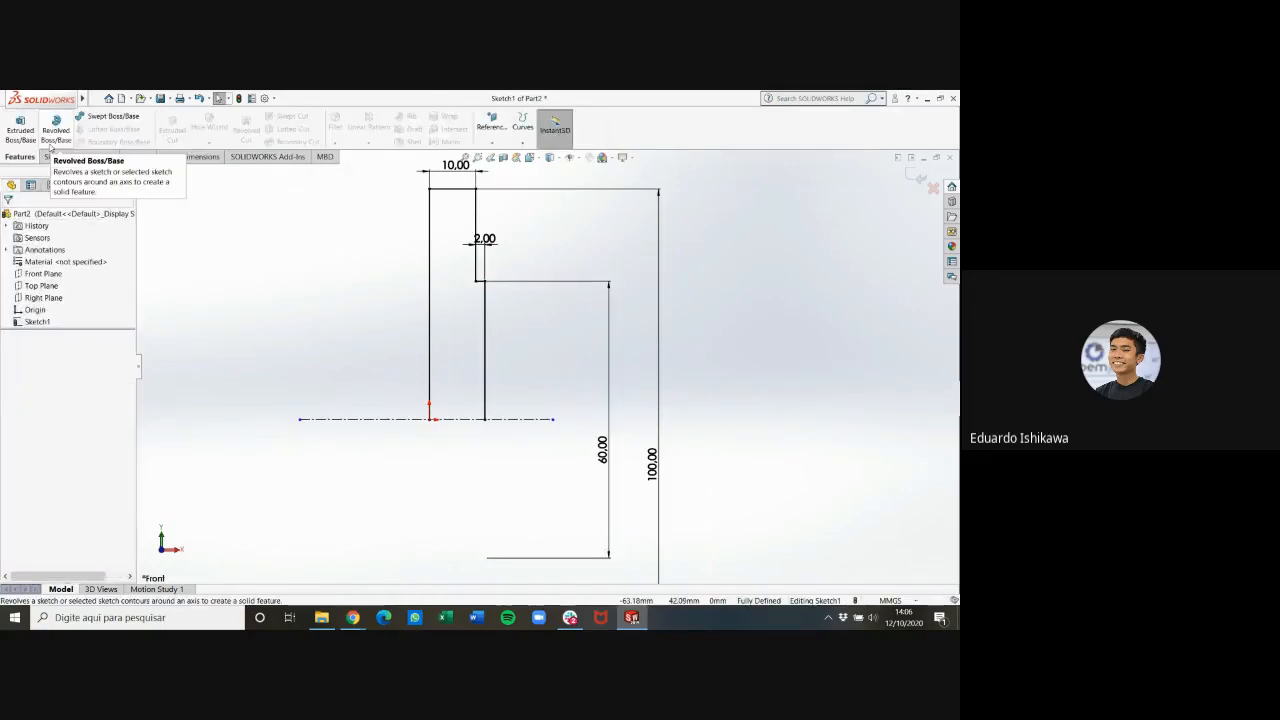
{"action": "left_click", "coordinate": [52, 146]}
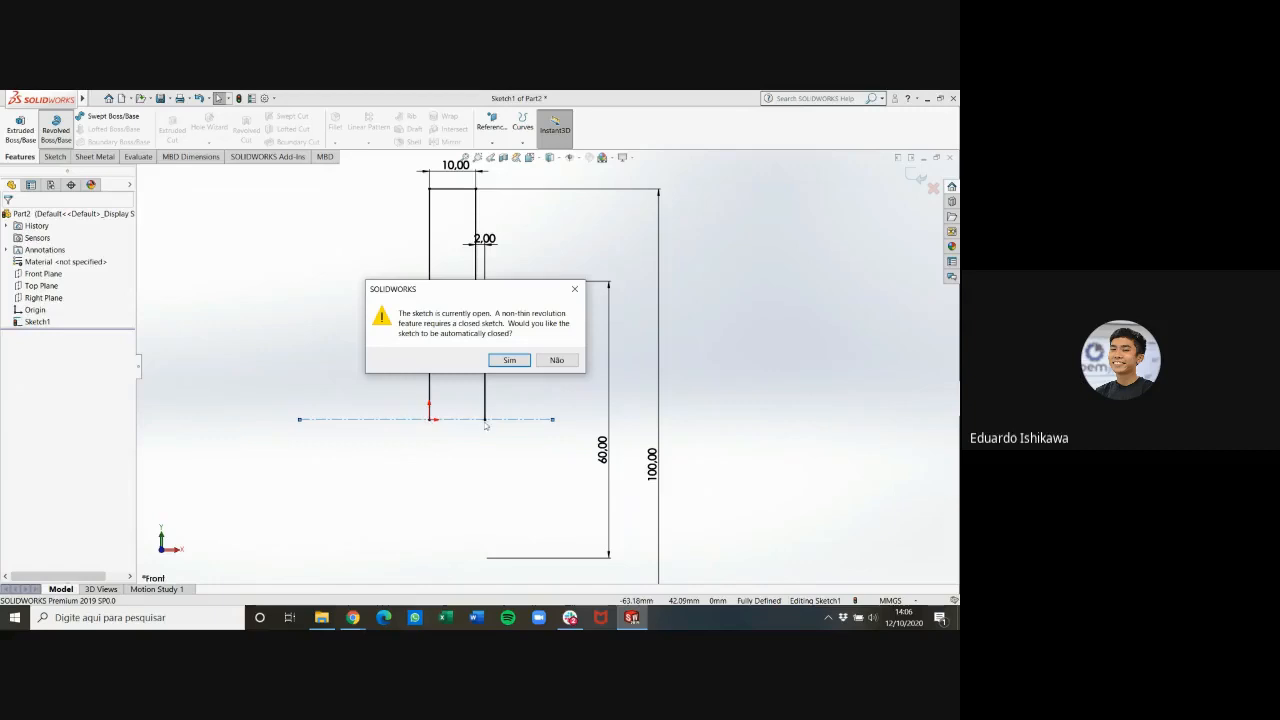
{"action": "left_click", "coordinate": [509, 360]}
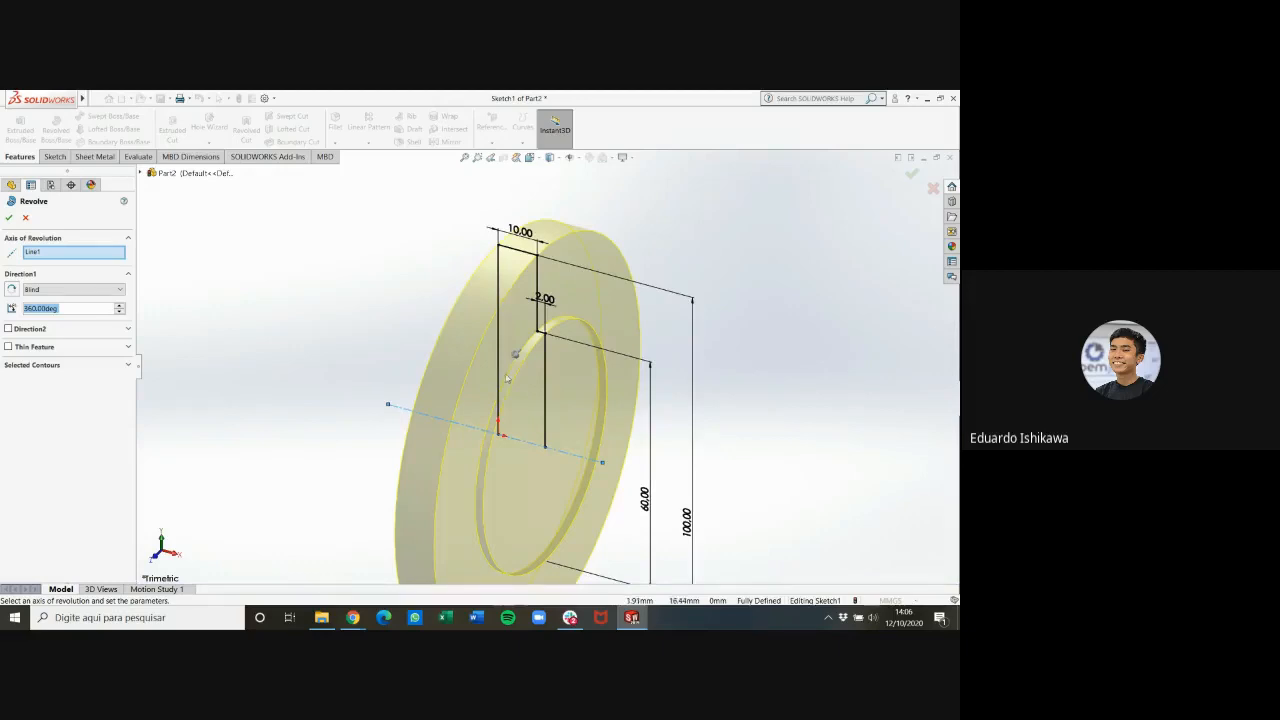
{"action": "left_click", "coordinate": [10, 219]}
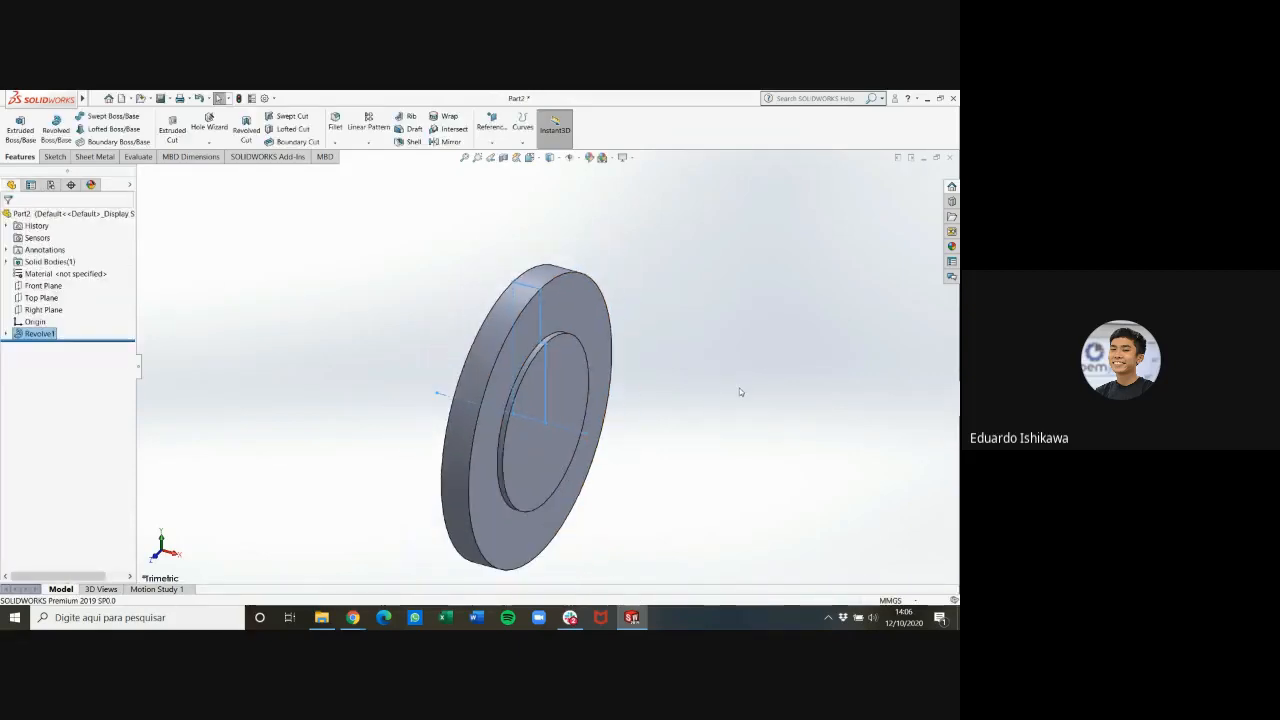
View the flange from the front and switch to the PDF in Chrome to check part 1's hole dimensions
{"action": "key", "text": "ctrl+1"}
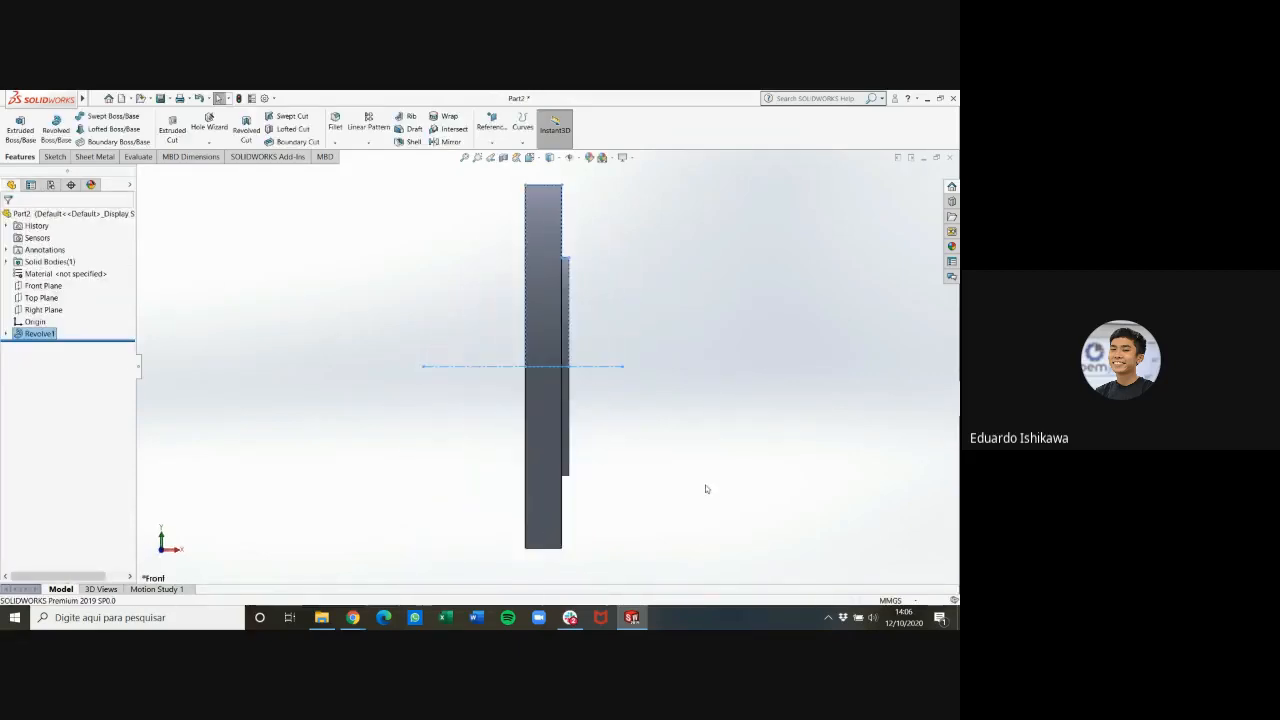
{"action": "mouse_move", "coordinate": [353, 617]}
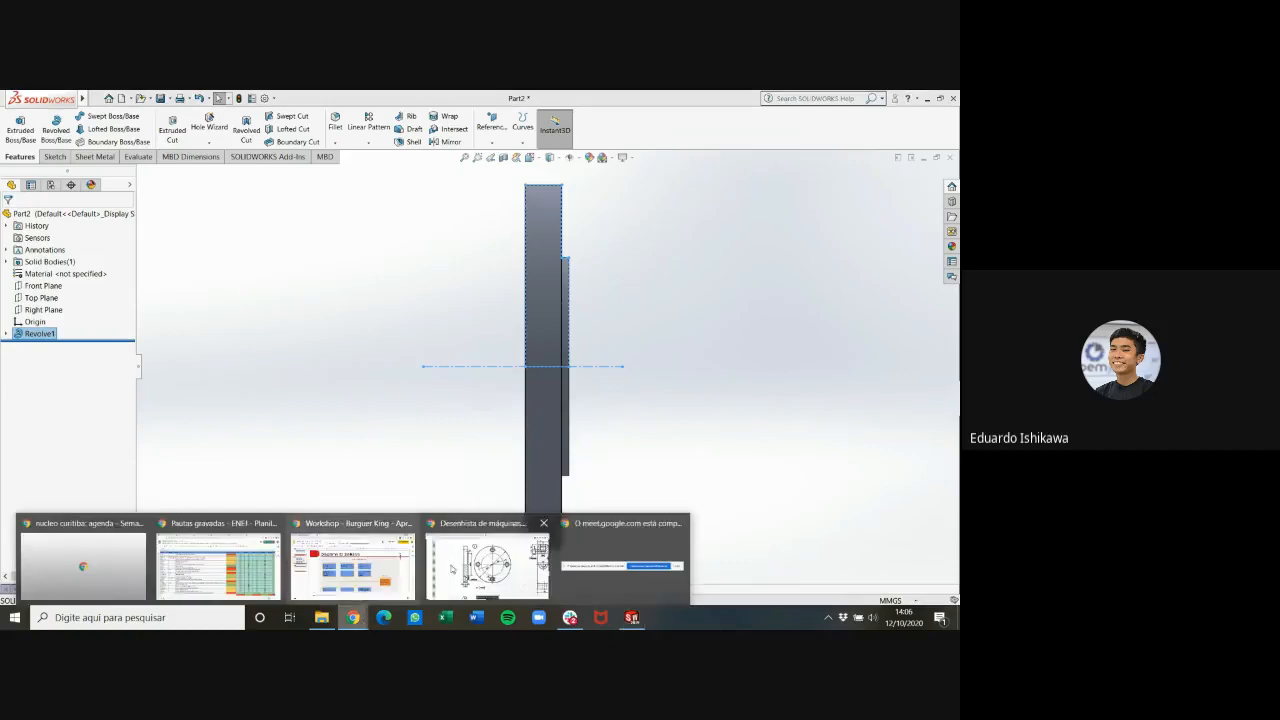
{"action": "left_click", "coordinate": [487, 565]}
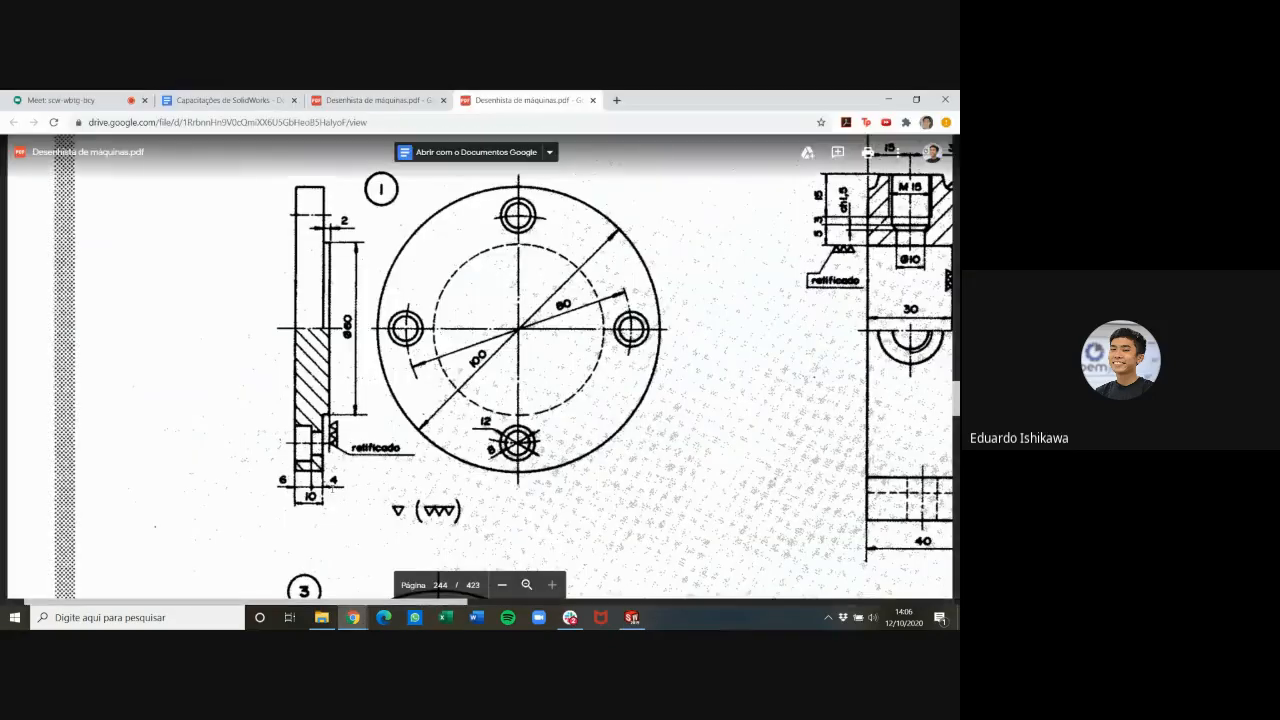
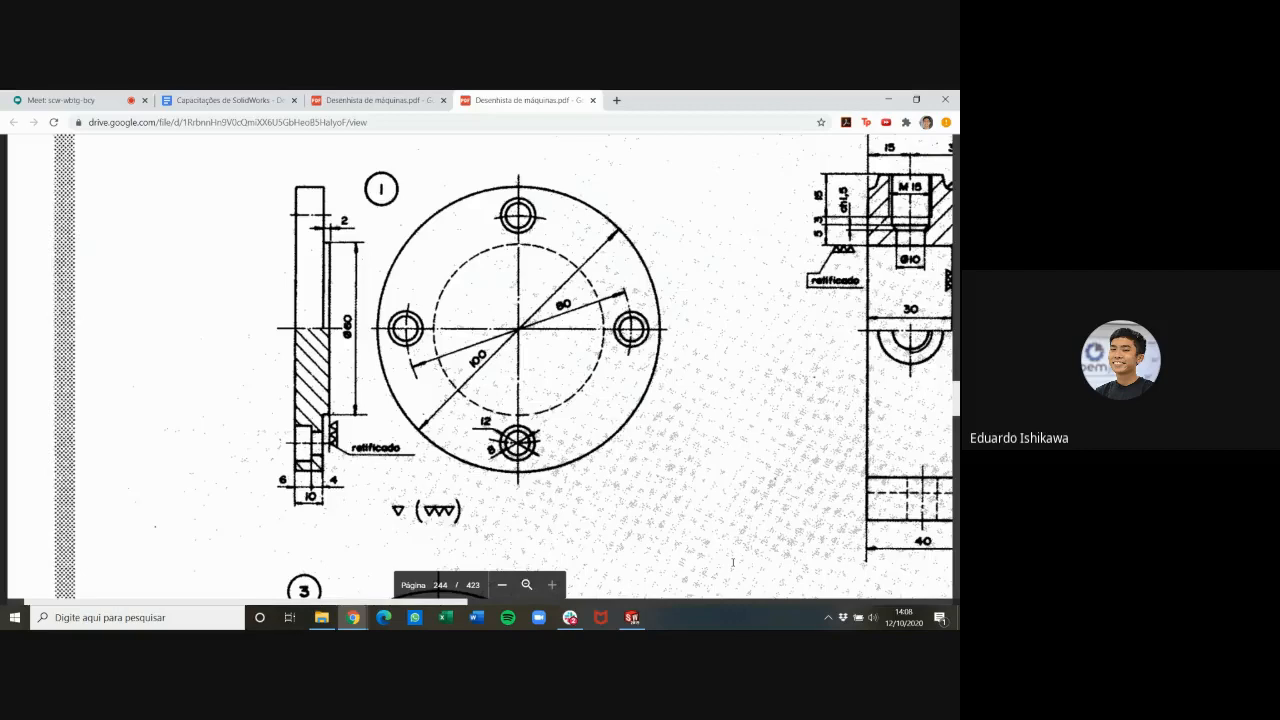
Compare the flange with part 1's drawing in Chrome for the hole sizes and counterbored side, returning to SolidWorks facing the large flat face
{"action": "left_click", "coordinate": [628, 617]}
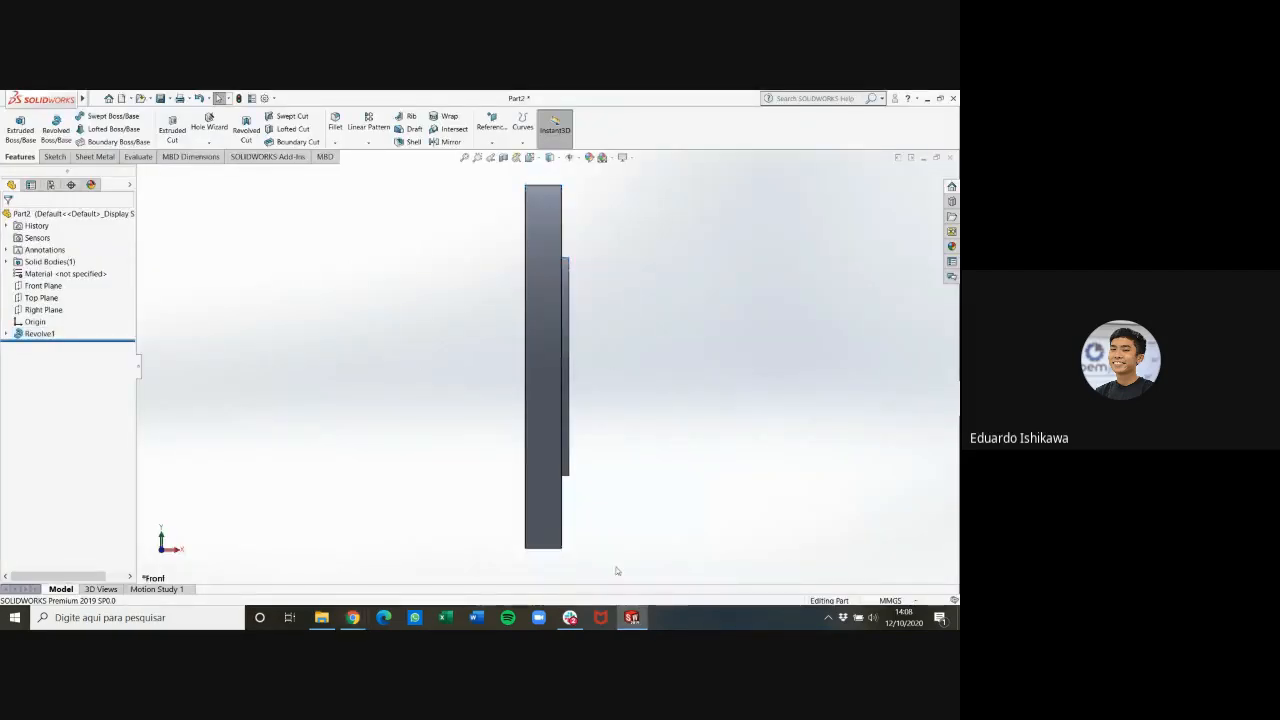
{"action": "mouse_move", "coordinate": [357, 619]}
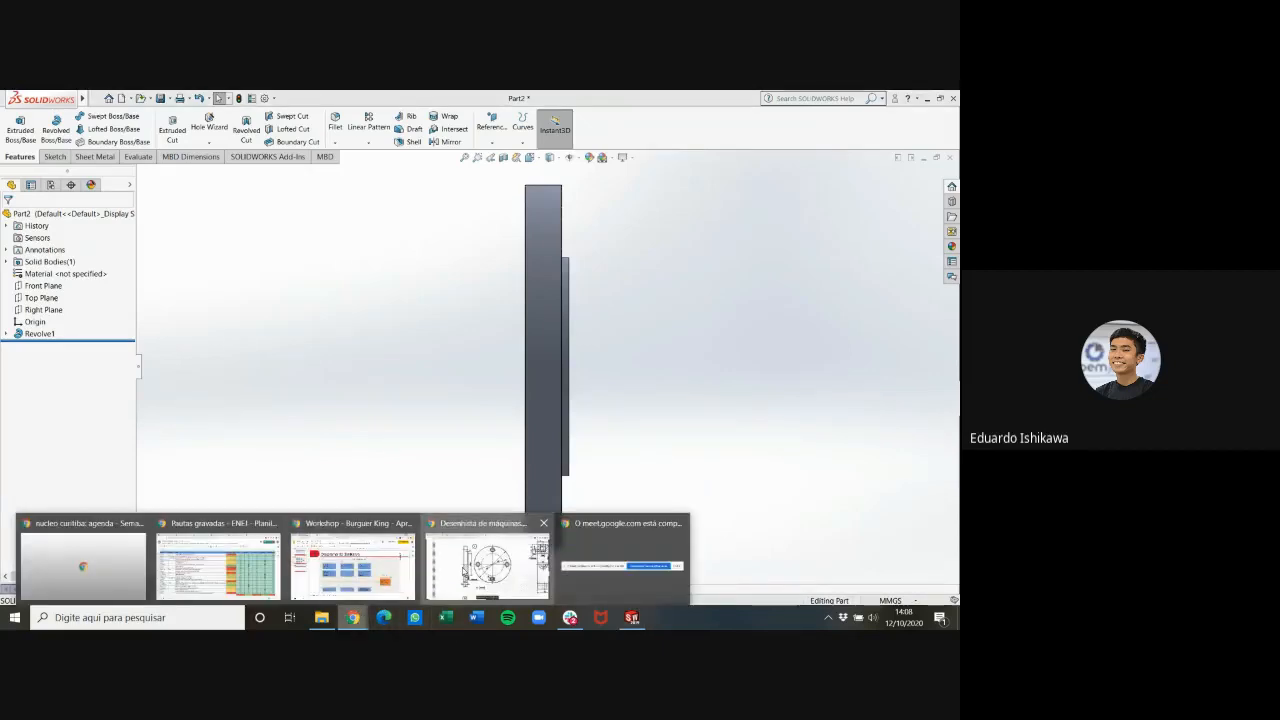
{"action": "left_click", "coordinate": [487, 565]}
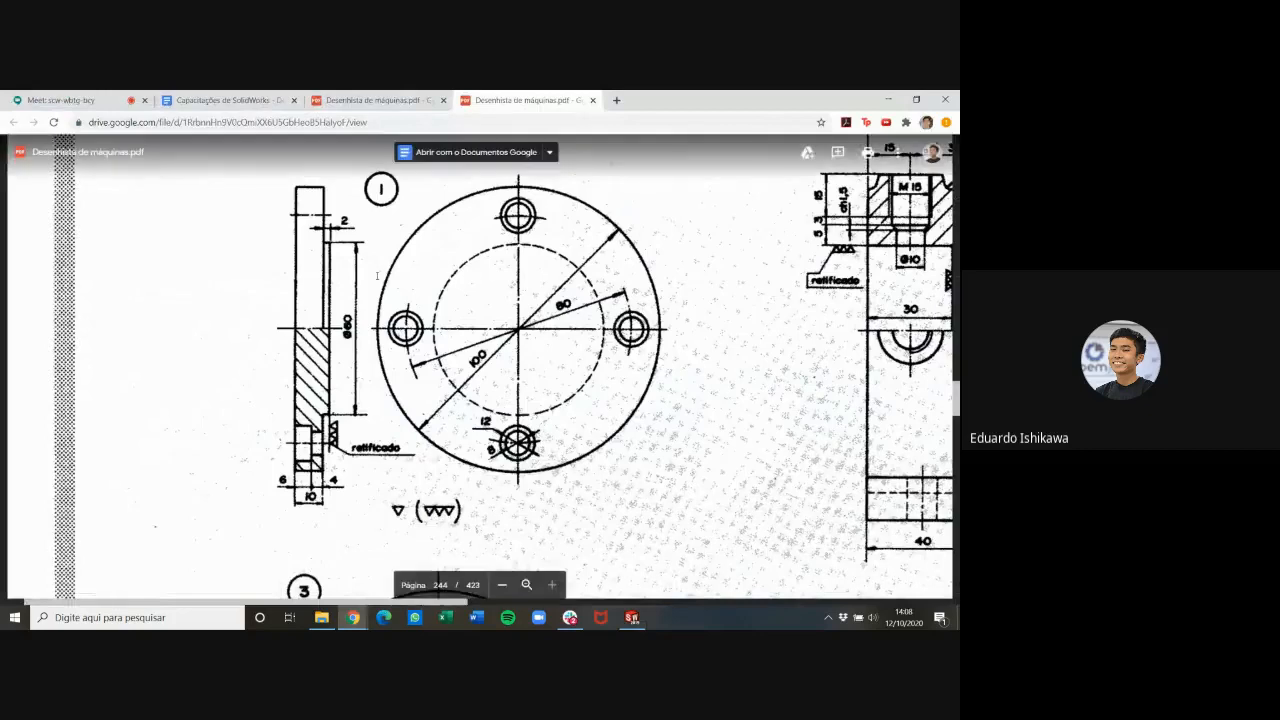
{"action": "left_click", "coordinate": [632, 617]}
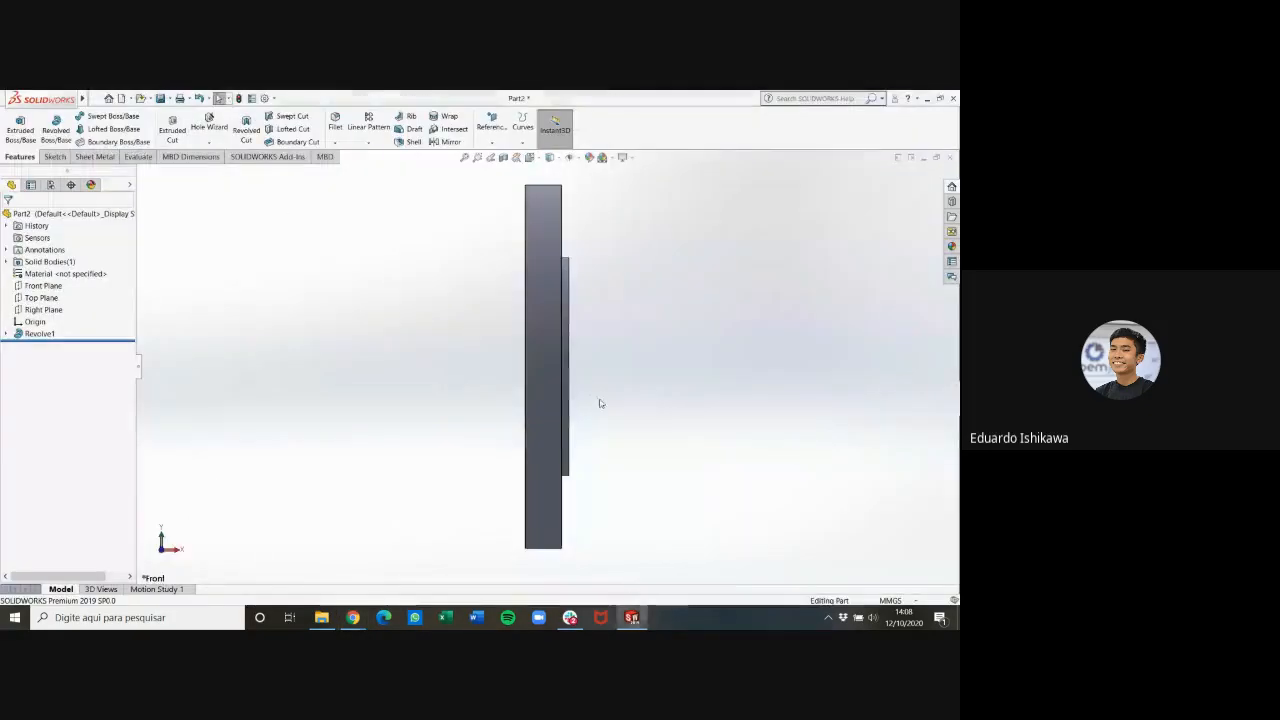
{"action": "middle_click_drag", "start_coordinate": [600, 403], "coordinate": [720, 422]}
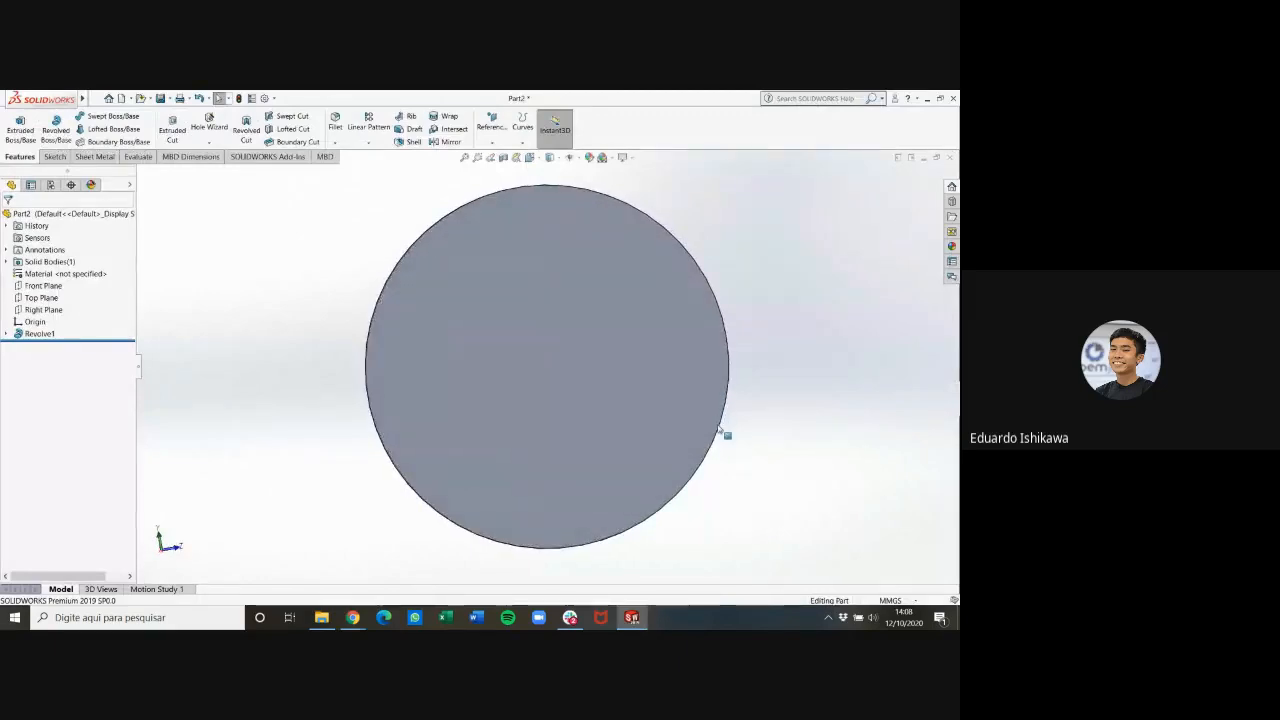
{"action": "mouse_move", "coordinate": [360, 621]}
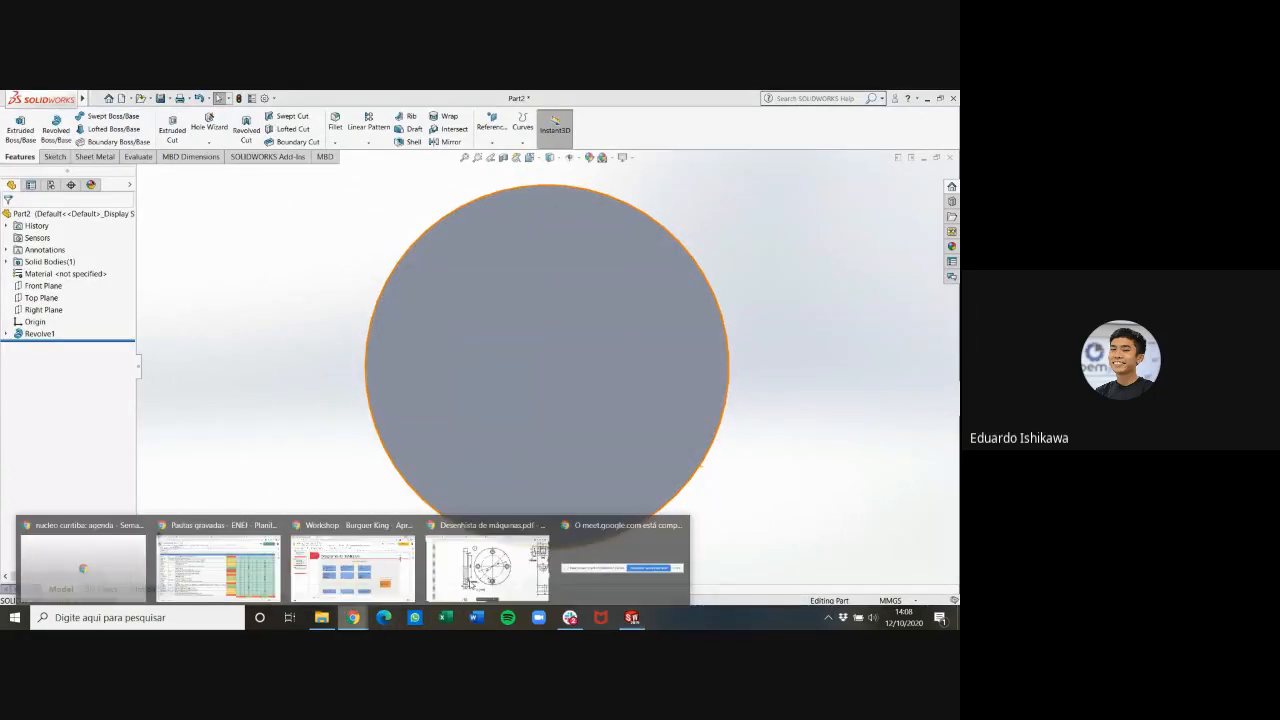
{"action": "left_click", "coordinate": [486, 560]}
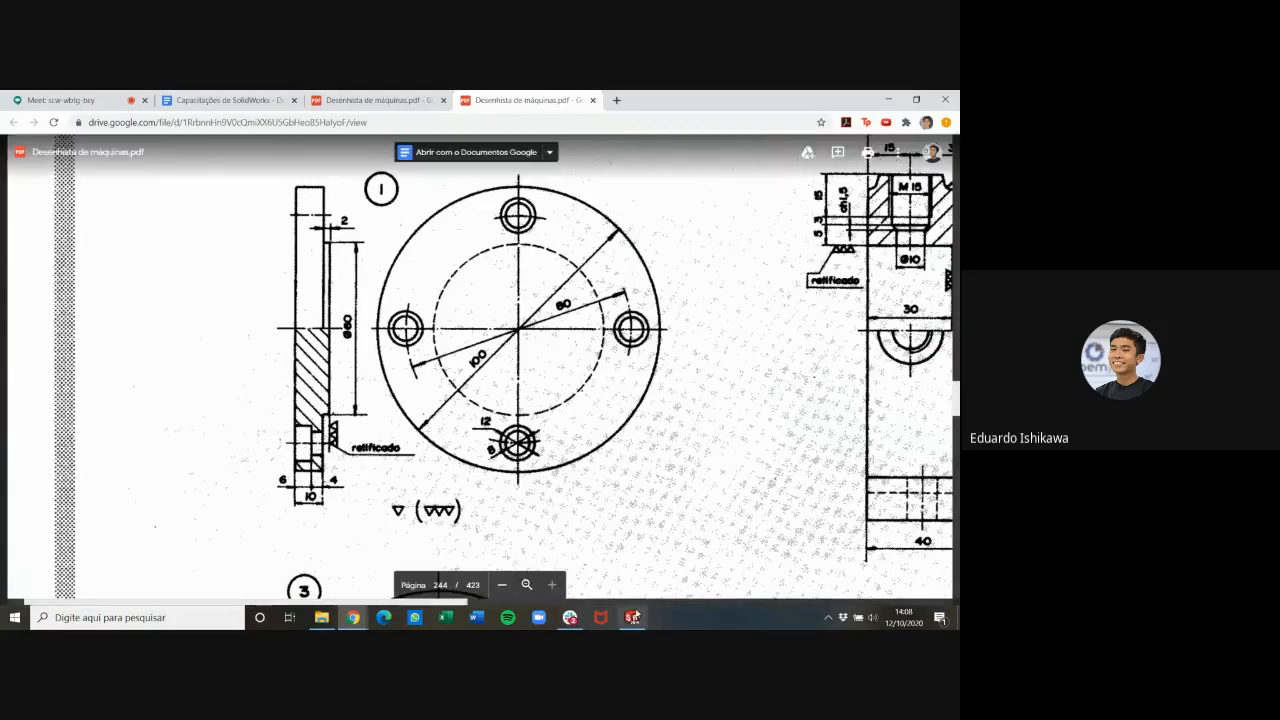
{"action": "left_click", "coordinate": [632, 617]}
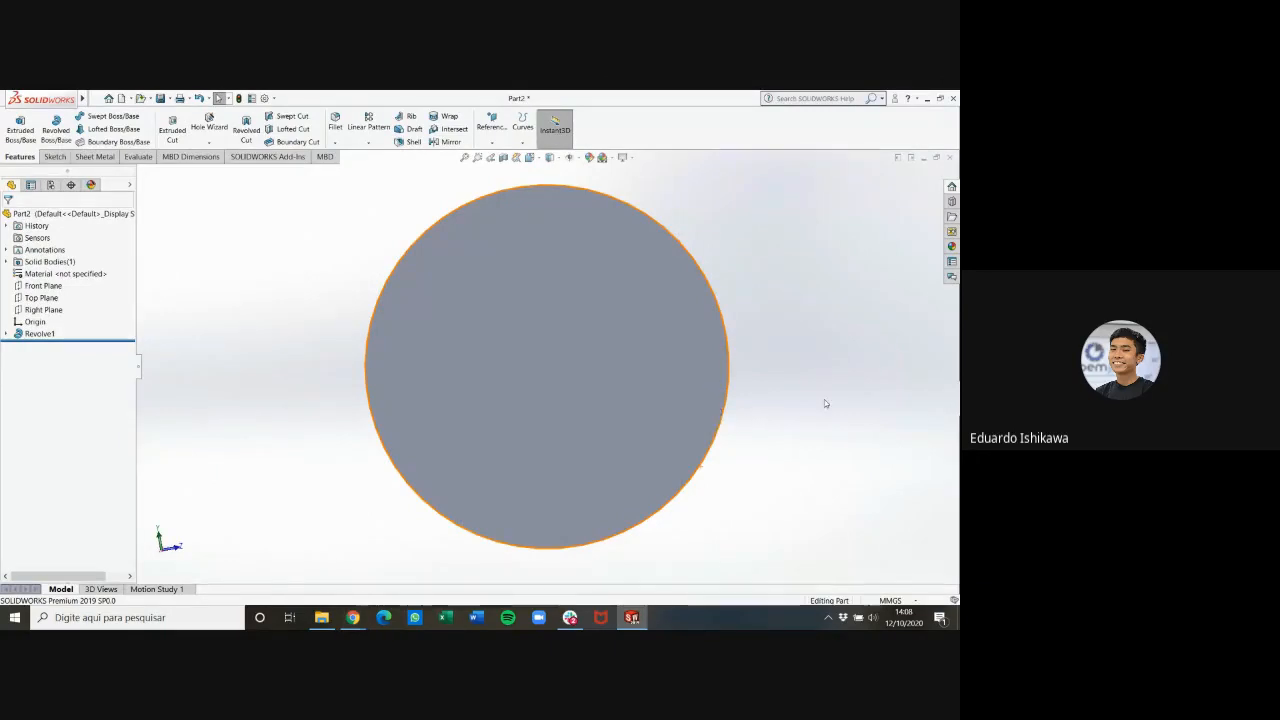
Start a Hole Wizard counterbore with the ANSI Metric standard and Hex Bolt type, keeping the custom sizing values
{"action": "left_click", "coordinate": [639, 393]}
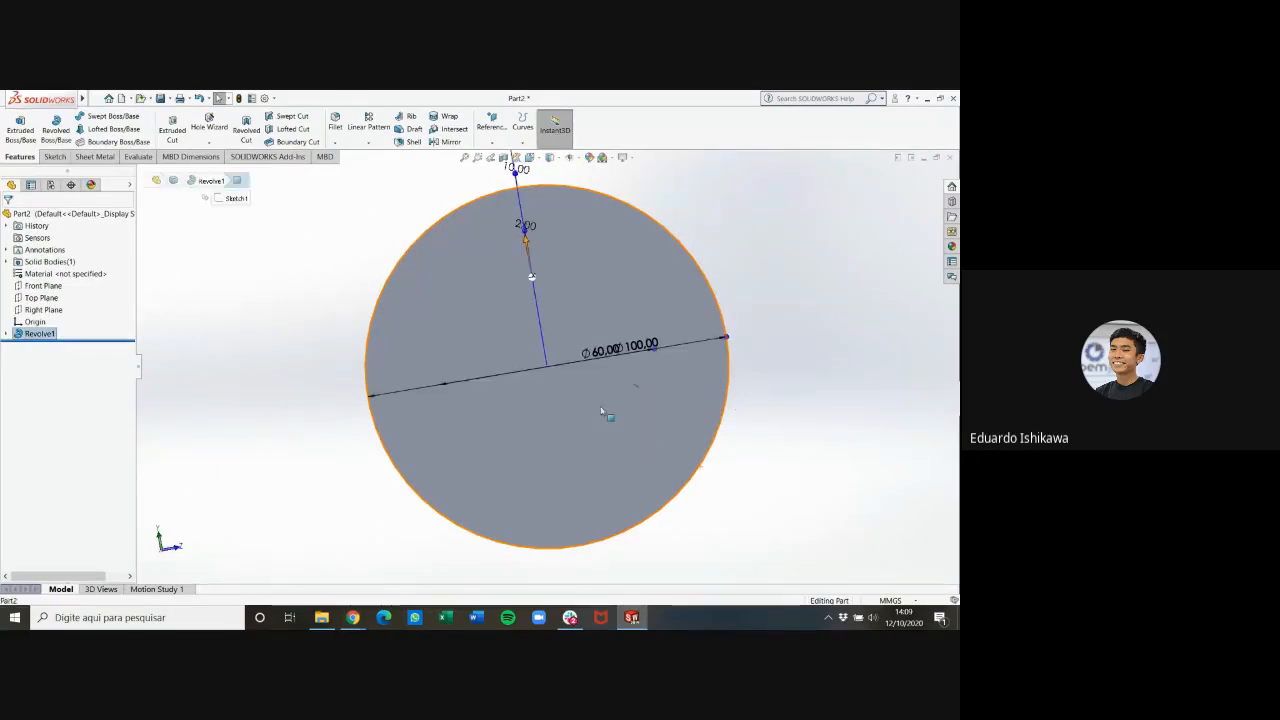
{"action": "left_click", "coordinate": [869, 414]}
{"action": "left_click", "coordinate": [209, 127]}
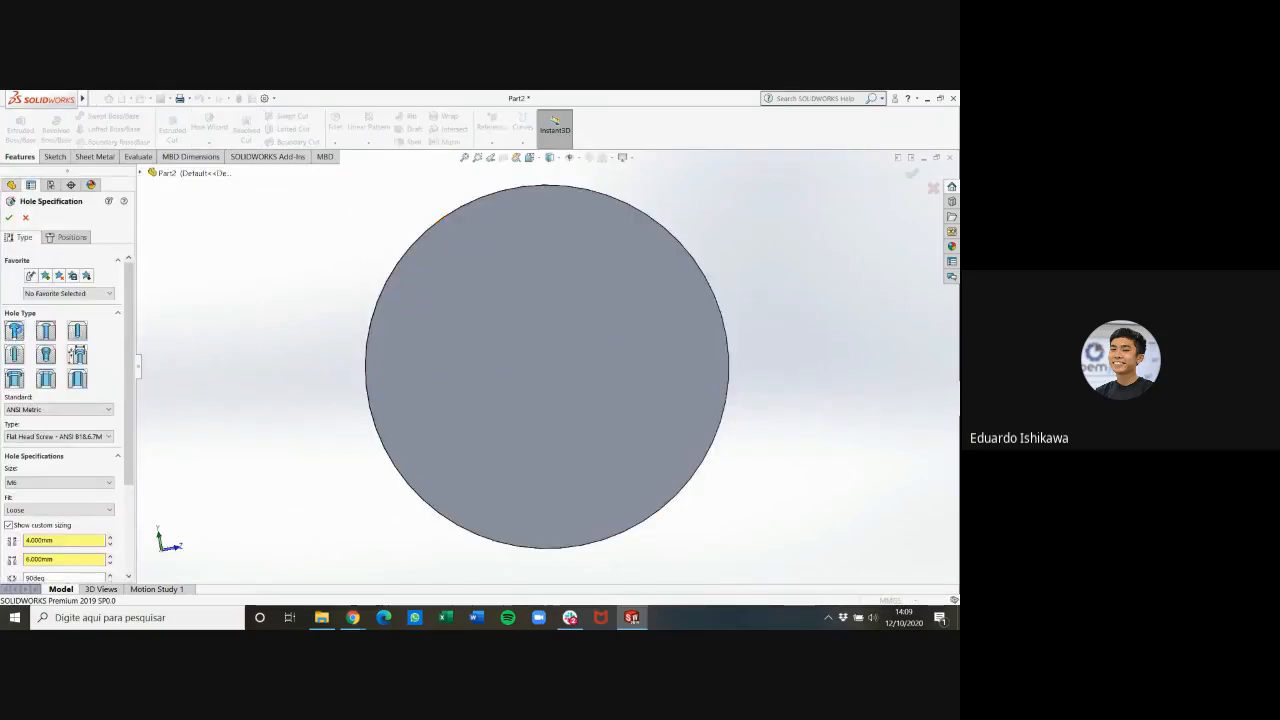
{"action": "left_click", "coordinate": [16, 332]}
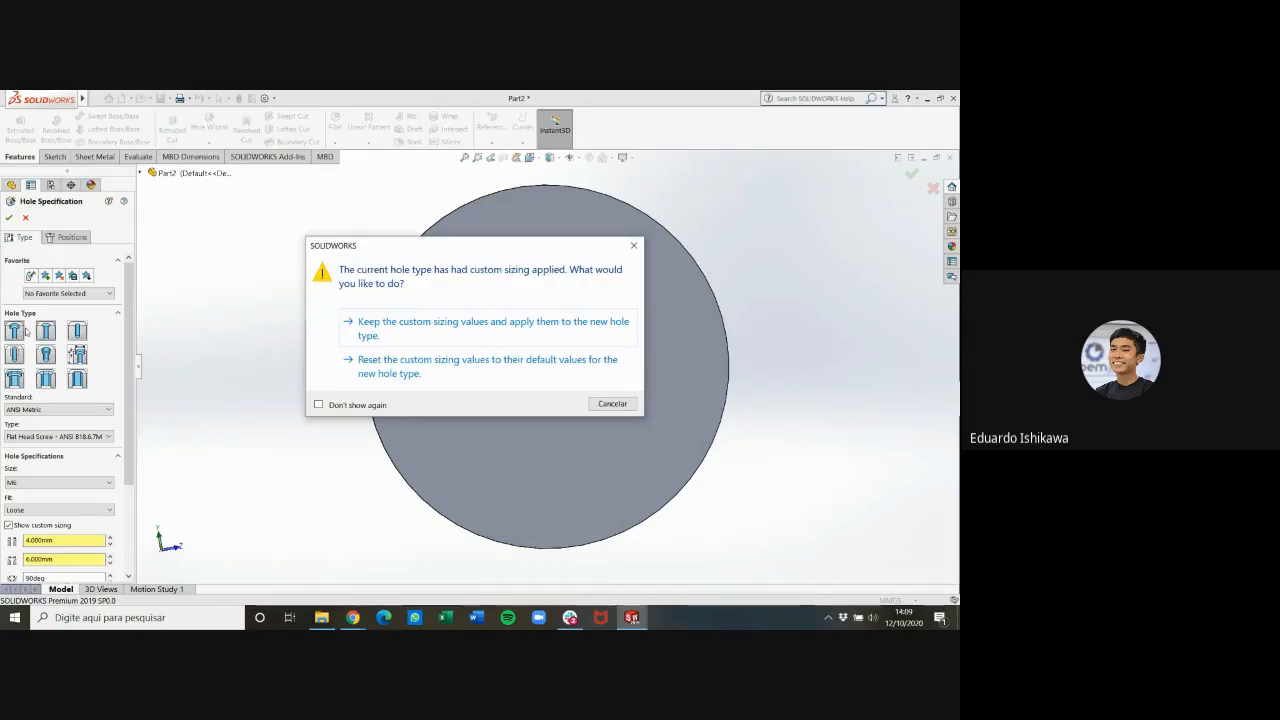
{"action": "left_click", "coordinate": [372, 336]}
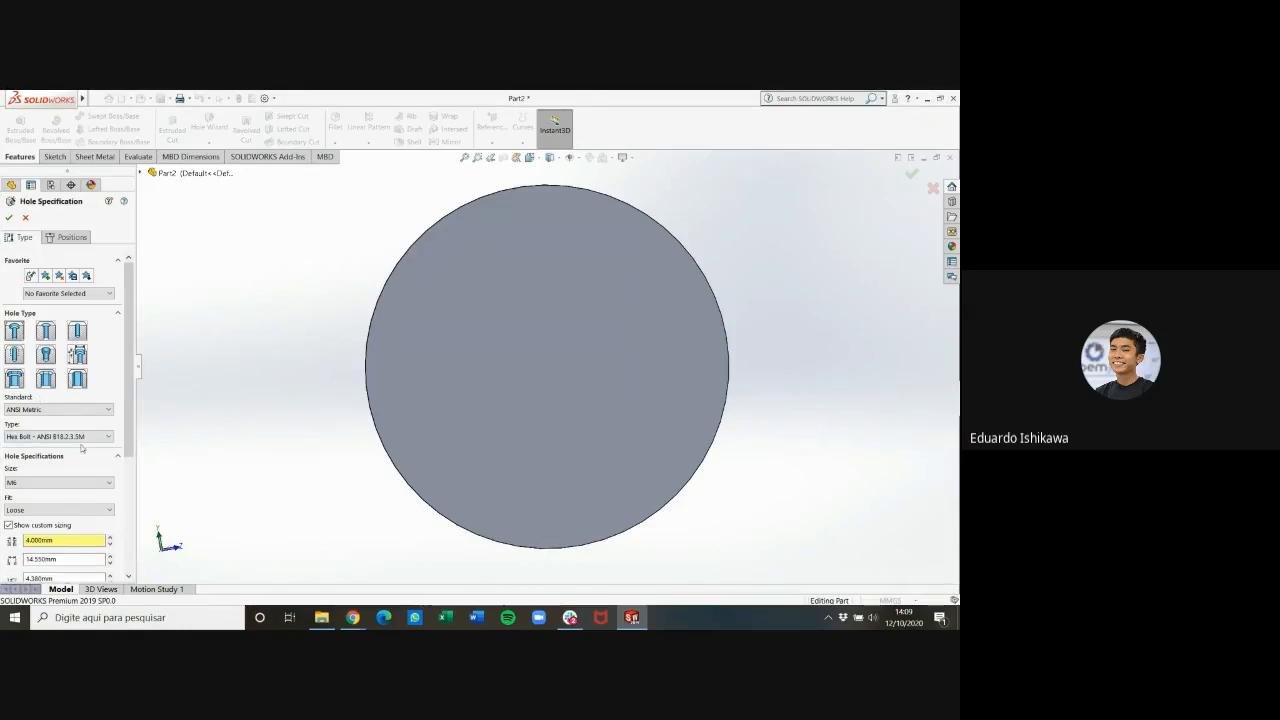
{"action": "scroll", "coordinate": [90, 417], "scroll_direction": "down", "scroll_amount": 3}
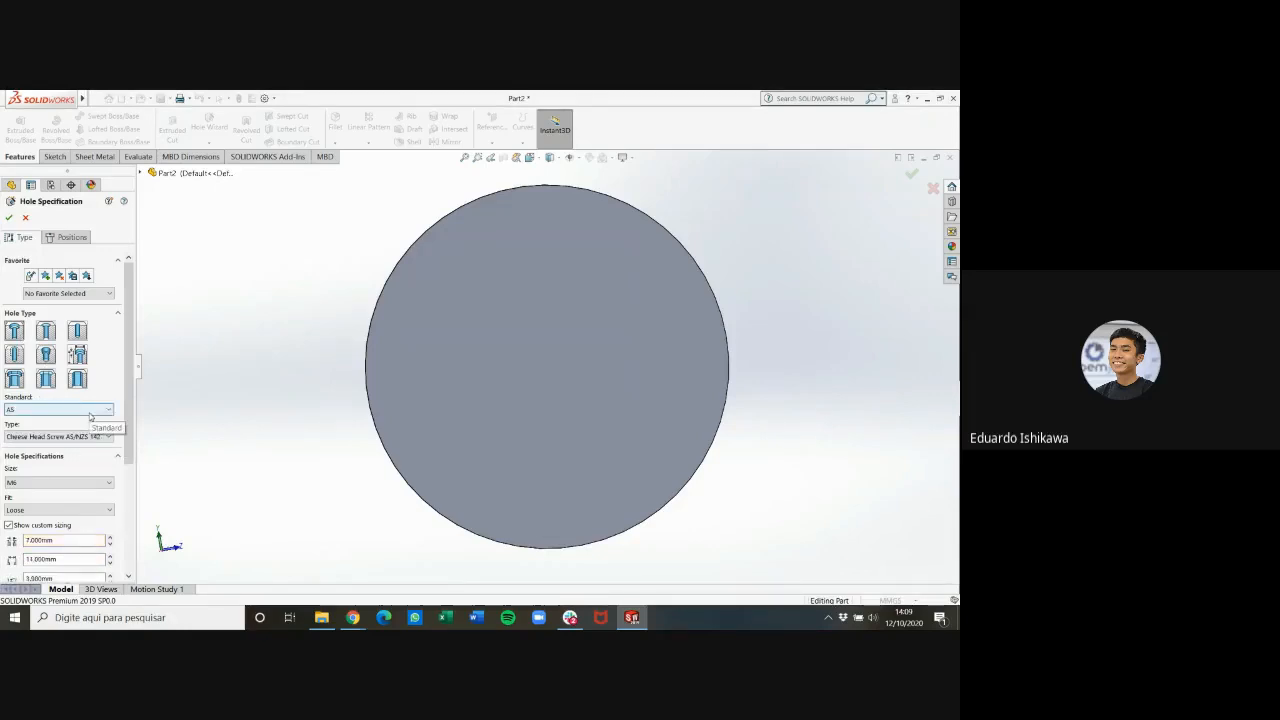
{"action": "scroll", "coordinate": [90, 417], "scroll_direction": "up", "scroll_amount": 3}
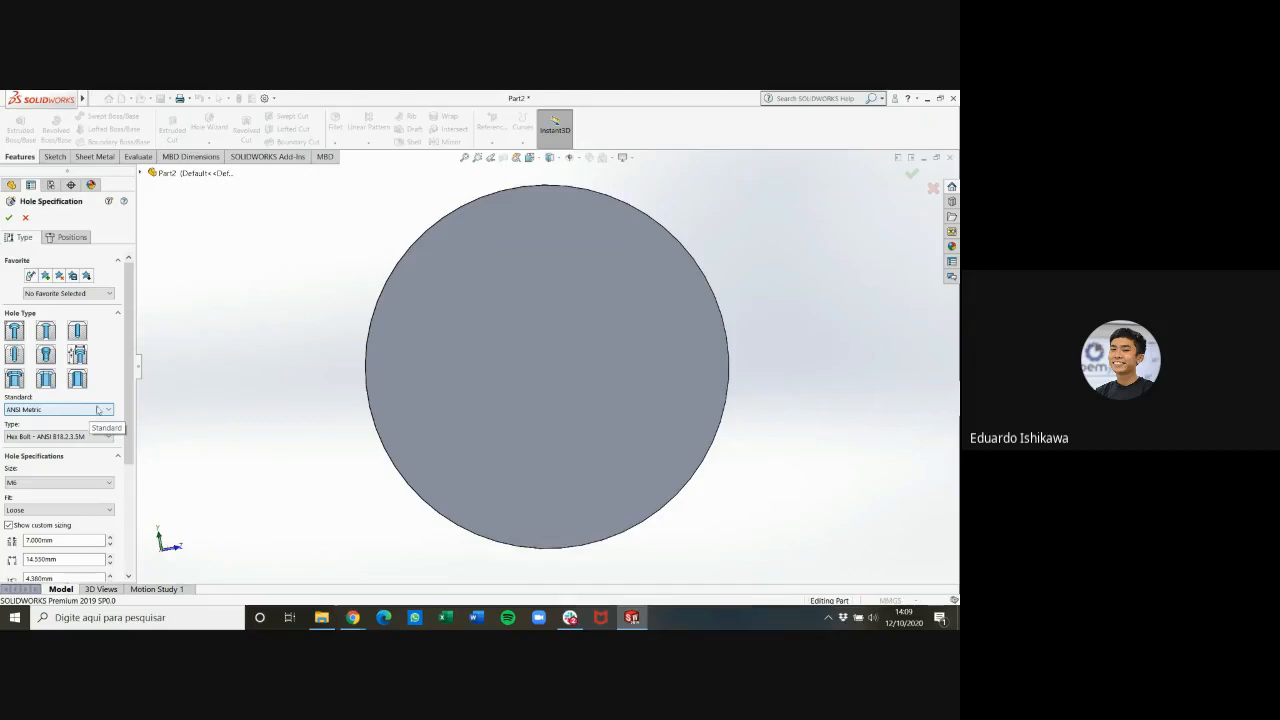
{"action": "scroll", "coordinate": [128, 372], "scroll_direction": "down", "scroll_amount": 3}
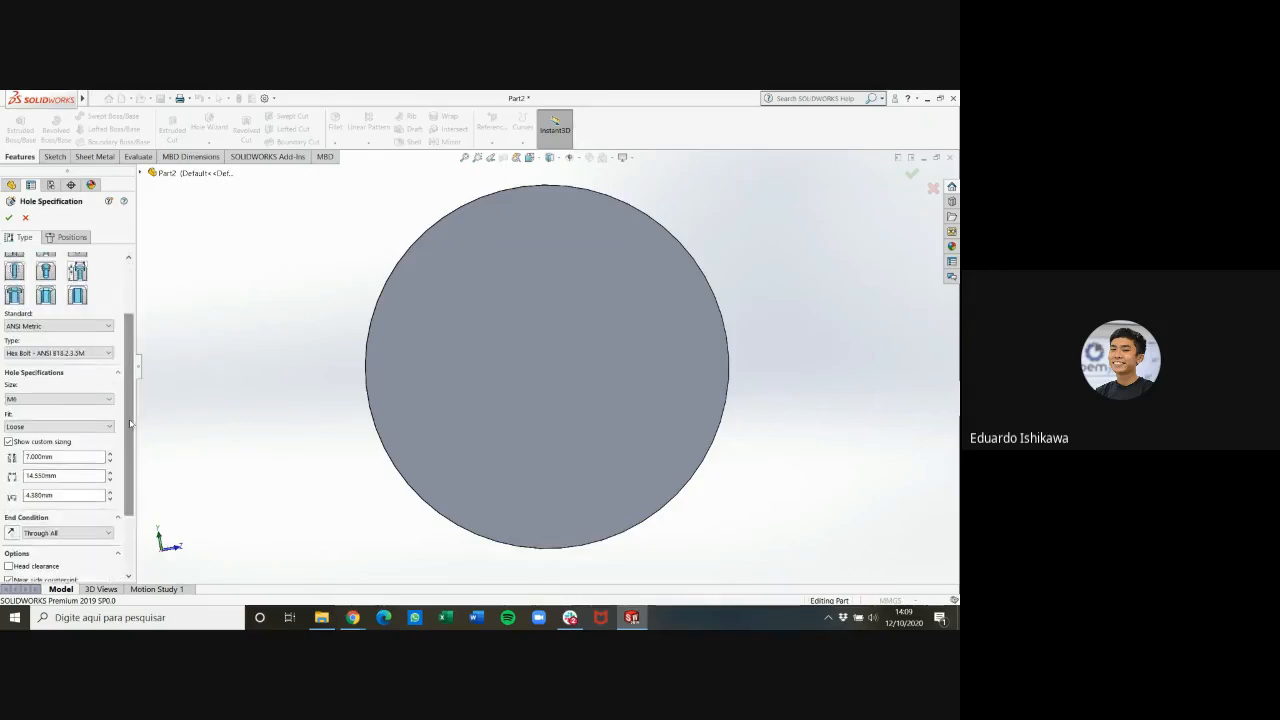
Set the counterbore hole's through diameter to 8 mm, counterbore diameter to 12 mm and counterbore depth to 6 mm
{"action": "left_click", "coordinate": [65, 457]}
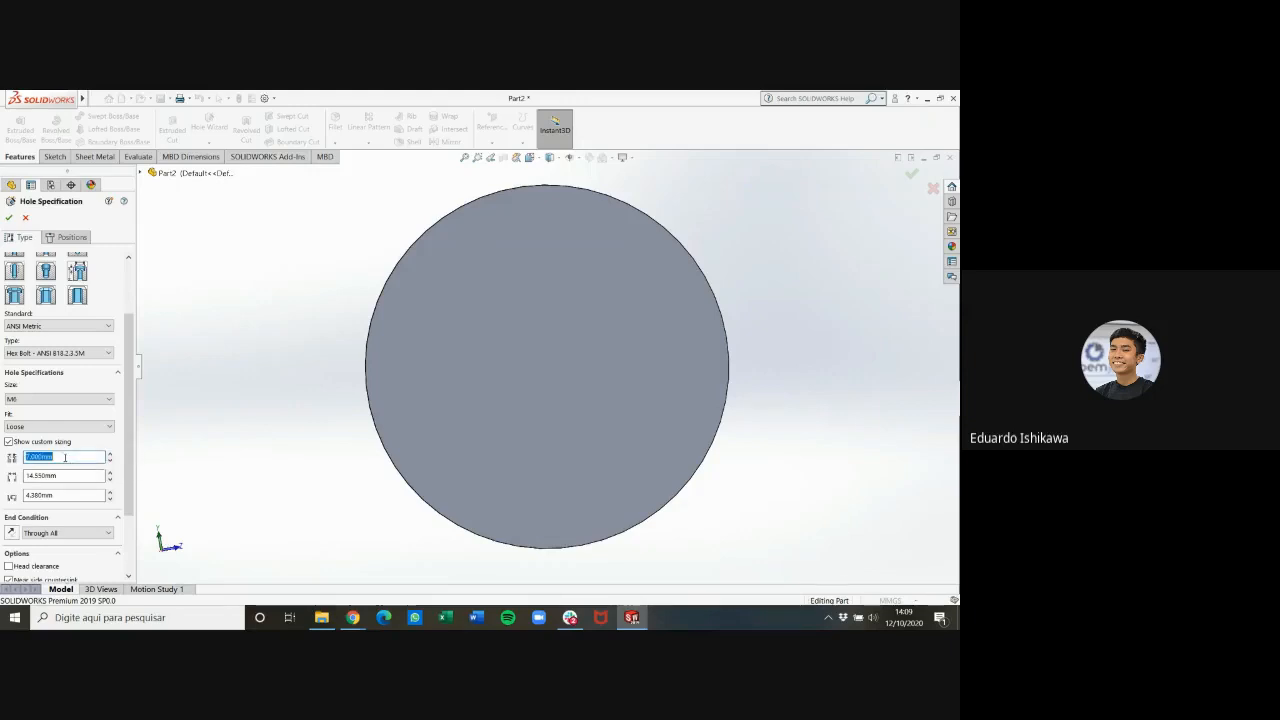
{"action": "left_click", "coordinate": [65, 476]}
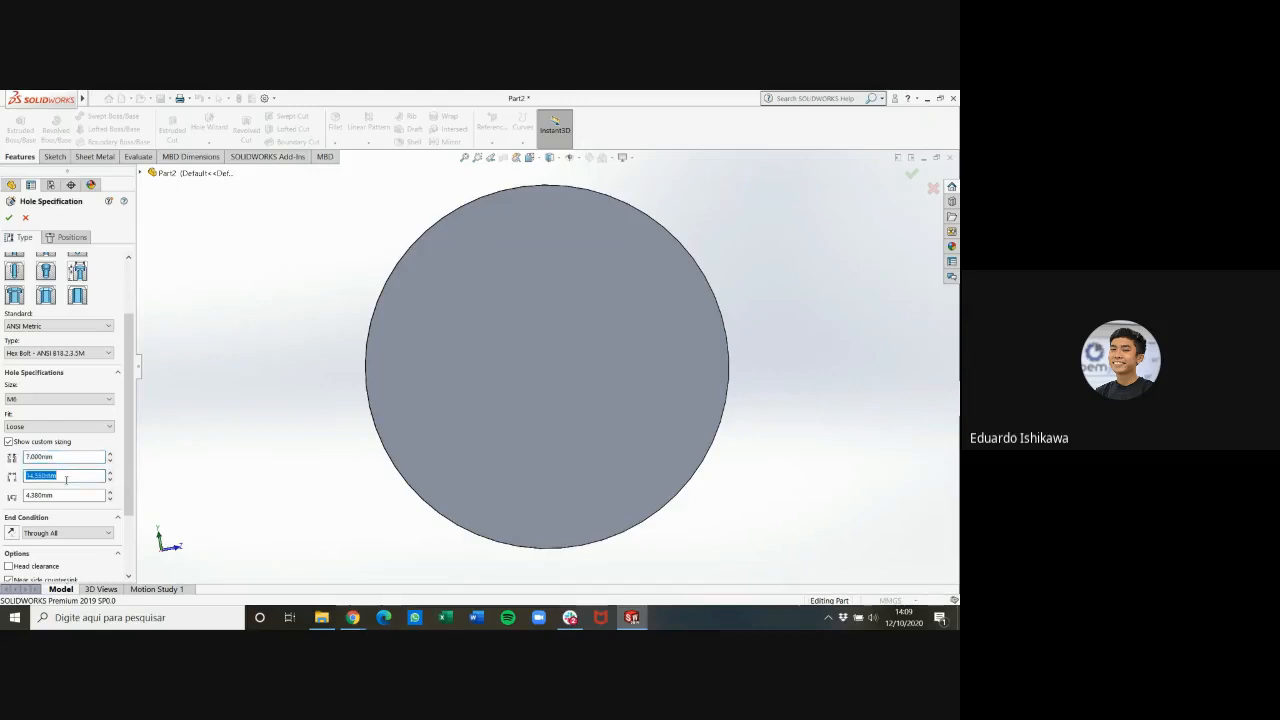
{"action": "left_click", "coordinate": [65, 495]}
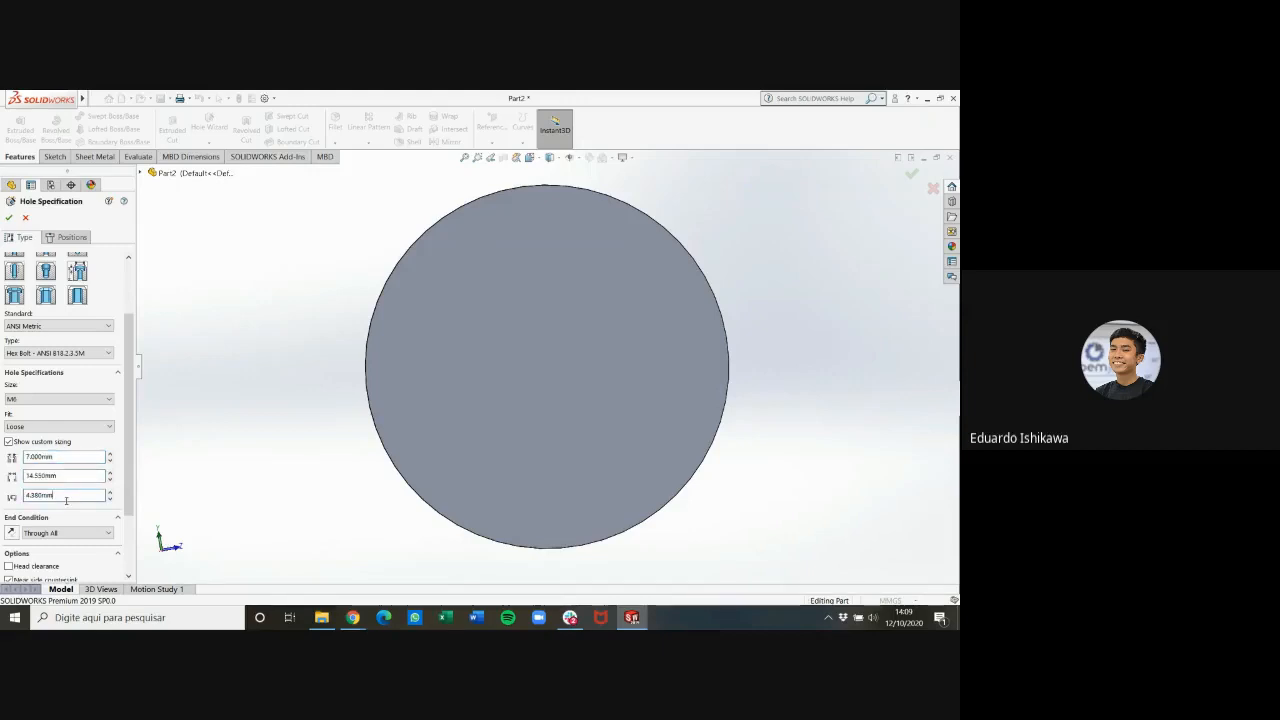
{"action": "left_click", "coordinate": [73, 456]}
{"action": "double_click", "coordinate": [73, 456]}
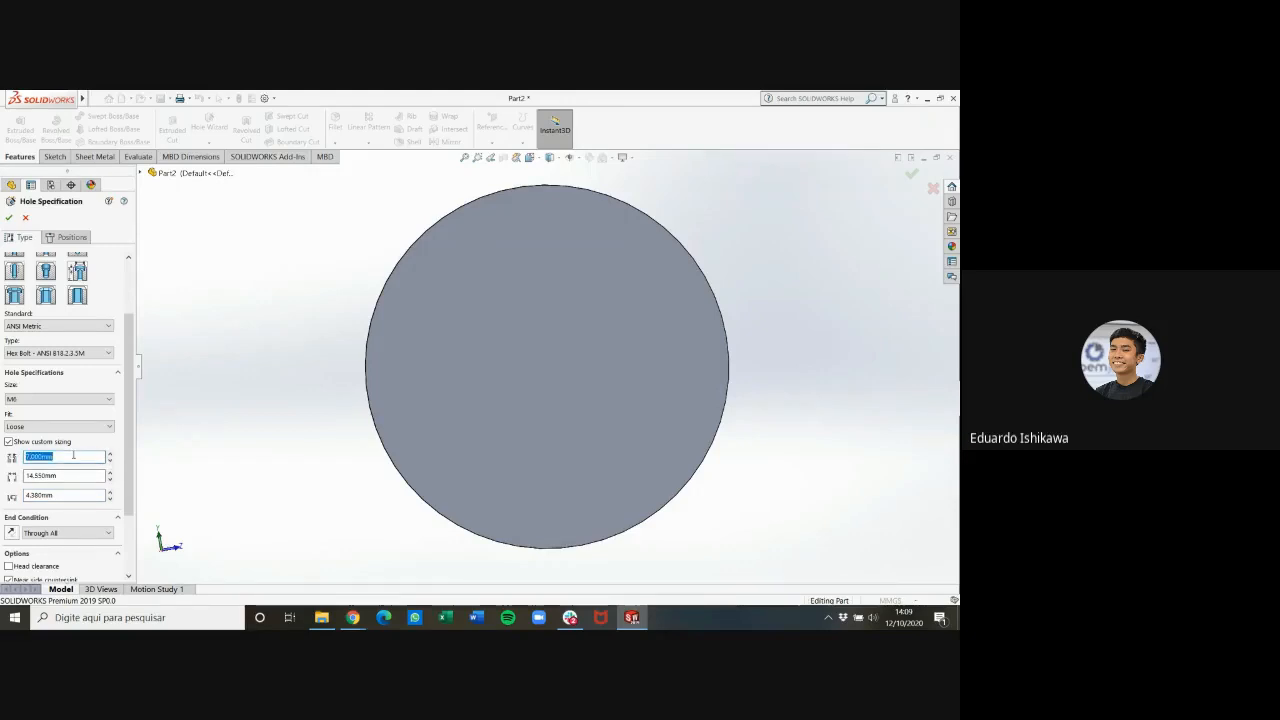
{"action": "type", "text": "8"}
{"action": "left_click", "coordinate": [81, 474]}
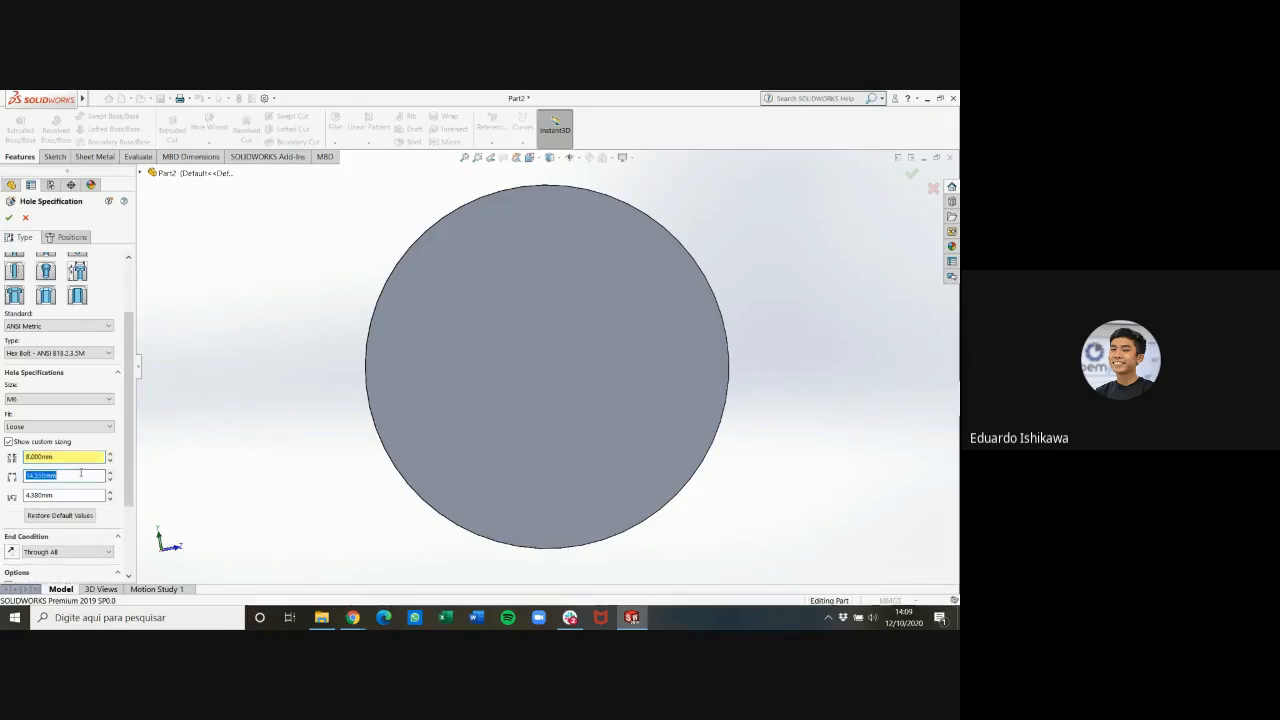
{"action": "type", "text": "12"}
{"action": "left_click", "coordinate": [46, 494]}
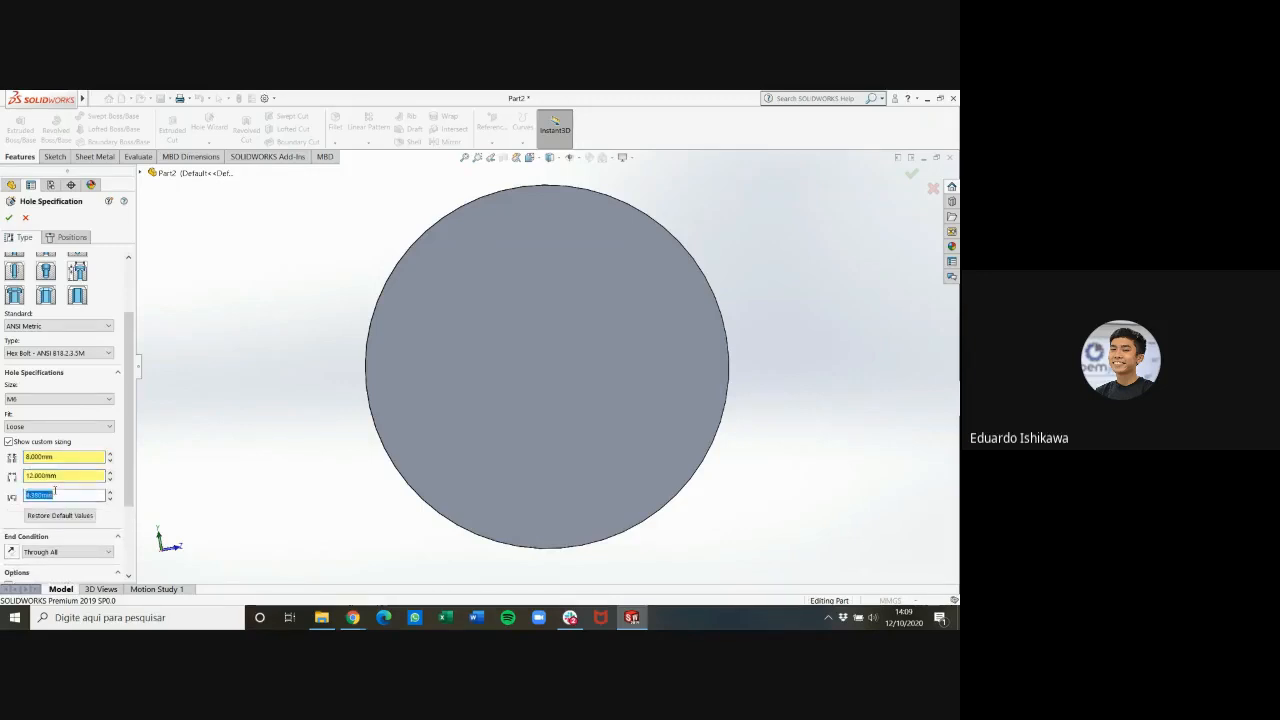
{"action": "type", "text": "4"}
{"action": "left_click", "coordinate": [123, 514]}
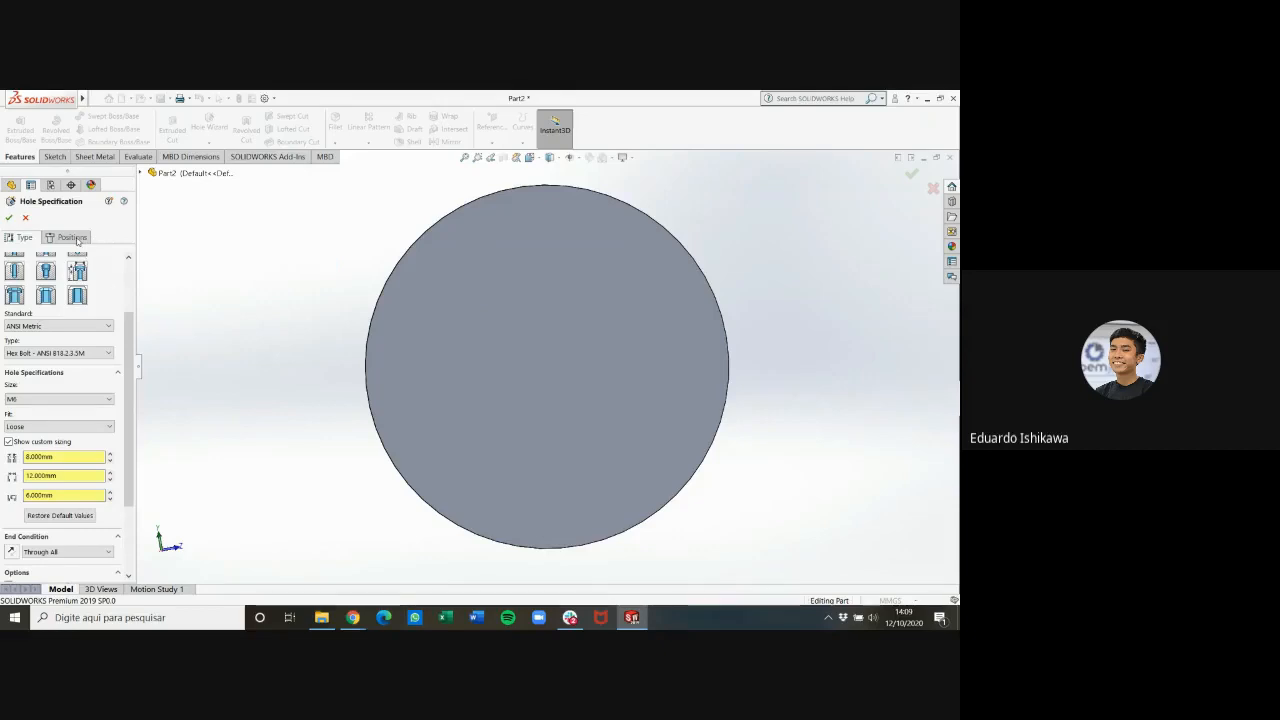
{"action": "scroll", "coordinate": [78, 255], "scroll_direction": "up", "scroll_amount": 2}
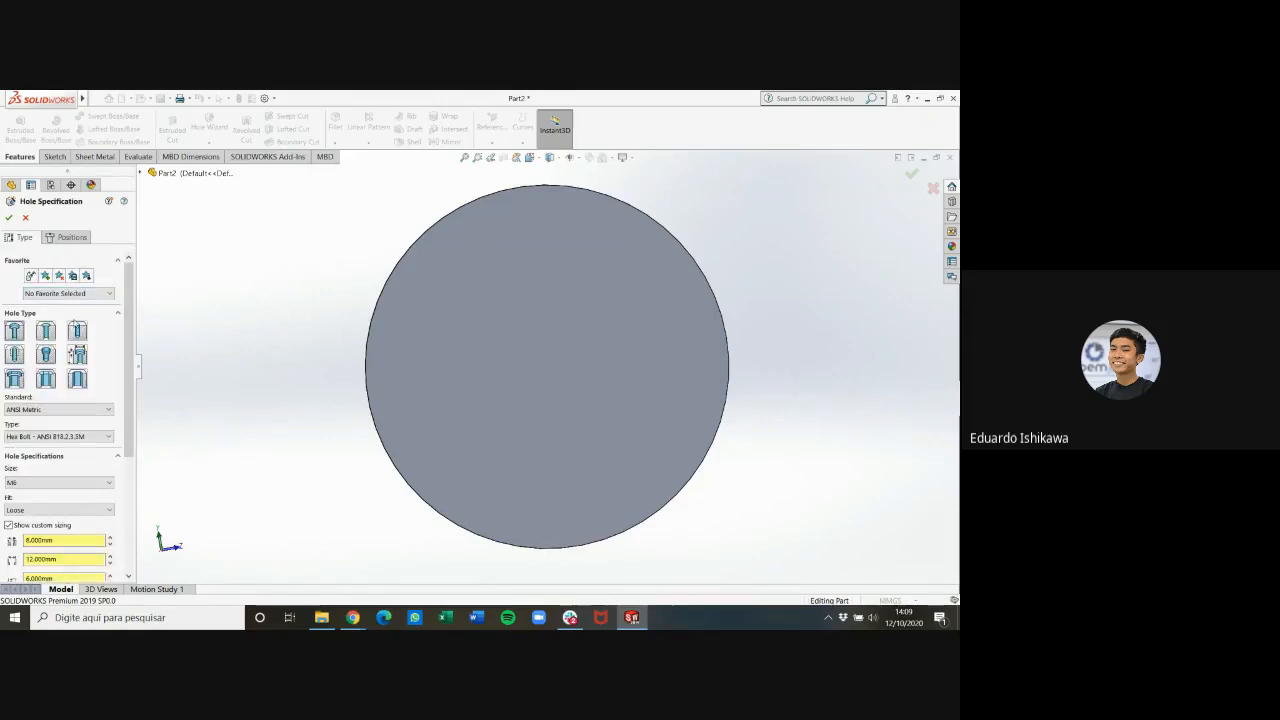
Place one counterbore hole on the flange's large flat face, about 38 mm below the centre, with the face viewed straight on
{"action": "left_click", "coordinate": [71, 237]}
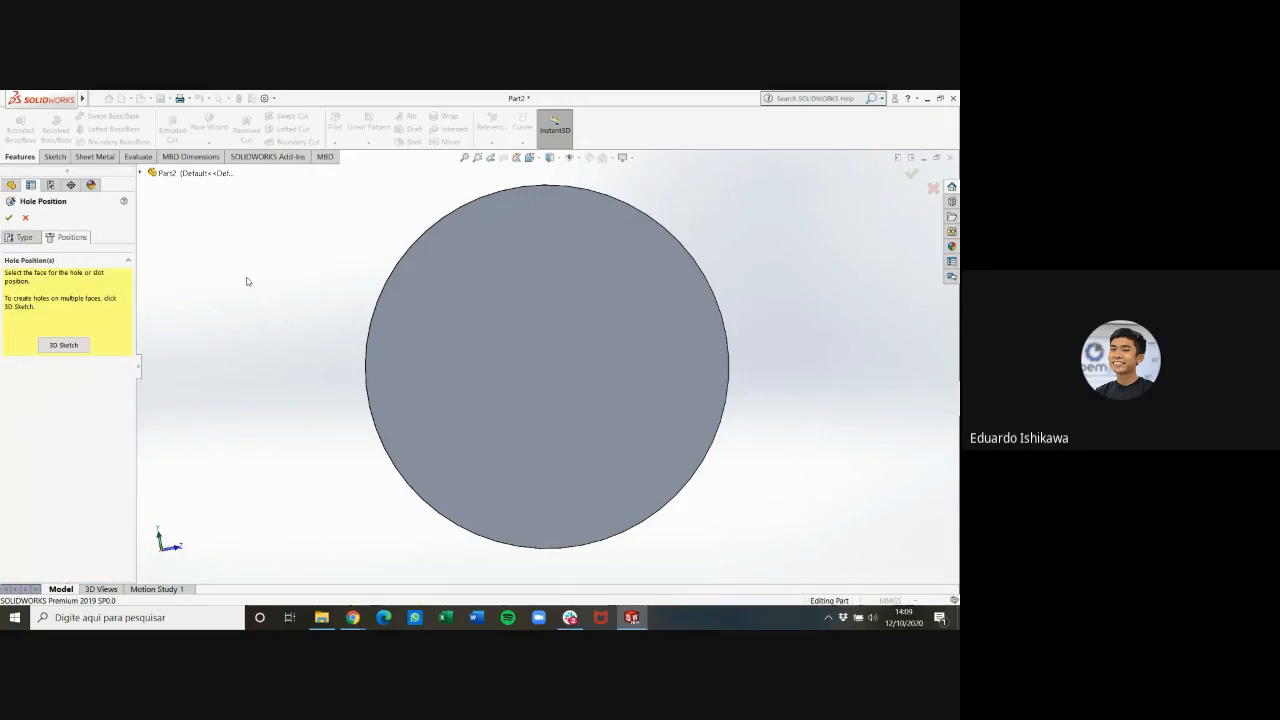
{"action": "left_click", "coordinate": [556, 520]}
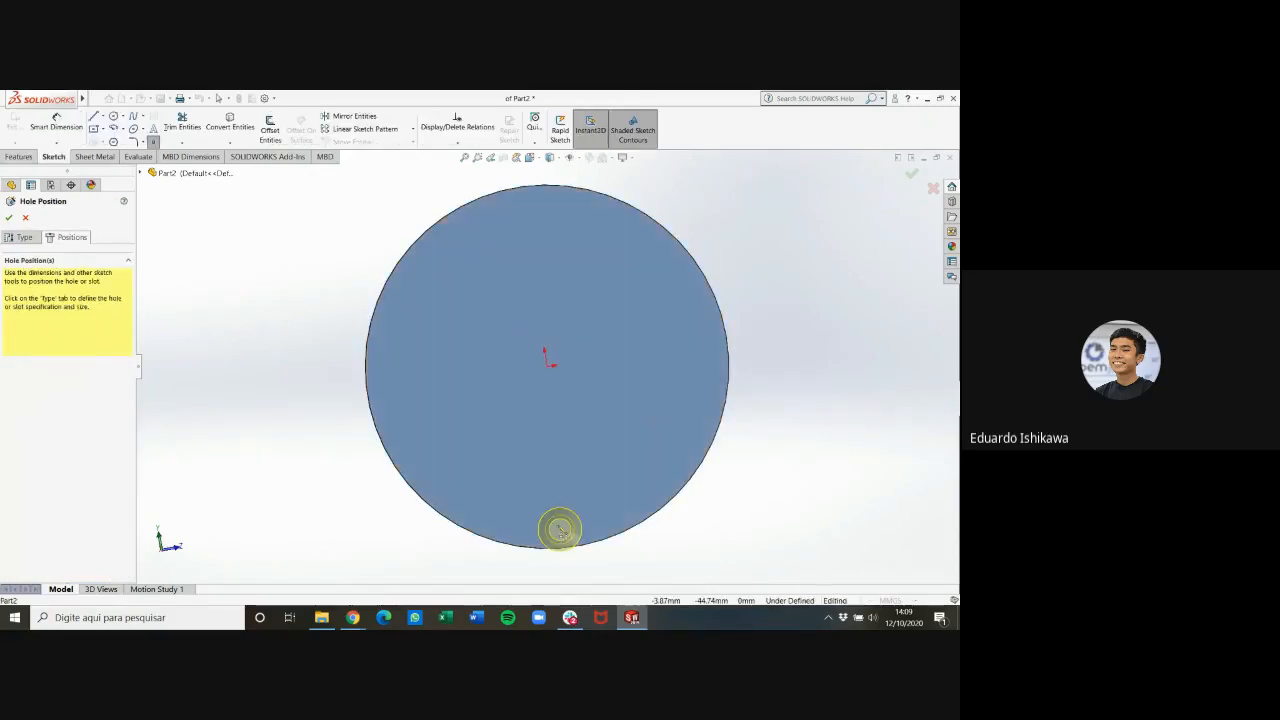
{"action": "left_click", "coordinate": [556, 509]}
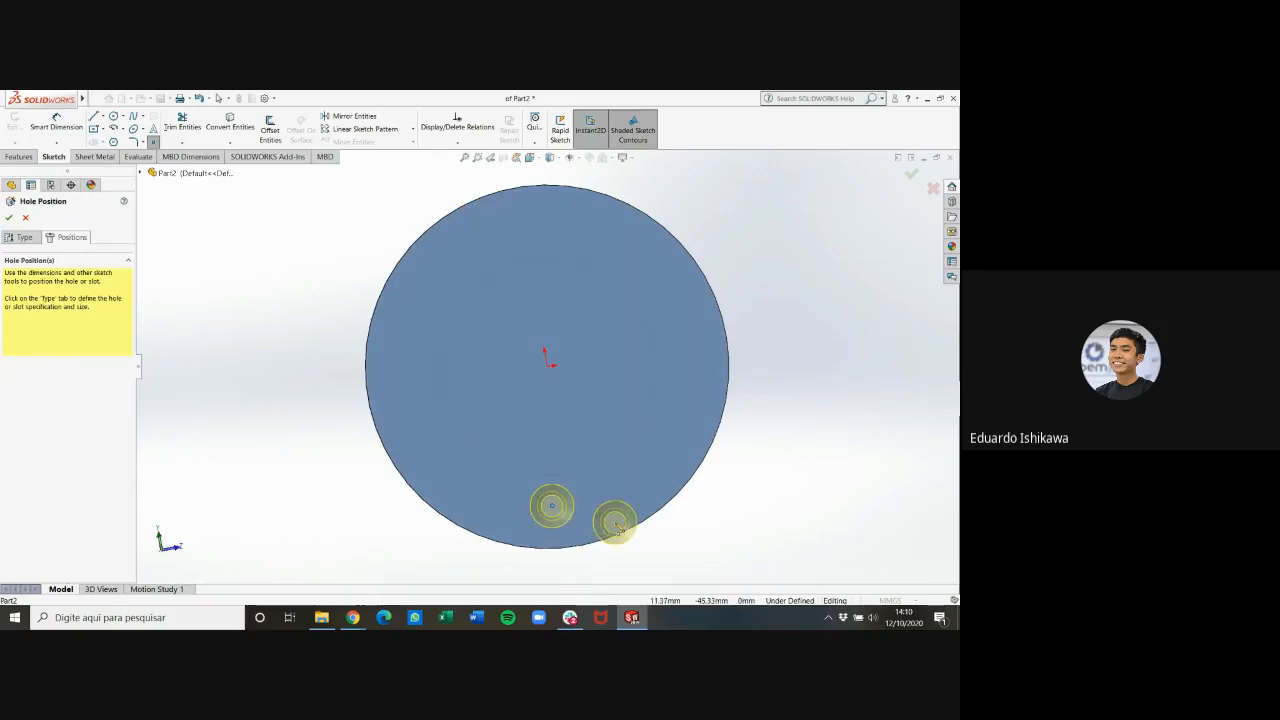
{"action": "key", "text": "ctrl+8"}
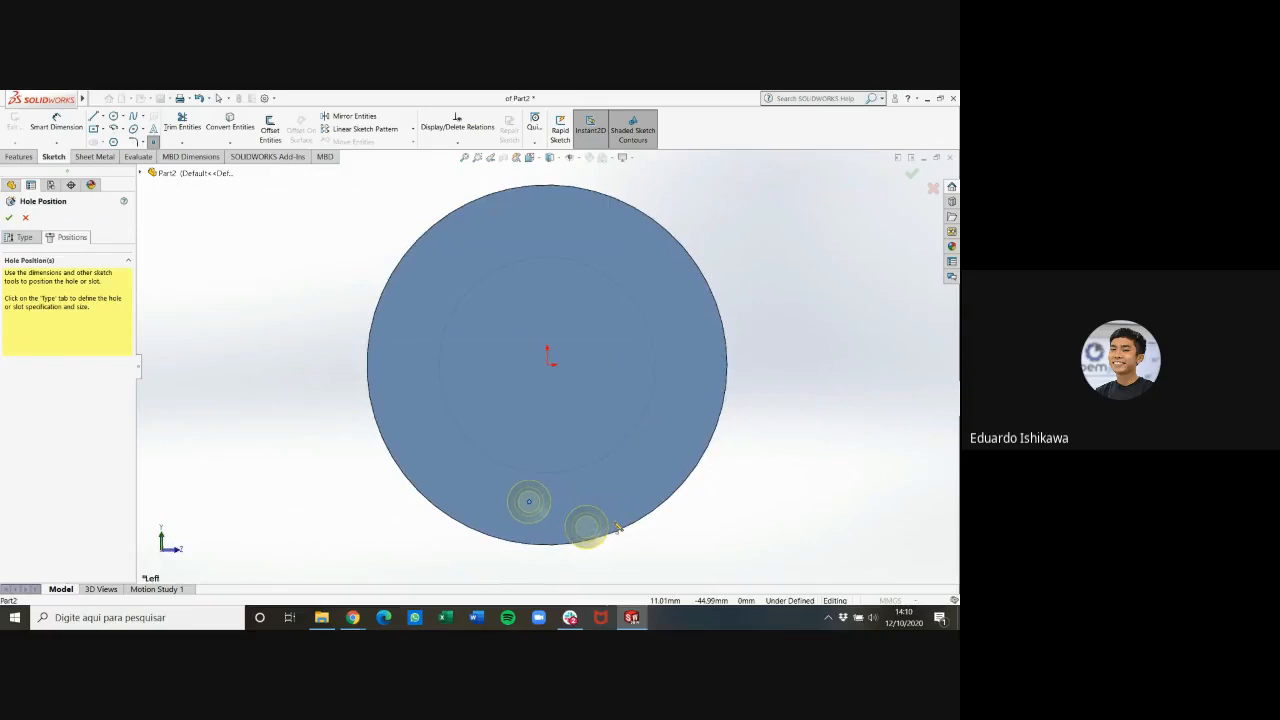
{"action": "left_click", "coordinate": [475, 405]}
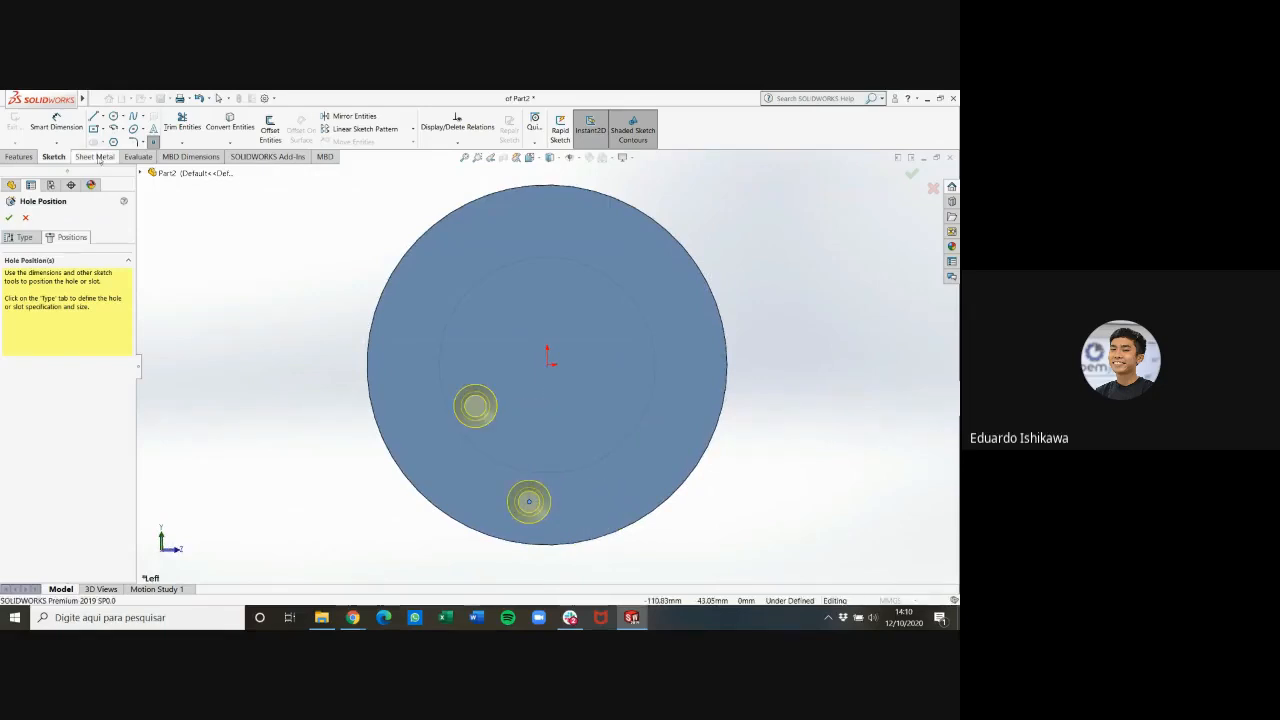
{"action": "left_click", "coordinate": [77, 134]}
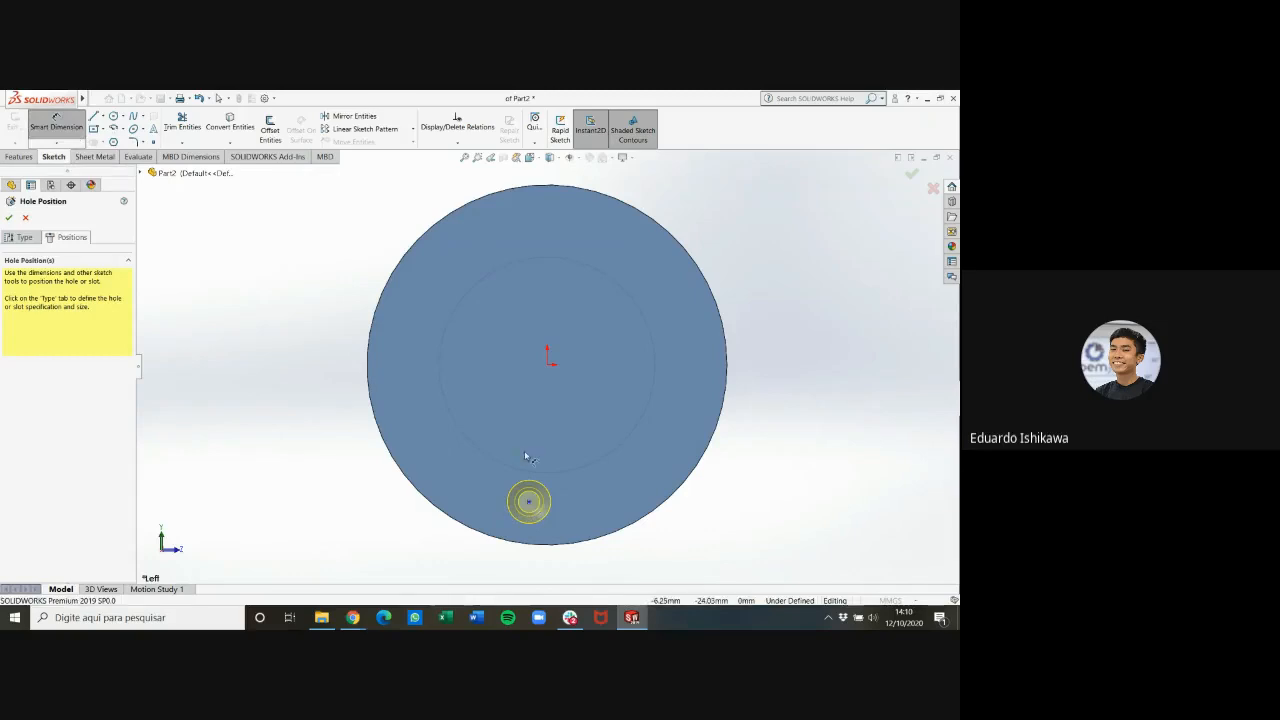
{"action": "key", "text": "Escape"}
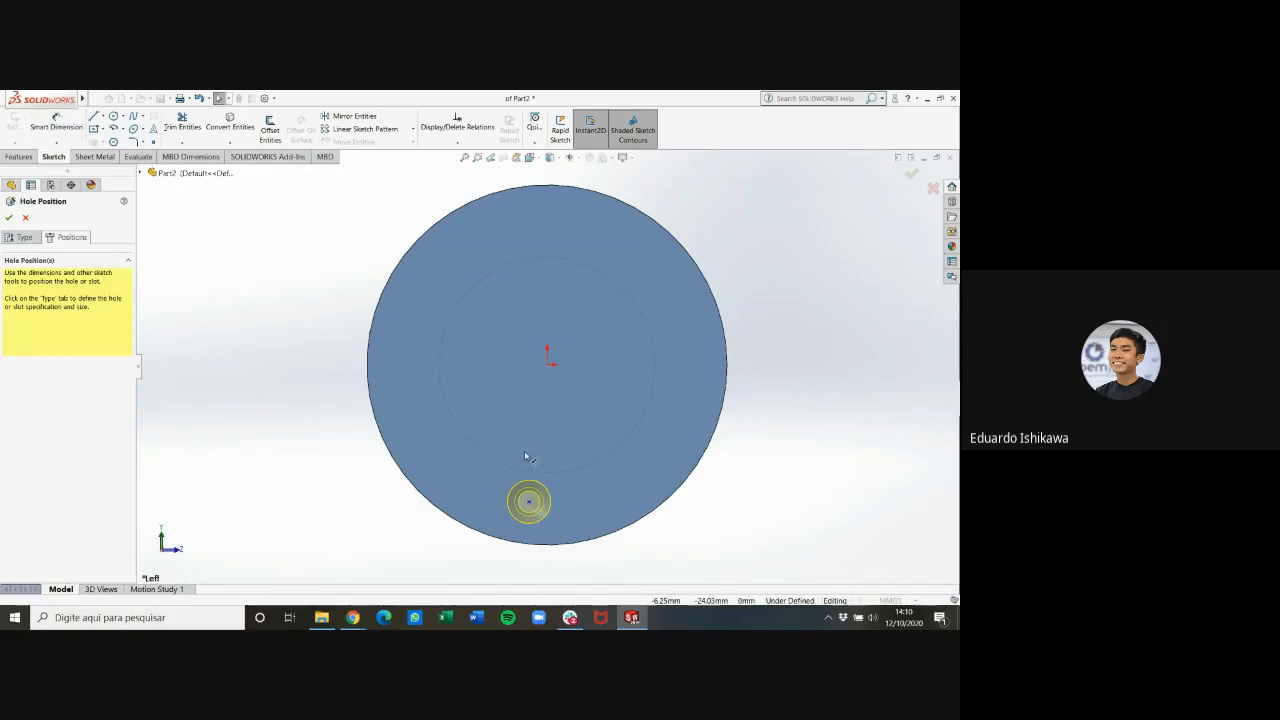
Set the hole point's X coordinate to 0 and constrain it vertical to the origin
{"action": "left_click", "coordinate": [530, 502]}
{"action": "type", "text": "0"}
{"action": "key", "text": "Return"}
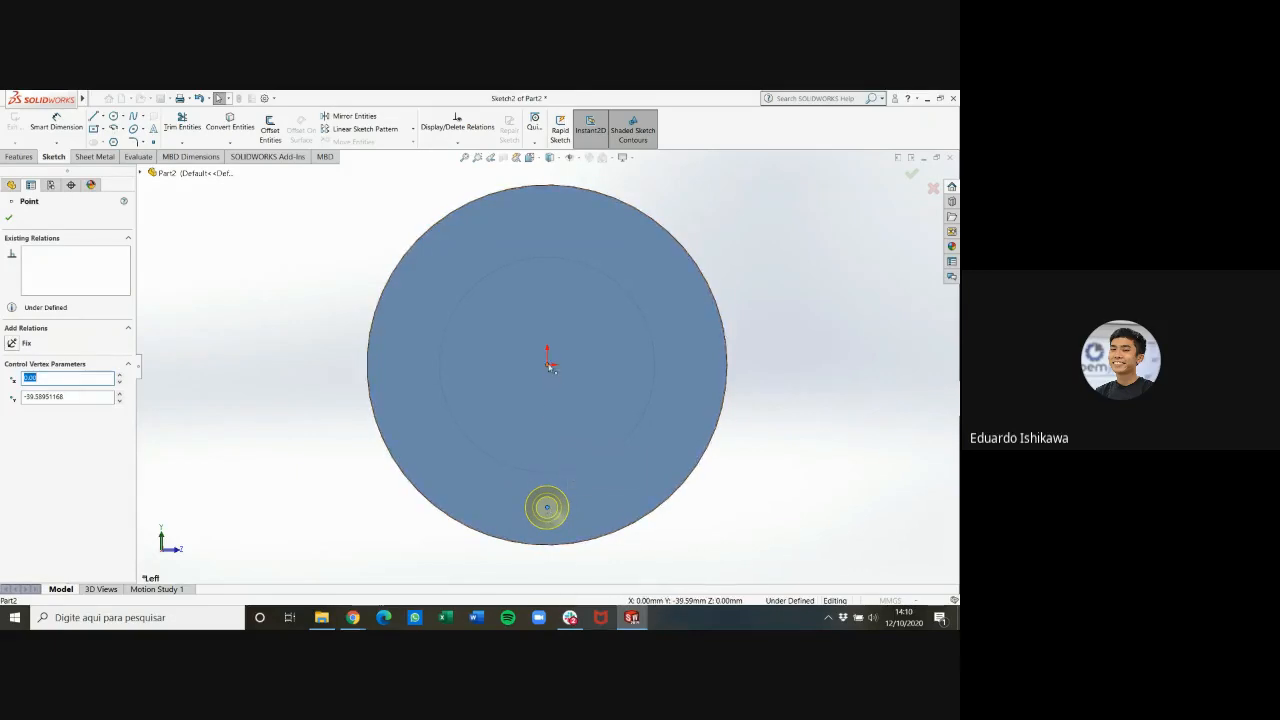
{"action": "left_click", "coordinate": [549, 364], "text": "ctrl"}
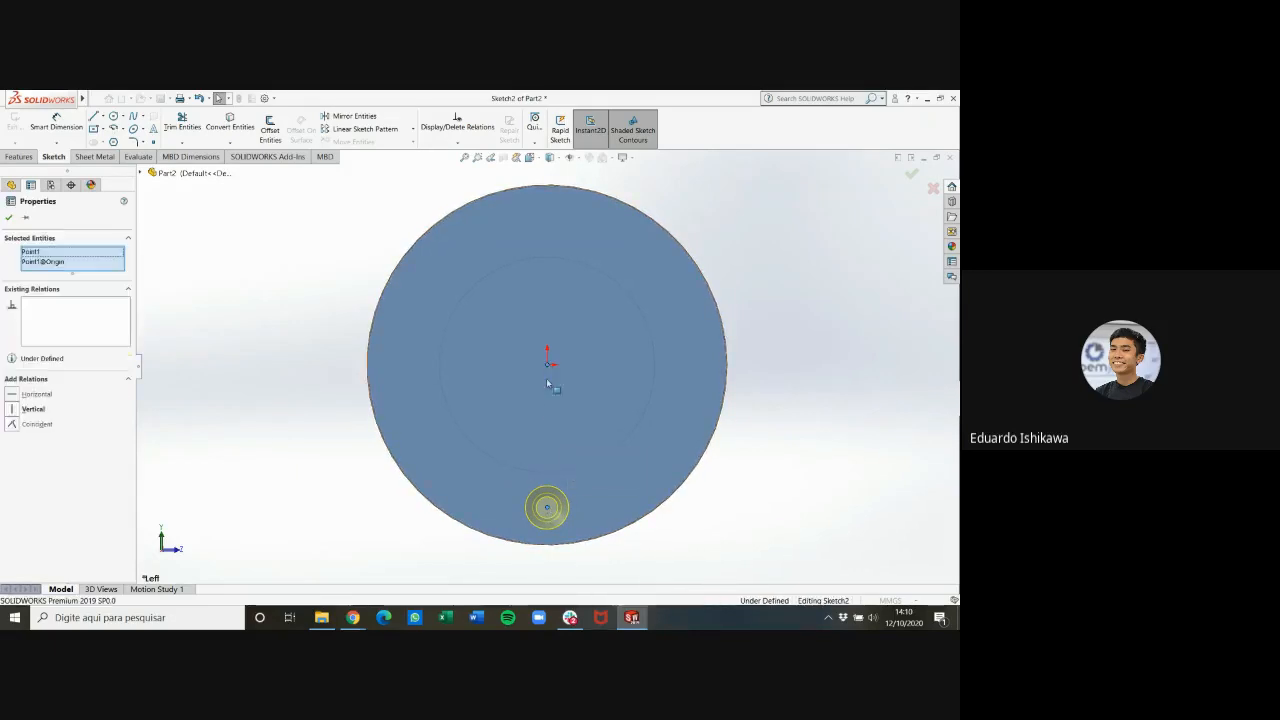
{"action": "left_click", "coordinate": [18, 409]}
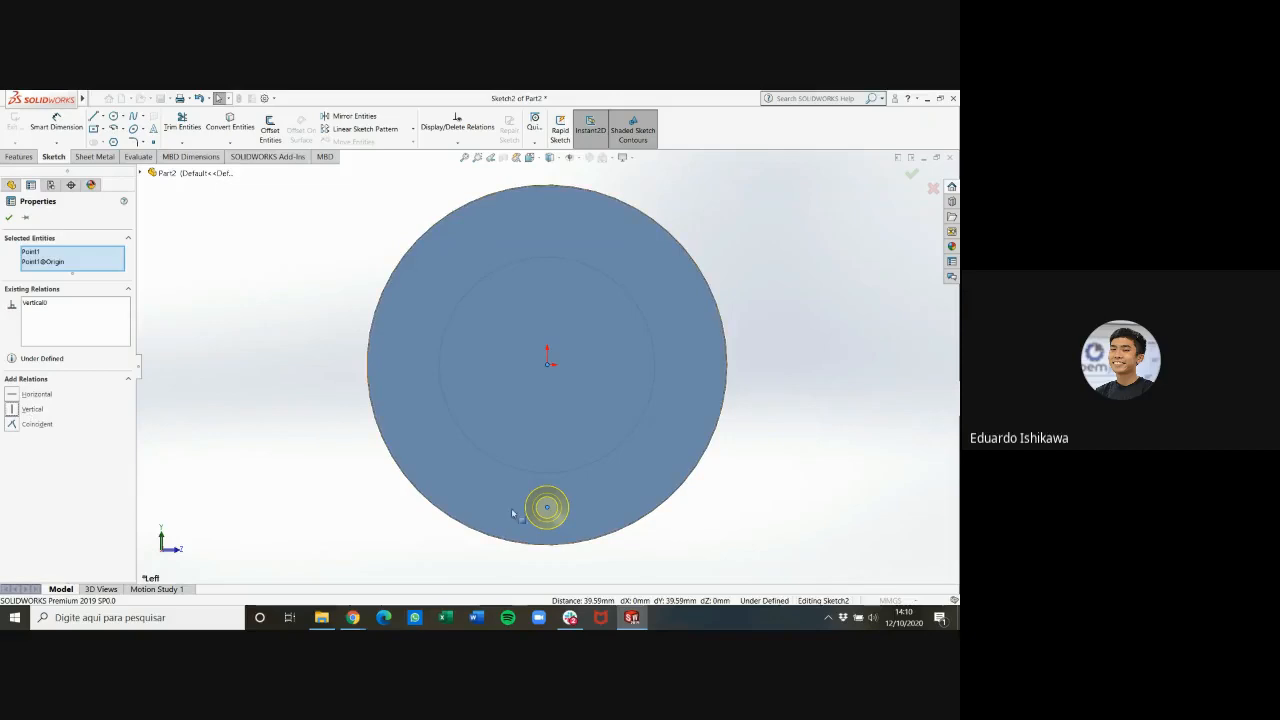
Test the hole point's vertical movement, and check the hole spacing on part 1's front view in the PDF drawing in Chrome
{"action": "left_click", "coordinate": [349, 511]}
{"action": "mouse_move", "coordinate": [547, 507]}
{"action": "left_mouse_down"}
{"action": "mouse_move", "coordinate": [549, 441]}
{"action": "mouse_move", "coordinate": [548, 509]}
{"action": "left_mouse_up"}
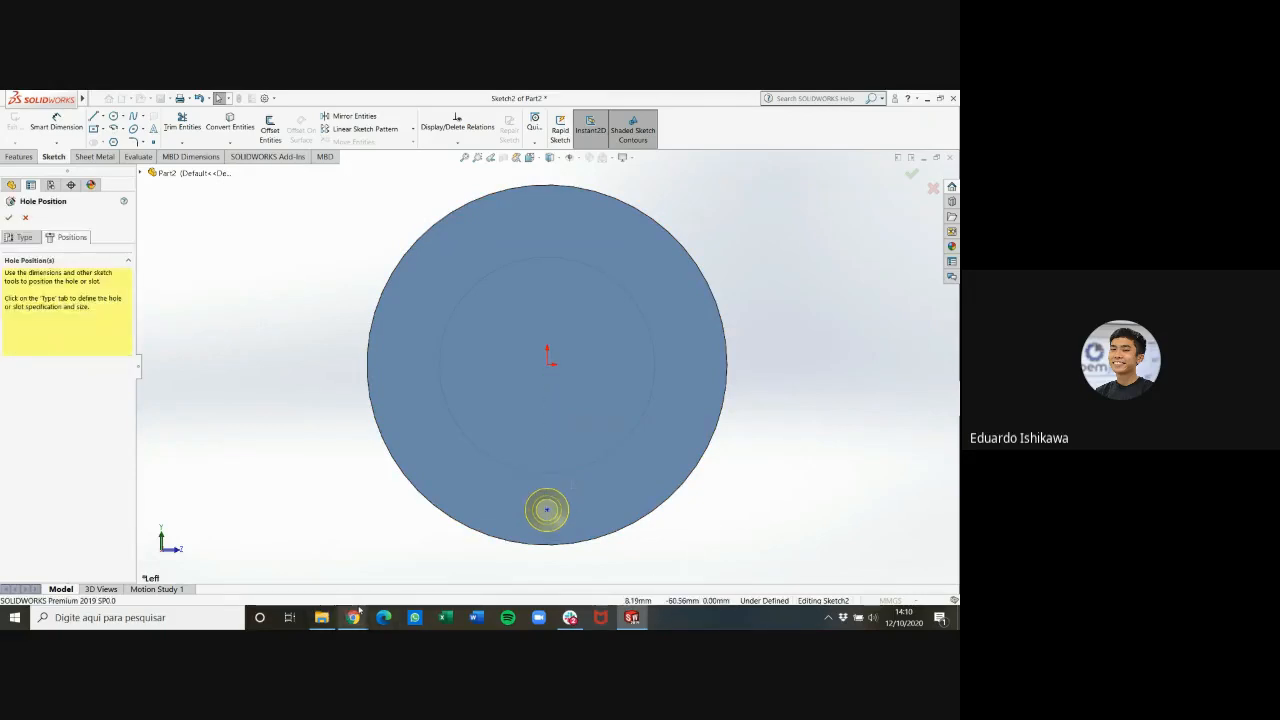
{"action": "mouse_move", "coordinate": [355, 615]}
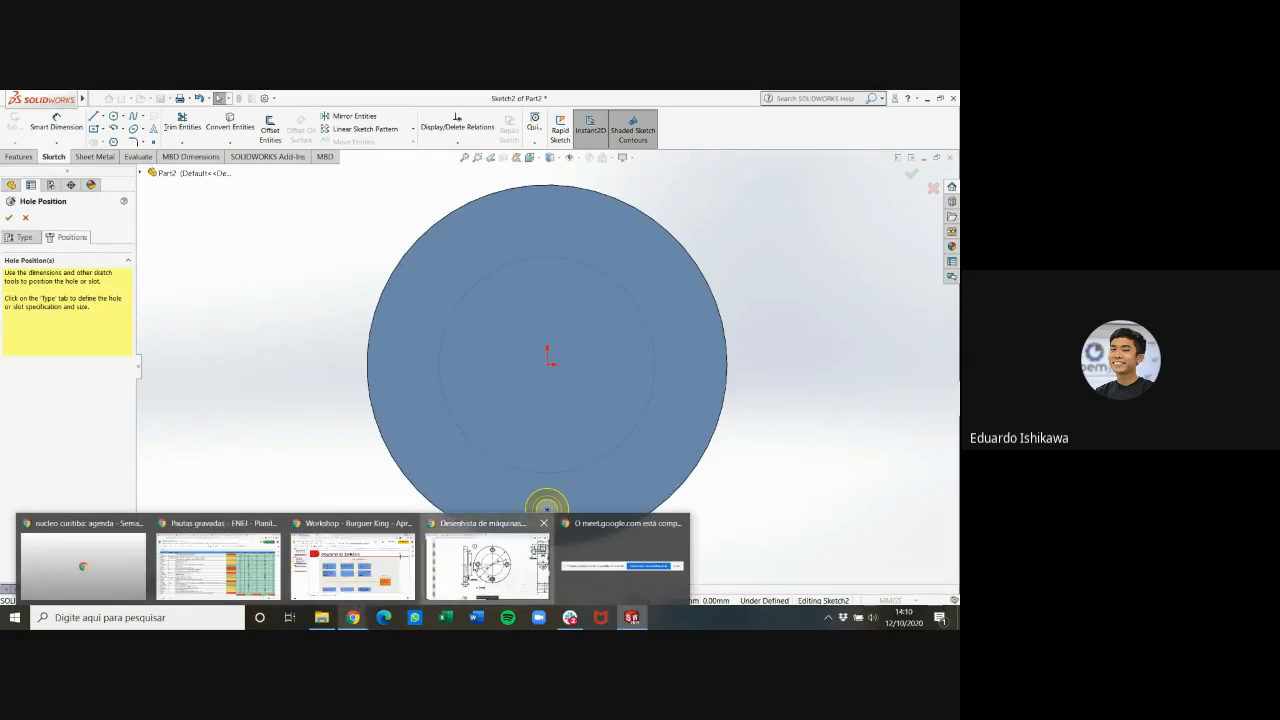
{"action": "left_click", "coordinate": [487, 560]}
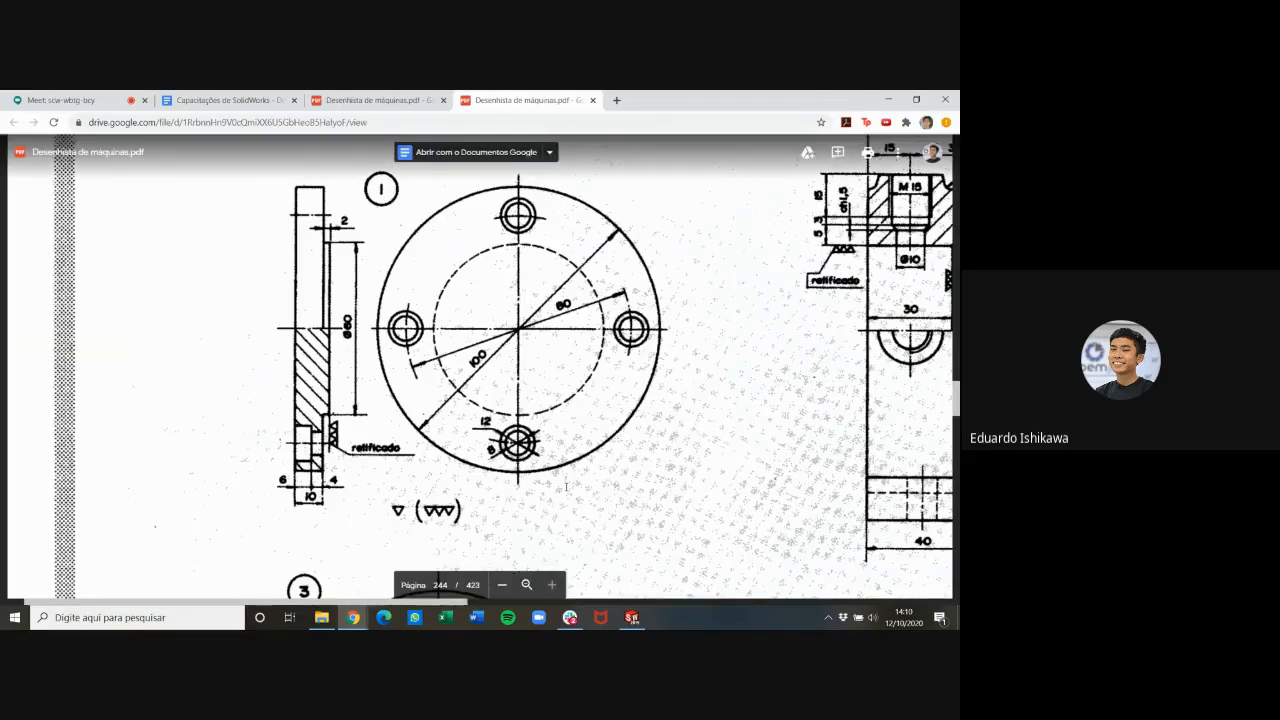
{"action": "left_click", "coordinate": [627, 603]}
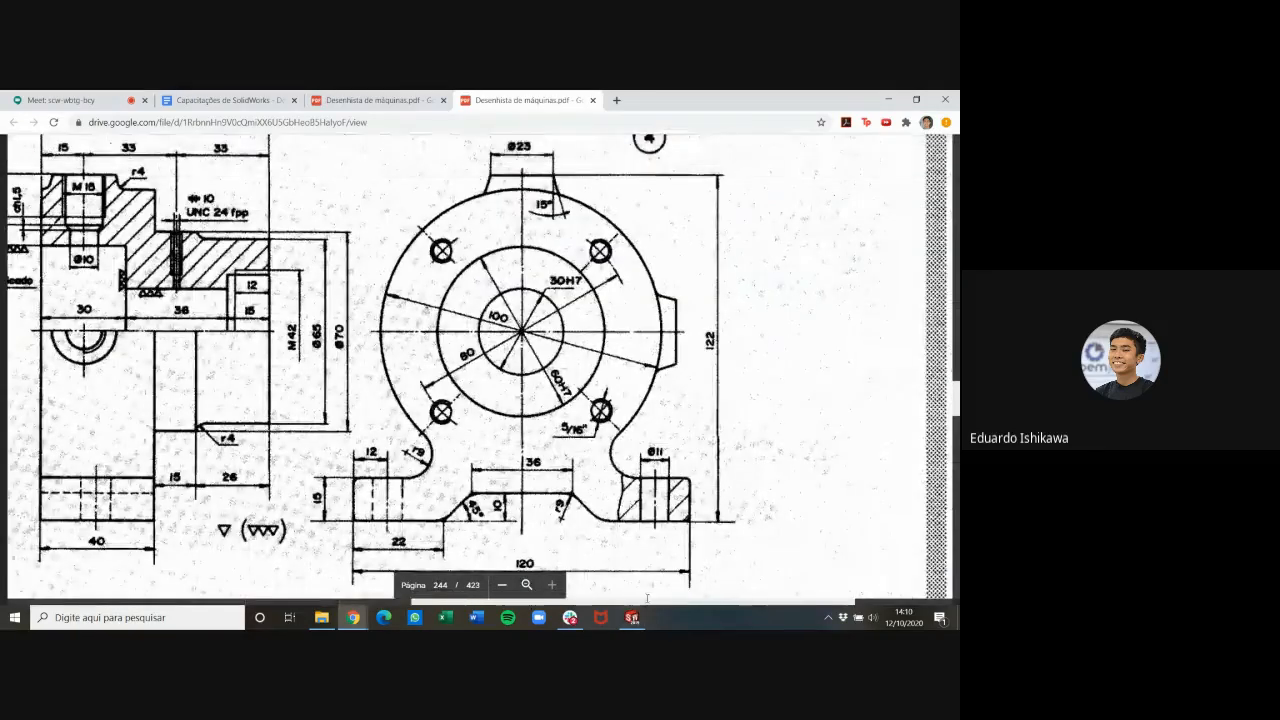
{"action": "left_click_drag", "start_coordinate": [646, 603], "coordinate": [297, 566]}
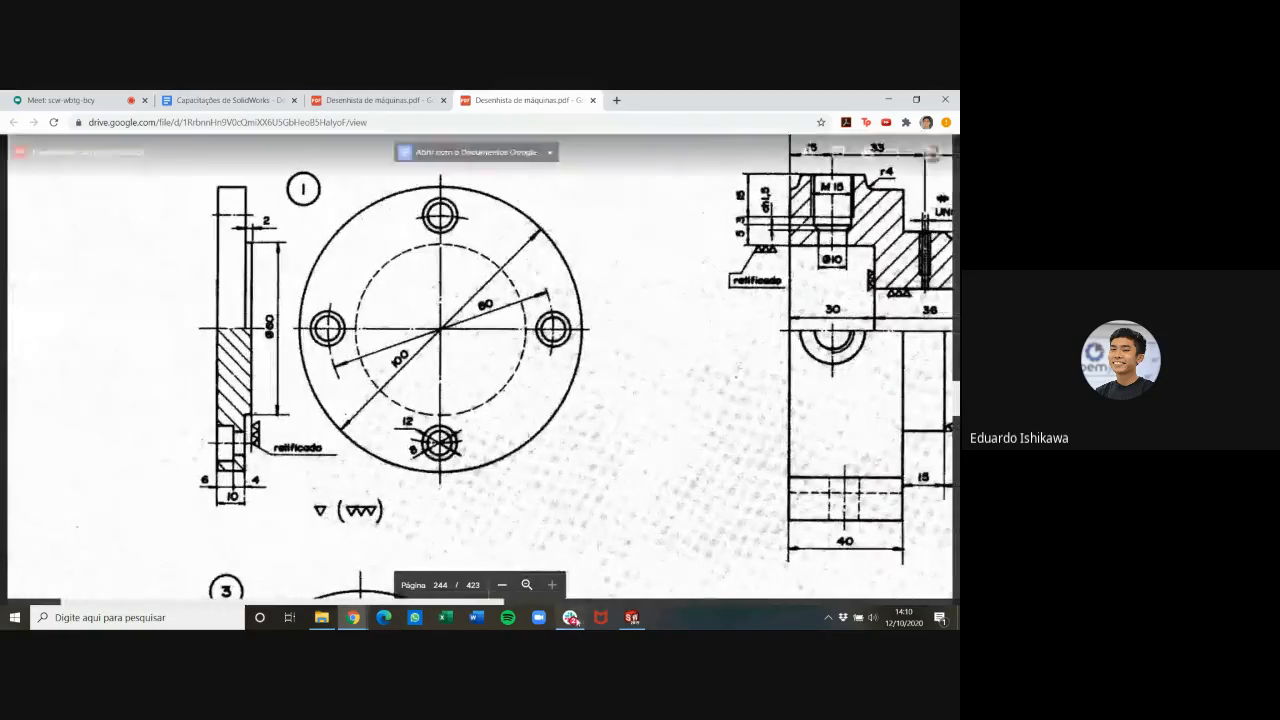
Return to SOLIDWORKS and dimension the vertical distance from the origin to the hole point as 40 mm
{"action": "left_click", "coordinate": [632, 617]}
{"action": "left_click", "coordinate": [56, 122]}
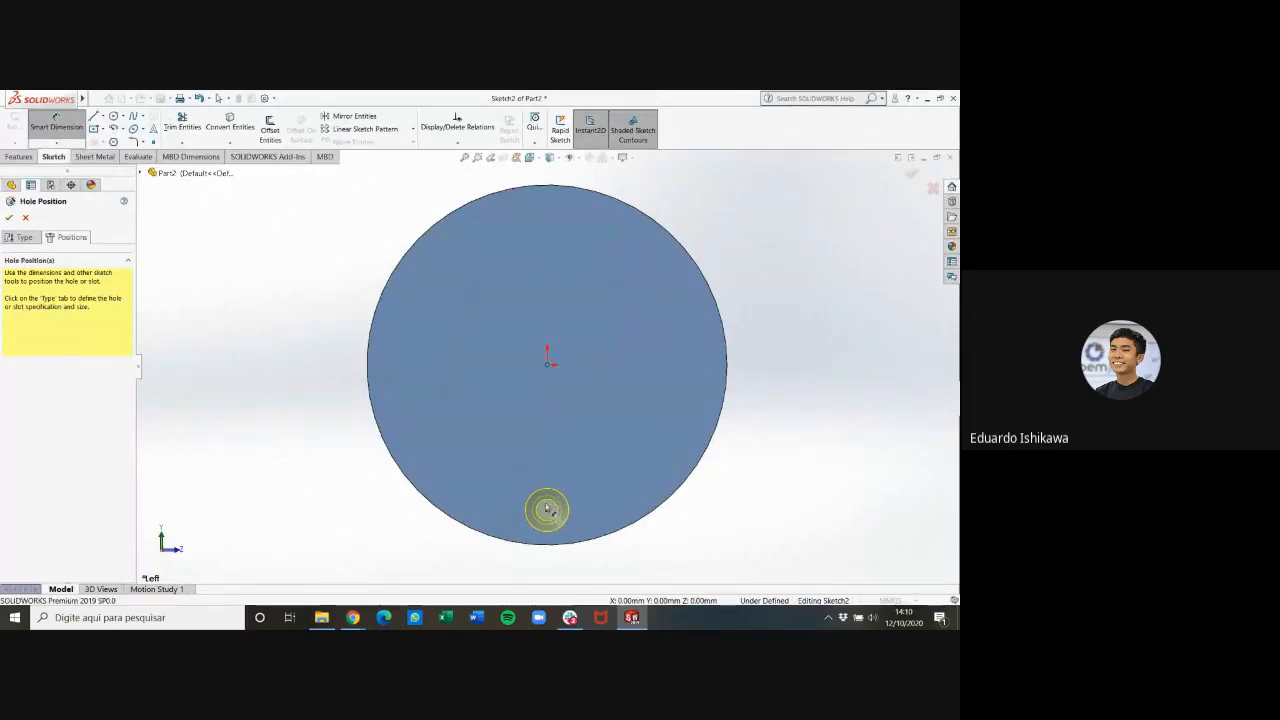
{"action": "left_click", "coordinate": [547, 509]}
{"action": "left_click", "coordinate": [749, 437]}
{"action": "type", "text": "40"}
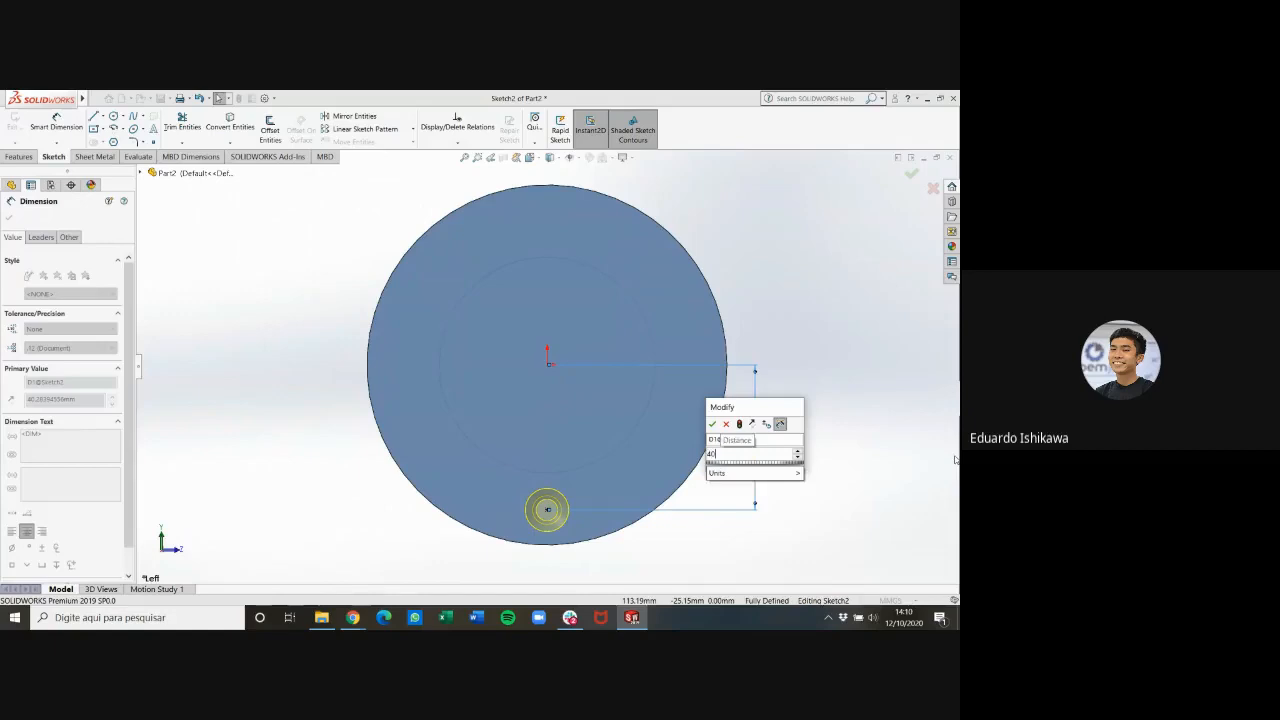
{"action": "key", "text": "Return"}
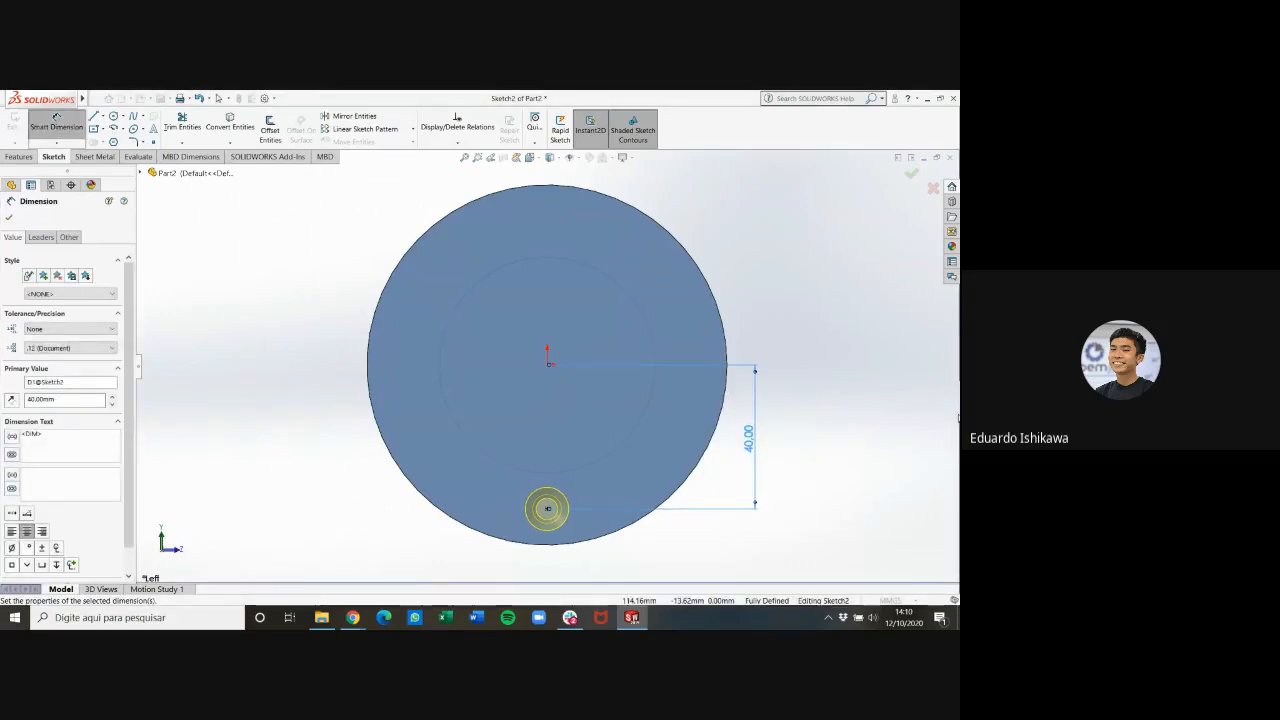
{"action": "key", "text": "Escape"}
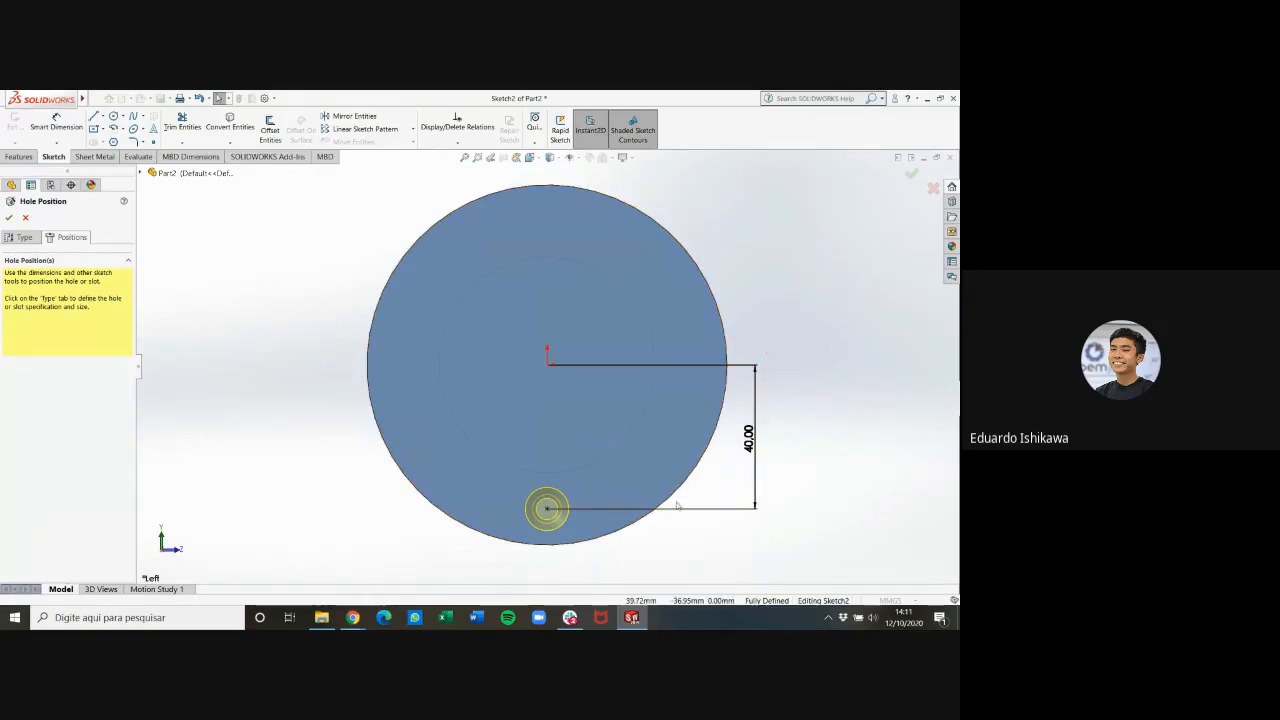
Try to create the counterbore hole at the dimensioned position with the current hole specification
{"action": "scroll", "coordinate": [560, 515], "scroll_direction": "up", "scroll_amount": 3}
{"action": "scroll", "coordinate": [547, 453], "scroll_direction": "down", "scroll_amount": 5}
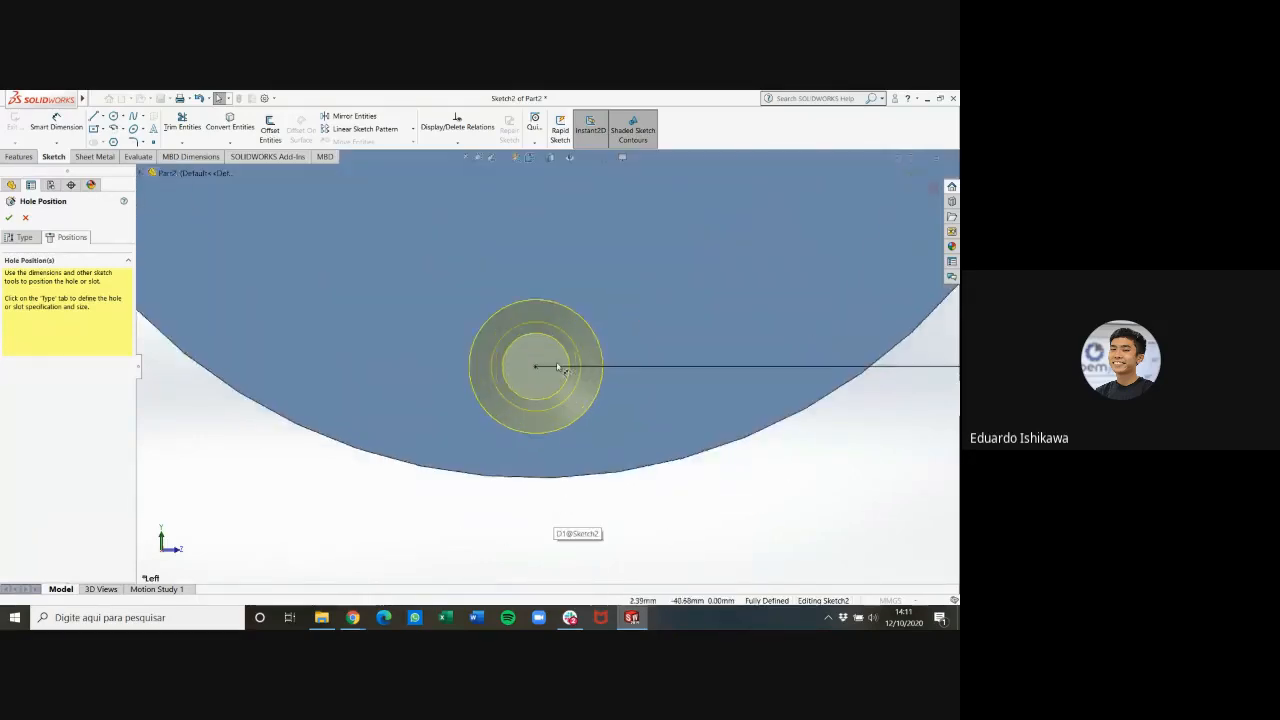
{"action": "scroll", "coordinate": [535, 365], "scroll_direction": "up", "scroll_amount": 3}
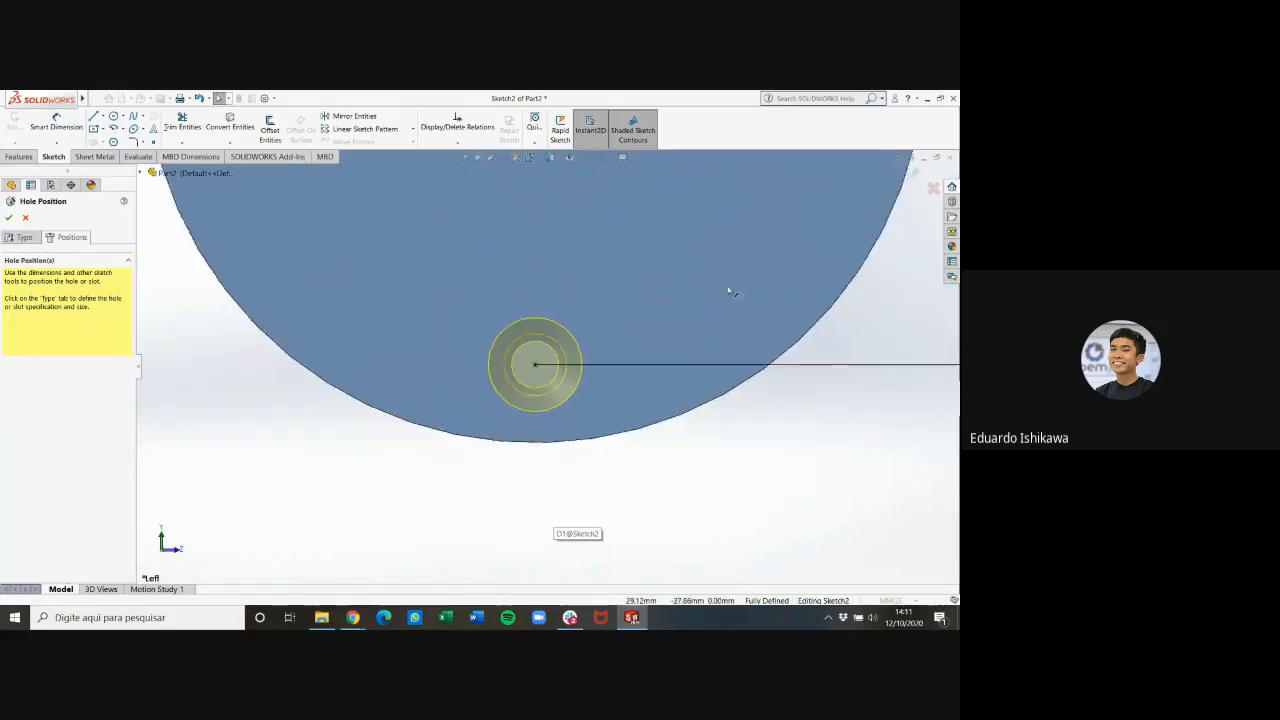
{"action": "left_click", "coordinate": [911, 174]}
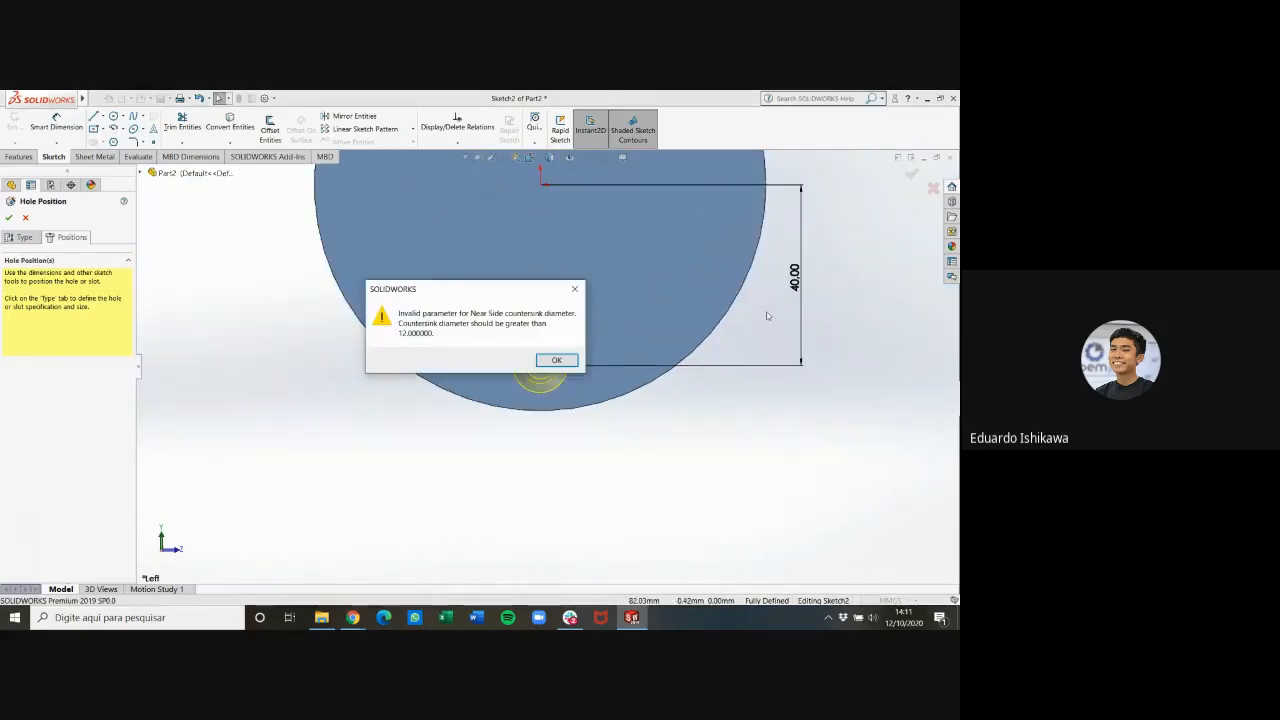
{"action": "left_click", "coordinate": [556, 361]}
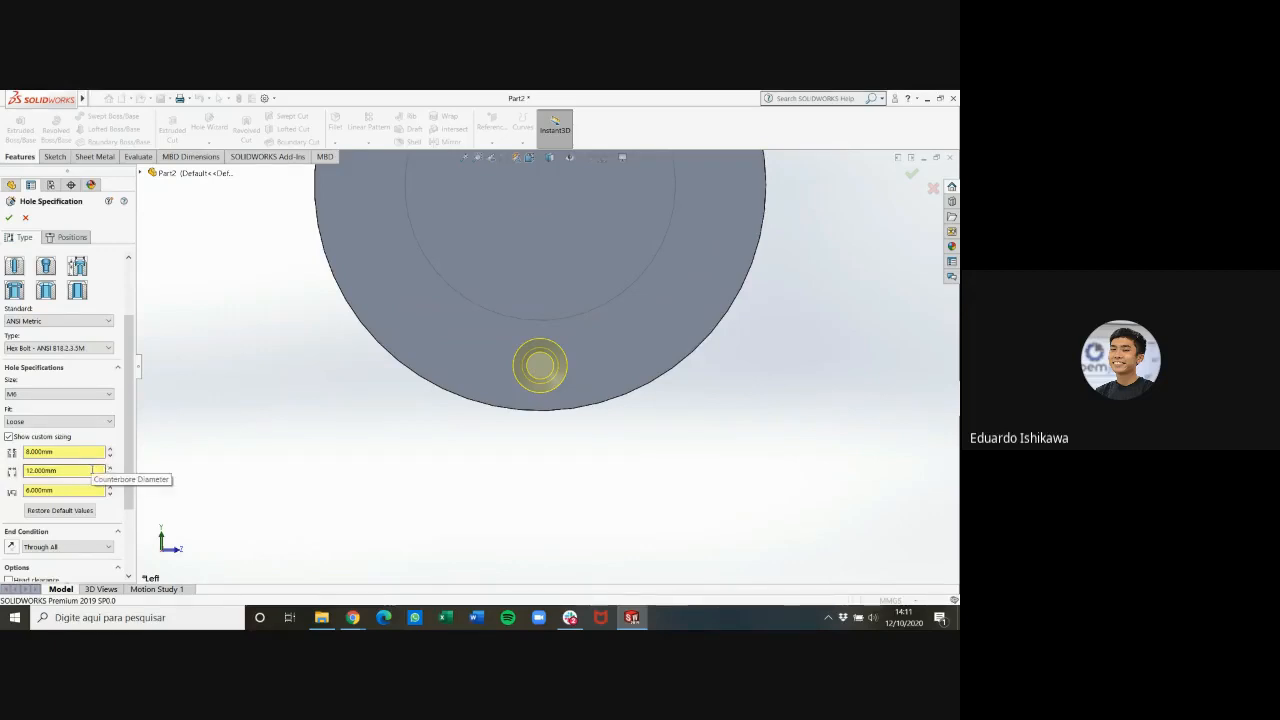
Set the hole's near side countersink diameter to 12 mm and create the counterbore hole
{"action": "left_click", "coordinate": [89, 452]}
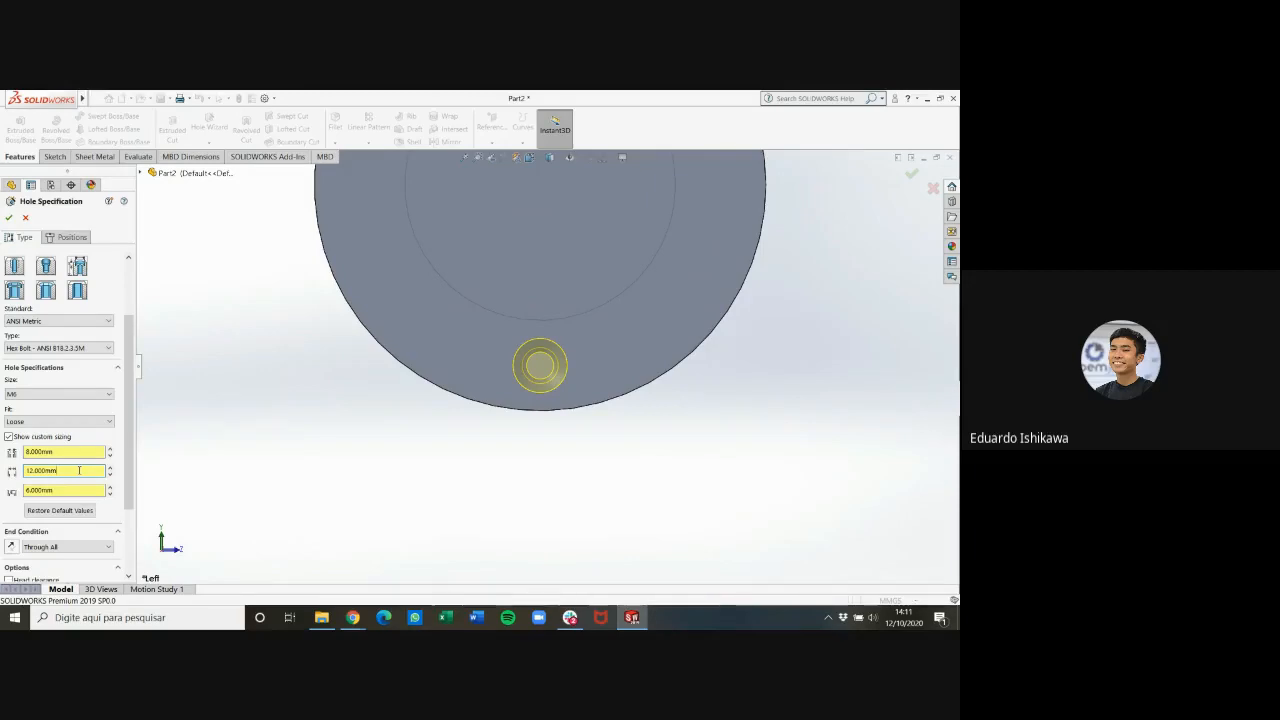
{"action": "left_click", "coordinate": [87, 421]}
{"action": "left_click", "coordinate": [87, 436]}
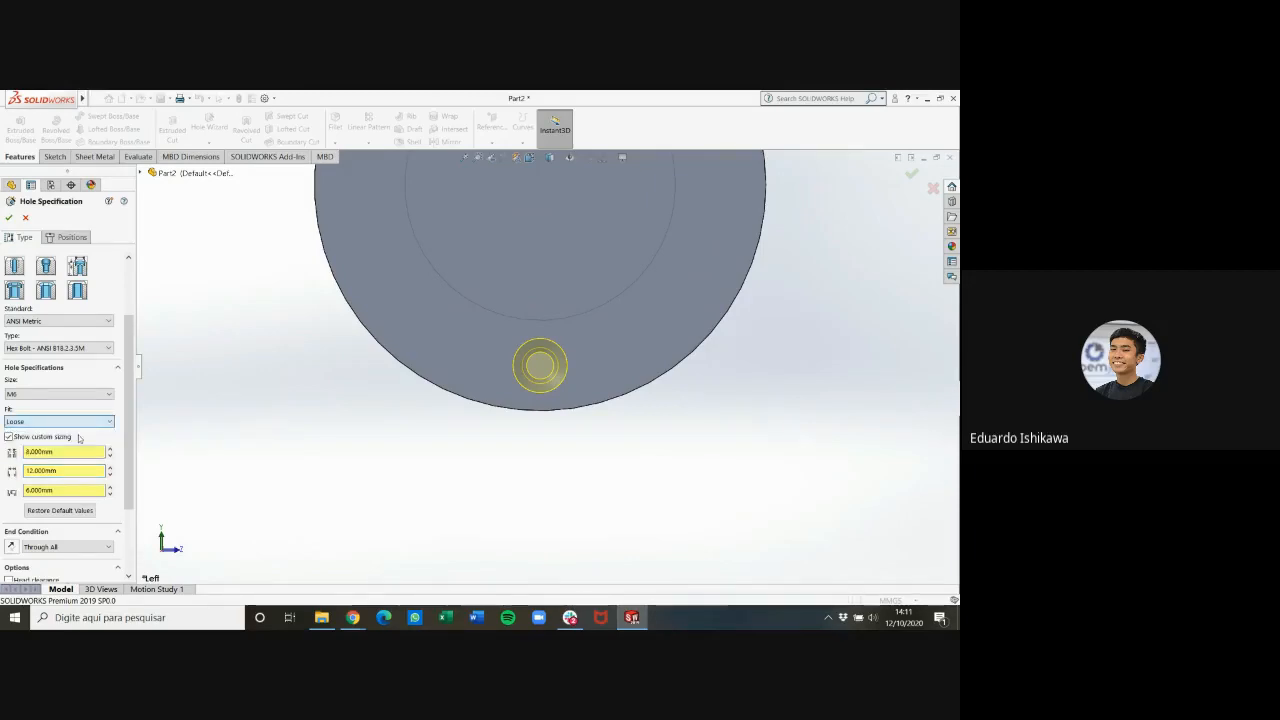
{"action": "scroll", "coordinate": [58, 527], "scroll_direction": "down", "scroll_amount": 3}
{"action": "left_click", "coordinate": [64, 520]}
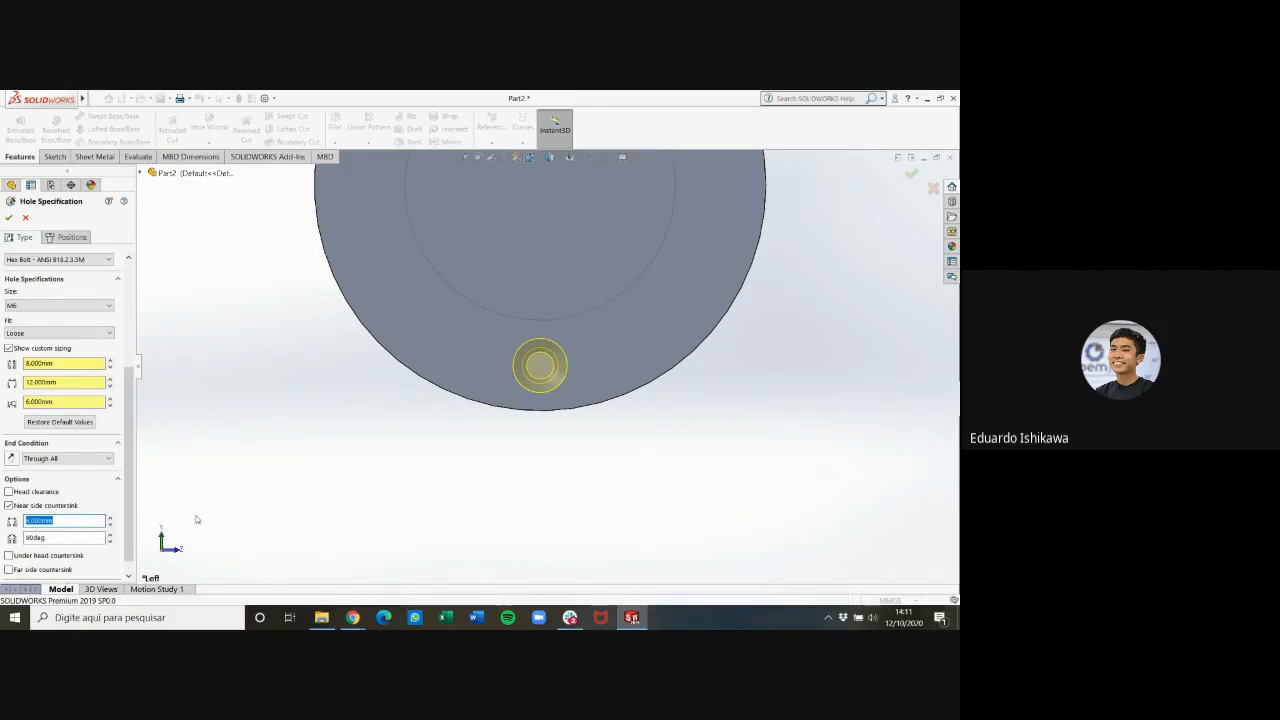
{"action": "type", "text": "12"}
{"action": "key", "text": "Return"}
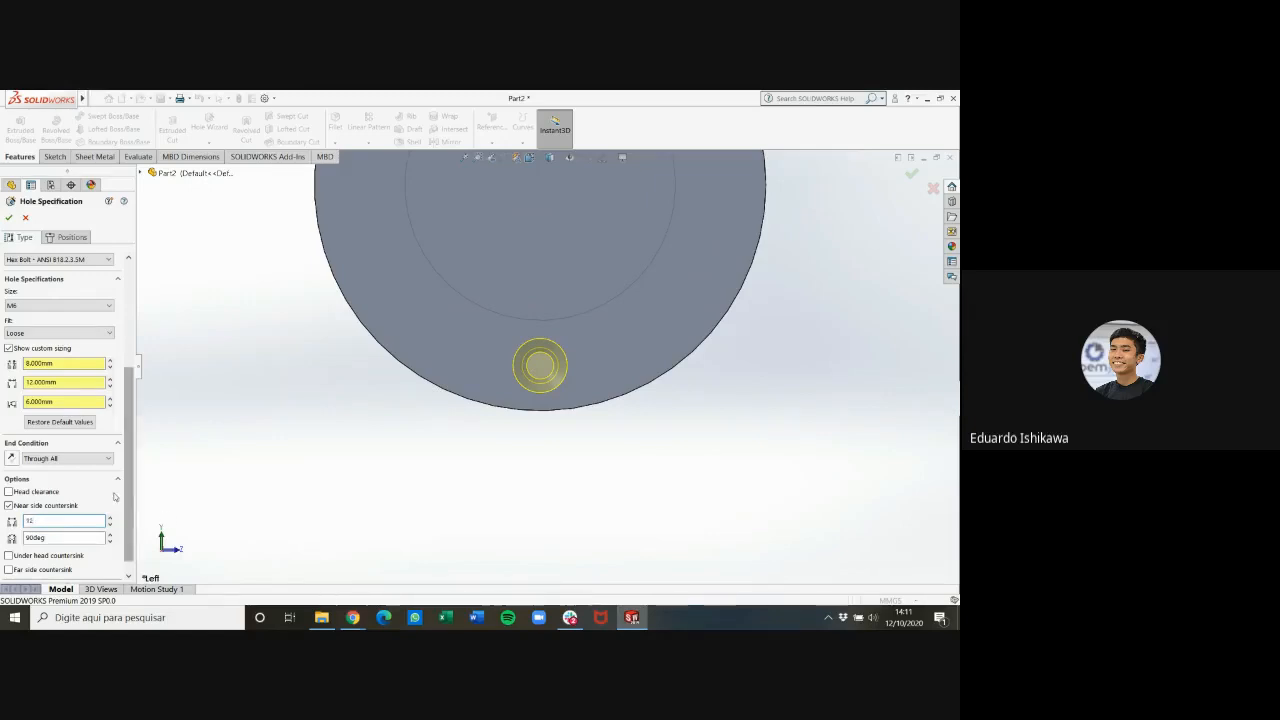
{"action": "left_click", "coordinate": [911, 173]}
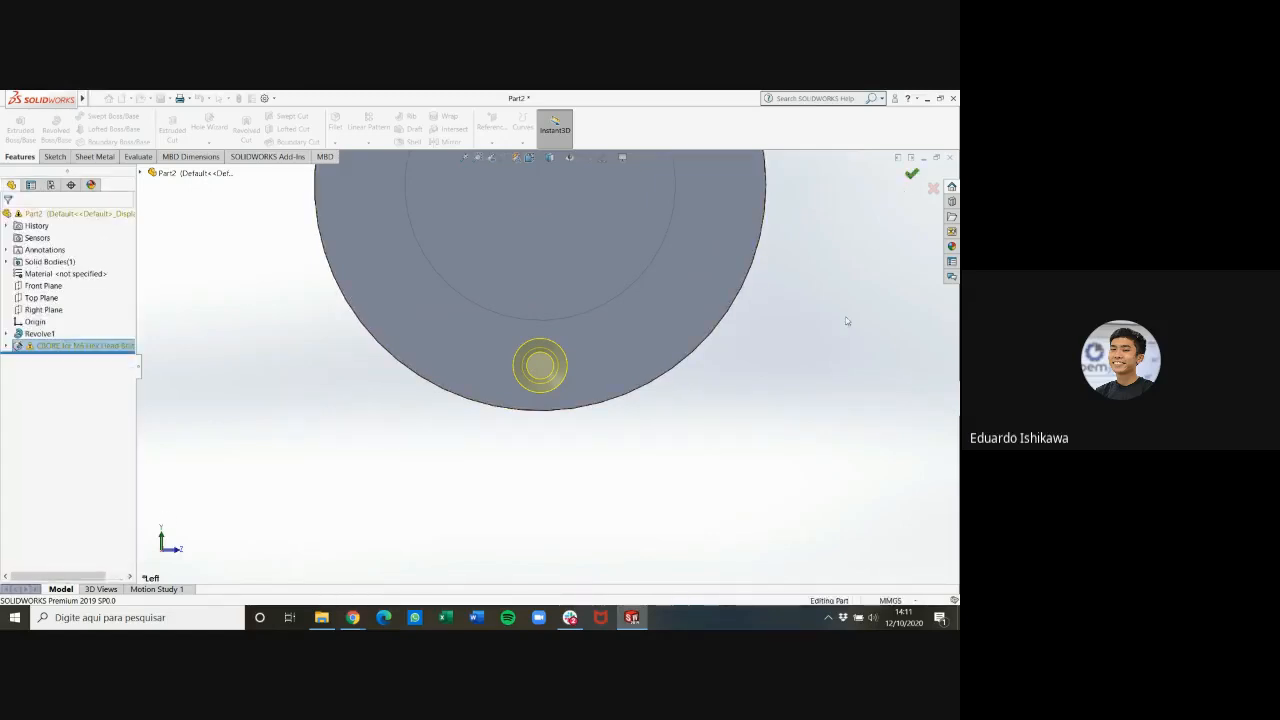
Inspect the counterbore hole on the flange from an angle and return to the straight-on view of the face
{"action": "mouse_move", "coordinate": [814, 371]}
{"action": "middle_mouse_down"}
{"action": "mouse_move", "coordinate": [780, 354]}
{"action": "mouse_move", "coordinate": [737, 255]}
{"action": "mouse_move", "coordinate": [777, 266]}
{"action": "mouse_move", "coordinate": [823, 363]}
{"action": "mouse_move", "coordinate": [769, 329]}
{"action": "mouse_move", "coordinate": [666, 344]}
{"action": "mouse_move", "coordinate": [792, 365]}
{"action": "middle_mouse_up"}
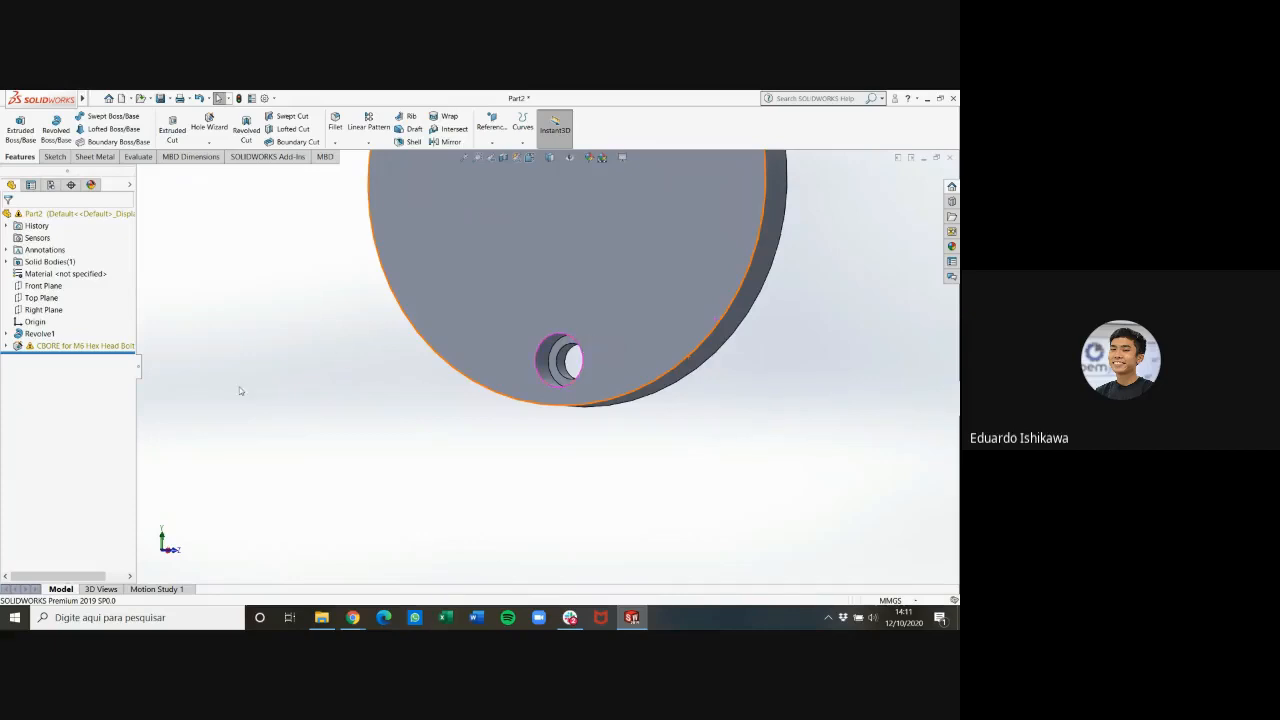
{"action": "scroll", "coordinate": [670, 358], "scroll_direction": "up", "scroll_amount": 5}
{"action": "middle_click_drag", "start_coordinate": [677, 348], "coordinate": [712, 346]}
{"action": "scroll", "coordinate": [618, 276], "scroll_direction": "down", "scroll_amount": 4}
{"action": "scroll", "coordinate": [606, 273], "scroll_direction": "up", "scroll_amount": 3}
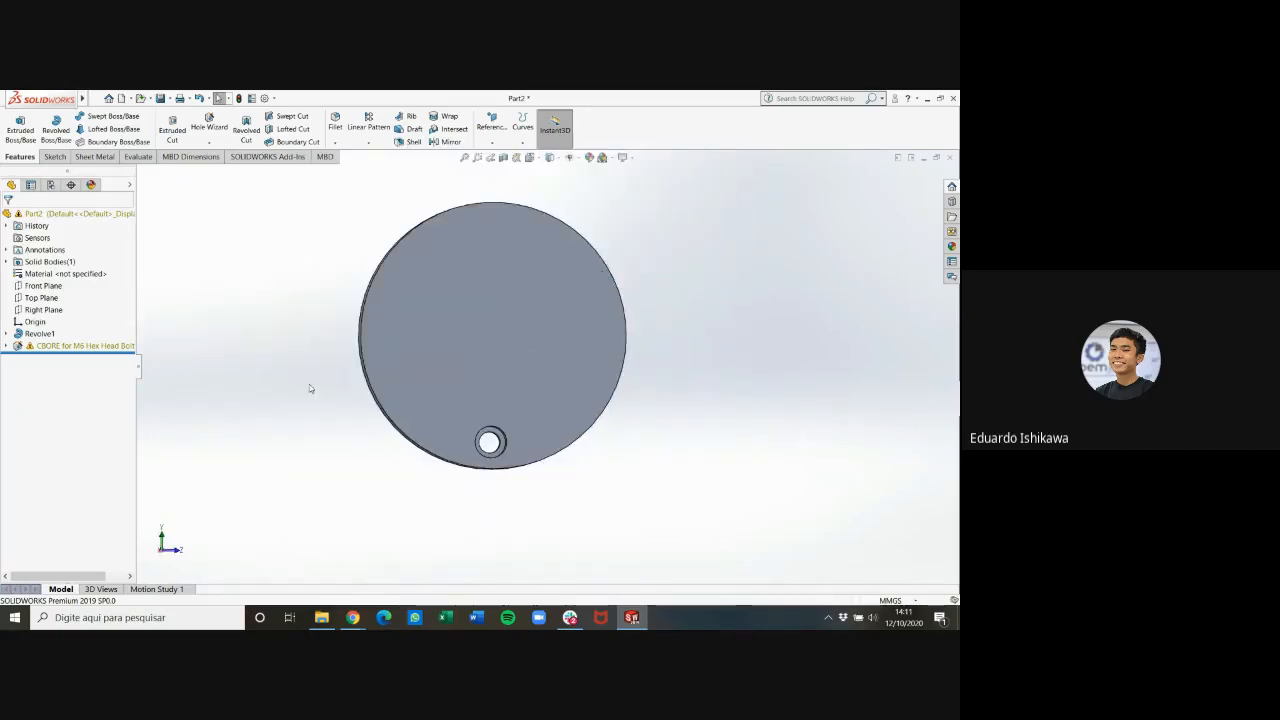
{"action": "key", "text": "ctrl+8"}
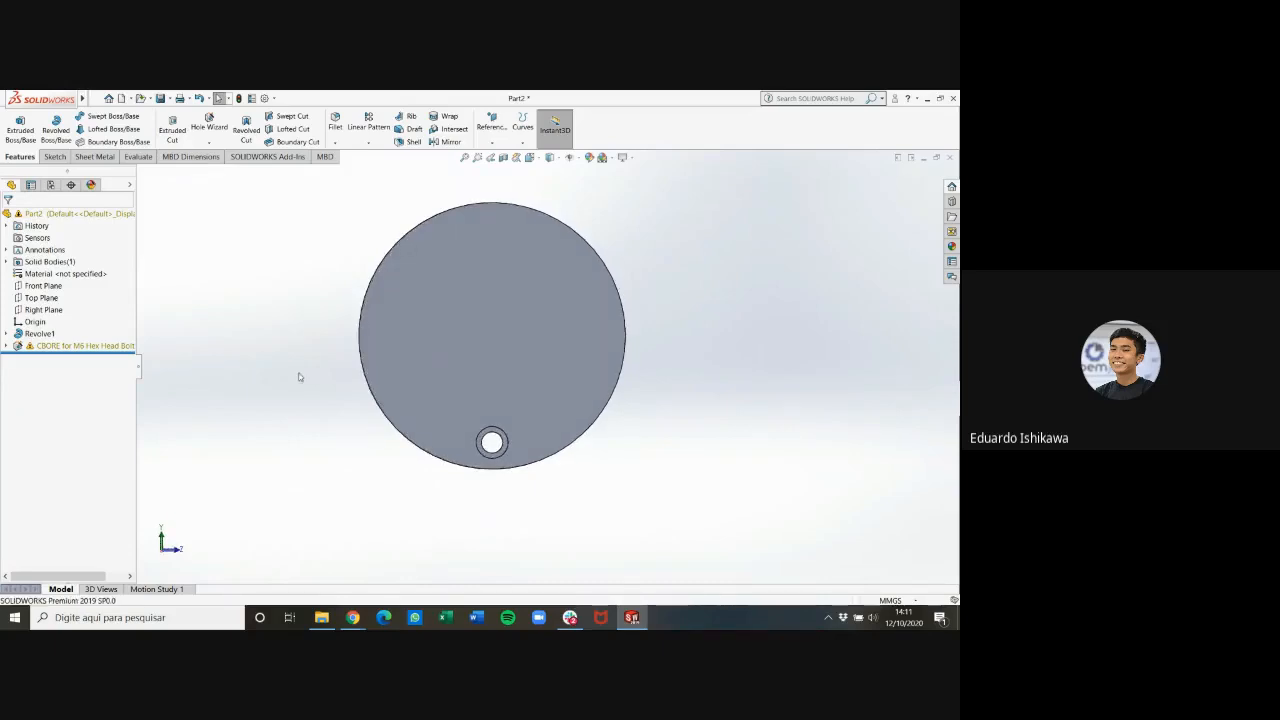
Examine the profile sketch under the counterbore feature, with its dimensions and warning, and try to delete that sketch
{"action": "left_click", "coordinate": [6, 346]}
{"action": "left_click", "coordinate": [51, 372]}
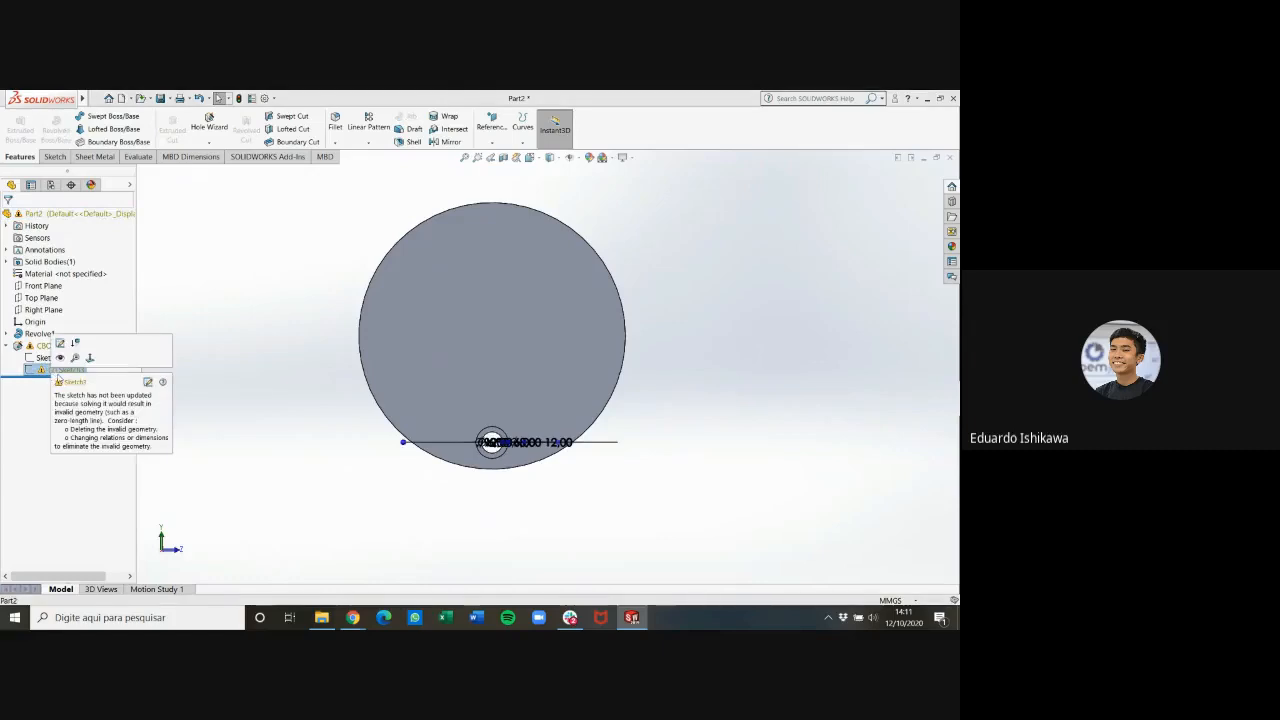
{"action": "scroll", "coordinate": [518, 470], "scroll_direction": "down", "scroll_amount": 10}
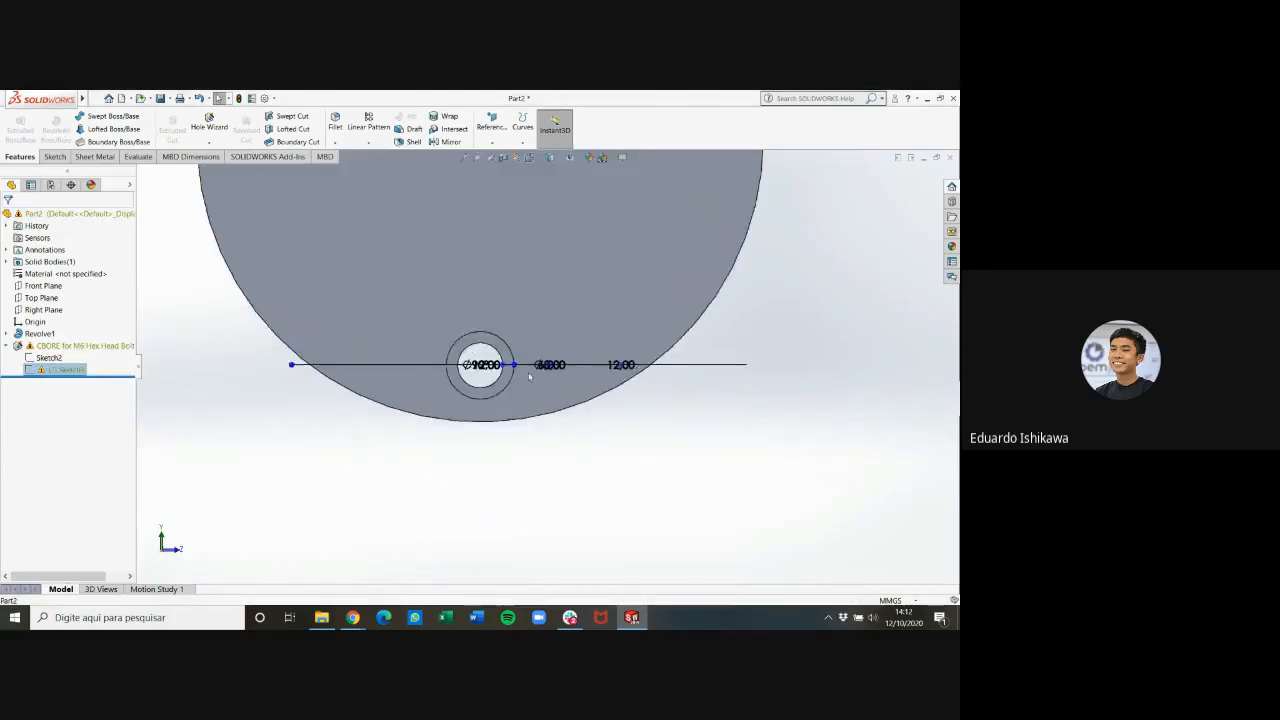
{"action": "scroll", "coordinate": [526, 383], "scroll_direction": "up", "scroll_amount": 6}
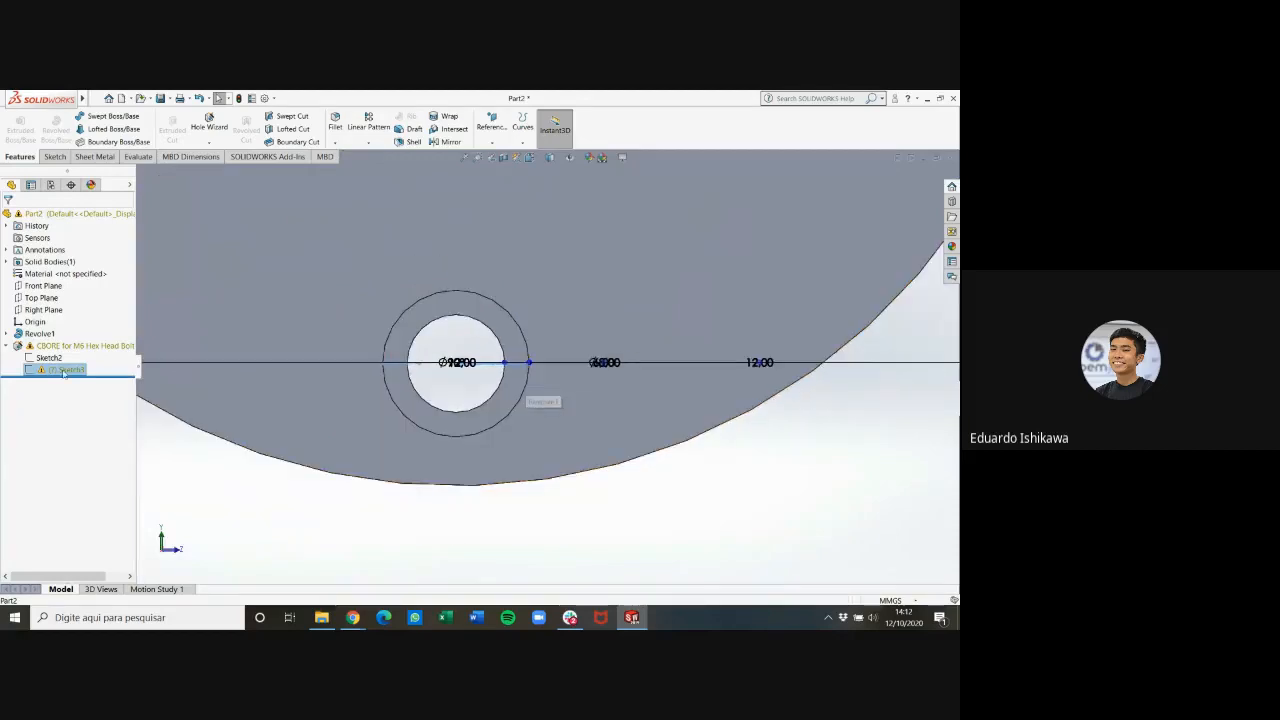
{"action": "right_click", "coordinate": [63, 371]}
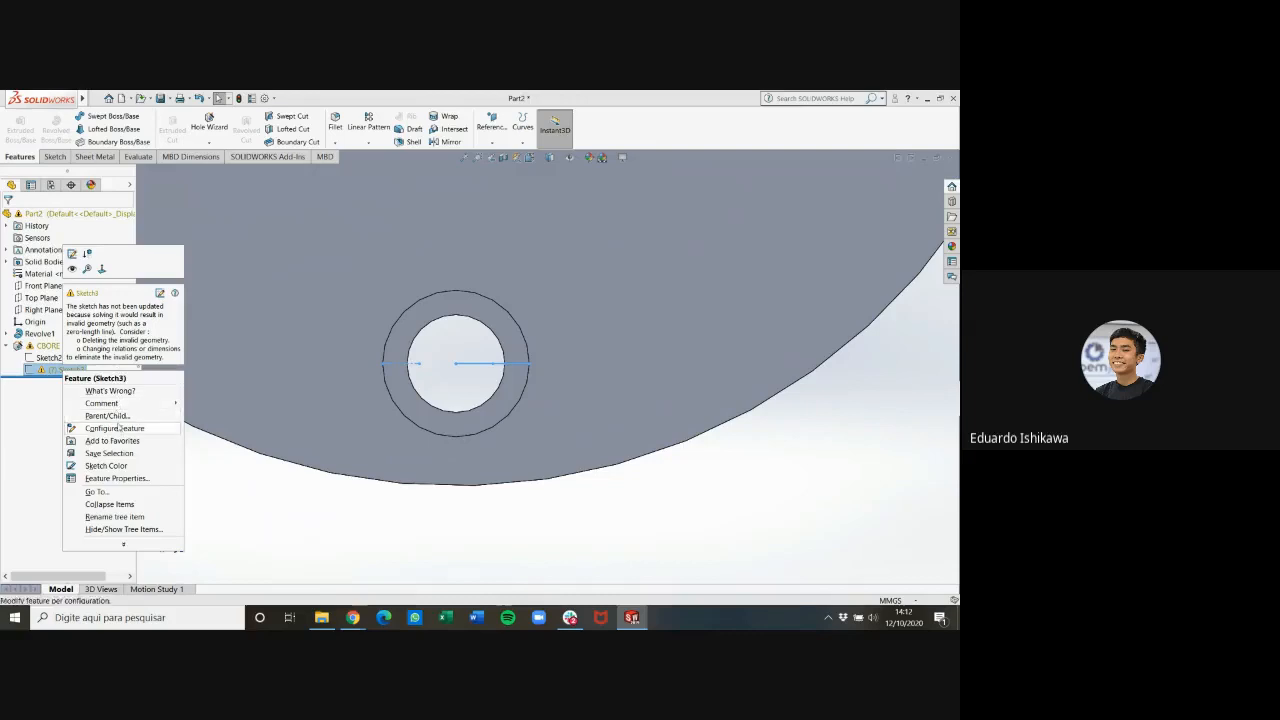
{"action": "left_click", "coordinate": [209, 494]}
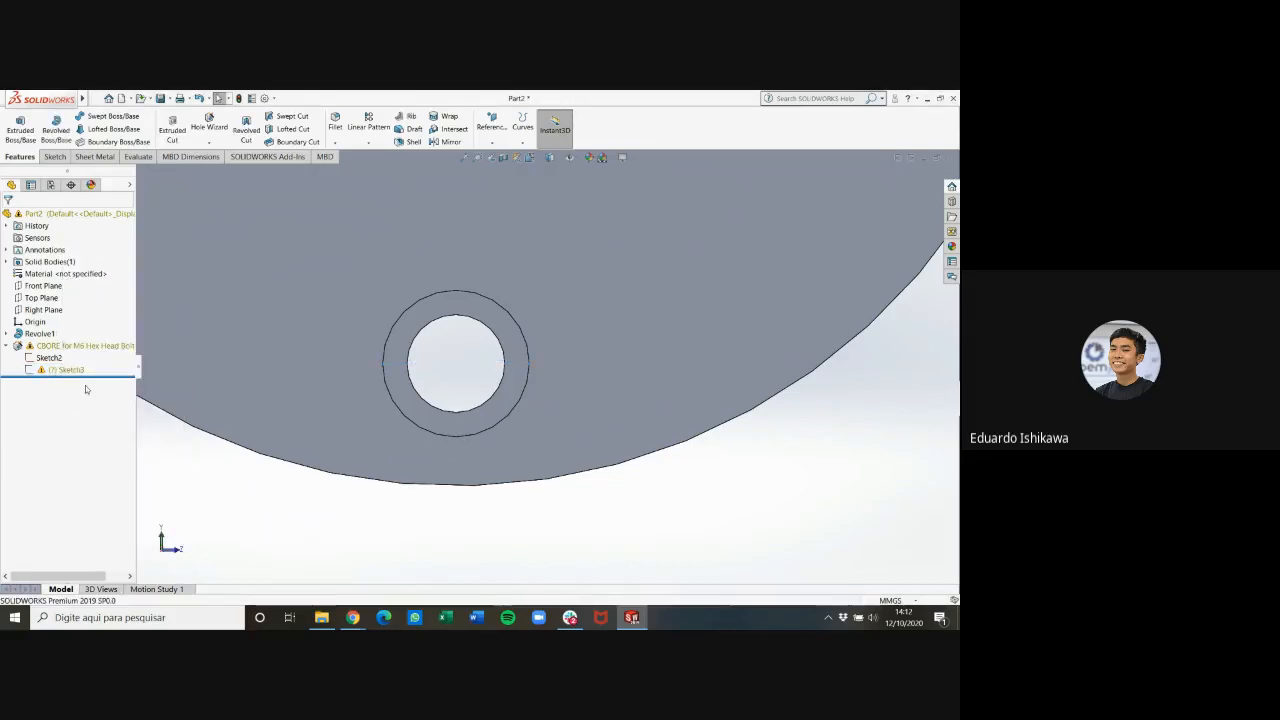
{"action": "mouse_move", "coordinate": [74, 373]}
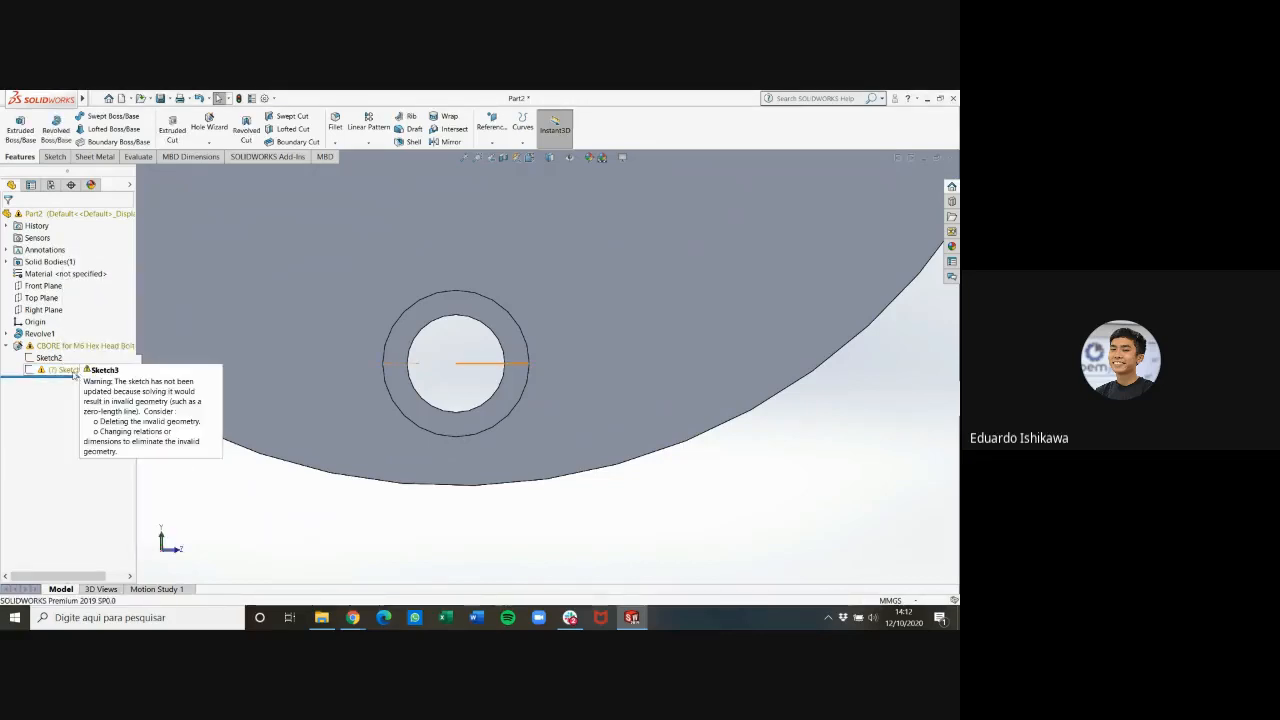
{"action": "double_click", "coordinate": [74, 372]}
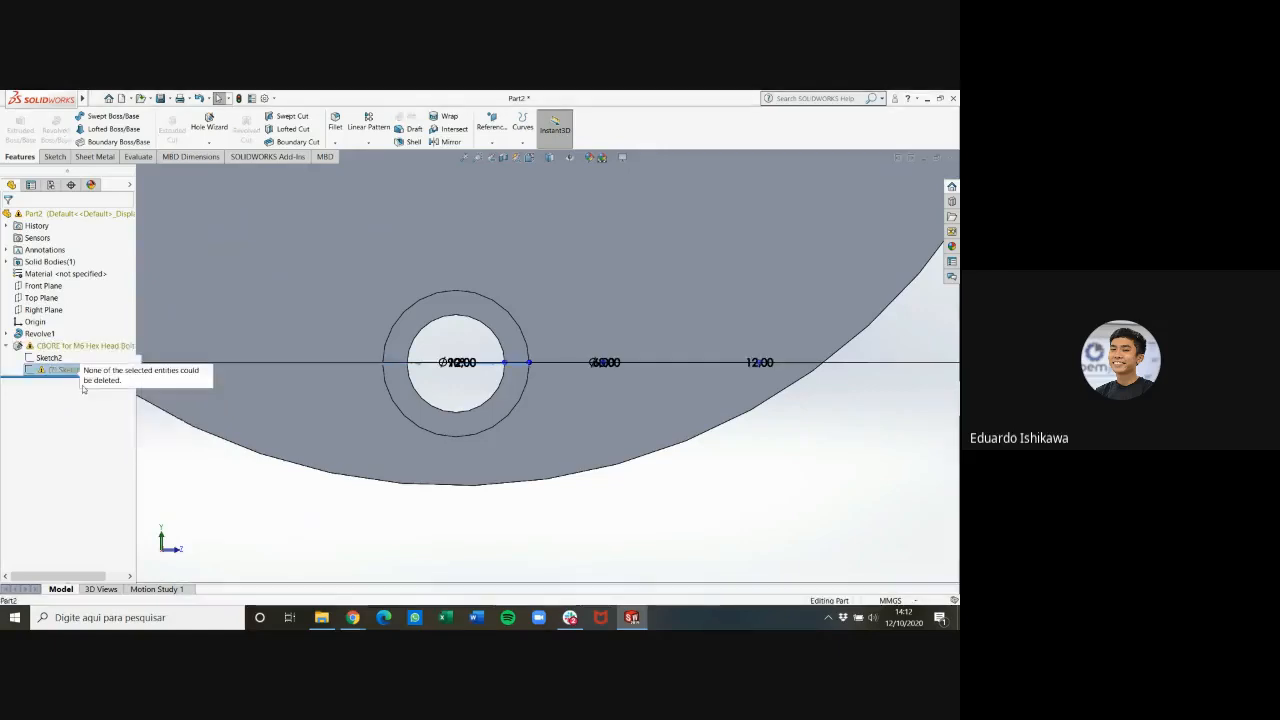
{"action": "mouse_move", "coordinate": [62, 371]}
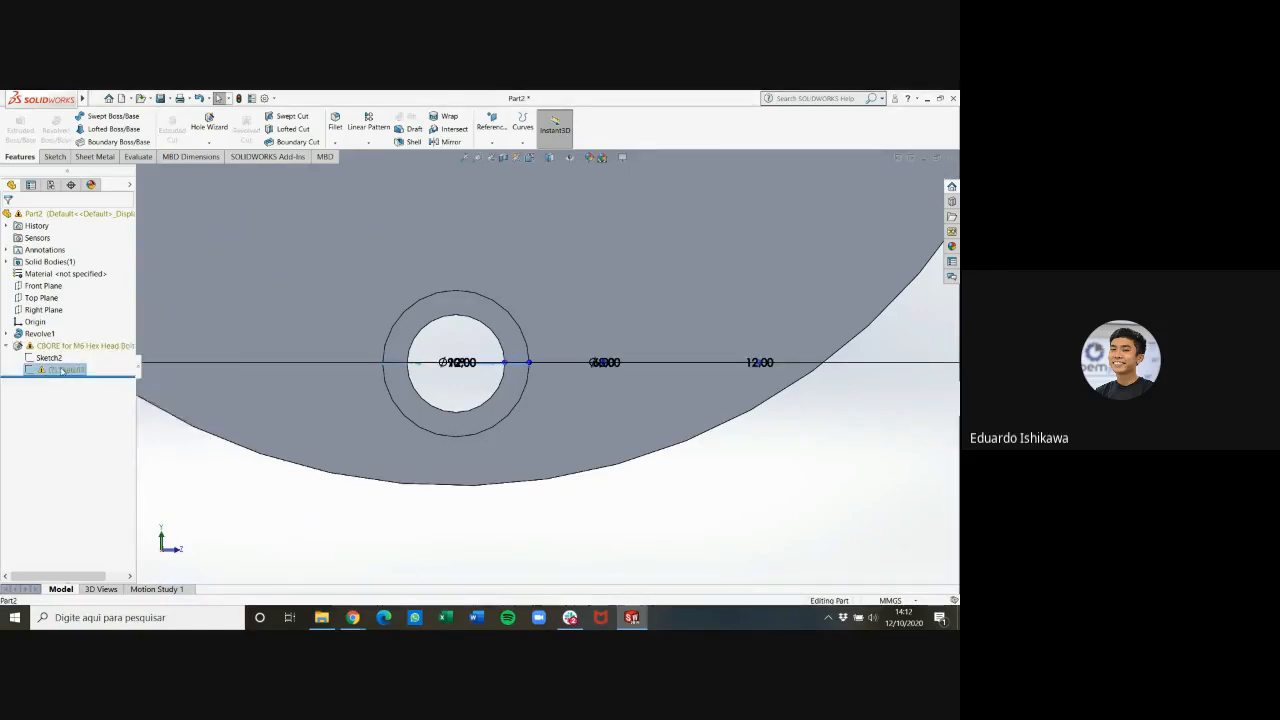
{"action": "left_click", "coordinate": [475, 514]}
{"action": "scroll", "coordinate": [481, 510], "scroll_direction": "down", "scroll_amount": 3}
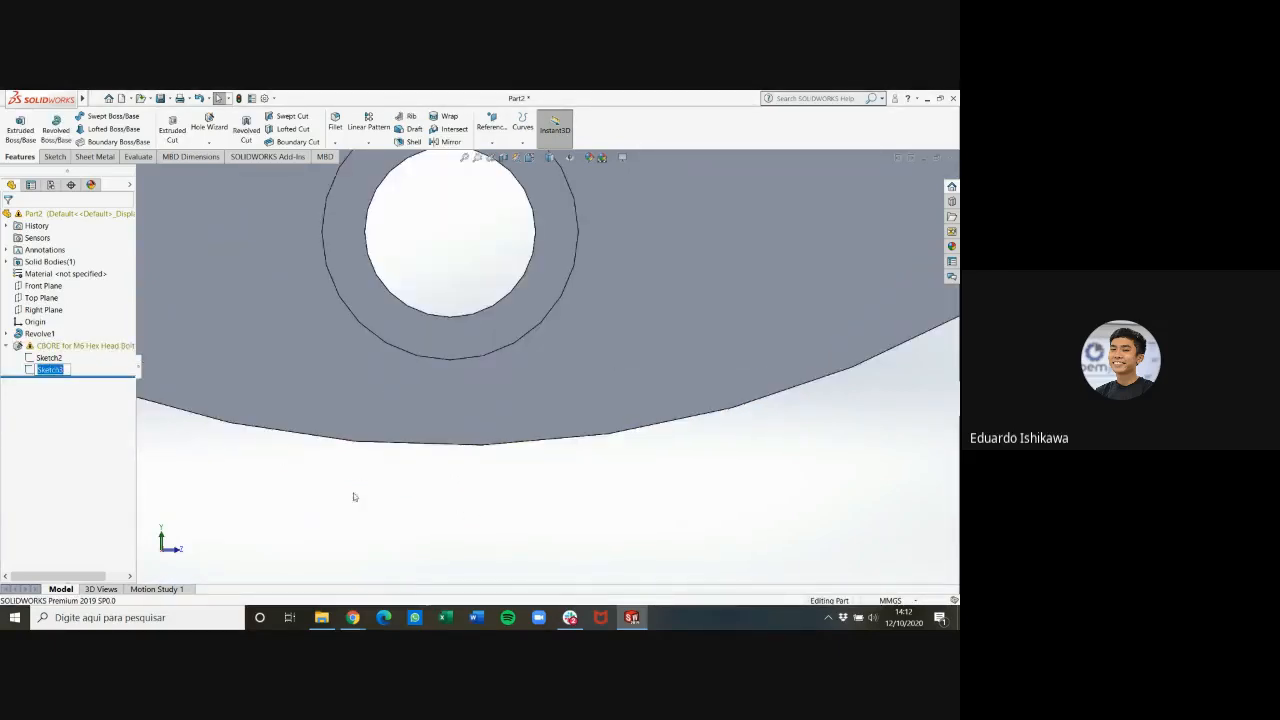
{"action": "scroll", "coordinate": [214, 460], "scroll_direction": "up", "scroll_amount": 5}
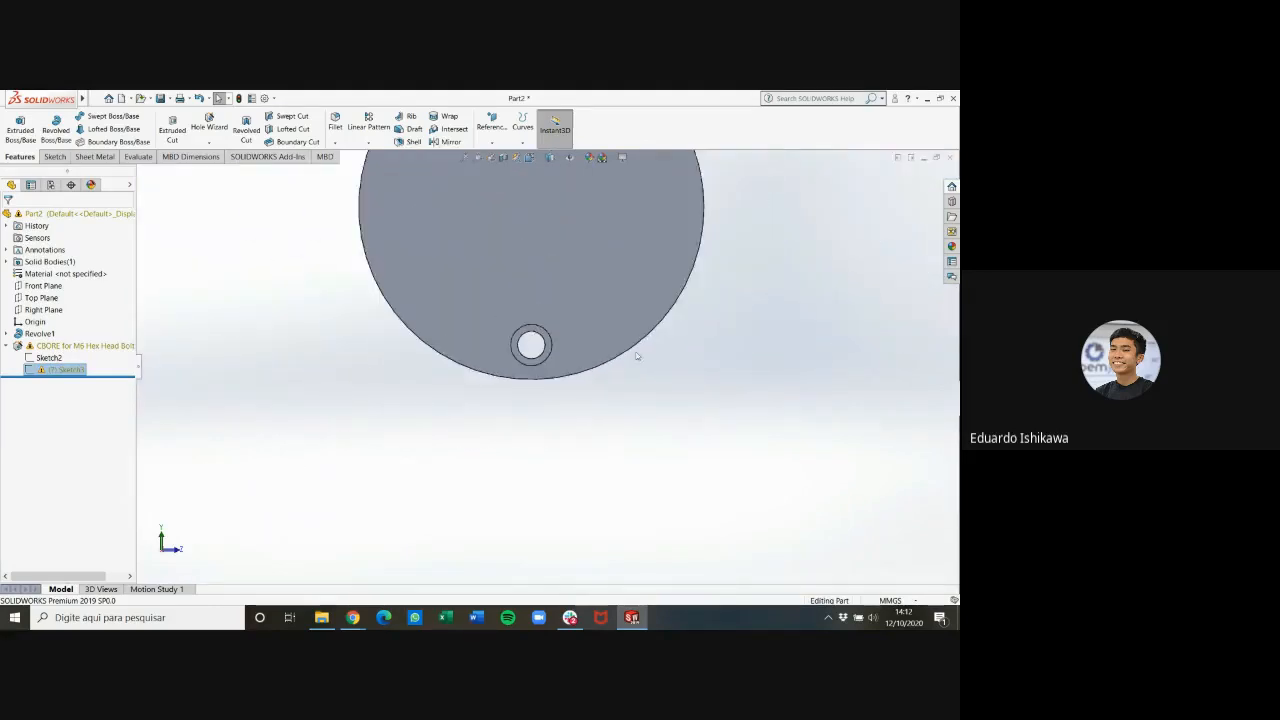
Start a circular pattern using the flange's outer circular edge as the direction reference
{"action": "scroll", "coordinate": [636, 355], "scroll_direction": "up", "scroll_amount": 2}
{"action": "scroll", "coordinate": [603, 211], "scroll_direction": "down", "scroll_amount": 2}
{"action": "scroll", "coordinate": [604, 213], "scroll_direction": "up", "scroll_amount": 3}
{"action": "scroll", "coordinate": [603, 217], "scroll_direction": "down", "scroll_amount": 2}
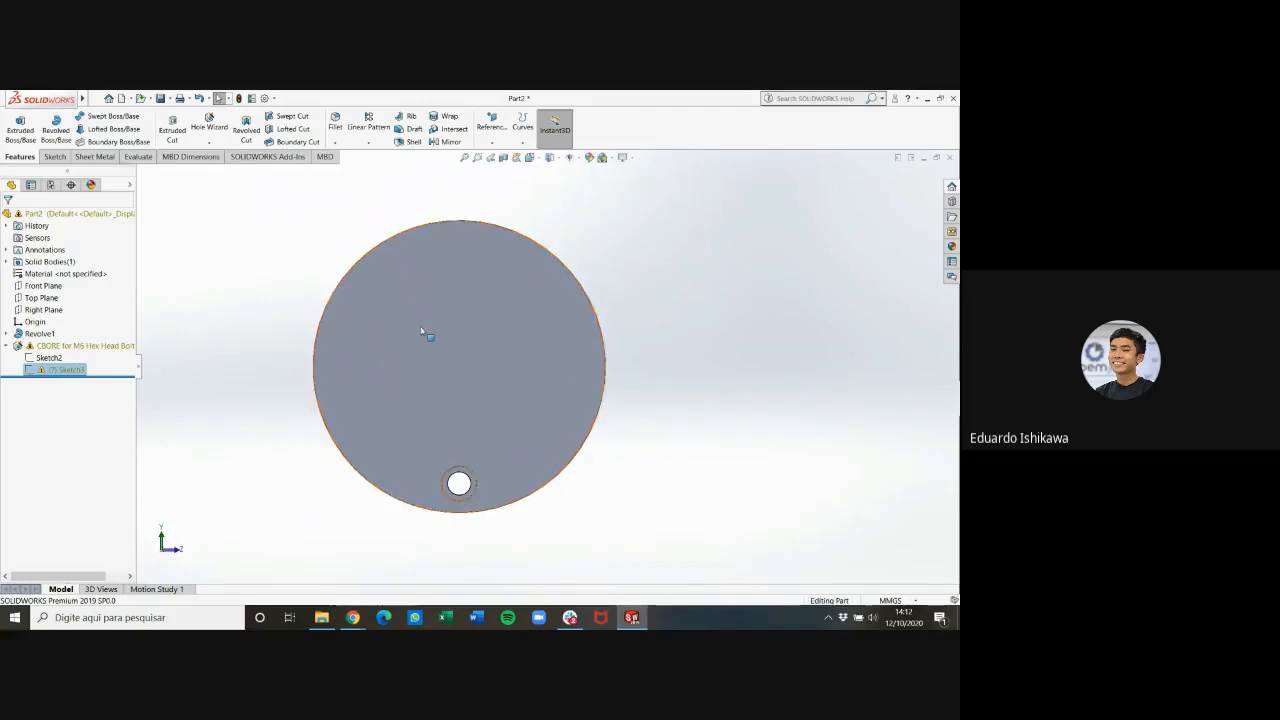
{"action": "left_click", "coordinate": [367, 147]}
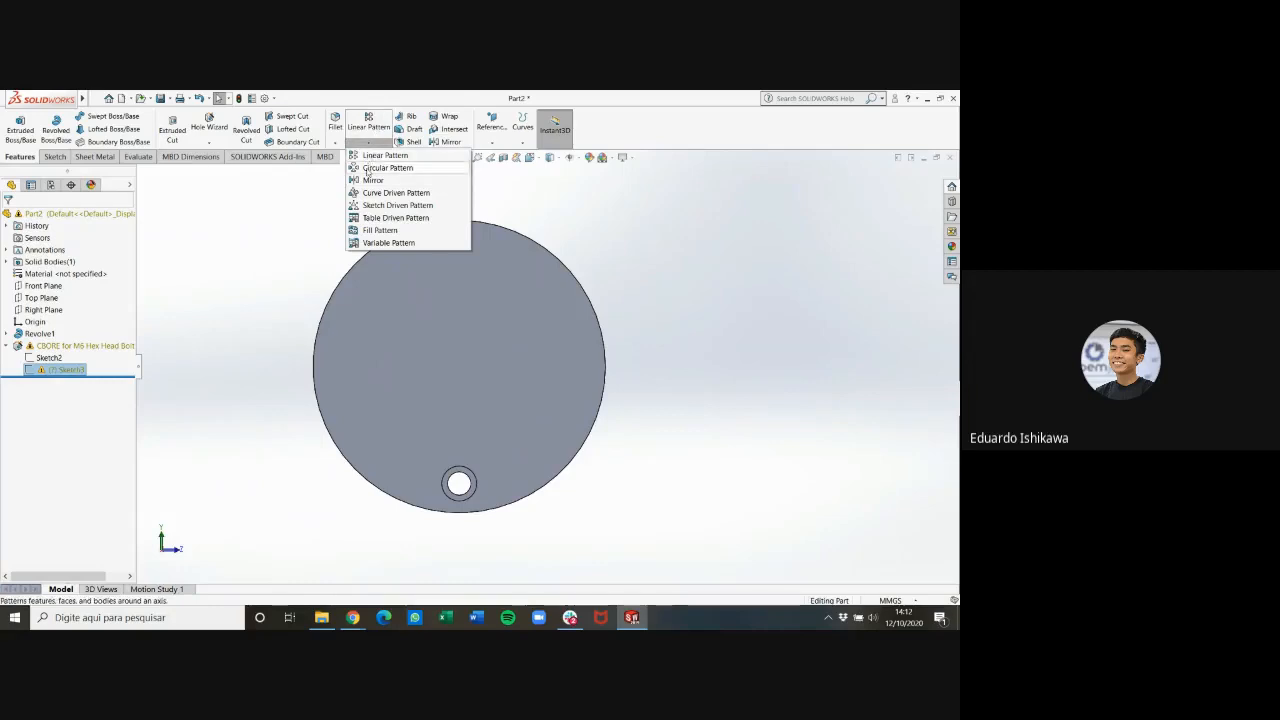
{"action": "left_click", "coordinate": [367, 170]}
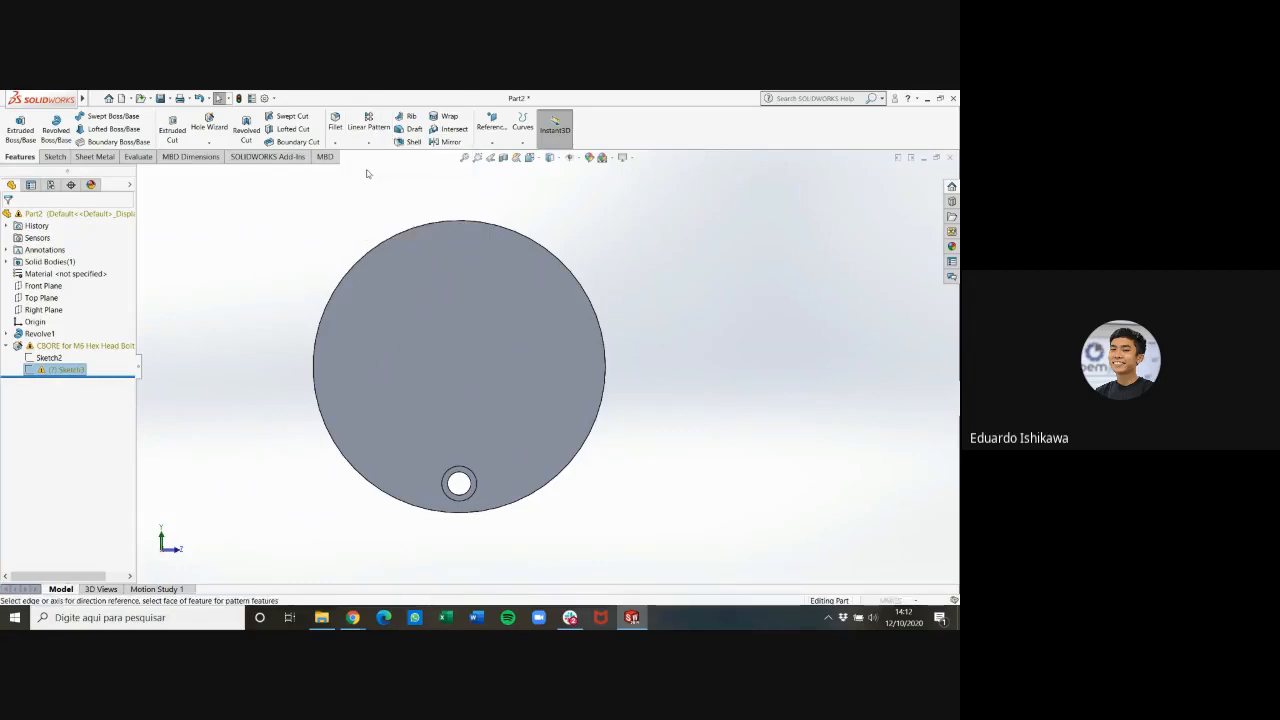
{"action": "left_click", "coordinate": [72, 253]}
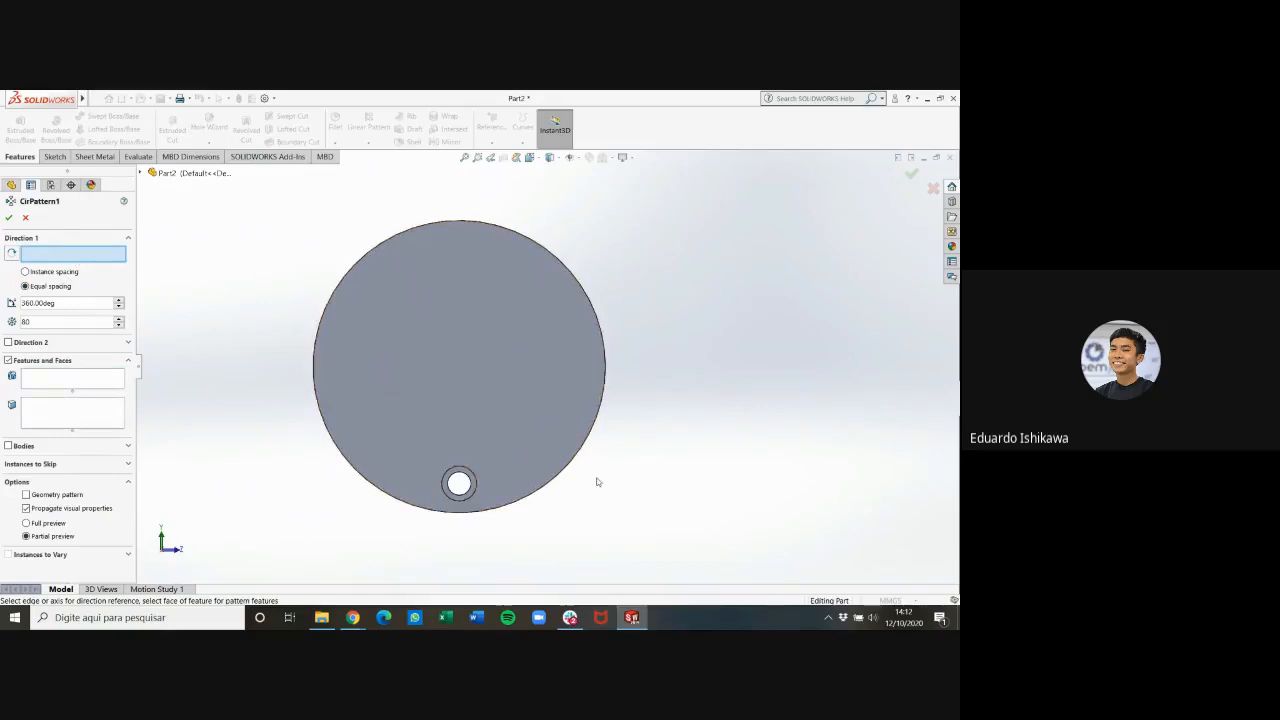
{"action": "left_click", "coordinate": [606, 388]}
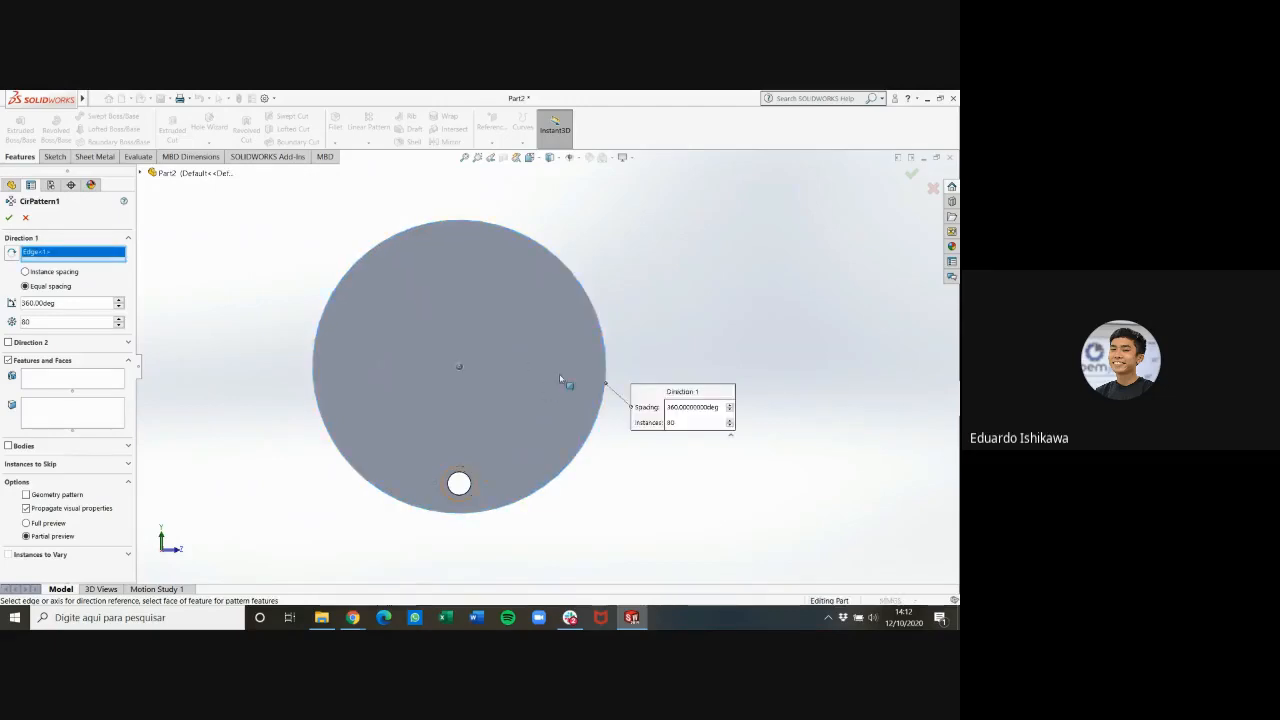
{"action": "mouse_move", "coordinate": [663, 331]}
{"action": "middle_mouse_down"}
{"action": "mouse_move", "coordinate": [551, 337]}
{"action": "mouse_move", "coordinate": [660, 328]}
{"action": "middle_mouse_up"}
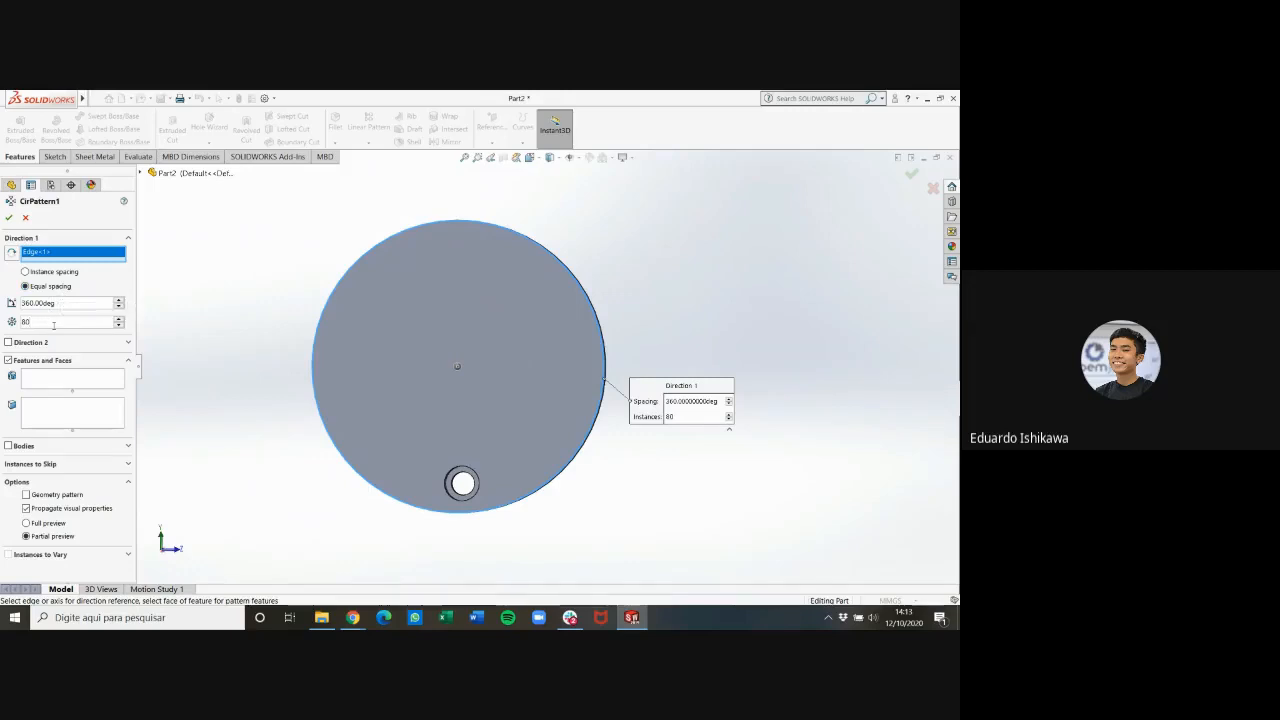
Circular-pattern the counterbore hole feature as 4 equally spaced instances over 360 degrees
{"action": "left_click", "coordinate": [55, 273]}
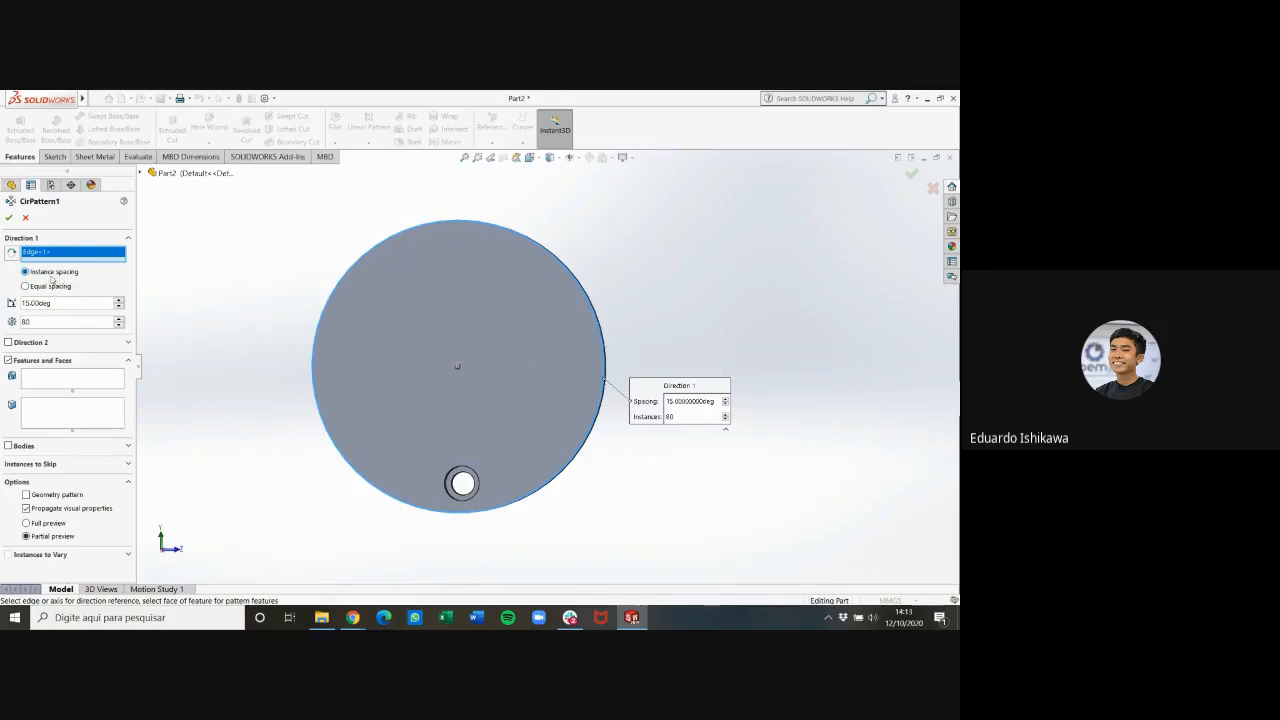
{"action": "left_click", "coordinate": [61, 287]}
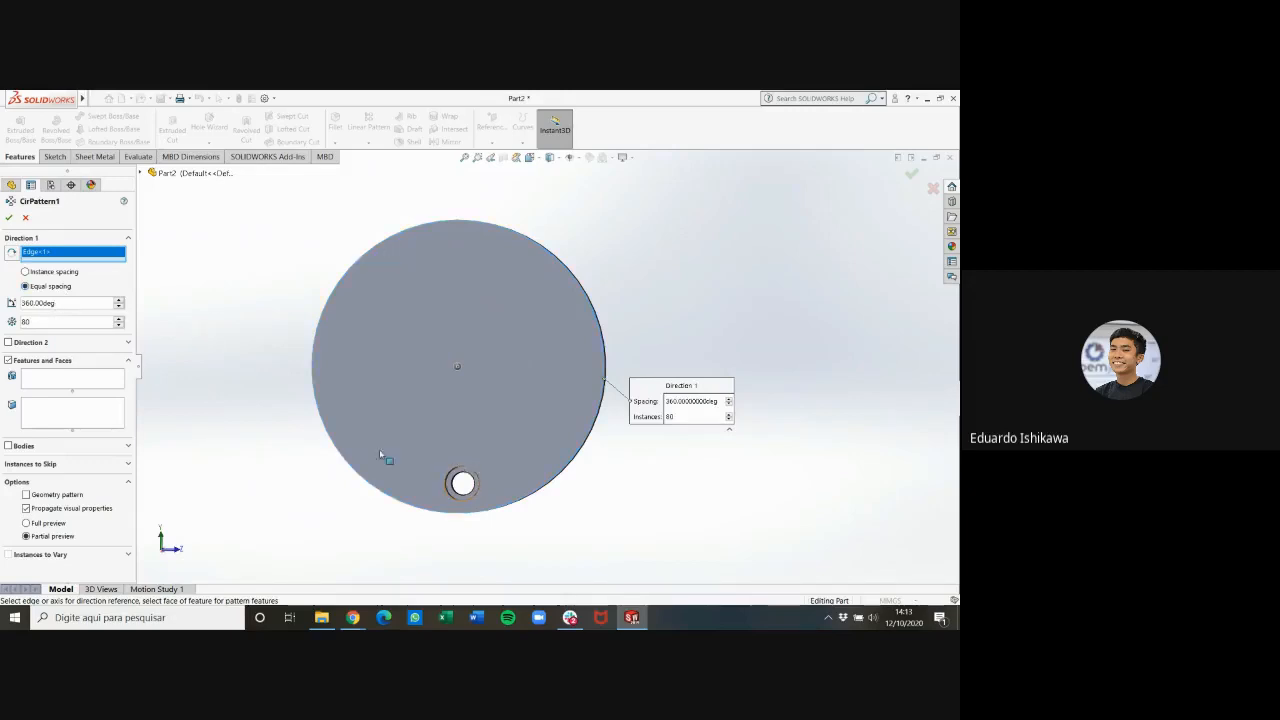
{"action": "type", "text": "4"}
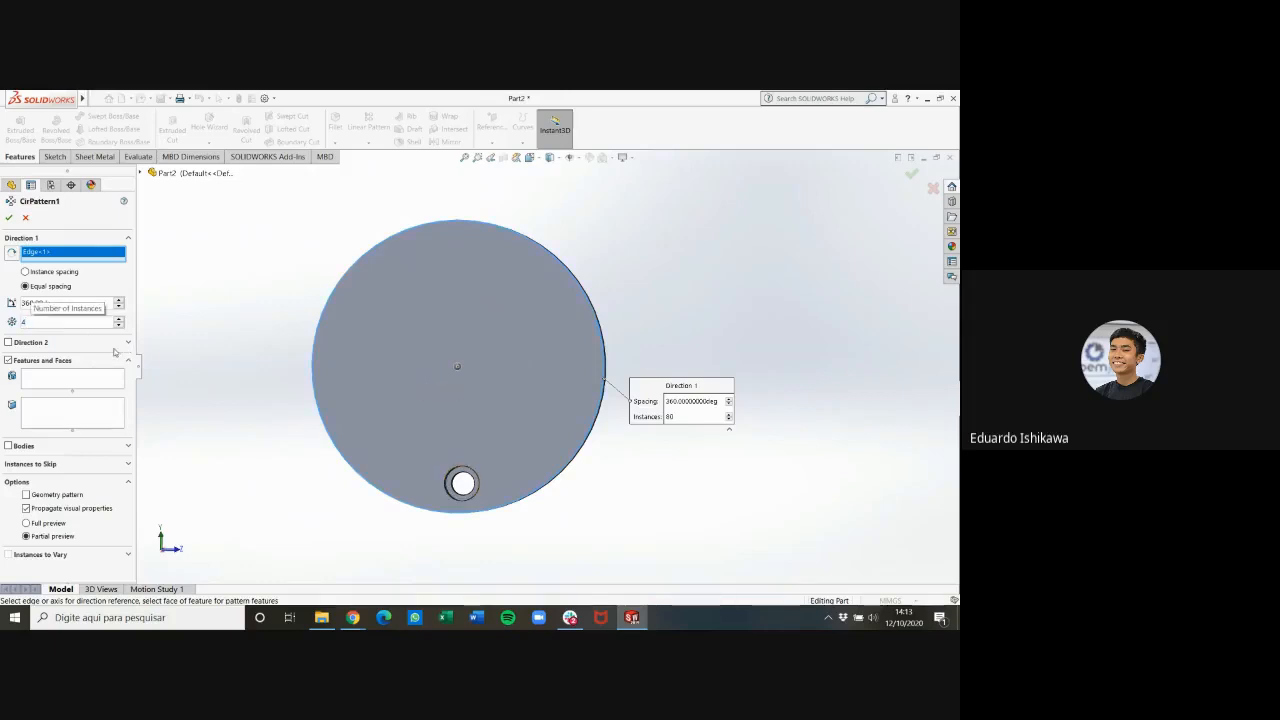
{"action": "left_click", "coordinate": [73, 386]}
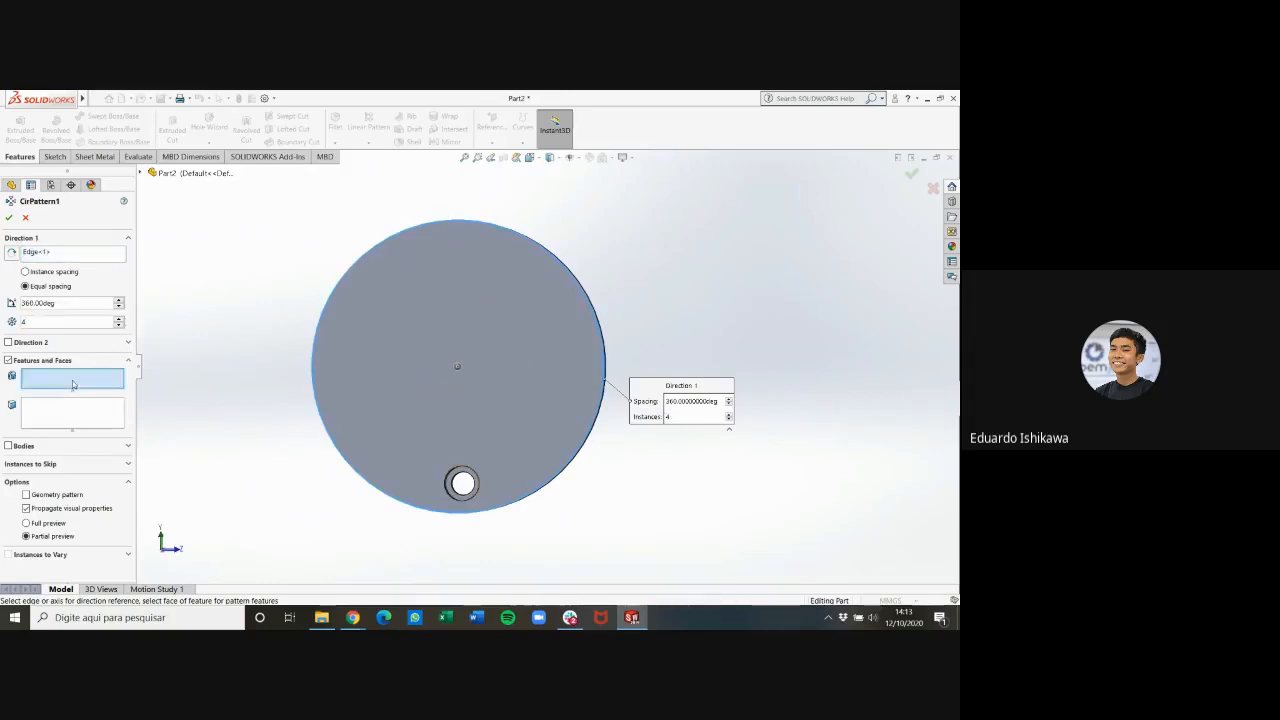
{"action": "left_click", "coordinate": [141, 173]}
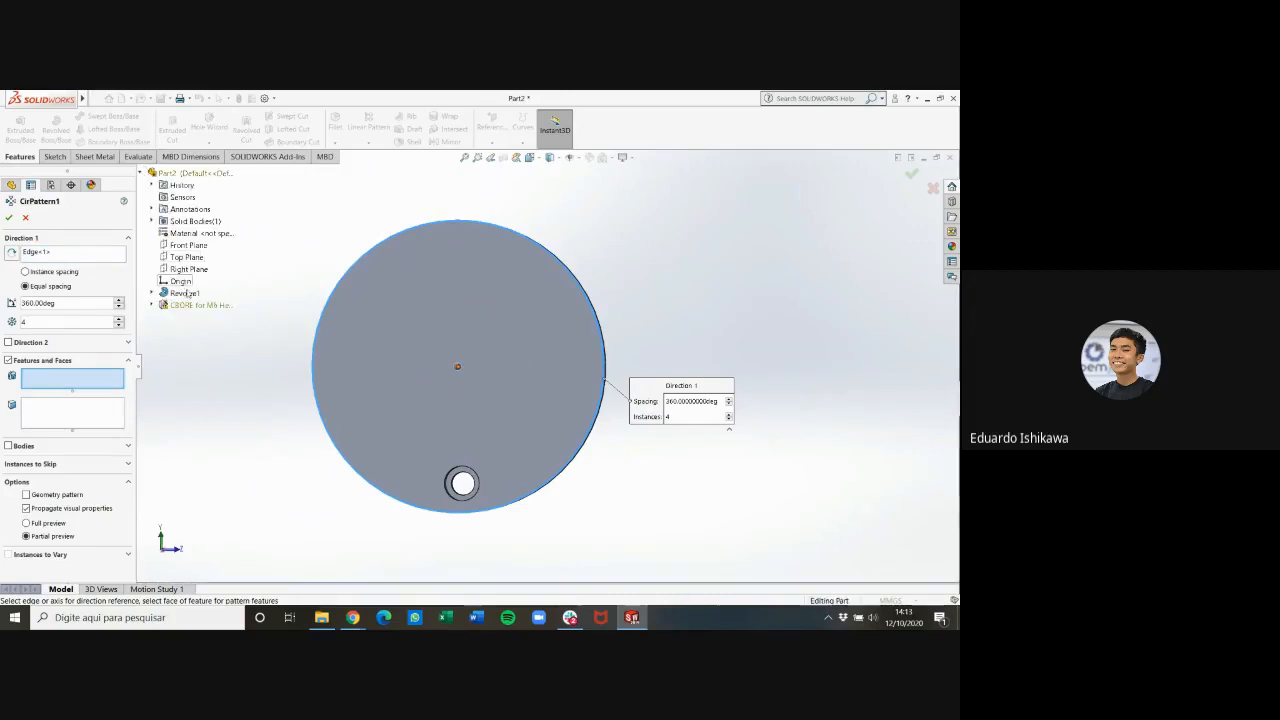
{"action": "left_click", "coordinate": [195, 305]}
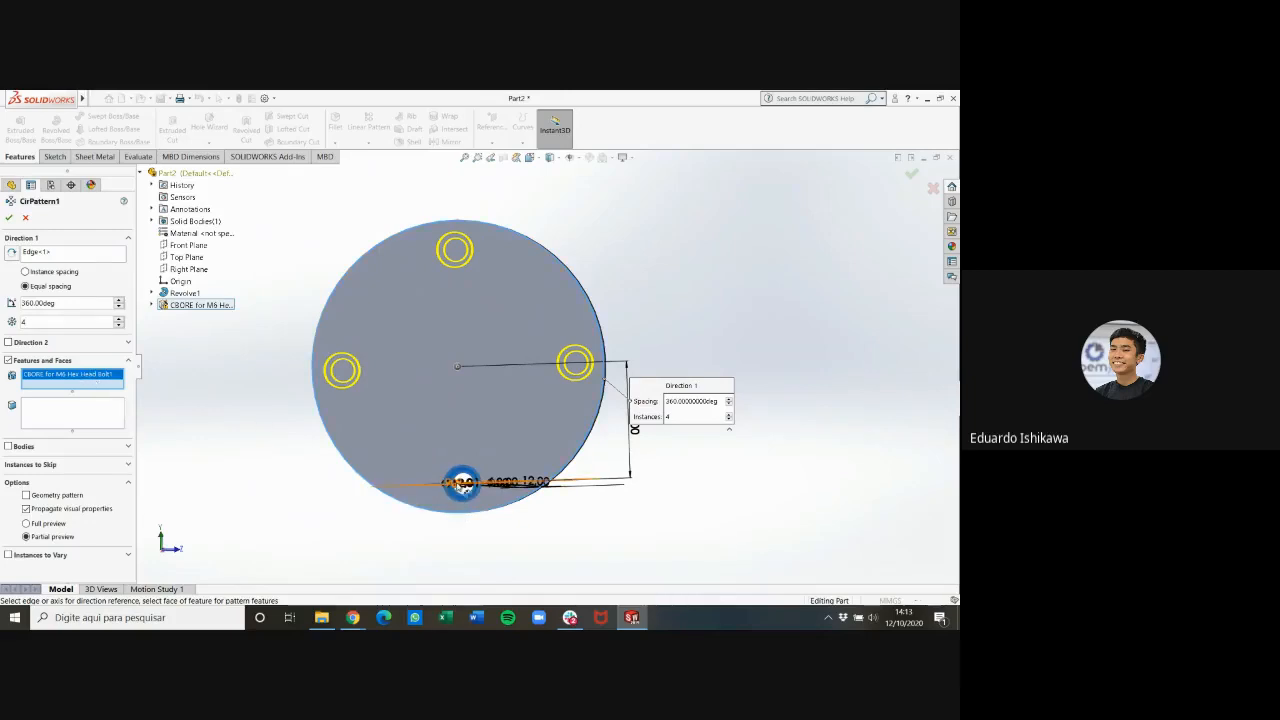
{"action": "left_click", "coordinate": [8, 217]}
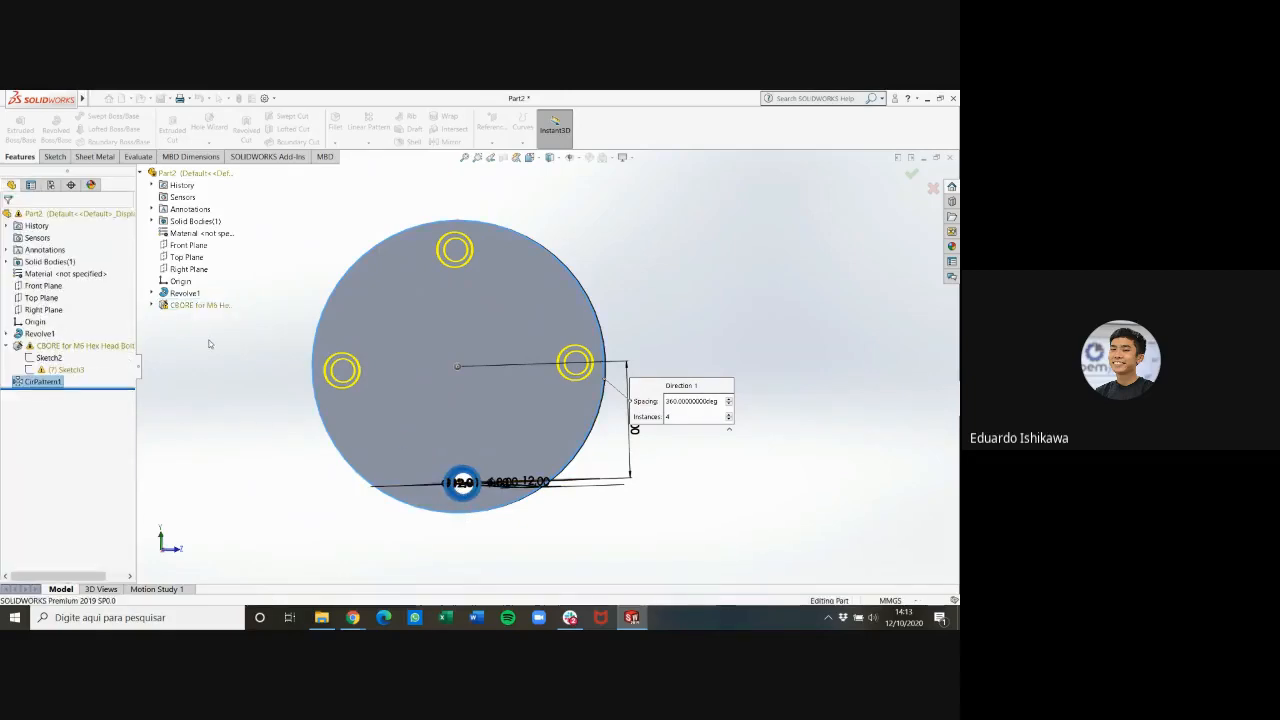
Inspect the flange's patterned holes from the stepped side and close the part without saving it
{"action": "middle_click_drag", "start_coordinate": [704, 408], "coordinate": [660, 549]}
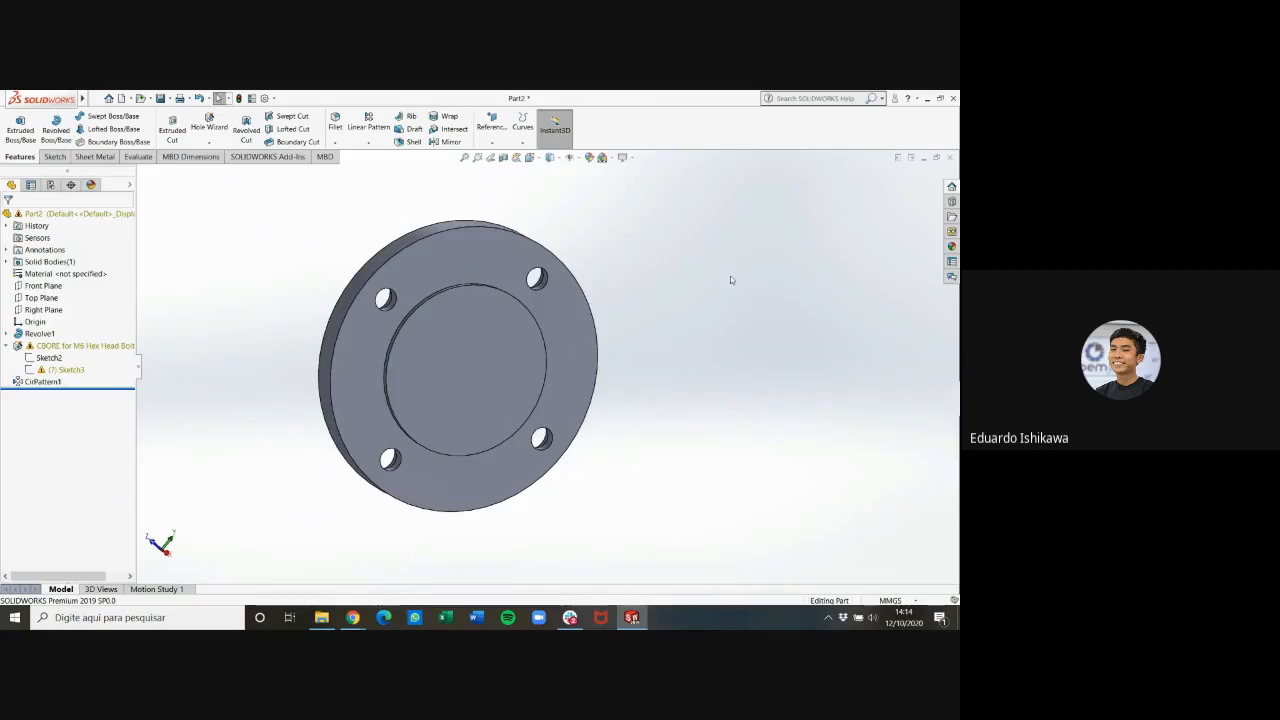
{"action": "left_click", "coordinate": [949, 158]}
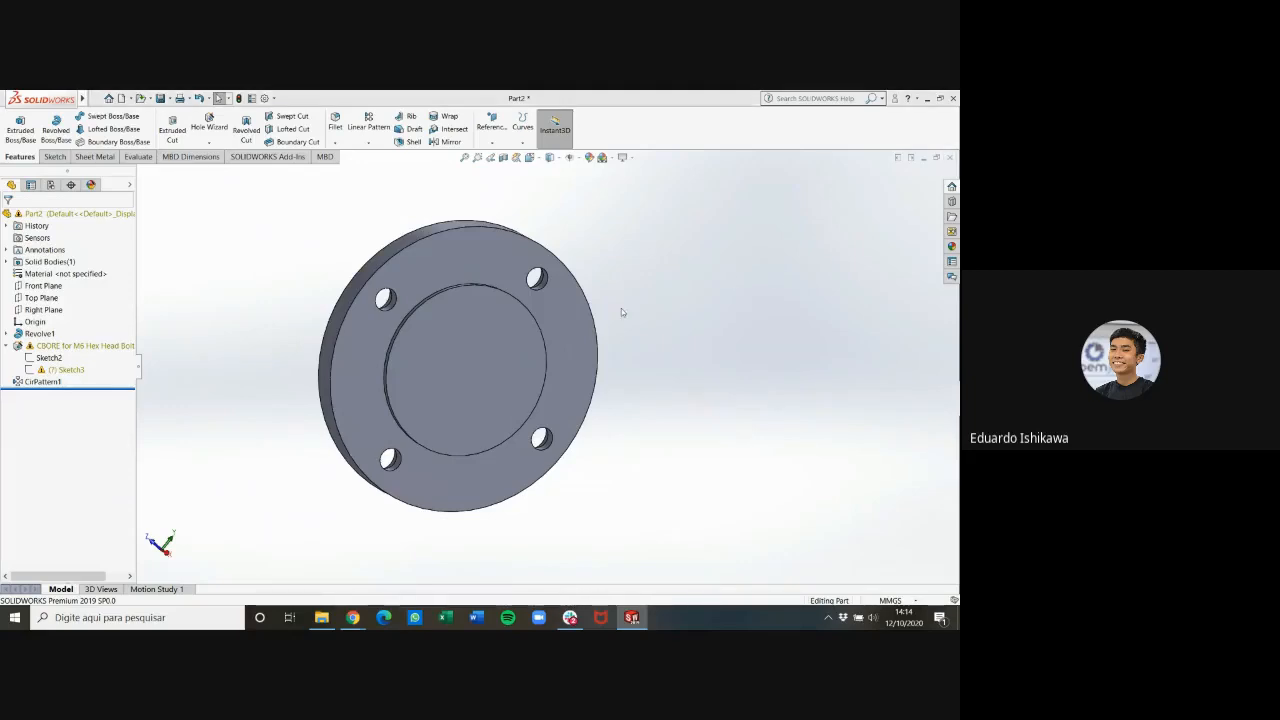
{"action": "left_click", "coordinate": [543, 370]}
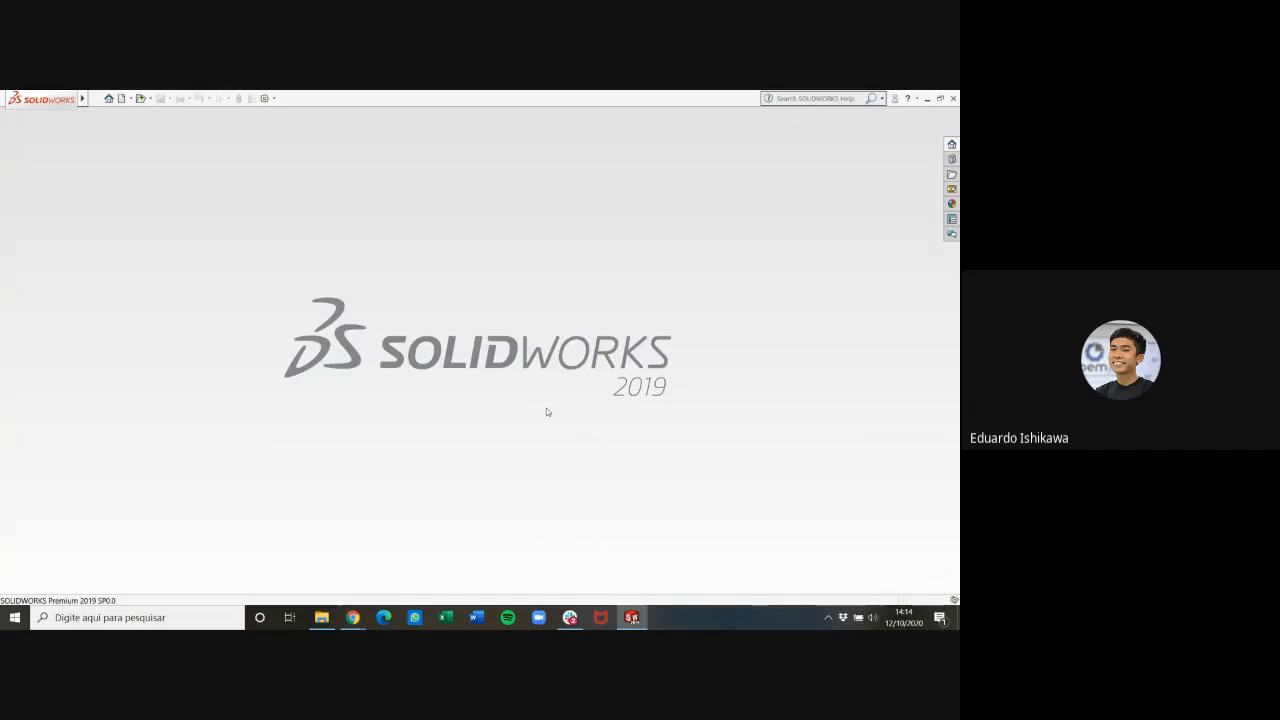
Switch to the machine drawings PDF in Chrome and examine the slotted plate views of parts 6 and 7 on page 214
{"action": "left_click", "coordinate": [353, 617]}
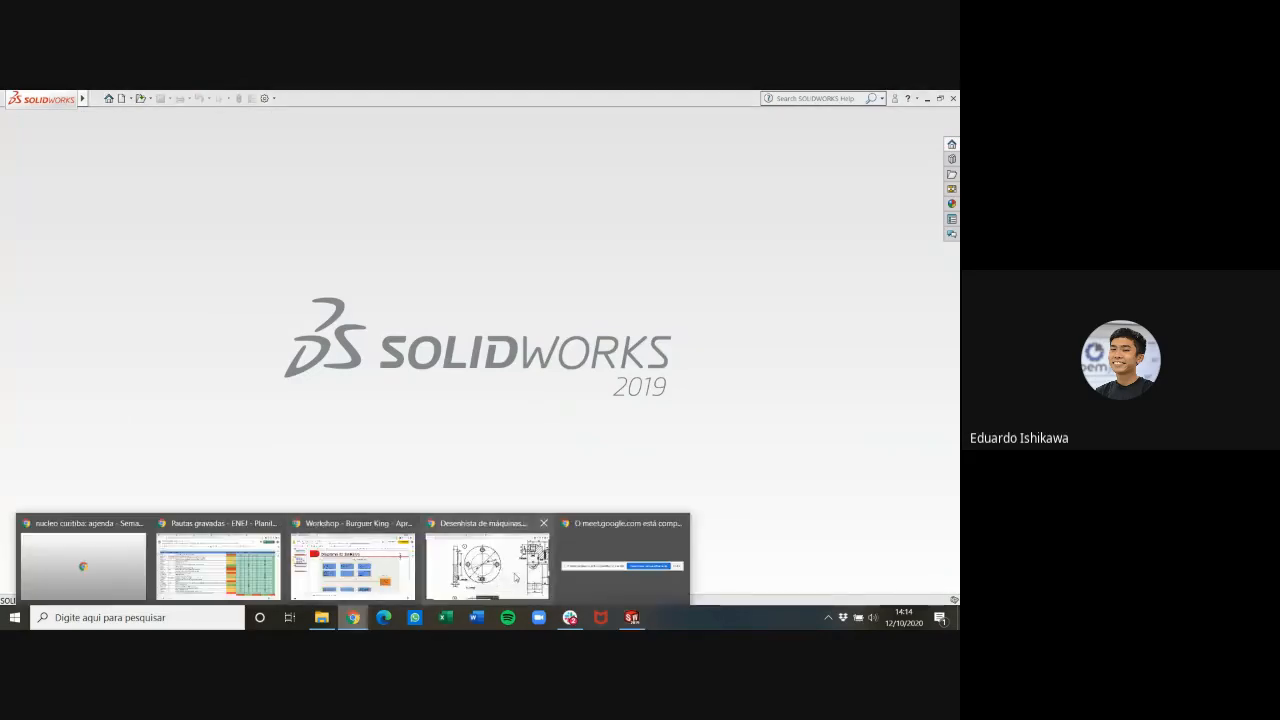
{"action": "left_click", "coordinate": [515, 577]}
{"action": "scroll", "coordinate": [488, 368], "scroll_direction": "up", "scroll_amount": 1}
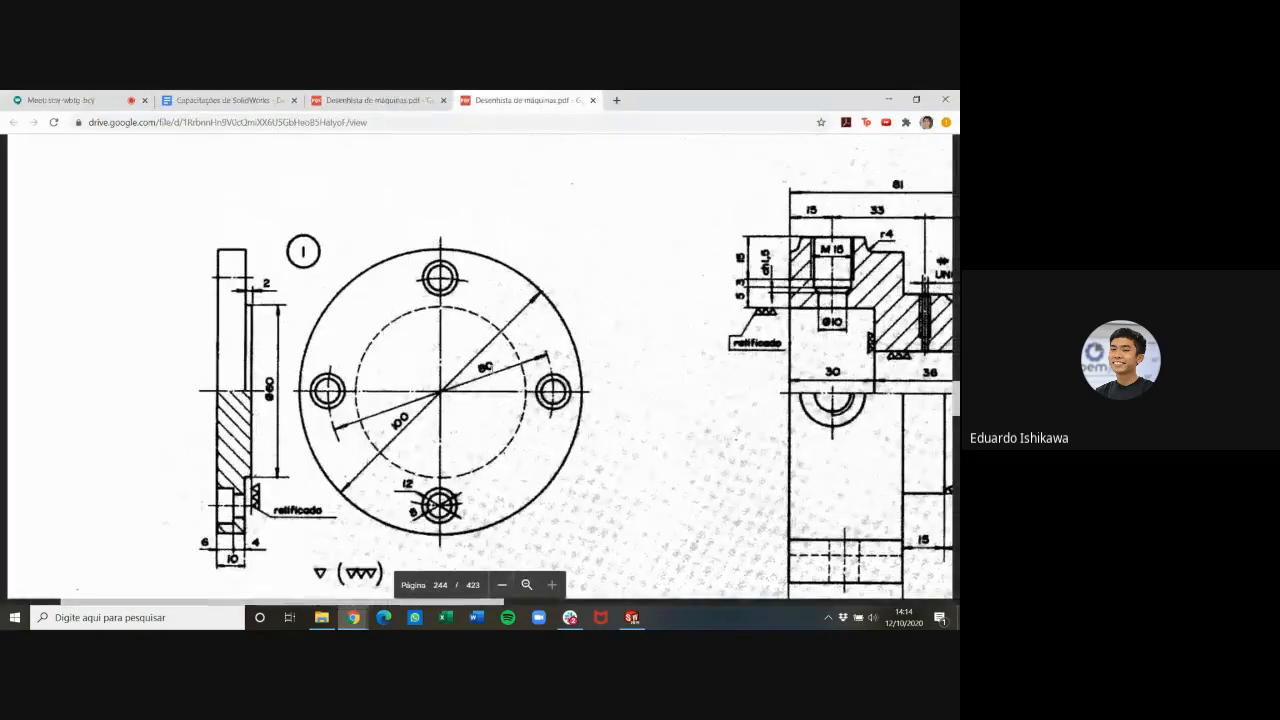
{"action": "key", "text": "ctrl+shift+Tab"}
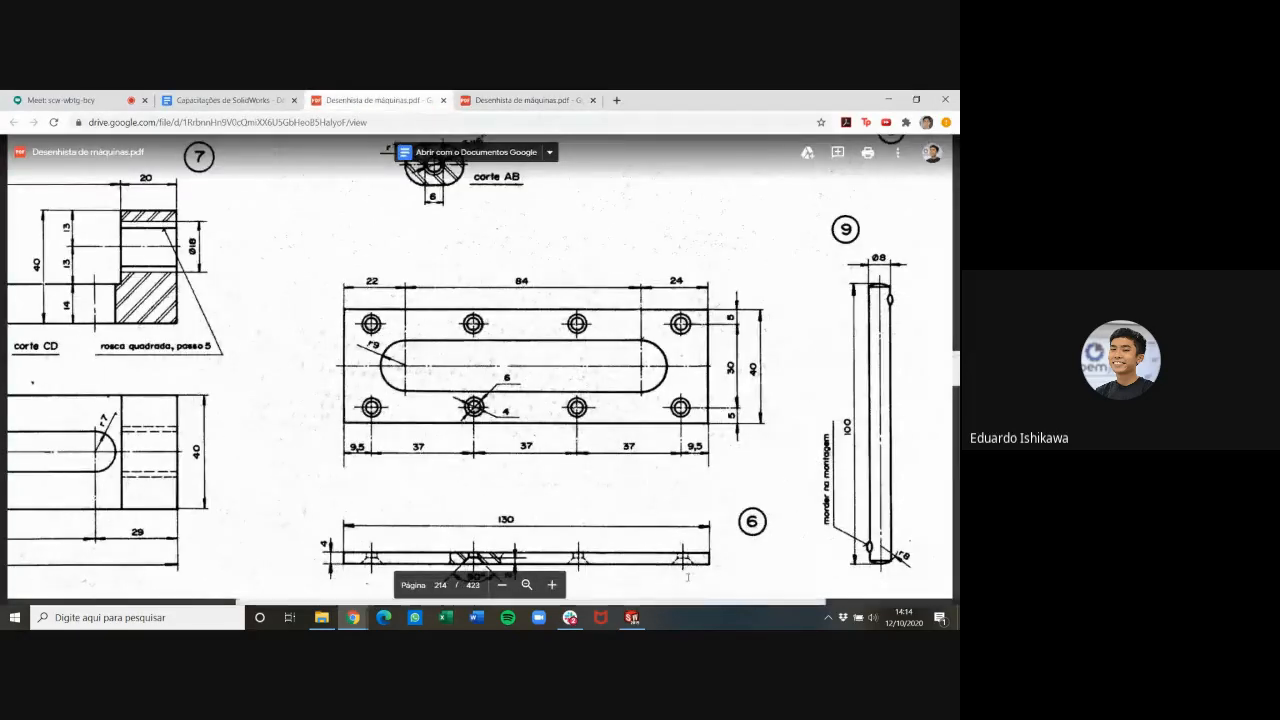
{"action": "left_click_drag", "start_coordinate": [690, 603], "coordinate": [457, 595]}
{"action": "scroll", "coordinate": [457, 597], "scroll_direction": "up", "scroll_amount": 3}
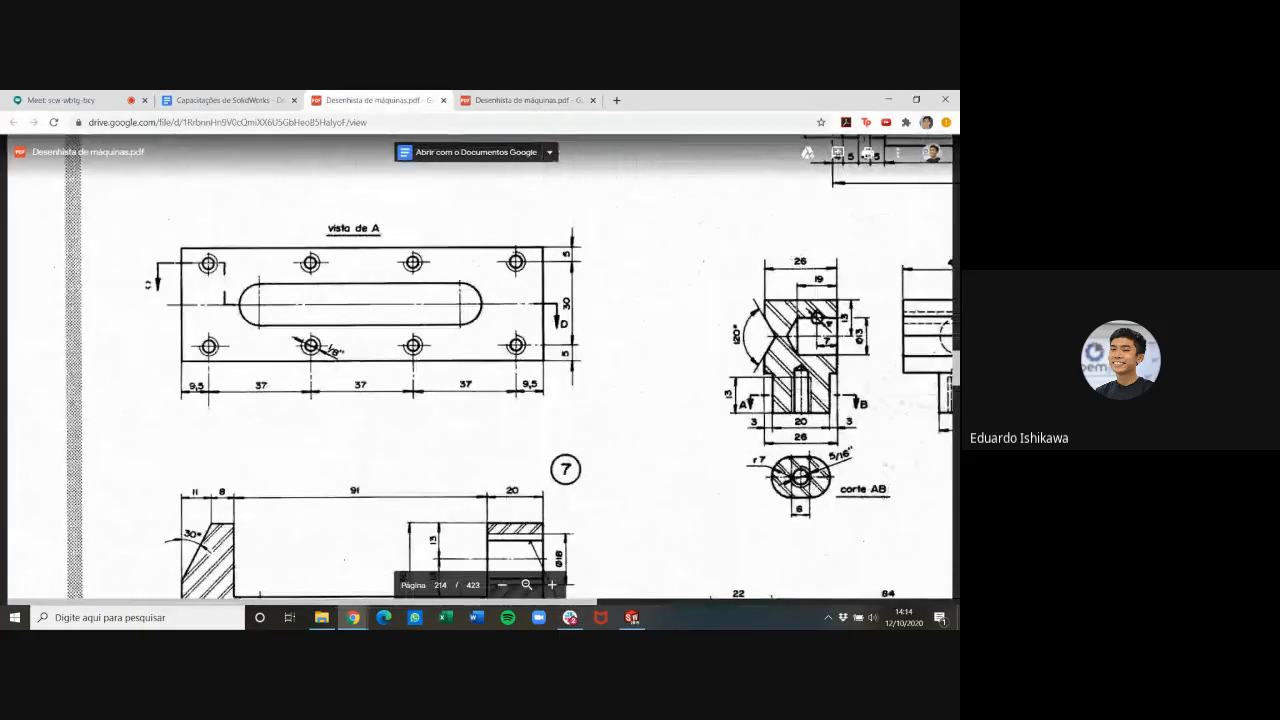
{"action": "scroll", "coordinate": [357, 379], "scroll_direction": "up", "scroll_amount": 5}
{"action": "scroll", "coordinate": [517, 393], "scroll_direction": "down", "scroll_amount": 3}
{"action": "scroll", "coordinate": [517, 393], "scroll_direction": "down", "scroll_amount": 5}
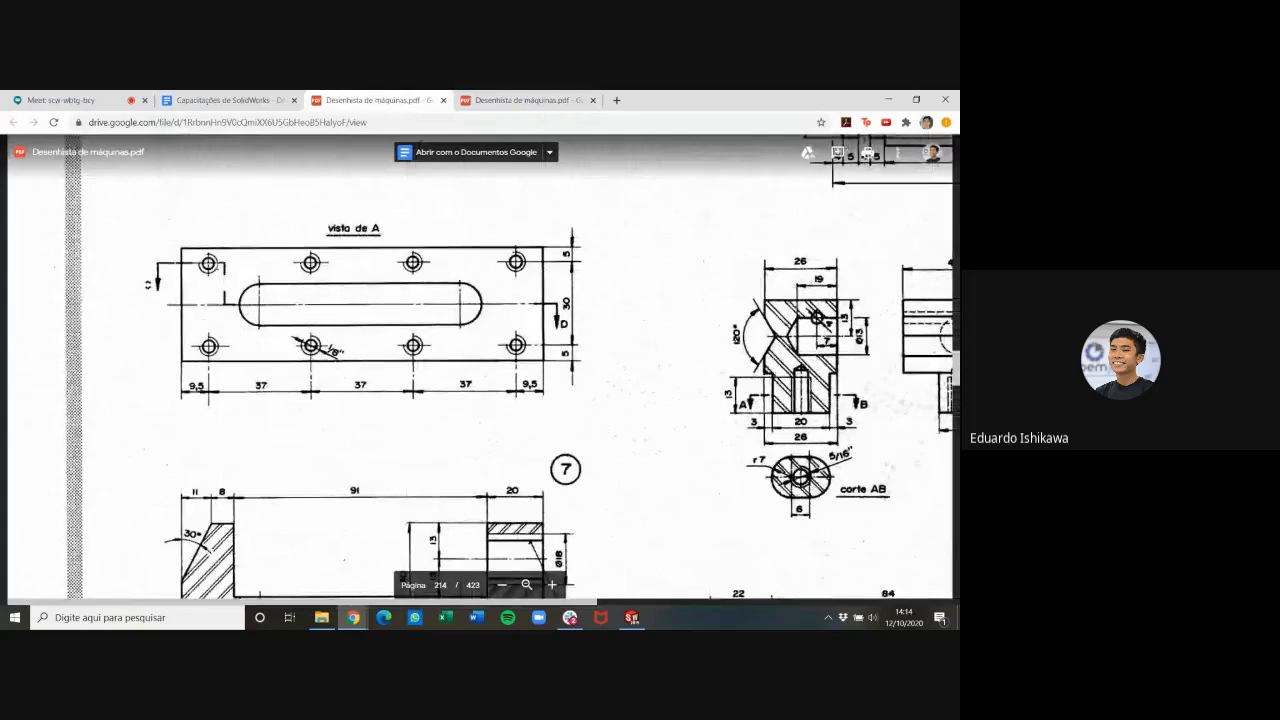